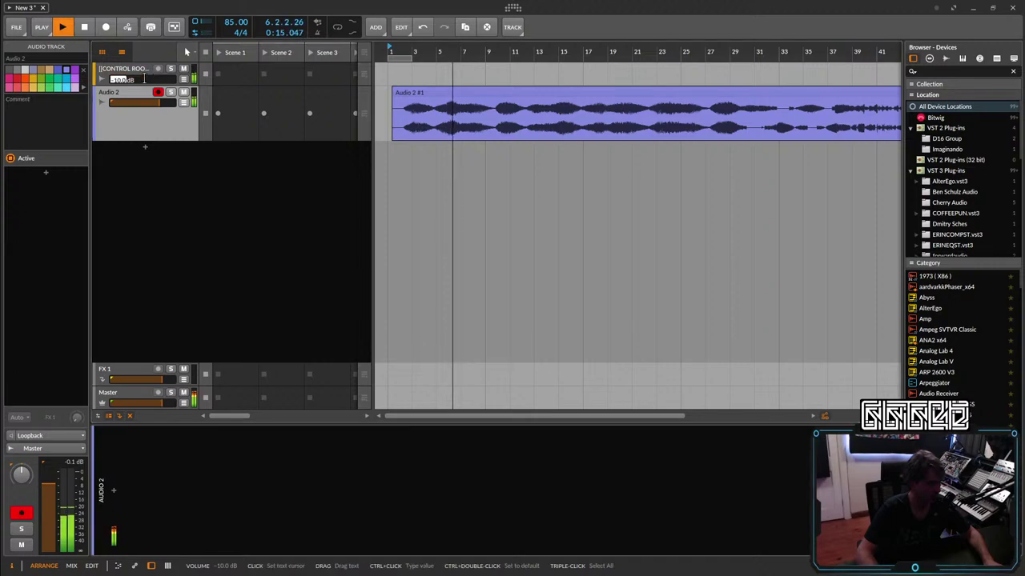
Set the control room track's volume to 0 dB and make the Audio 2 track taller.
{"action": "type", "text": "0"}
{"action": "key", "text": "Return"}
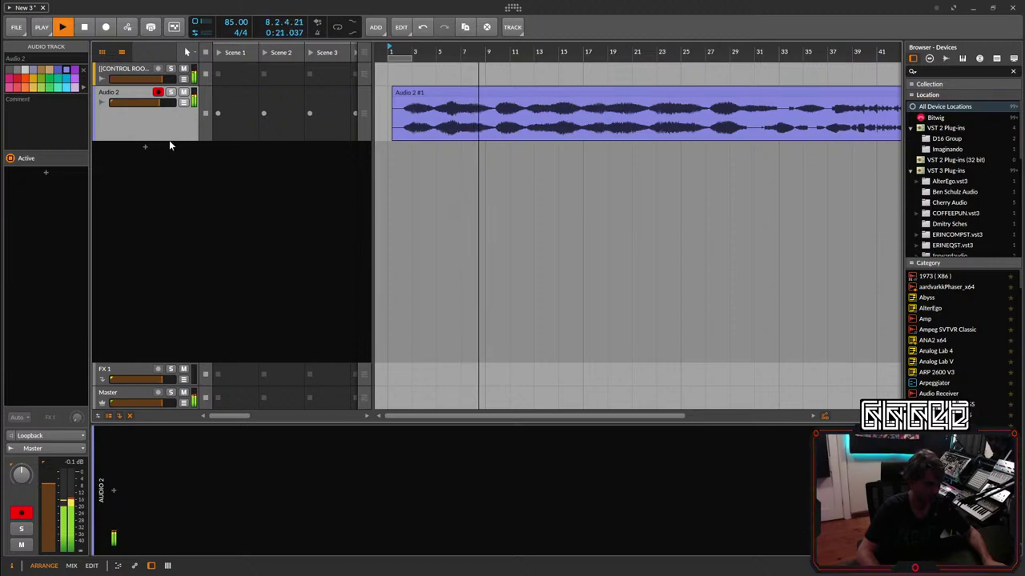
{"action": "left_click_drag", "start_coordinate": [172, 137], "coordinate": [221, 193]}
Trim the start of the Audio 2 clip to just before bar 10 and move the clip to bar 1.
{"action": "scroll", "coordinate": [410, 104], "scroll_direction": "up", "scroll_amount": 2}
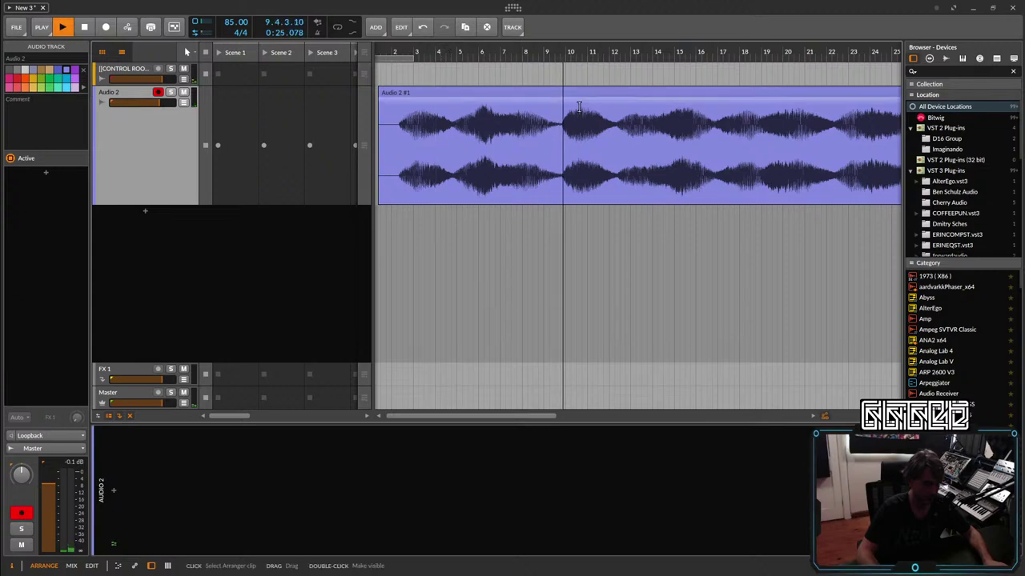
{"action": "left_click_drag", "start_coordinate": [380, 90], "coordinate": [559, 90]}
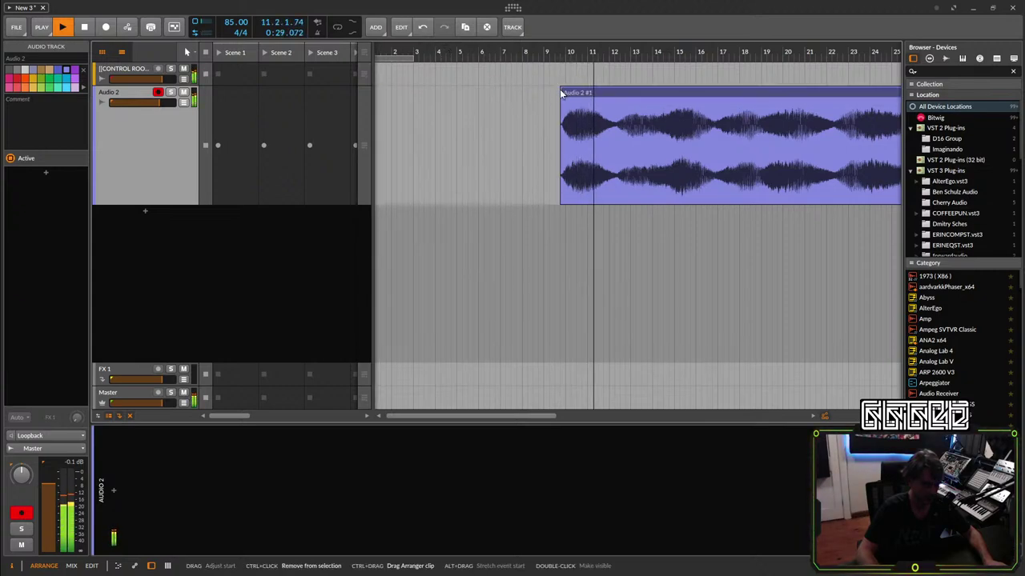
{"action": "scroll", "coordinate": [559, 90], "scroll_direction": "up", "scroll_amount": 3}
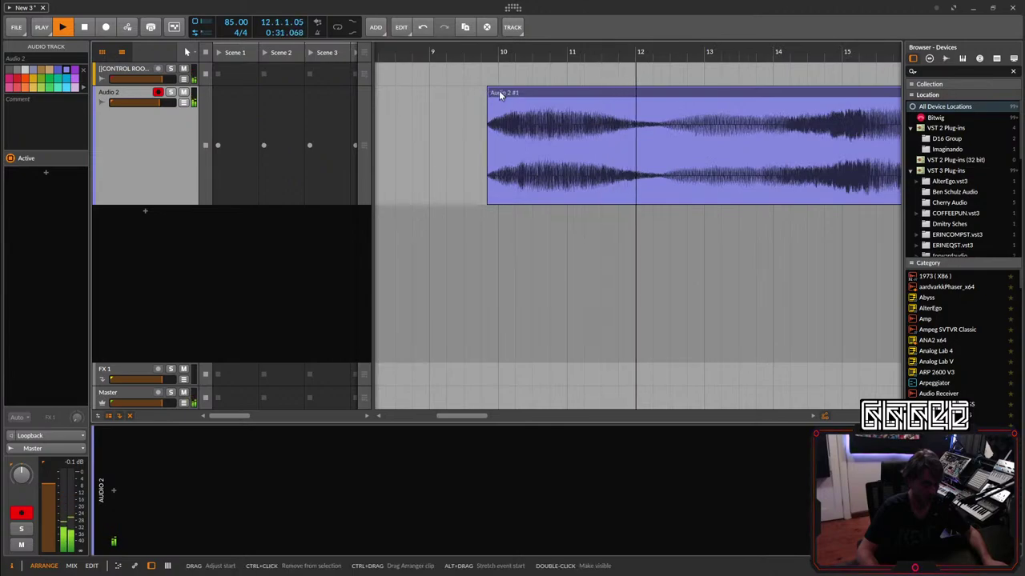
{"action": "scroll", "coordinate": [528, 91], "scroll_direction": "down", "scroll_amount": 6}
{"action": "left_click_drag", "start_coordinate": [478, 92], "coordinate": [433, 92]}
Set the arranger loop region to 16 bars starting at bar 1 and play from the beginning.
{"action": "left_click", "coordinate": [400, 54]}
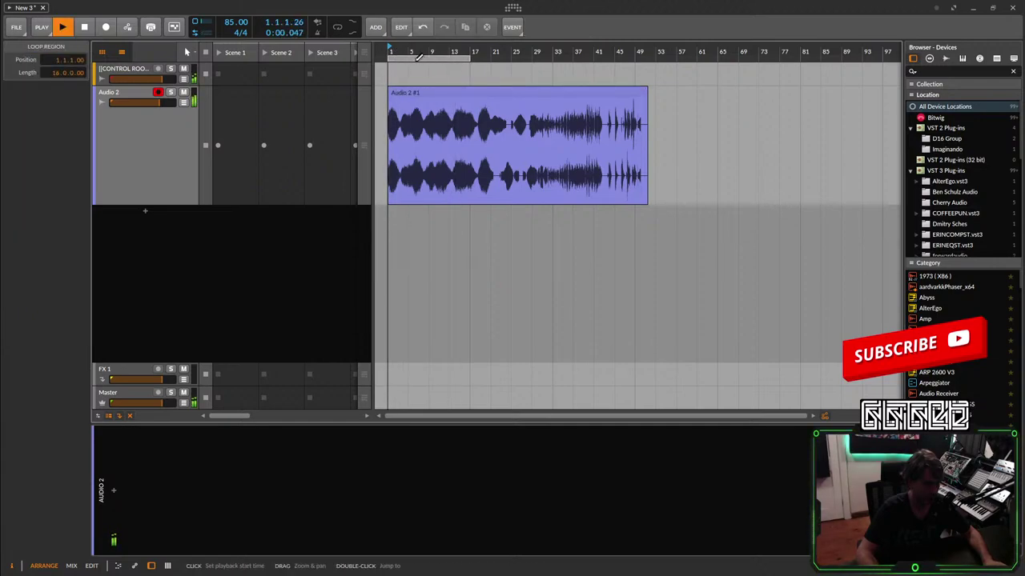
{"action": "scroll", "coordinate": [437, 160], "scroll_direction": "up", "scroll_amount": 3}
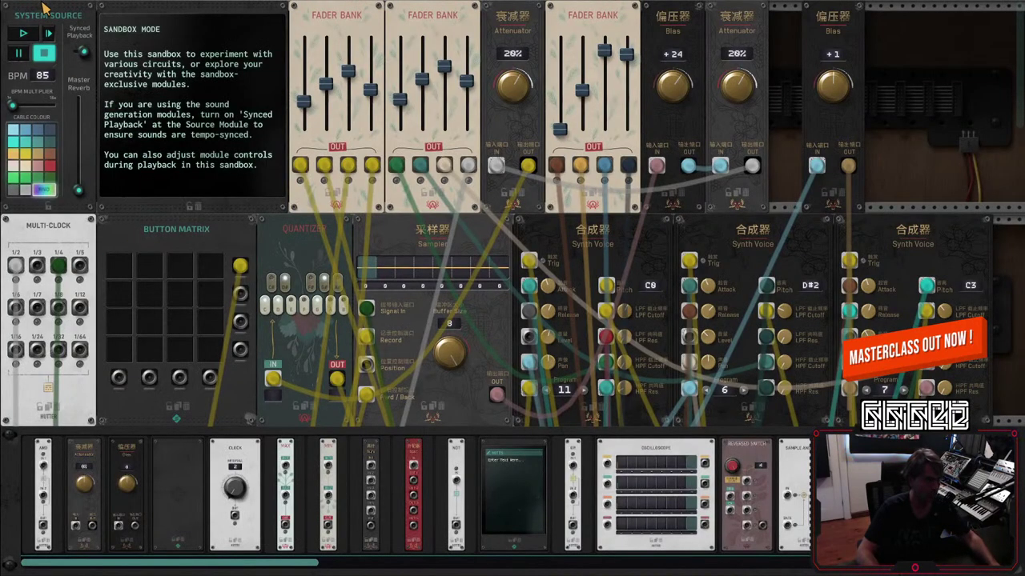
Switch to the modular sandbox game, save the progress as "Cinematic Generative", and exit with Save & Quit.
{"action": "key", "text": "Escape"}
{"action": "left_click", "coordinate": [183, 334]}
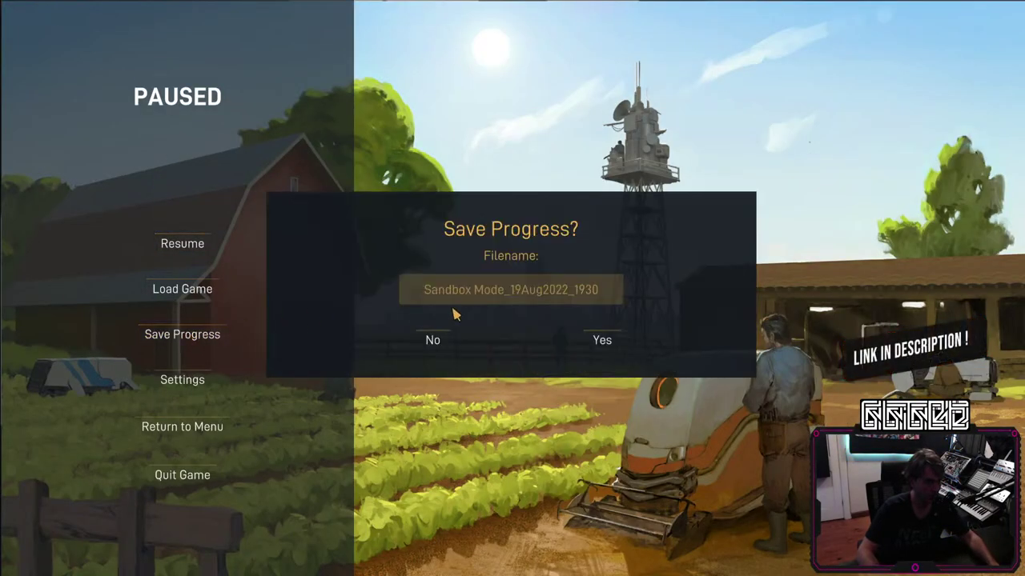
{"action": "left_click", "coordinate": [598, 294]}
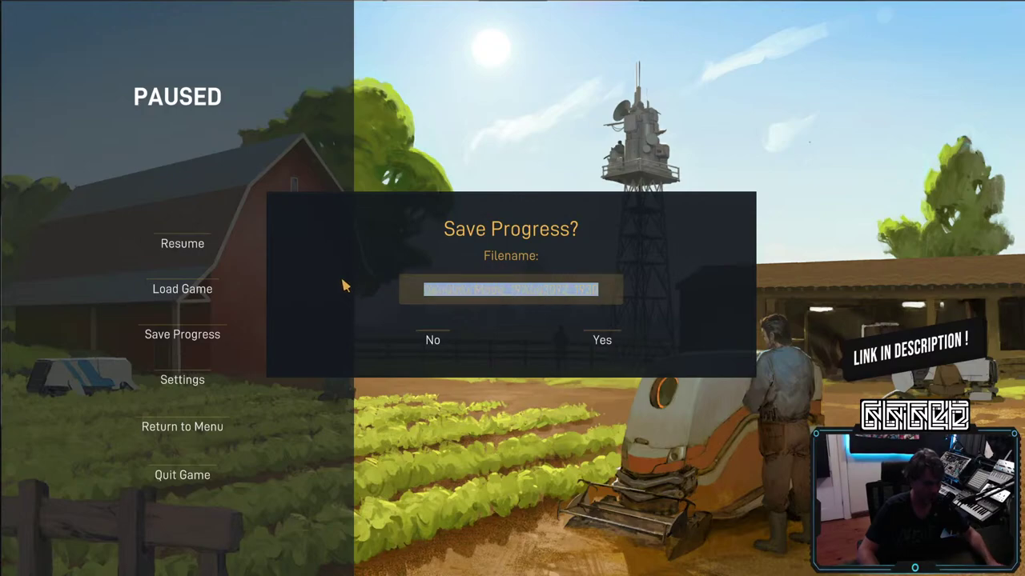
{"action": "type", "text": "Cinematic Generative"}
{"action": "key", "text": "Return"}
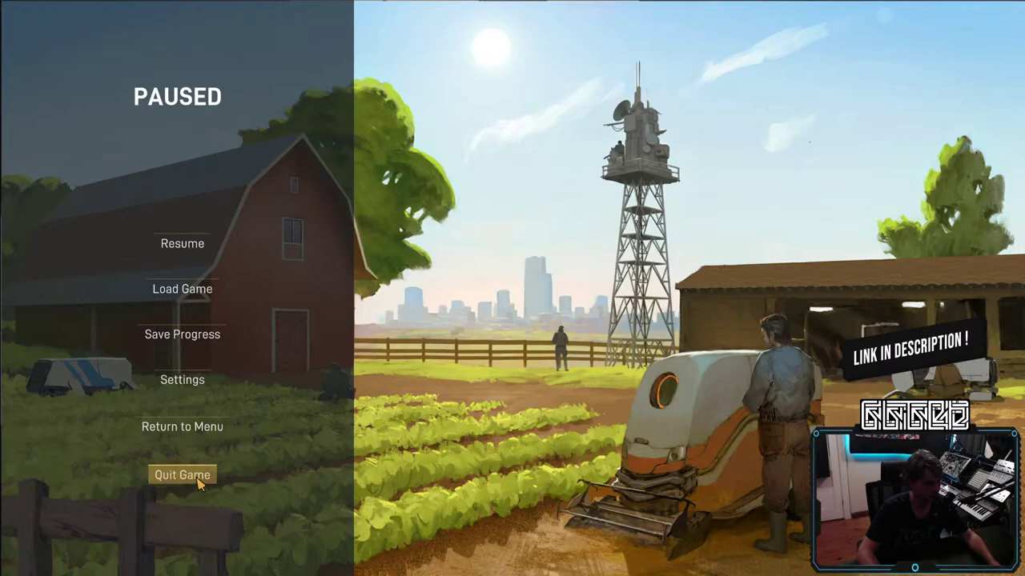
{"action": "left_click", "coordinate": [192, 477]}
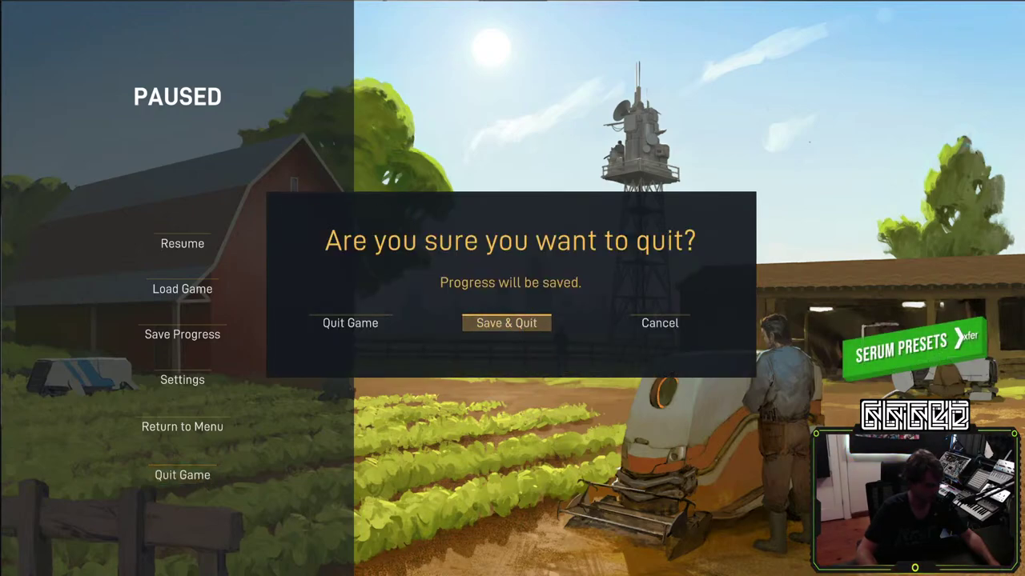
{"action": "left_click", "coordinate": [506, 323]}
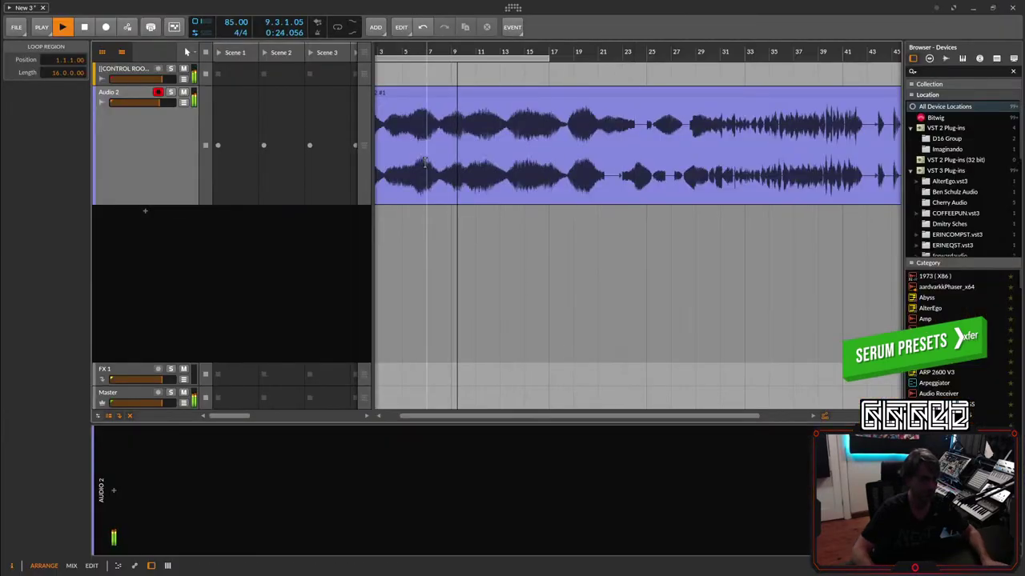
{"action": "scroll", "coordinate": [525, 138], "scroll_direction": "up", "scroll_amount": 5}
{"action": "scroll", "coordinate": [562, 149], "scroll_direction": "down", "scroll_amount": 6}
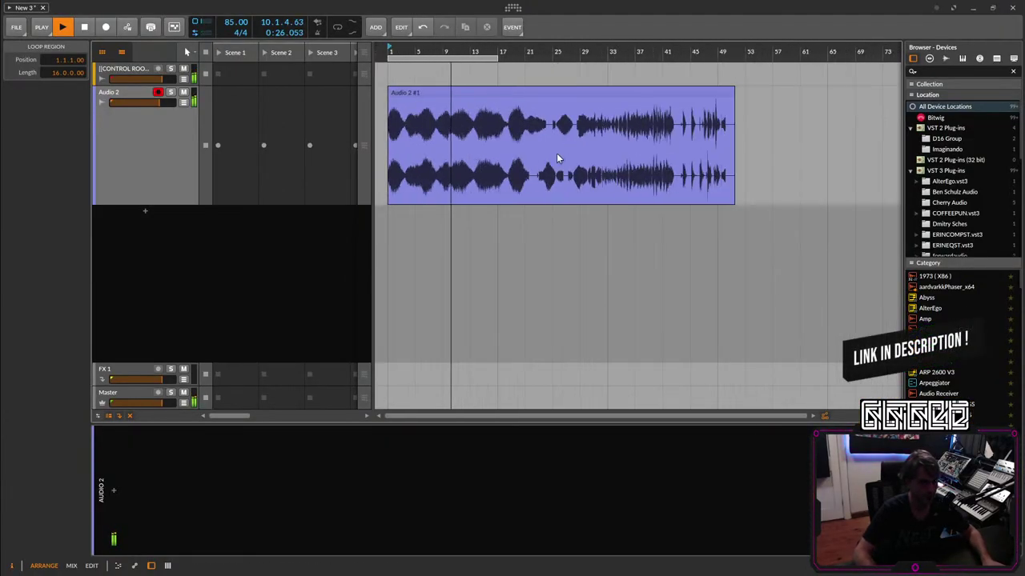
{"action": "scroll", "coordinate": [449, 196], "scroll_direction": "up", "scroll_amount": 5}
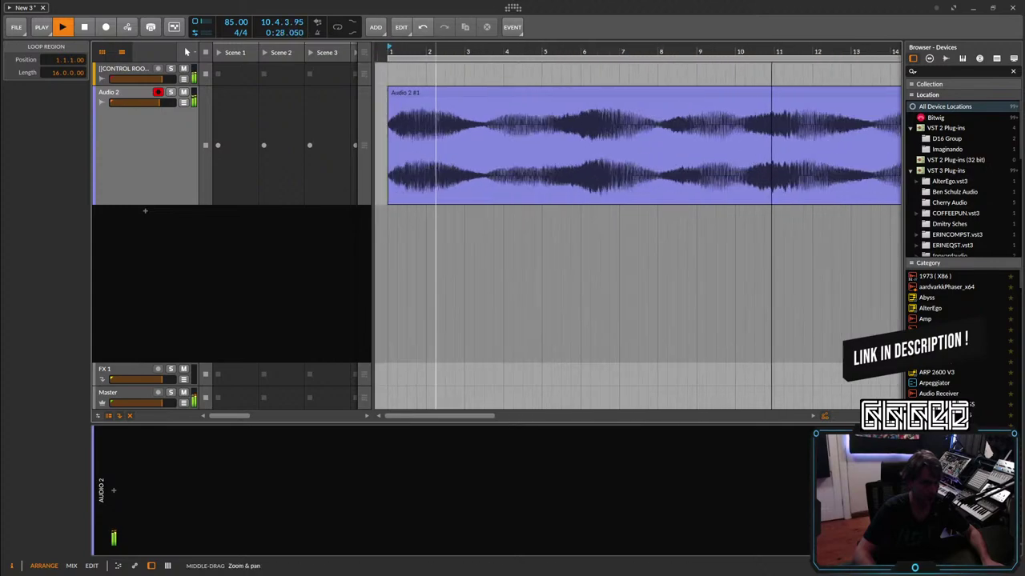
{"action": "scroll", "coordinate": [455, 147], "scroll_direction": "down", "scroll_amount": 3}
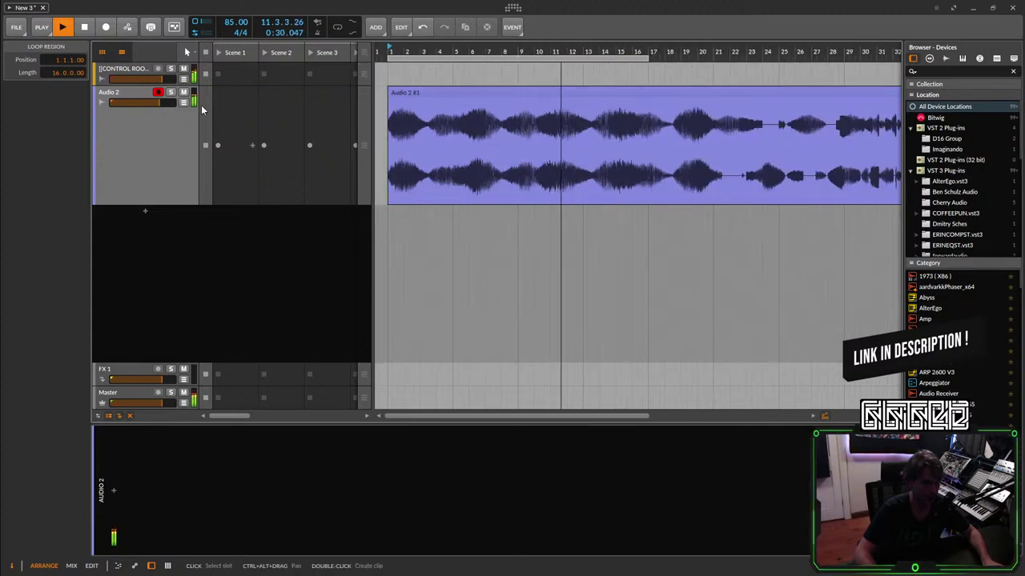
Search the audio effects for "fir" and insert GPU AUDIO FIR CONVOLVER on the Audio 2 track.
{"action": "left_click", "coordinate": [176, 168]}
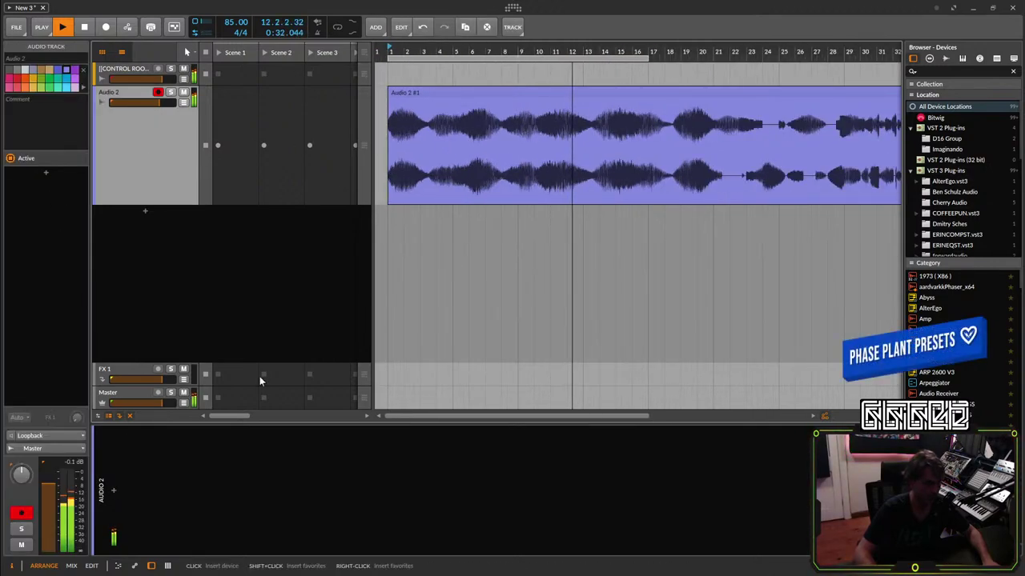
{"action": "double_click", "coordinate": [120, 487]}
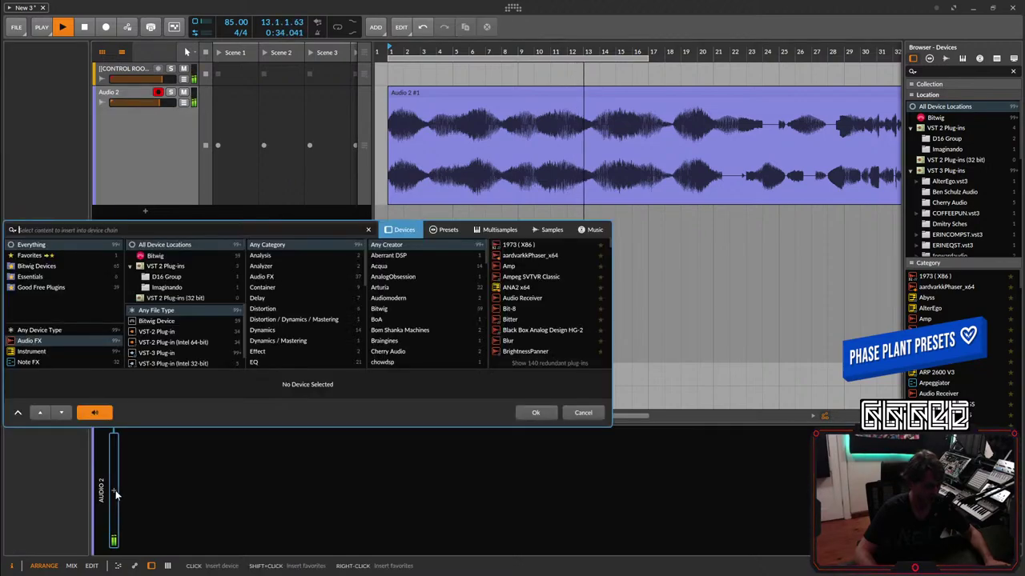
{"action": "type", "text": "g"}
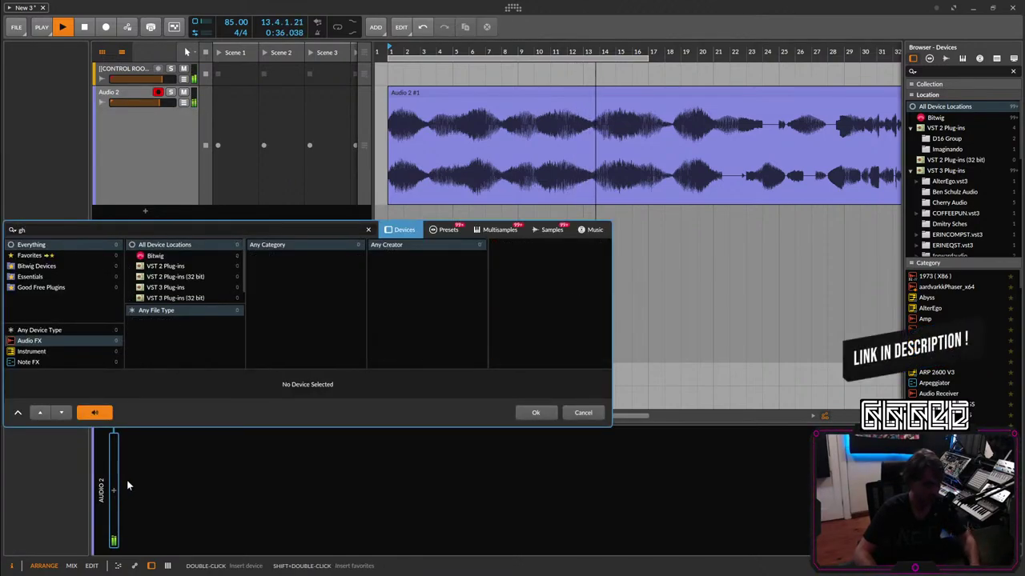
{"action": "key", "text": "BackSpace"}
{"action": "type", "text": "fir"}
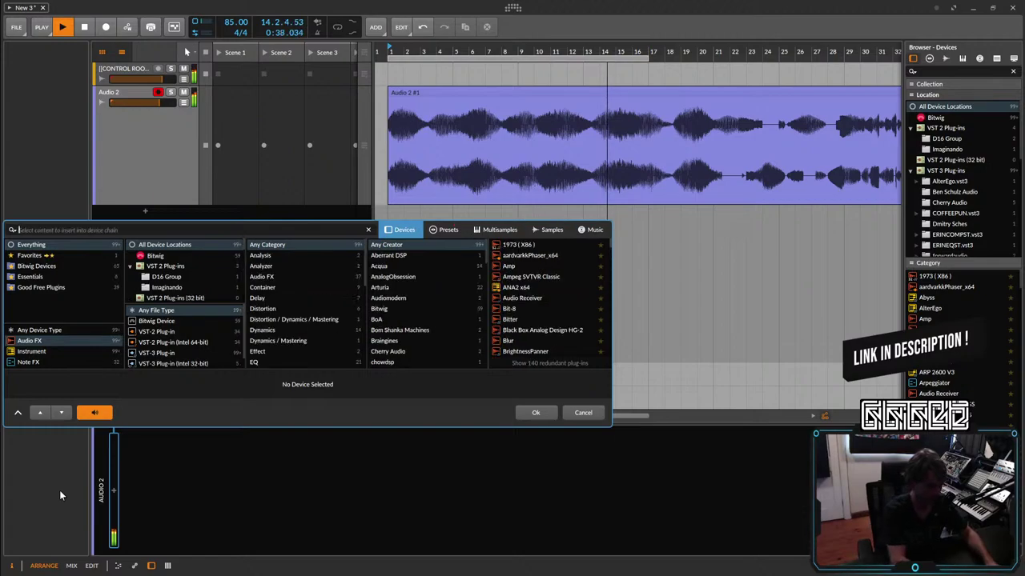
{"action": "left_click", "coordinate": [528, 245]}
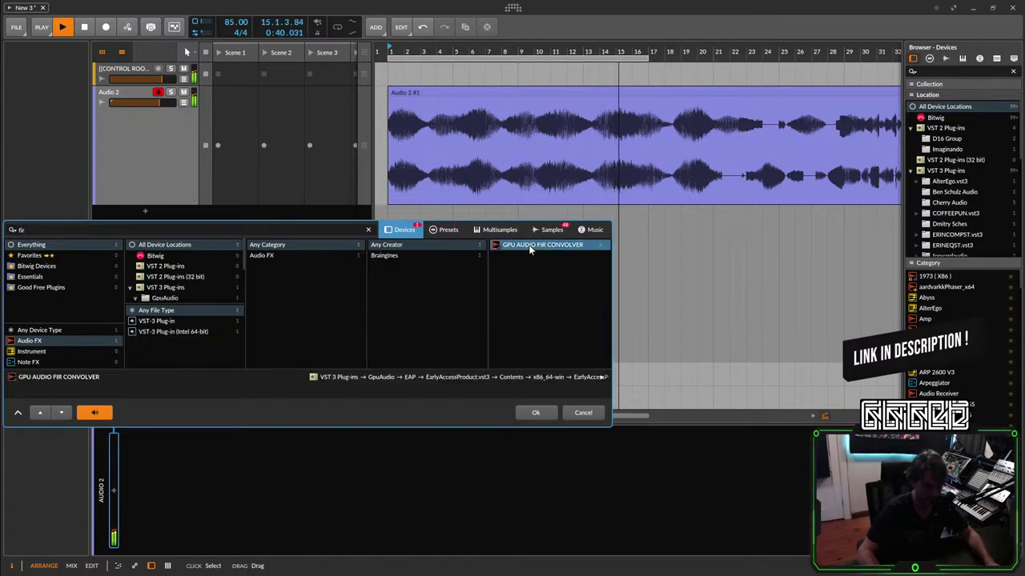
{"action": "left_click", "coordinate": [533, 414]}
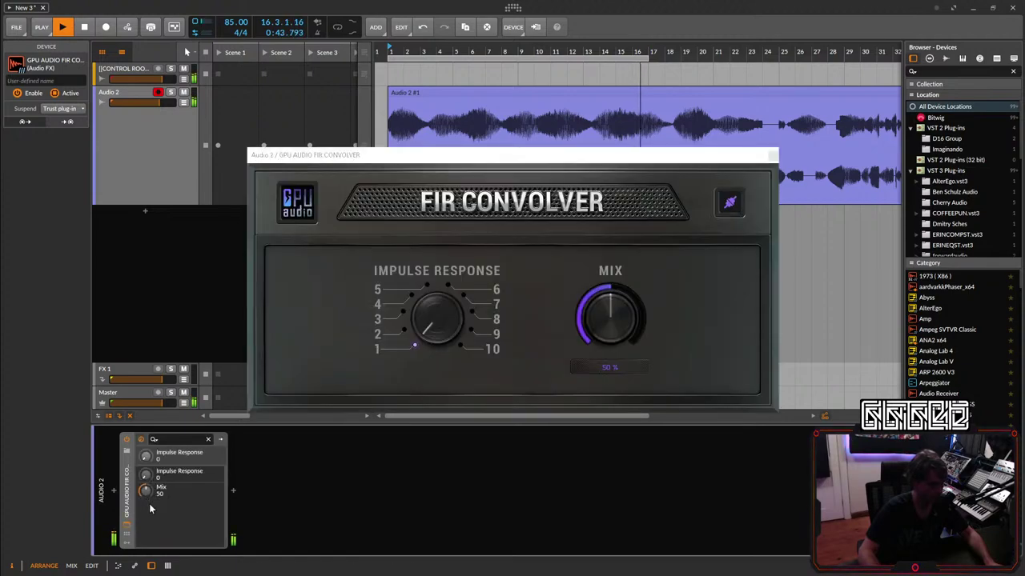
Set the FIR Convolver's impulse response to 3 and its mix to 70 %, and enable looped playback in the arranger.
{"action": "left_click_drag", "start_coordinate": [439, 322], "coordinate": [439, 317]}
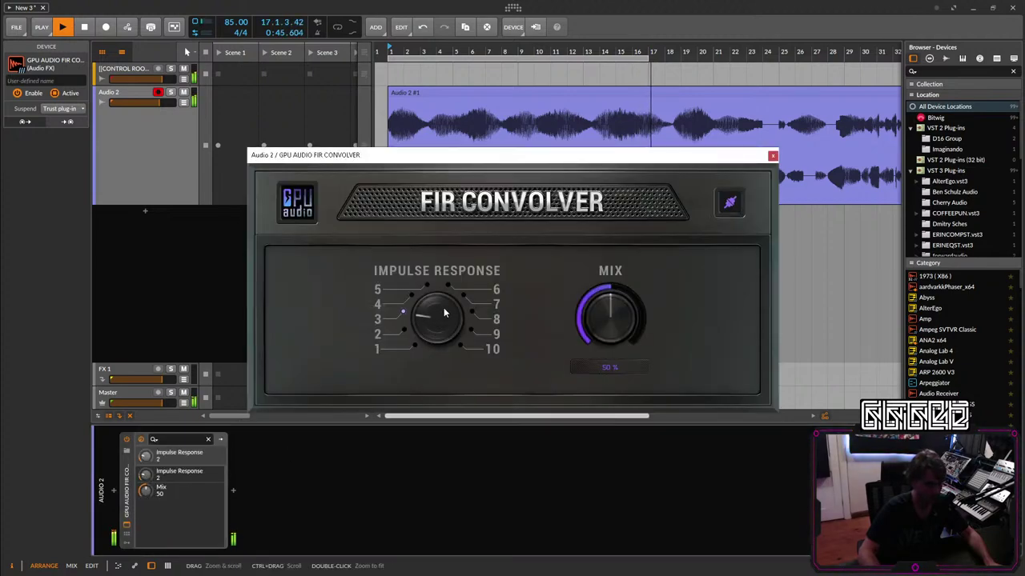
{"action": "left_click_drag", "start_coordinate": [627, 327], "coordinate": [632, 317]}
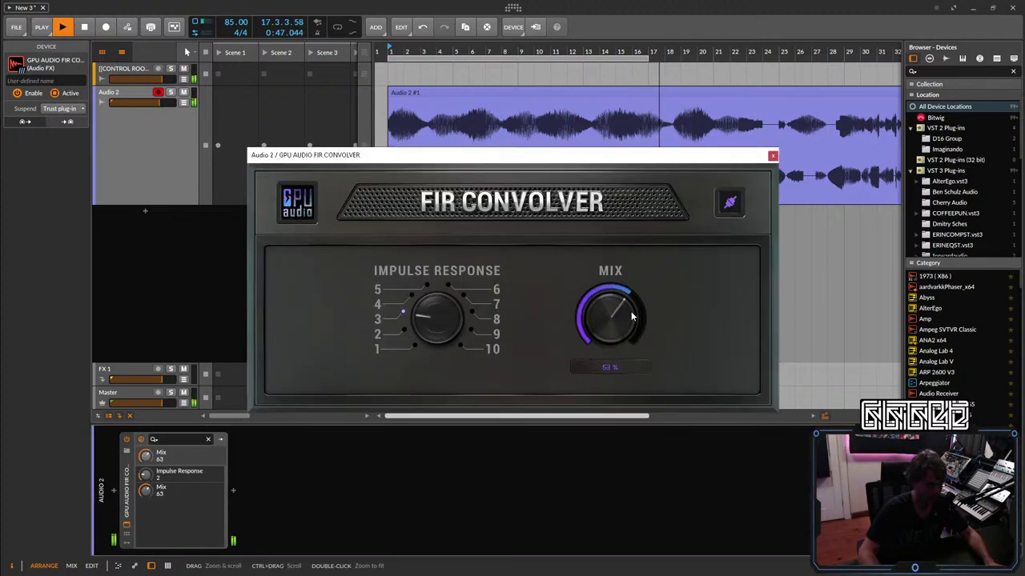
{"action": "left_click", "coordinate": [338, 28]}
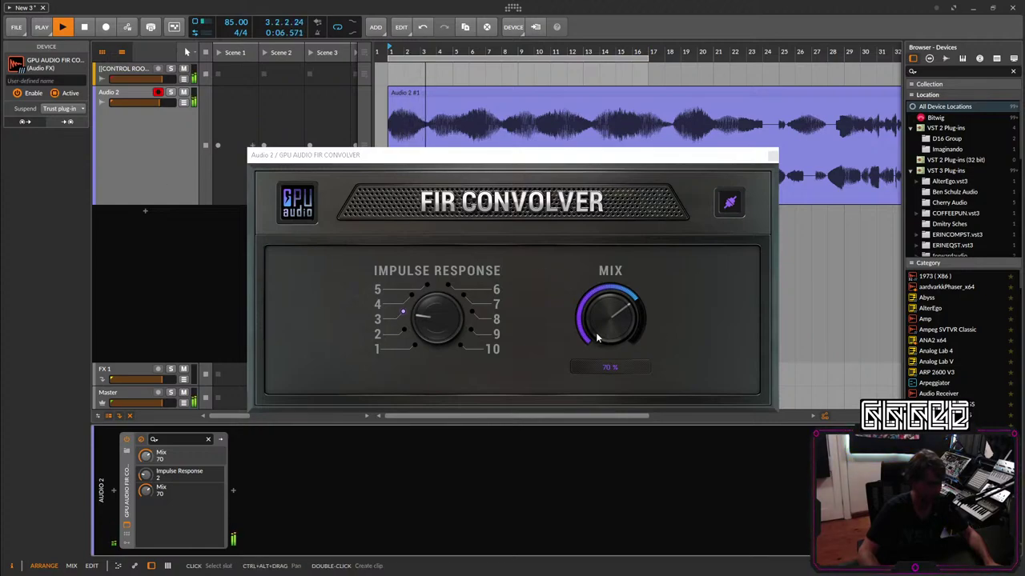
{"action": "left_click", "coordinate": [773, 155]}
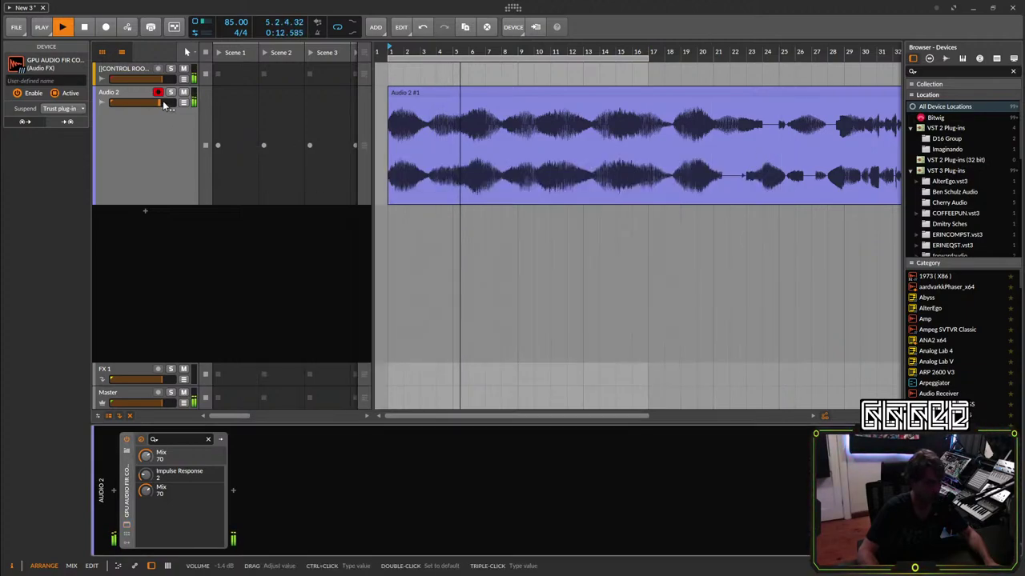
Fine-tune the Audio 2 track's volume.
{"action": "left_click_drag", "start_coordinate": [160, 103], "coordinate": [158, 102]}
{"action": "left_click", "coordinate": [174, 182]}
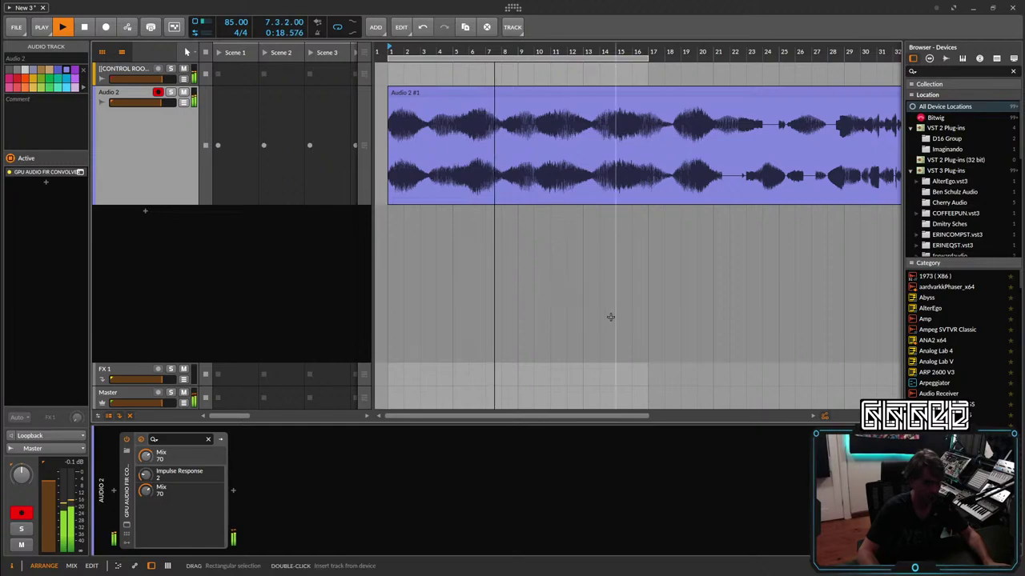
{"action": "scroll", "coordinate": [597, 301], "scroll_direction": "down", "scroll_amount": 1}
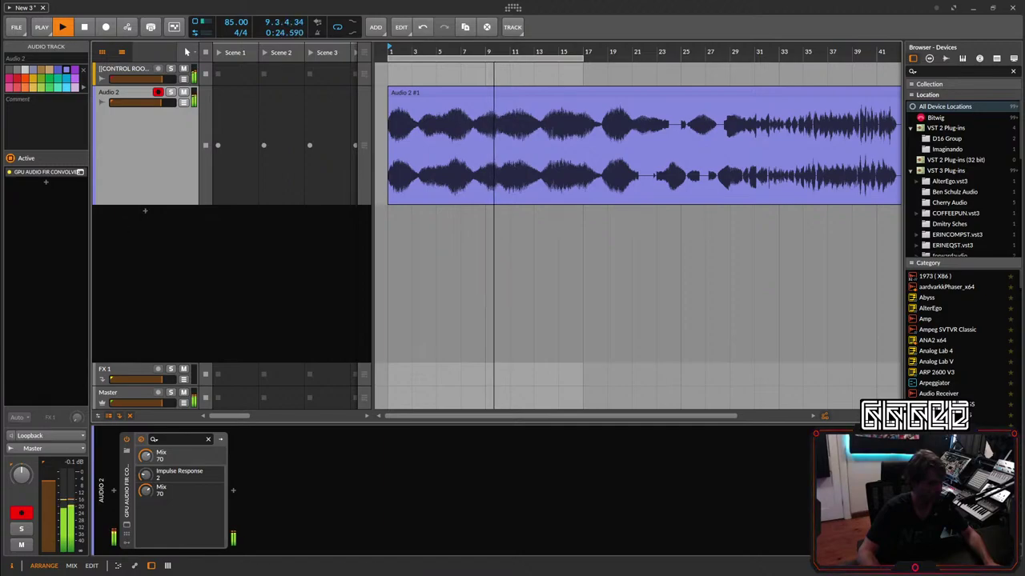
{"action": "left_click", "coordinate": [266, 273]}
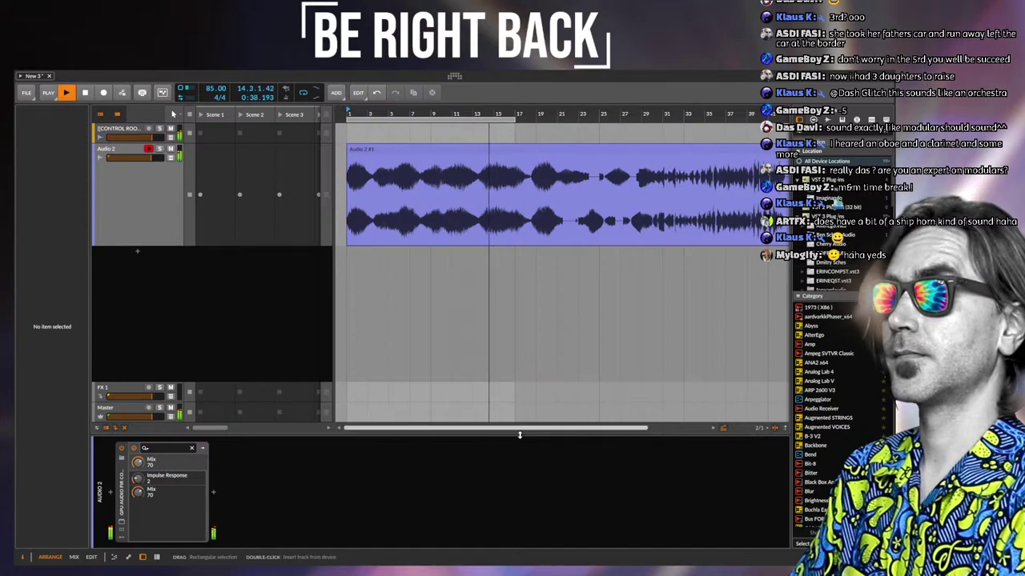
{"action": "left_click", "coordinate": [489, 461]}
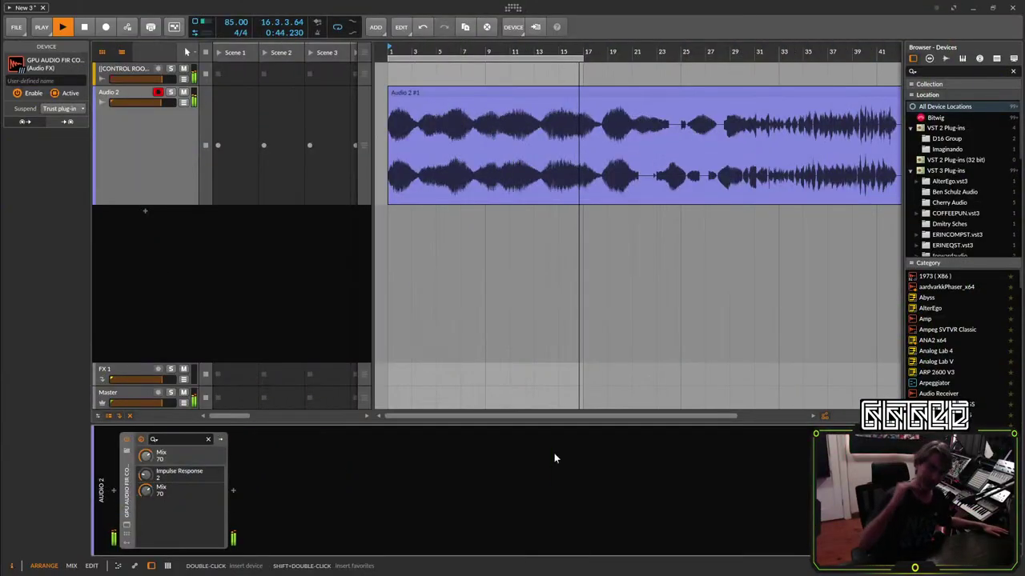
{"action": "key", "text": "space"}
{"action": "key", "text": "space"}
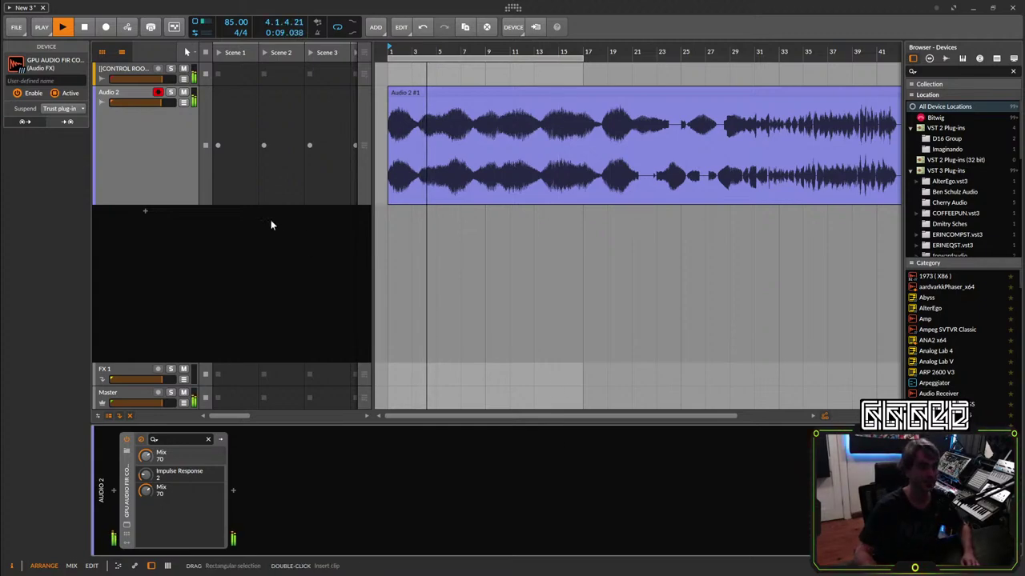
Set the project tempo to 174 BPM.
{"action": "left_click", "coordinate": [133, 160]}
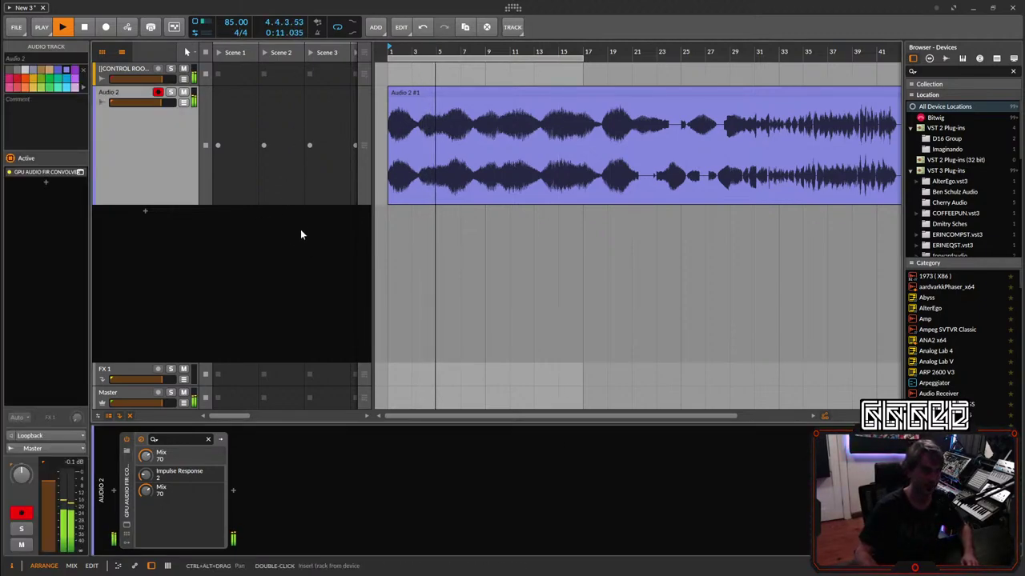
{"action": "left_click", "coordinate": [457, 93]}
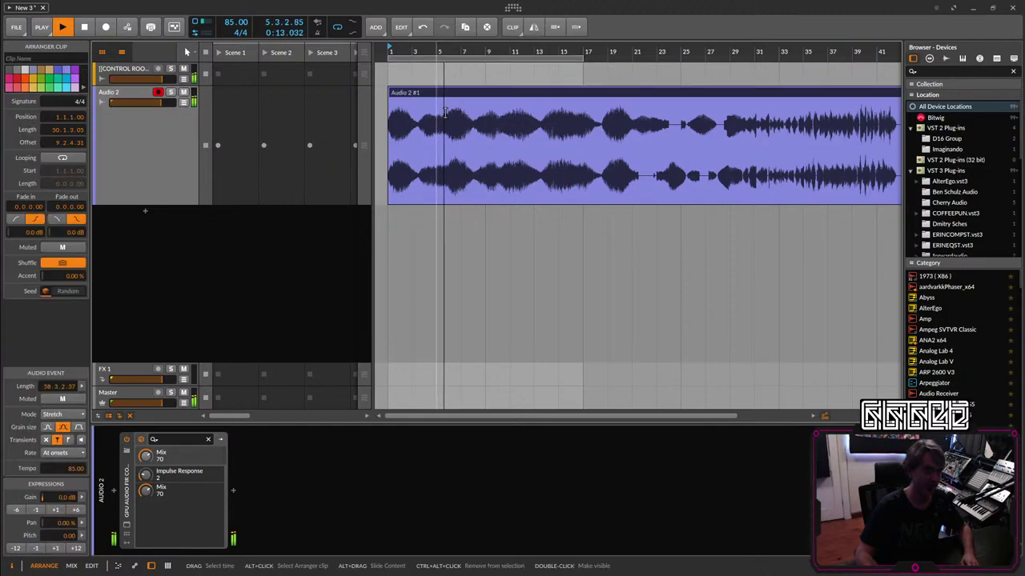
{"action": "double_click", "coordinate": [228, 24]}
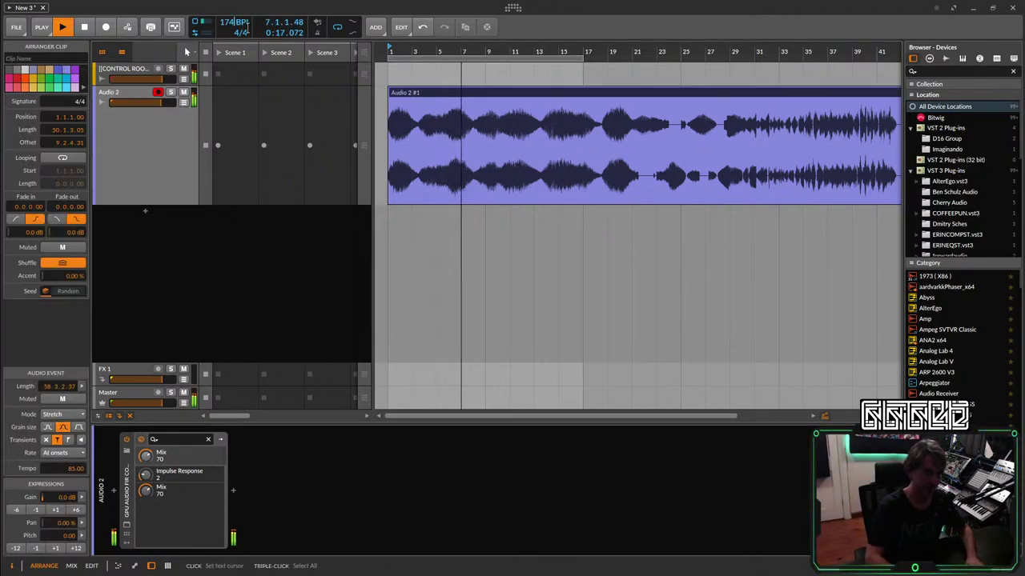
Set the audio event tempo of the Audio 2 clip to 174.
{"action": "left_click", "coordinate": [460, 94]}
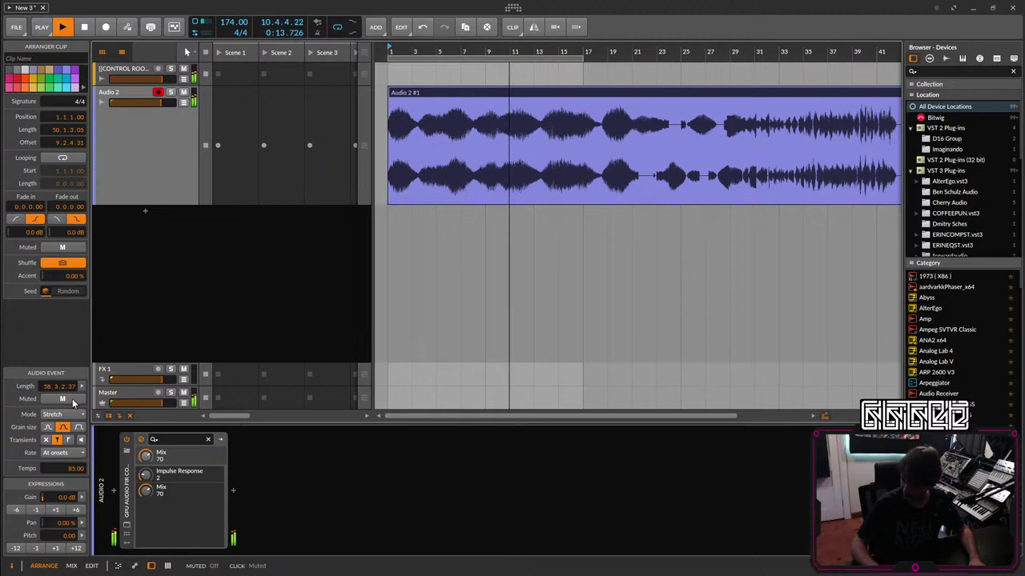
{"action": "double_click", "coordinate": [64, 468]}
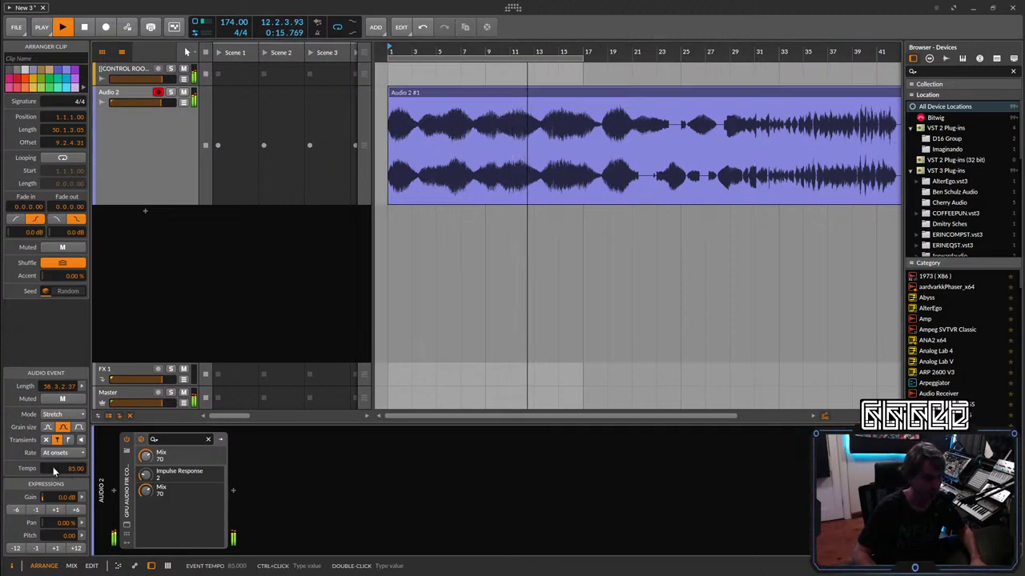
{"action": "type", "text": "174"}
{"action": "key", "text": "Return"}
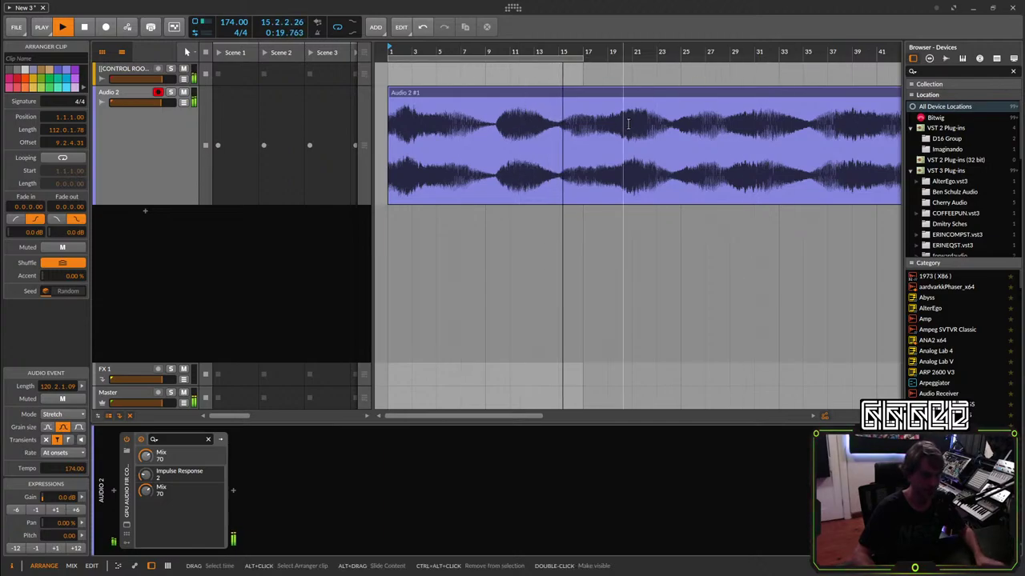
Extend the arranger loop region to a length of 32 bars.
{"action": "scroll", "coordinate": [640, 107], "scroll_direction": "down", "scroll_amount": 2}
{"action": "left_click_drag", "start_coordinate": [496, 58], "coordinate": [603, 82]}
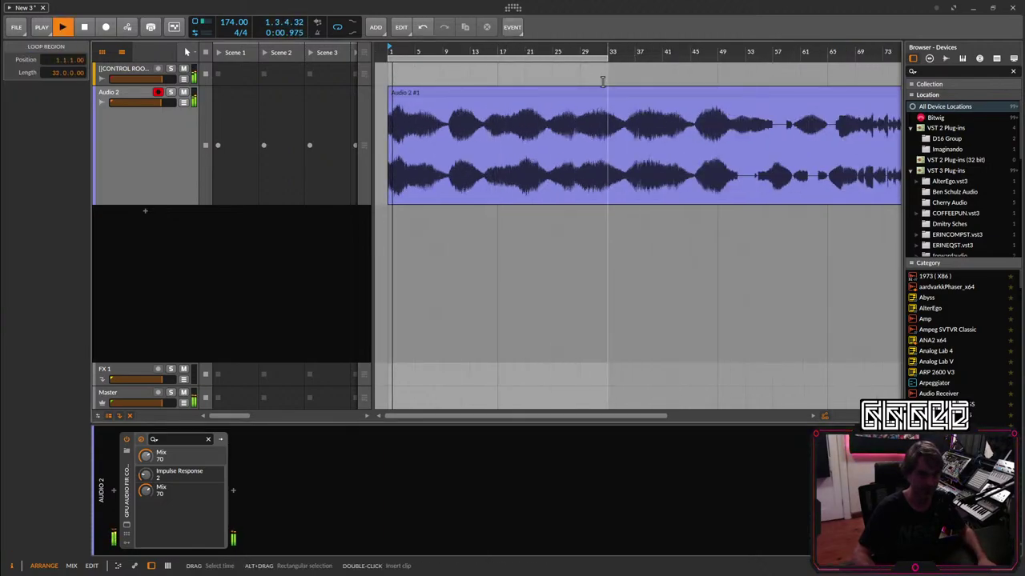
{"action": "left_click", "coordinate": [493, 90]}
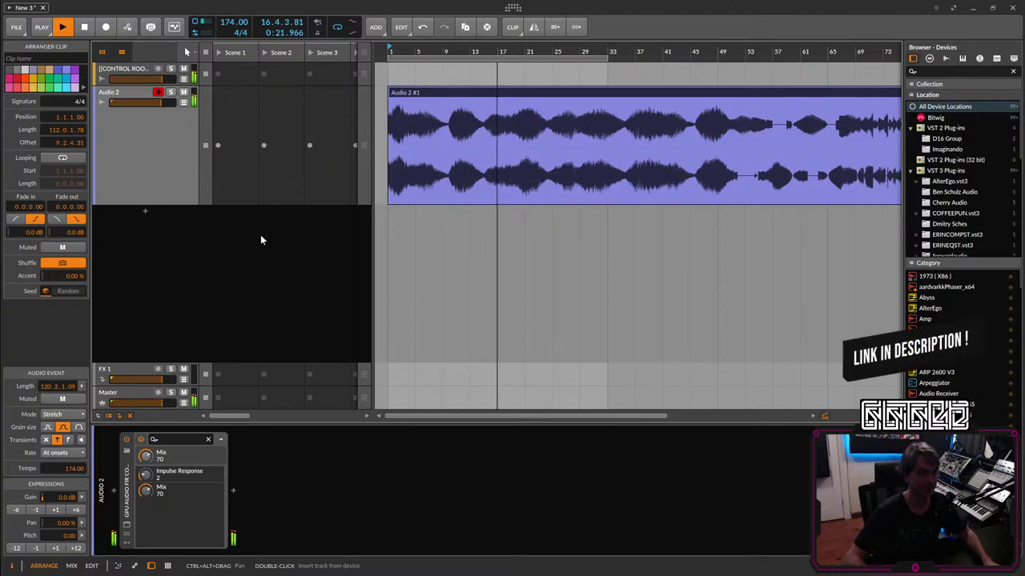
Set the Audio 2 clip's audio event tempo to 84 and restart playback from the beginning.
{"action": "double_click", "coordinate": [572, 92]}
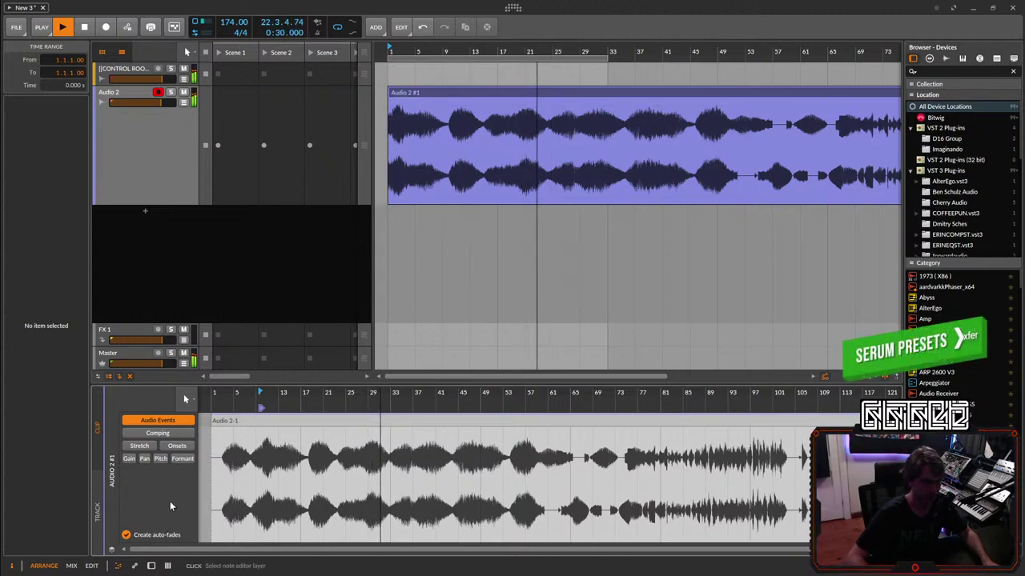
{"action": "left_click", "coordinate": [442, 92]}
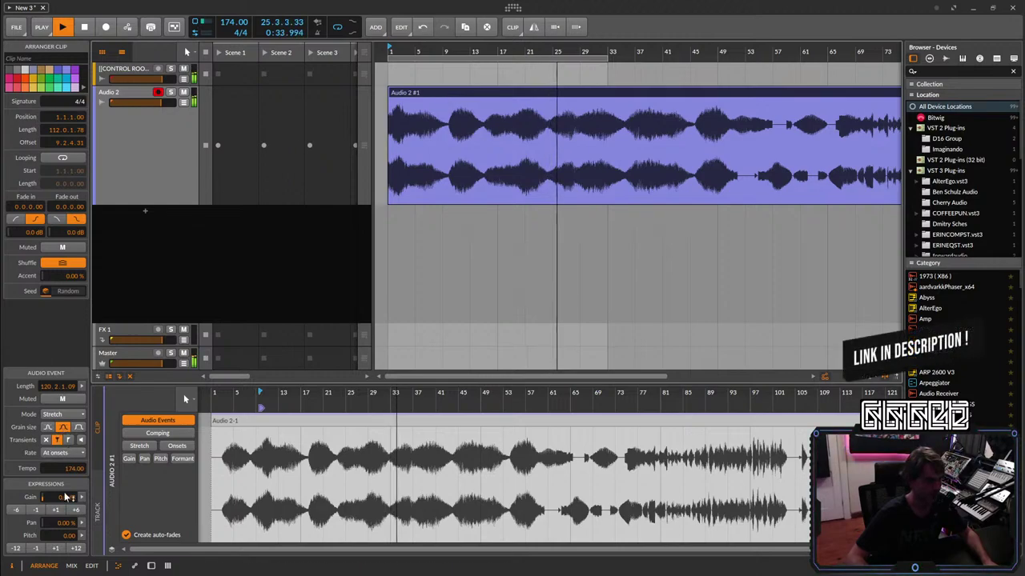
{"action": "double_click", "coordinate": [68, 468]}
{"action": "type", "text": "84"}
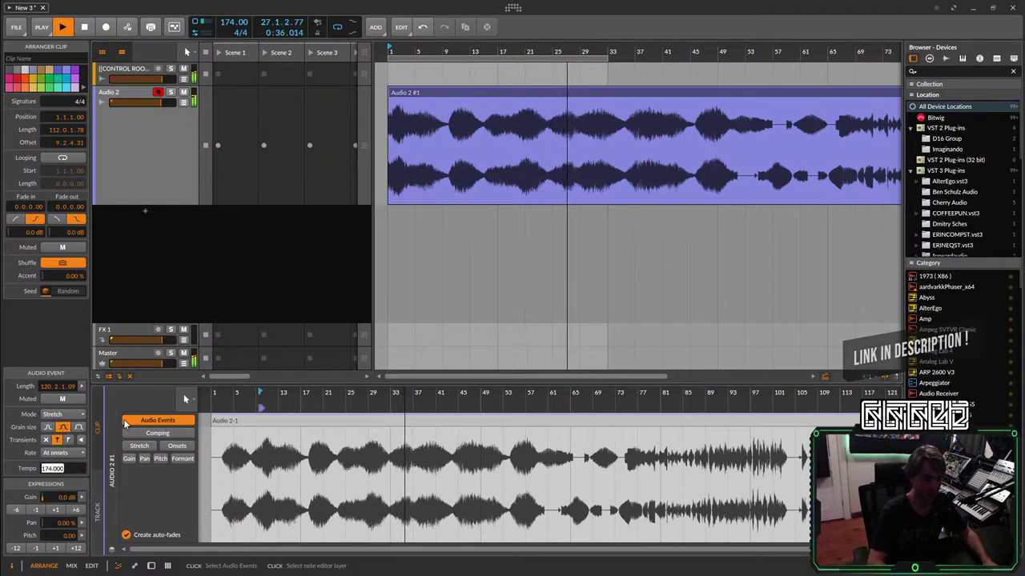
{"action": "key", "text": "Return"}
{"action": "key", "text": "space"}
{"action": "key", "text": "space"}
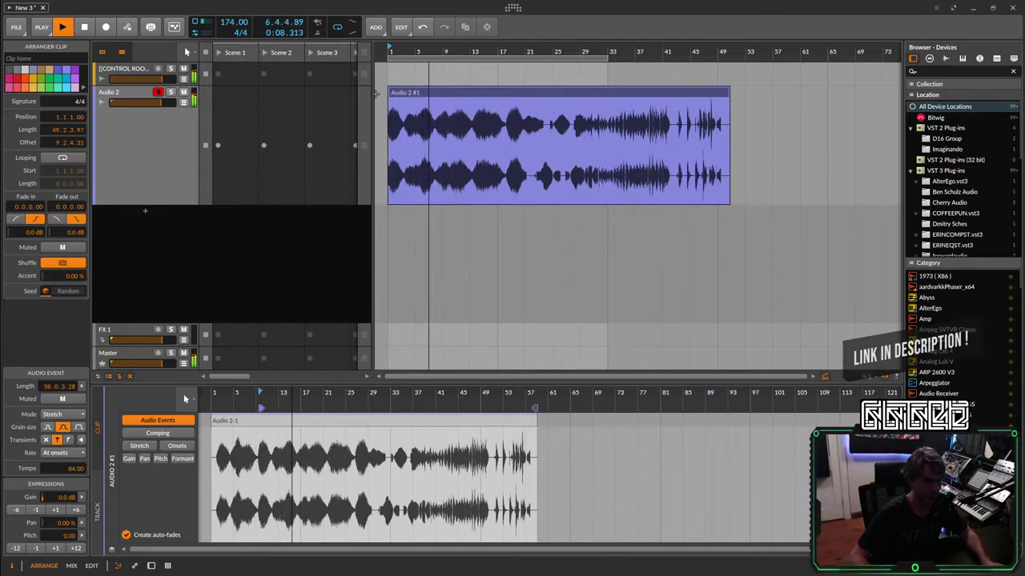
Shorten the arranger loop region to 16 bars, starting at bar 1.
{"action": "scroll", "coordinate": [407, 124], "scroll_direction": "up", "scroll_amount": 4}
{"action": "scroll", "coordinate": [442, 150], "scroll_direction": "down", "scroll_amount": 2}
{"action": "scroll", "coordinate": [473, 196], "scroll_direction": "up", "scroll_amount": 1}
{"action": "left_click_drag", "start_coordinate": [545, 52], "coordinate": [593, 52]}
{"action": "left_click_drag", "start_coordinate": [778, 59], "coordinate": [579, 69]}
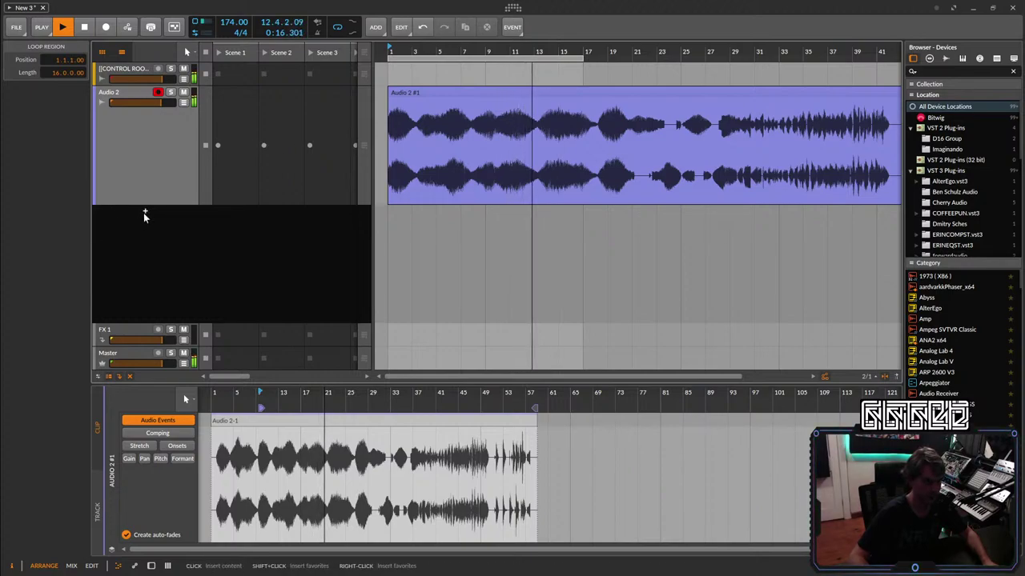
Add a new instrument track with a Sampler below Audio 2 and place it in a group track.
{"action": "double_click", "coordinate": [144, 213]}
{"action": "type", "text": "sa"}
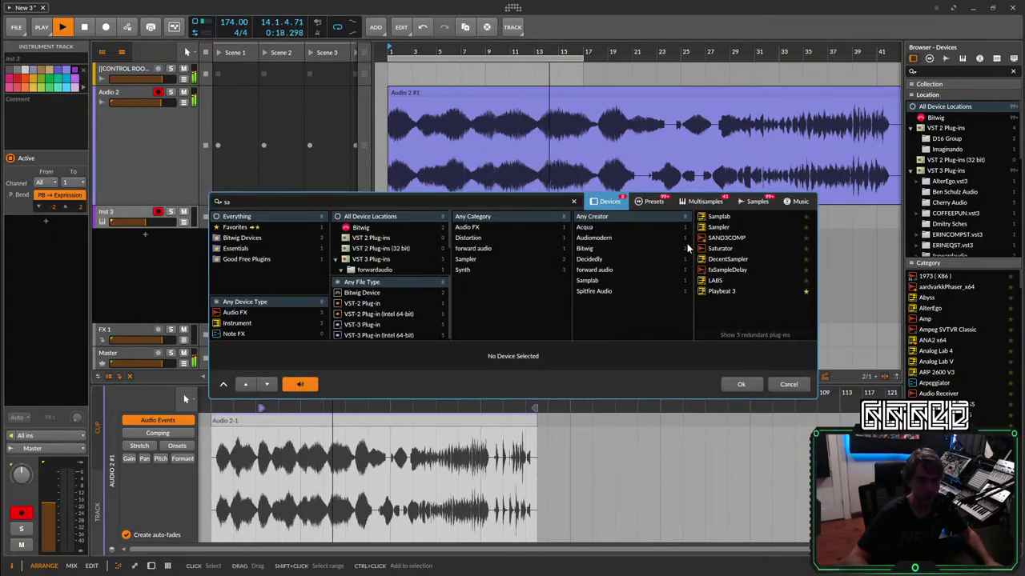
{"action": "left_click", "coordinate": [728, 228]}
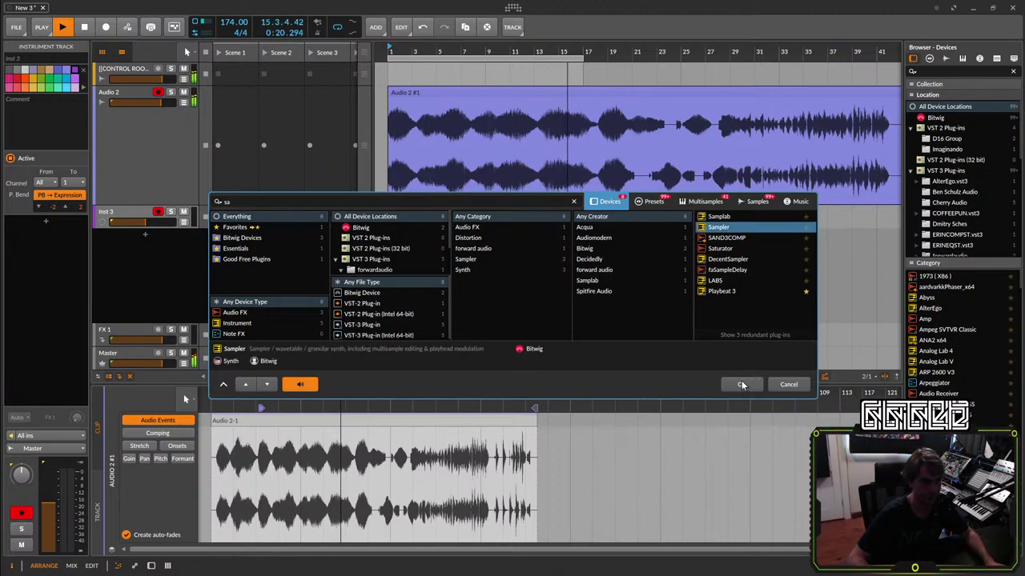
{"action": "left_click", "coordinate": [741, 385]}
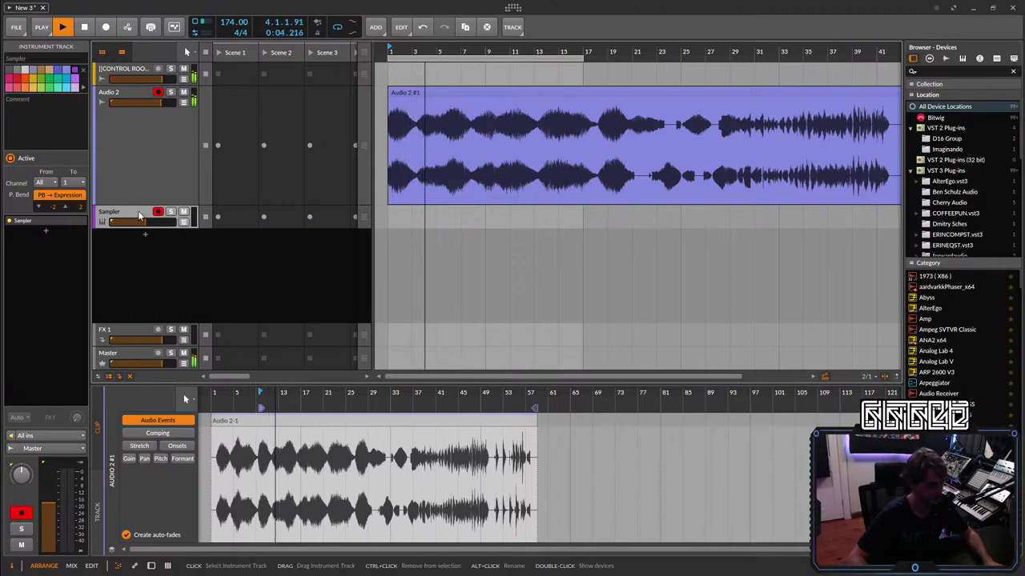
{"action": "key", "text": "ctrl+g"}
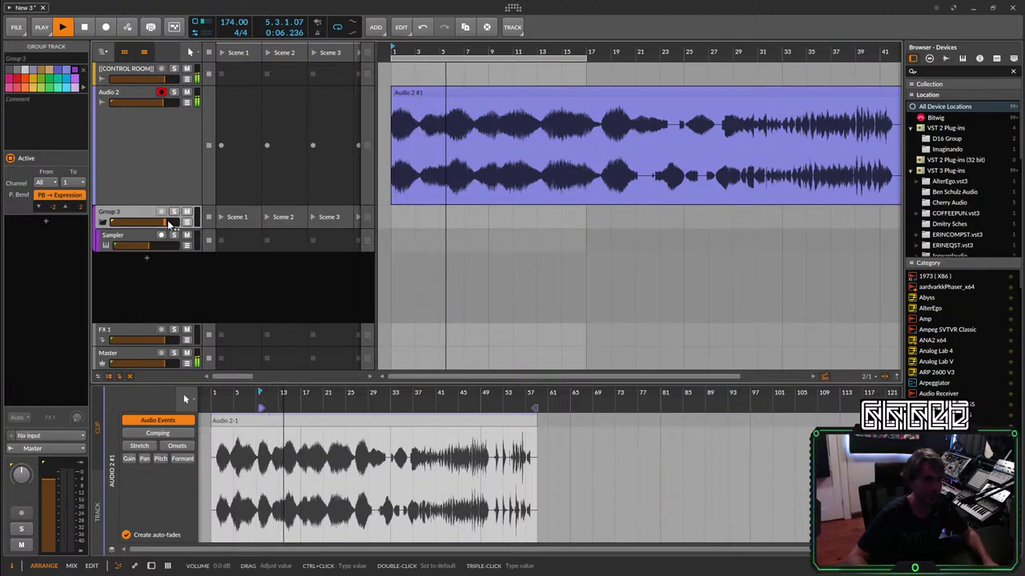
Select the Sampler track and browse the samples to the DRUMS folder of the ARTFX PATREON PACK.
{"action": "left_click", "coordinate": [148, 238]}
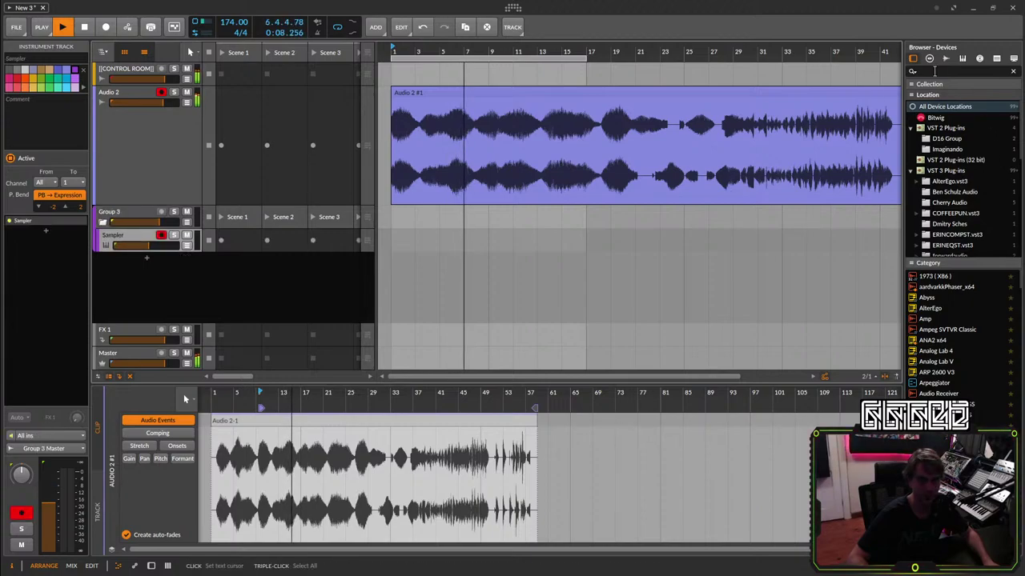
{"action": "left_click", "coordinate": [929, 59]}
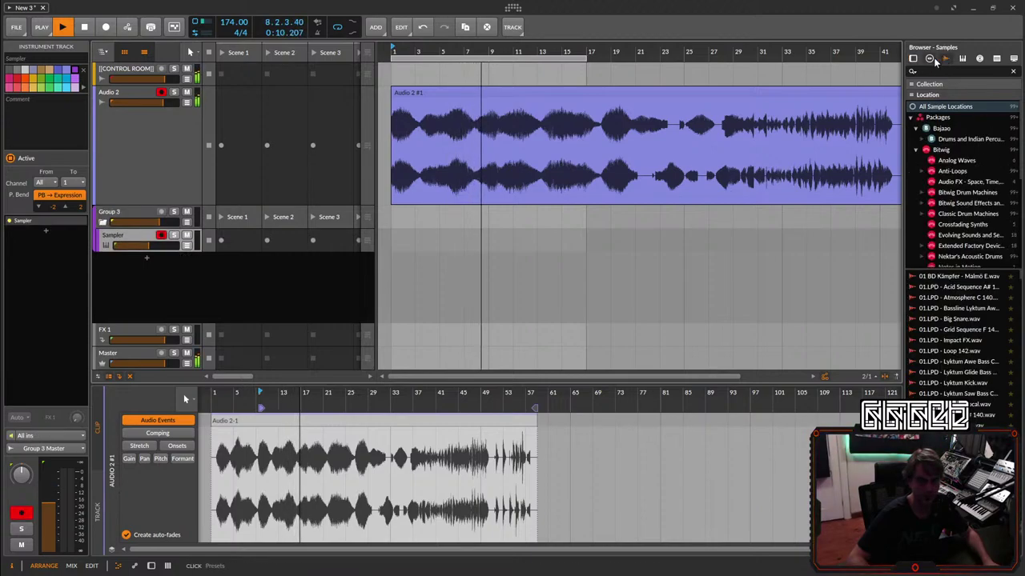
{"action": "left_click", "coordinate": [912, 58]}
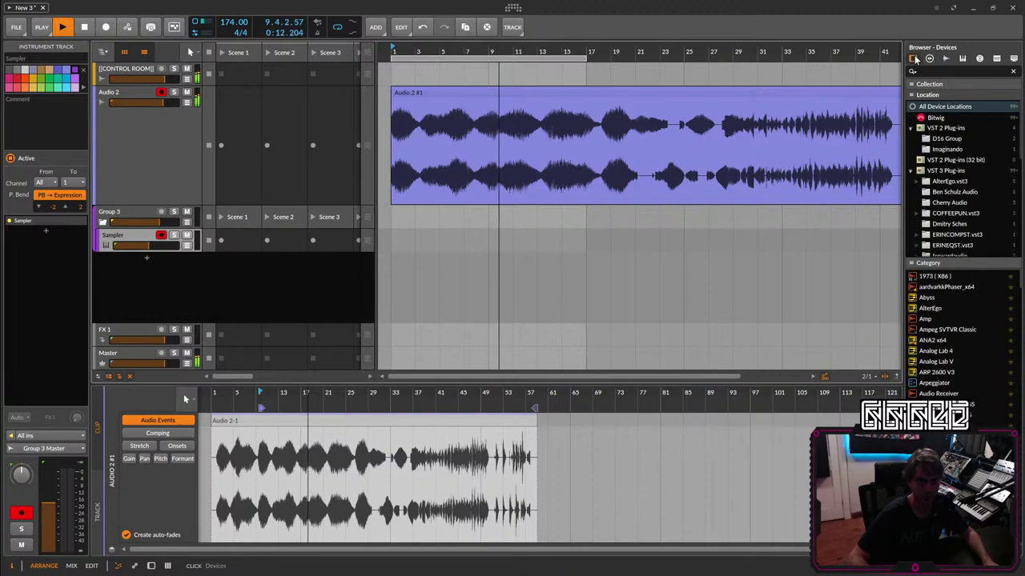
{"action": "left_click", "coordinate": [945, 59]}
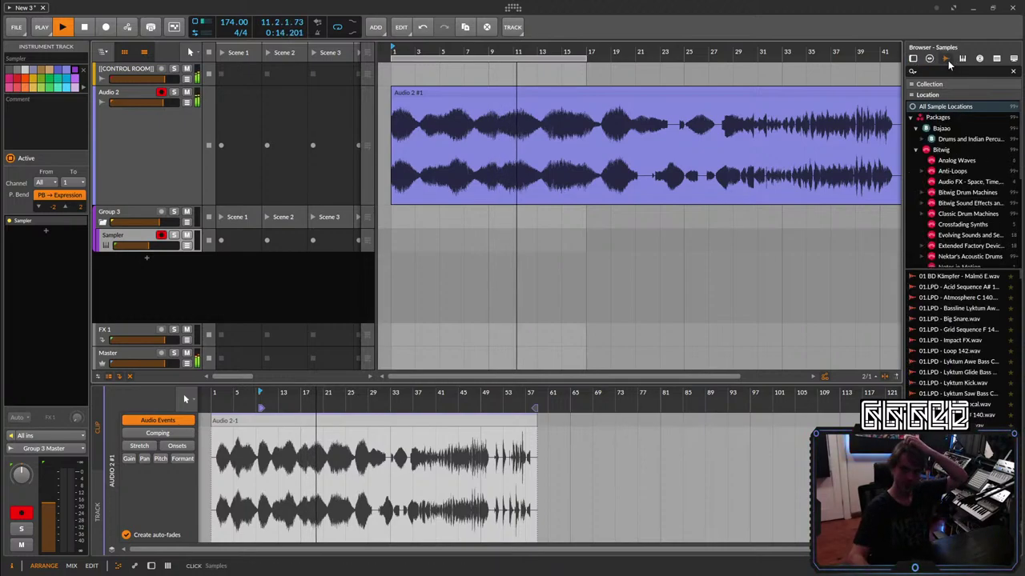
{"action": "left_click", "coordinate": [911, 118]}
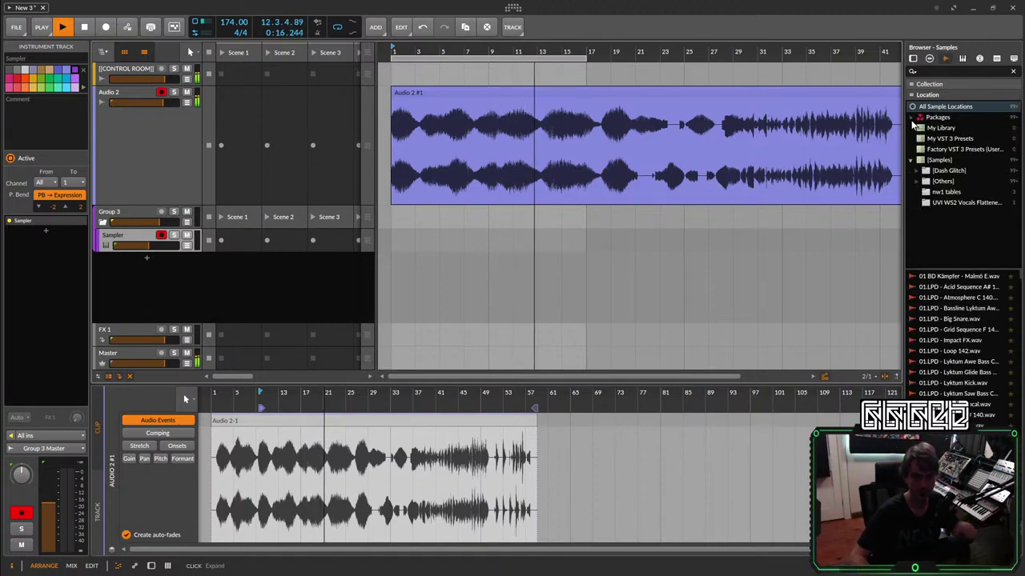
{"action": "left_click", "coordinate": [916, 182]}
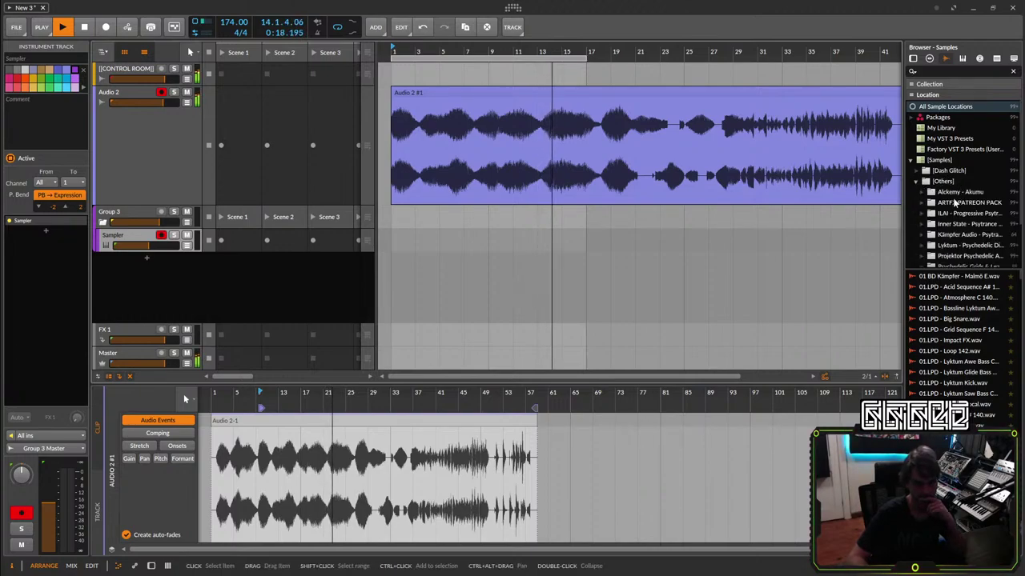
{"action": "left_click", "coordinate": [921, 202]}
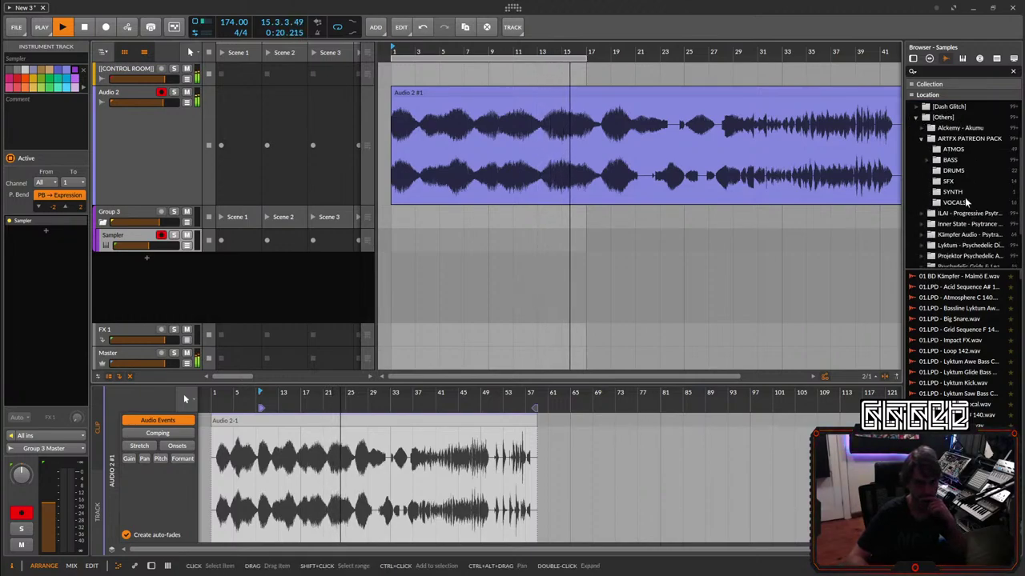
{"action": "left_click", "coordinate": [948, 171]}
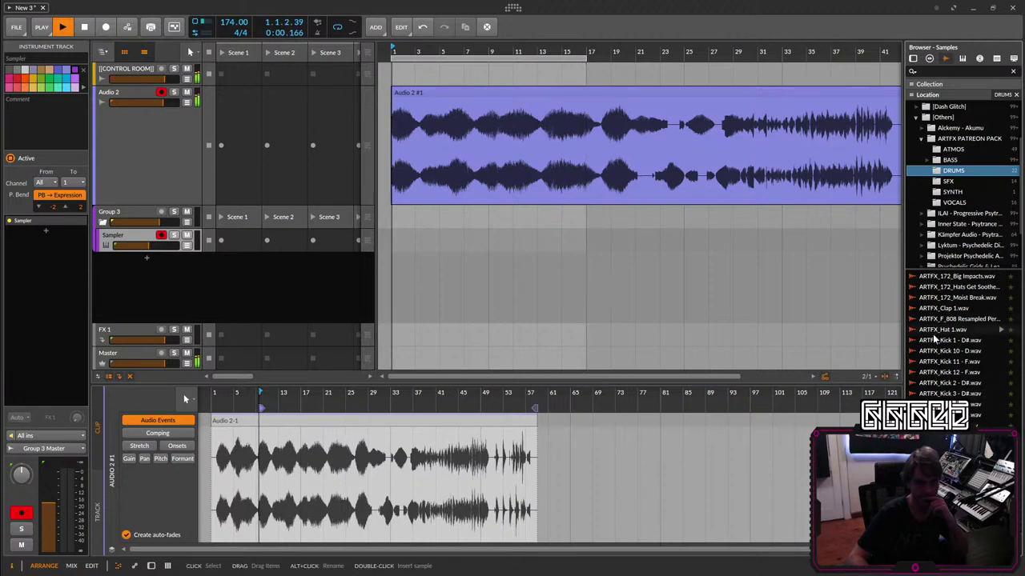
Audition the Kick 1 and Kick 12 samples and load ARTFX_Kick 12 - F.wav into the Sampler track.
{"action": "left_click", "coordinate": [1000, 340]}
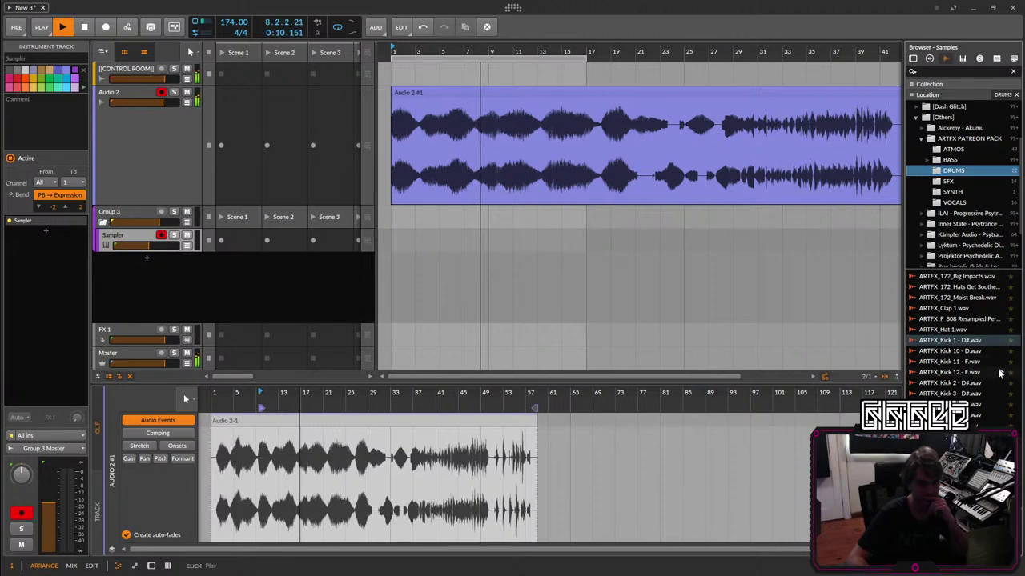
{"action": "left_click", "coordinate": [1000, 373]}
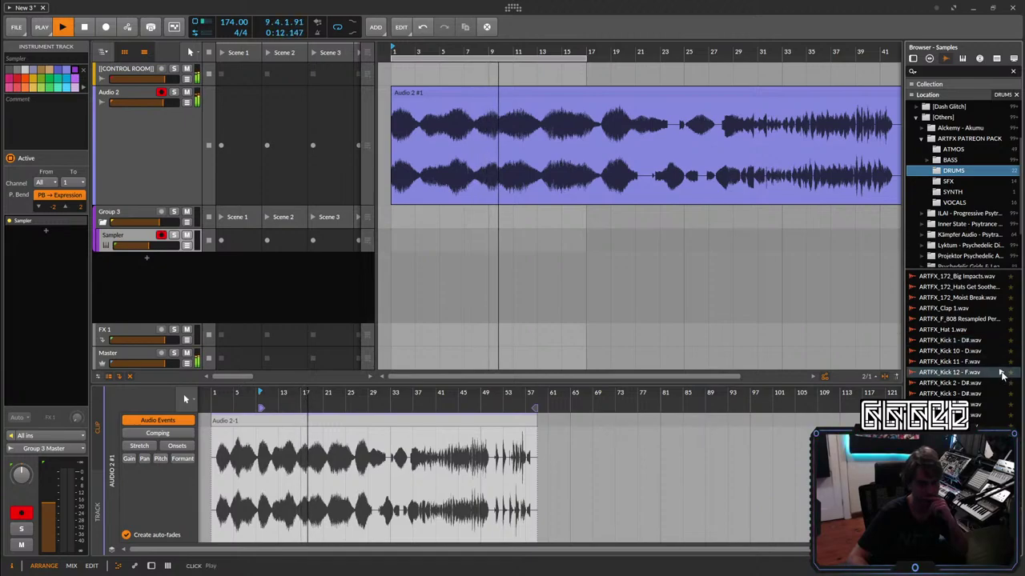
{"action": "left_click_drag", "start_coordinate": [1001, 375], "coordinate": [142, 238]}
{"action": "left_click_drag", "start_coordinate": [281, 476], "coordinate": [342, 487]}
Create a Scene 1 launcher clip on the kick track and add a C3 note at 1.1.1.
{"action": "double_click", "coordinate": [240, 239]}
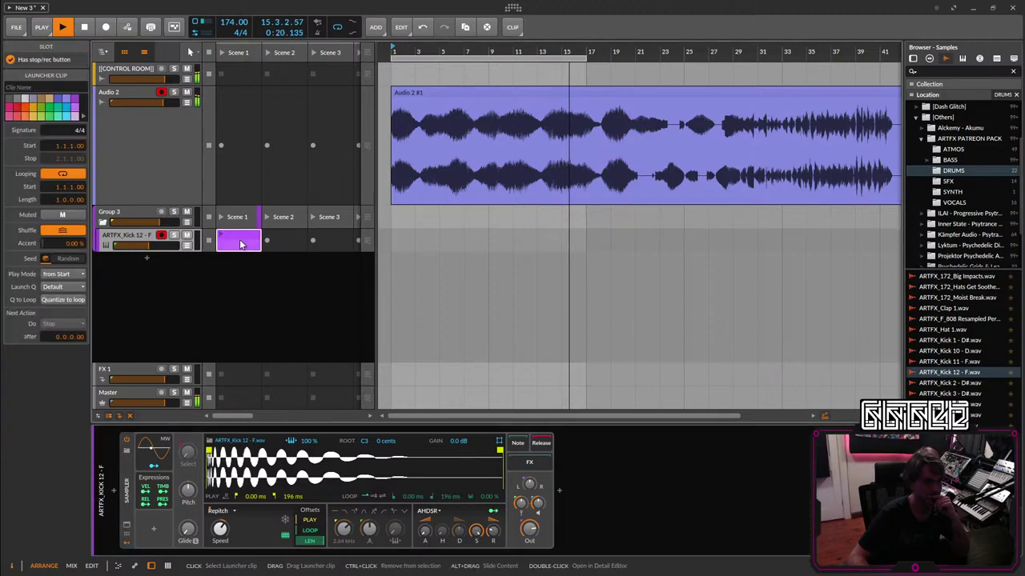
{"action": "double_click", "coordinate": [240, 242]}
{"action": "scroll", "coordinate": [173, 461], "scroll_direction": "up", "scroll_amount": 3}
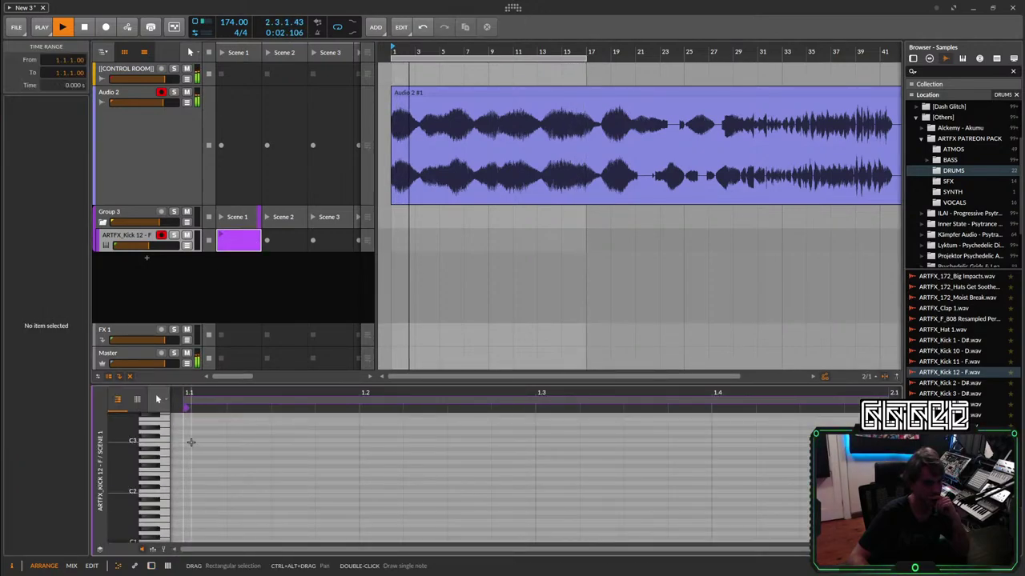
{"action": "double_click", "coordinate": [190, 441]}
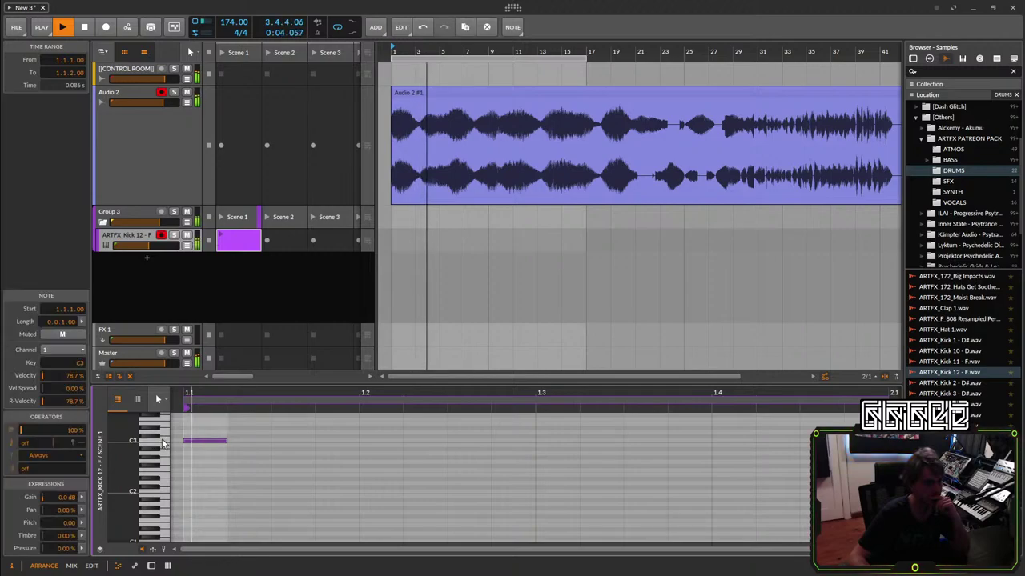
Raise the kick track's volume to about -2.3 dB and, with the clip launched, add a second C3 note at 1.3.3.
{"action": "left_click_drag", "start_coordinate": [149, 245], "coordinate": [153, 246]}
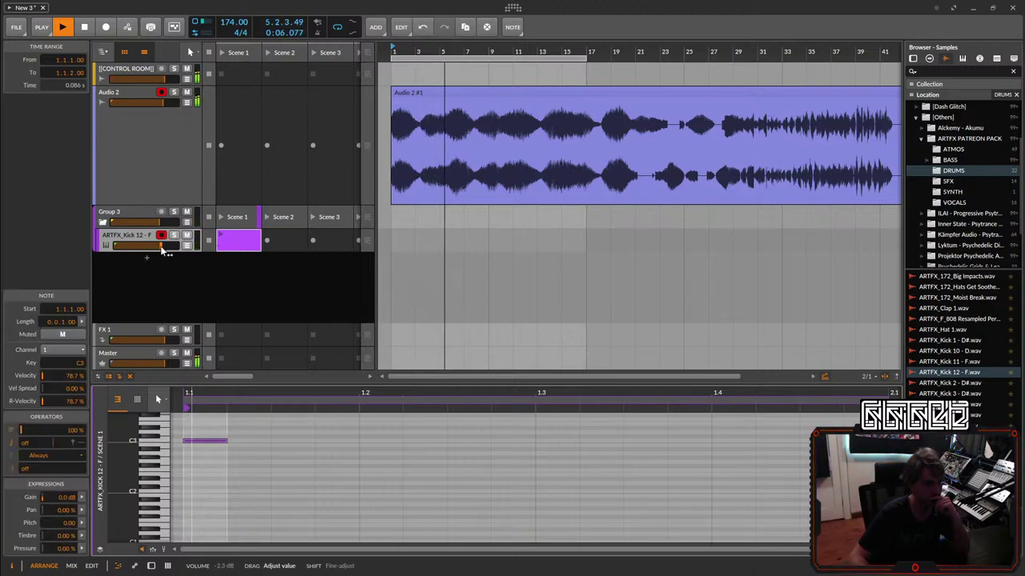
{"action": "left_click", "coordinate": [223, 238]}
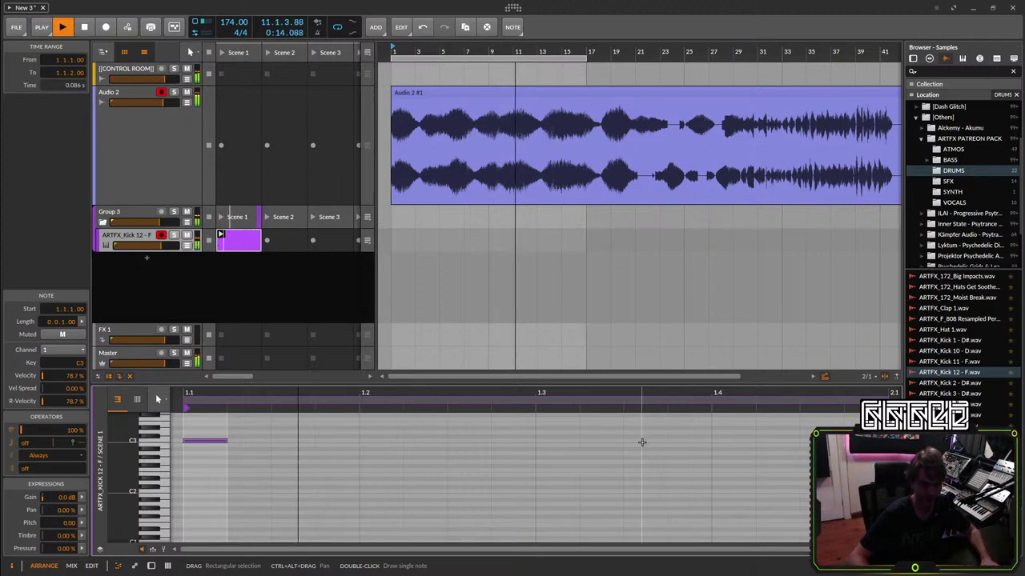
{"action": "double_click", "coordinate": [644, 441]}
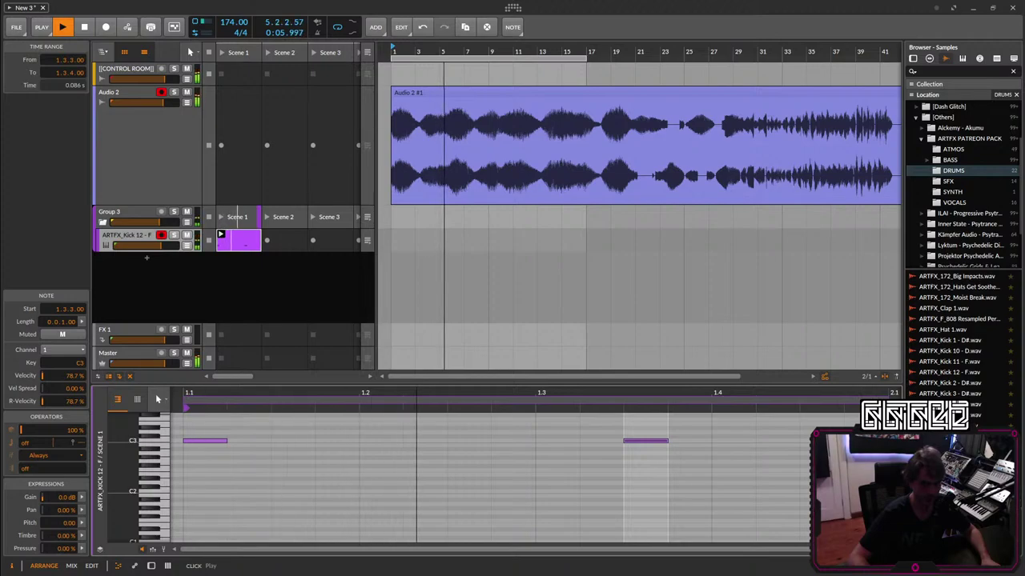
Add the ARTFX_Snare 2 - C sample as a new Sampler track below the kick and show its device.
{"action": "left_click_drag", "start_coordinate": [948, 480], "coordinate": [149, 269]}
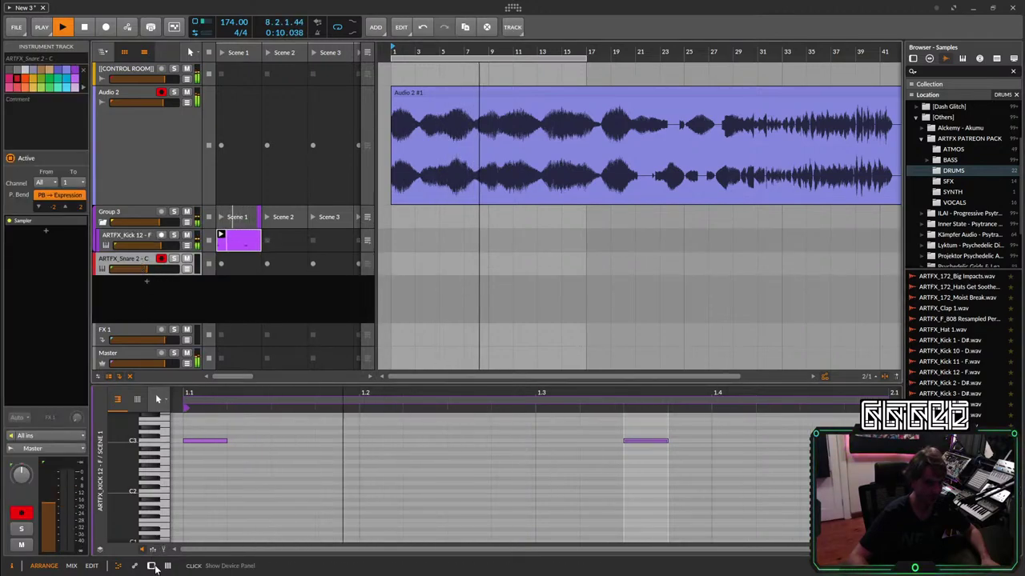
{"action": "key", "text": "d"}
{"action": "left_click", "coordinate": [231, 266]}
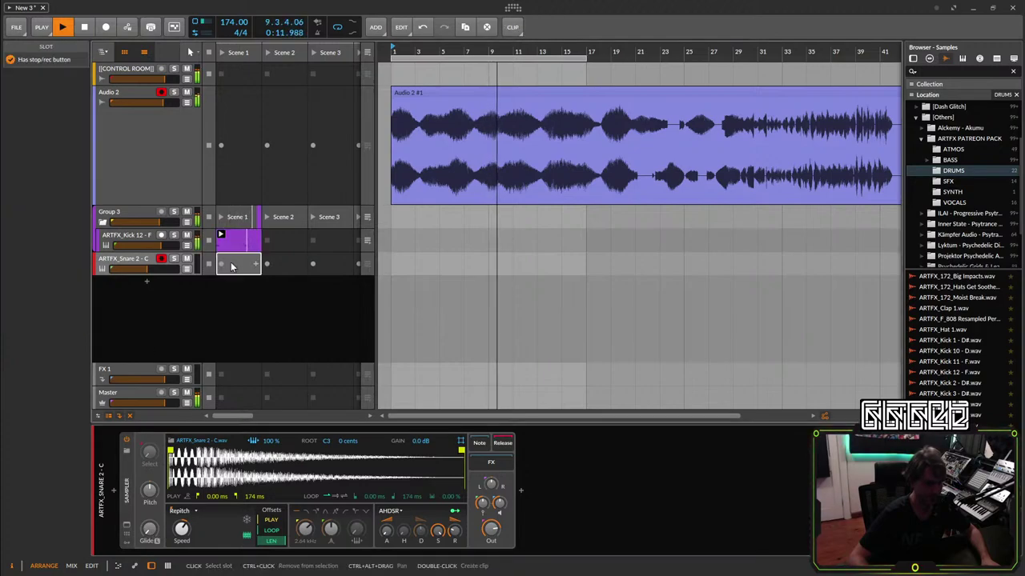
Add a Drum Machine track below the snare and move the kick Sampler onto its C1 pad.
{"action": "double_click", "coordinate": [146, 290]}
{"action": "type", "text": "dr"}
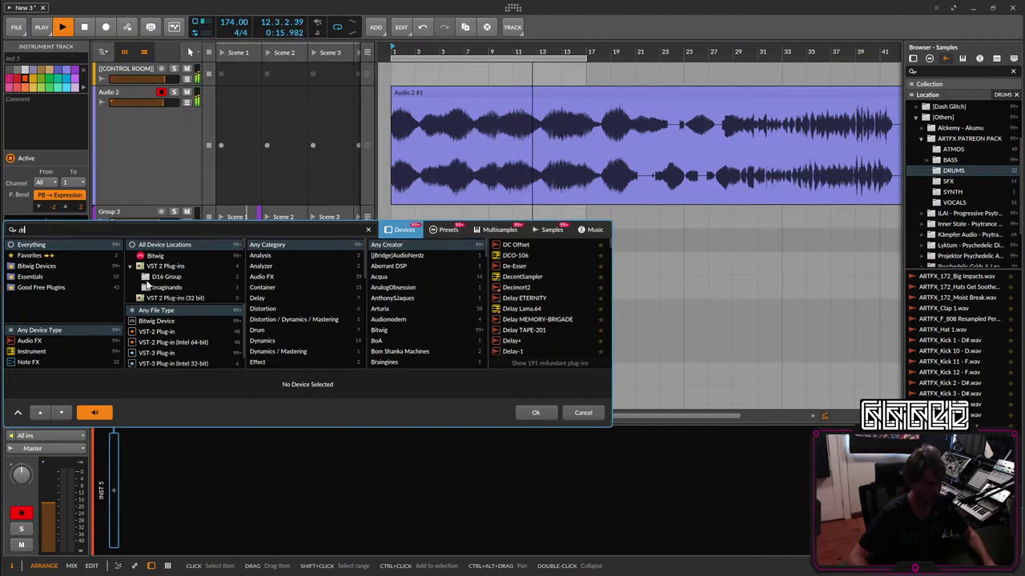
{"action": "left_click", "coordinate": [520, 257]}
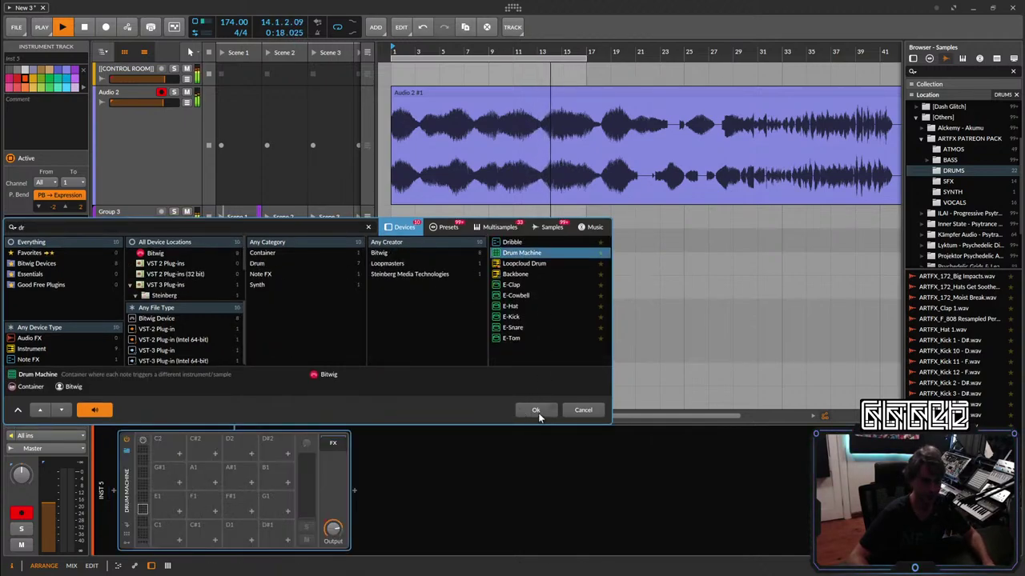
{"action": "left_click", "coordinate": [536, 412]}
{"action": "left_click_drag", "start_coordinate": [132, 237], "coordinate": [165, 533]}
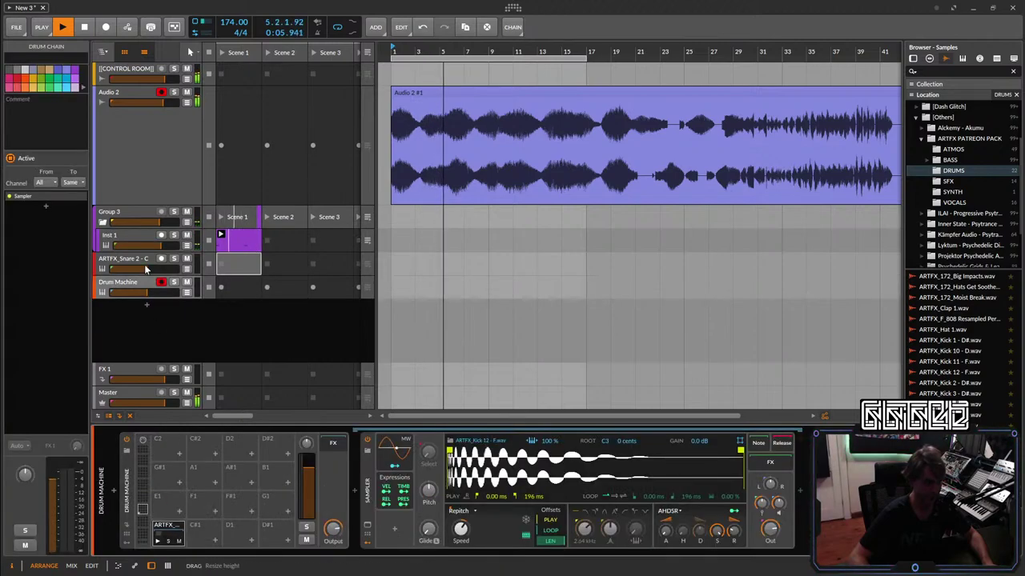
Move the kick clip to the Drum Machine's Scene 1 slot and shift both notes down to the kick's C1 lane.
{"action": "left_click_drag", "start_coordinate": [233, 245], "coordinate": [240, 291]}
{"action": "double_click", "coordinate": [242, 290]}
{"action": "left_click", "coordinate": [205, 417]}
{"action": "left_click_drag", "start_coordinate": [205, 417], "coordinate": [205, 425]}
{"action": "left_click_drag", "start_coordinate": [637, 420], "coordinate": [638, 427]}
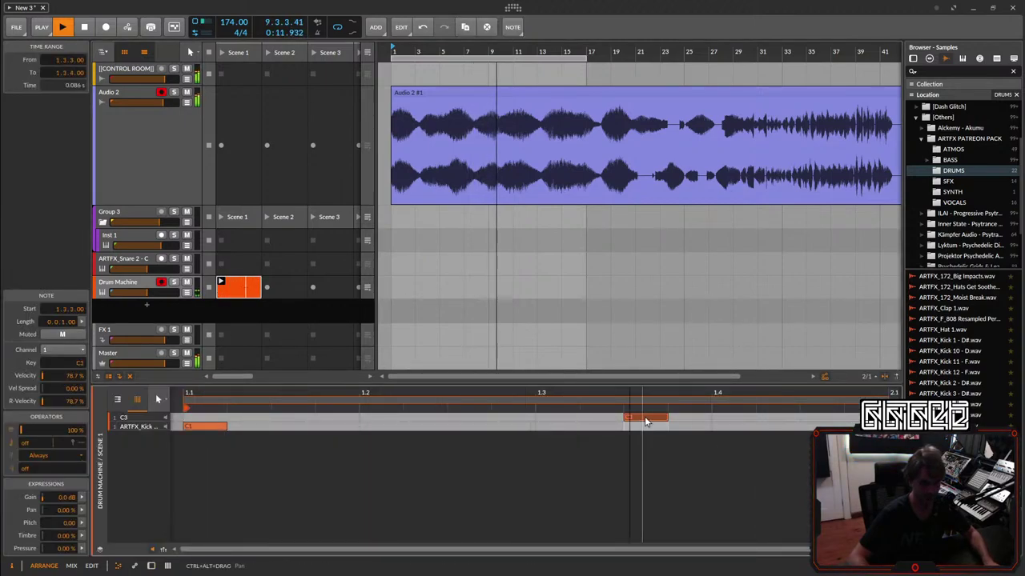
Set the kick Sampler's root key to C1 and restart playback.
{"action": "left_click", "coordinate": [149, 566]}
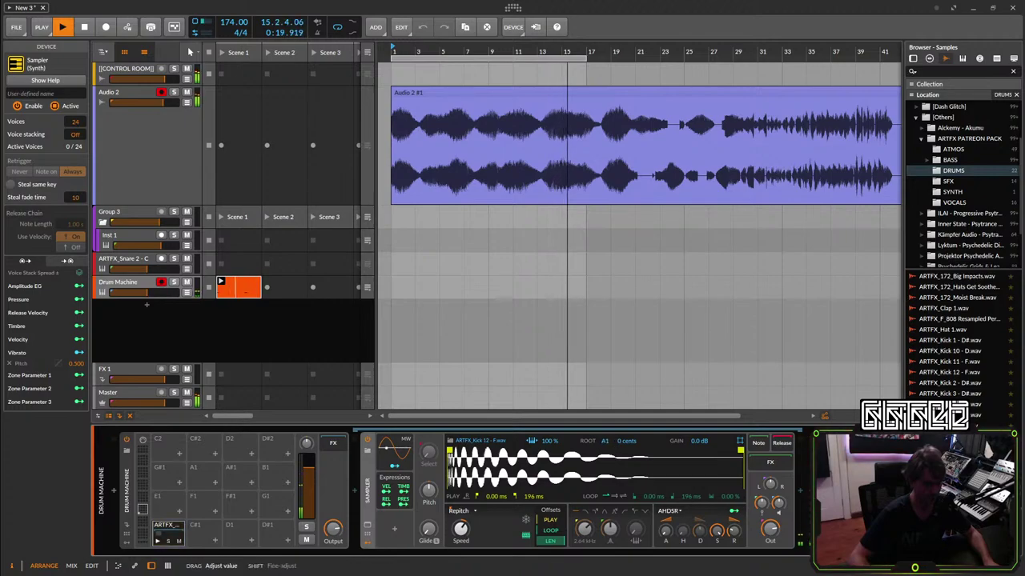
{"action": "key", "text": "space"}
{"action": "key", "text": "space"}
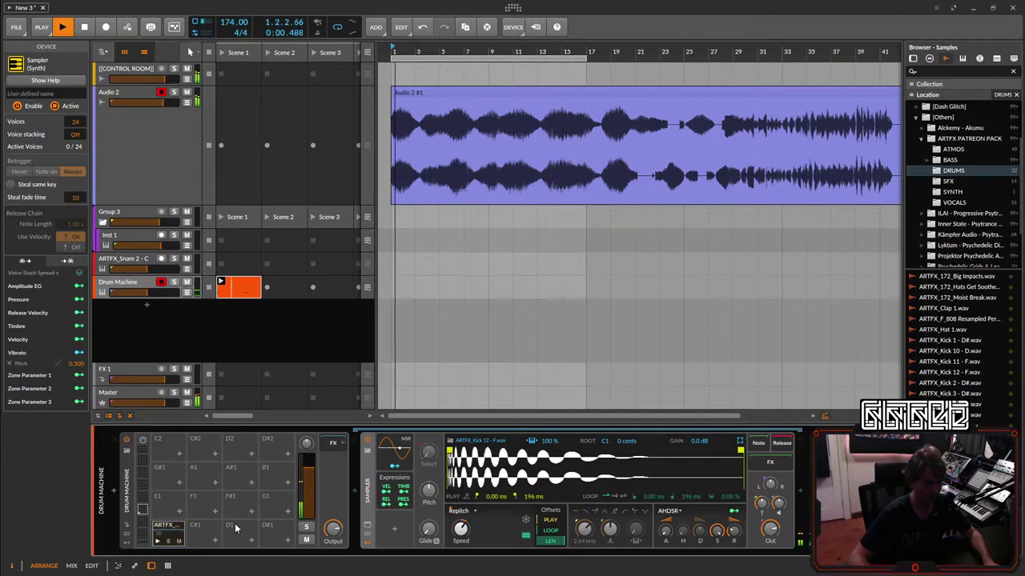
Set the kick Sampler's envelope to Shot with 0% keytracking, and raise the Drum Machine track volume to about -3.8 dB.
{"action": "left_click", "coordinate": [183, 536]}
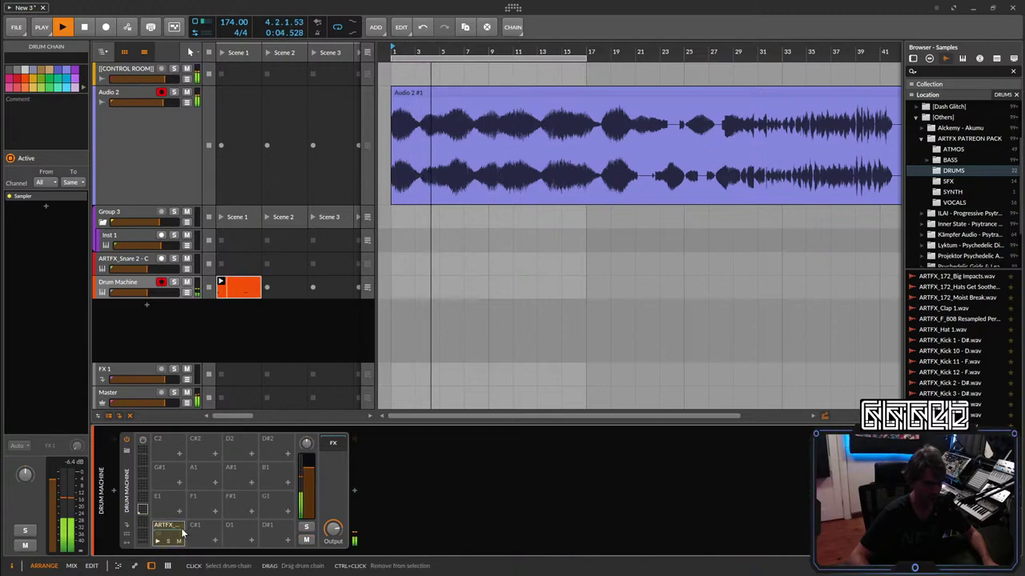
{"action": "left_click", "coordinate": [670, 511]}
{"action": "left_click", "coordinate": [675, 535]}
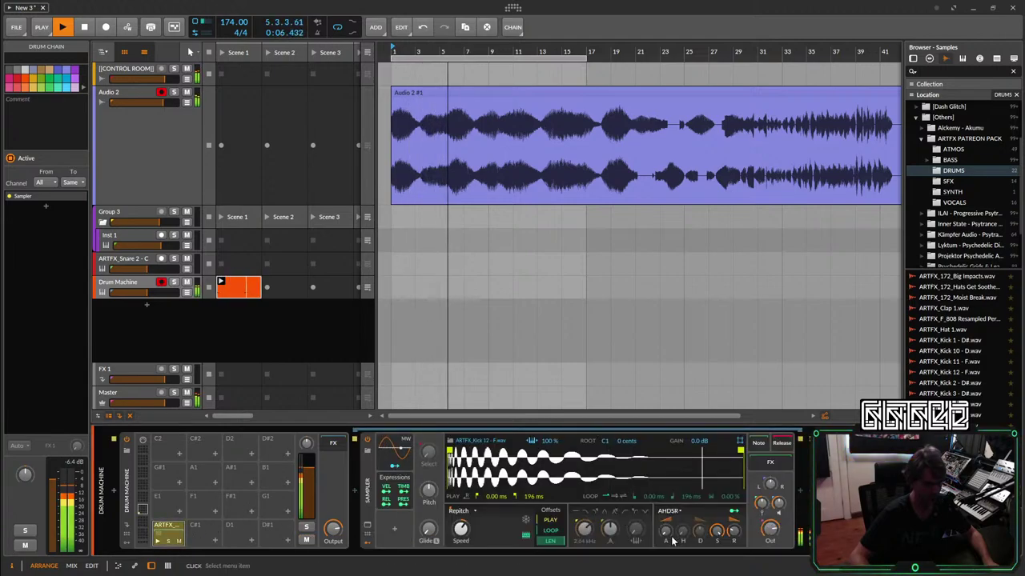
{"action": "key", "text": "space"}
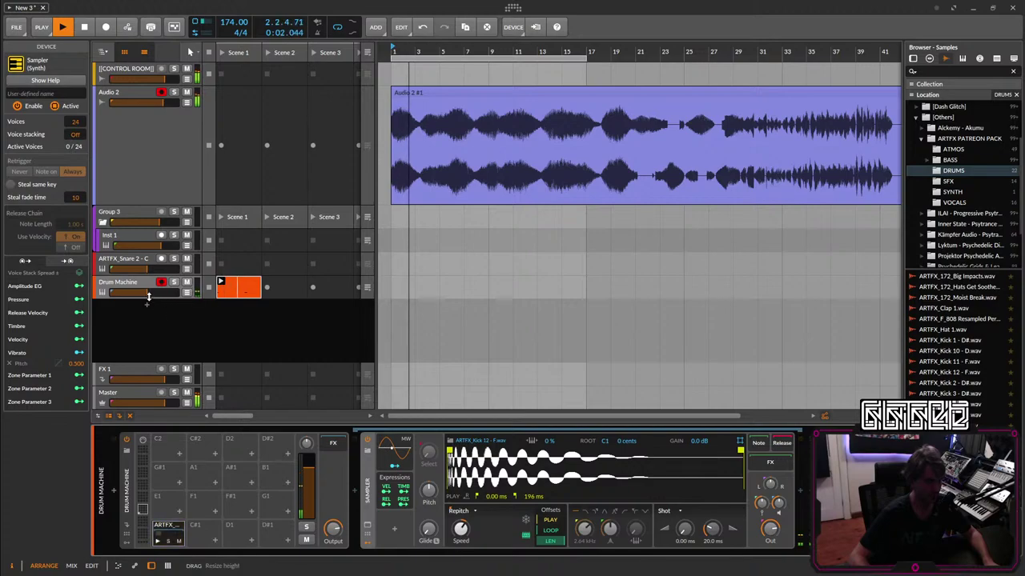
{"action": "left_click_drag", "start_coordinate": [149, 294], "coordinate": [153, 293]}
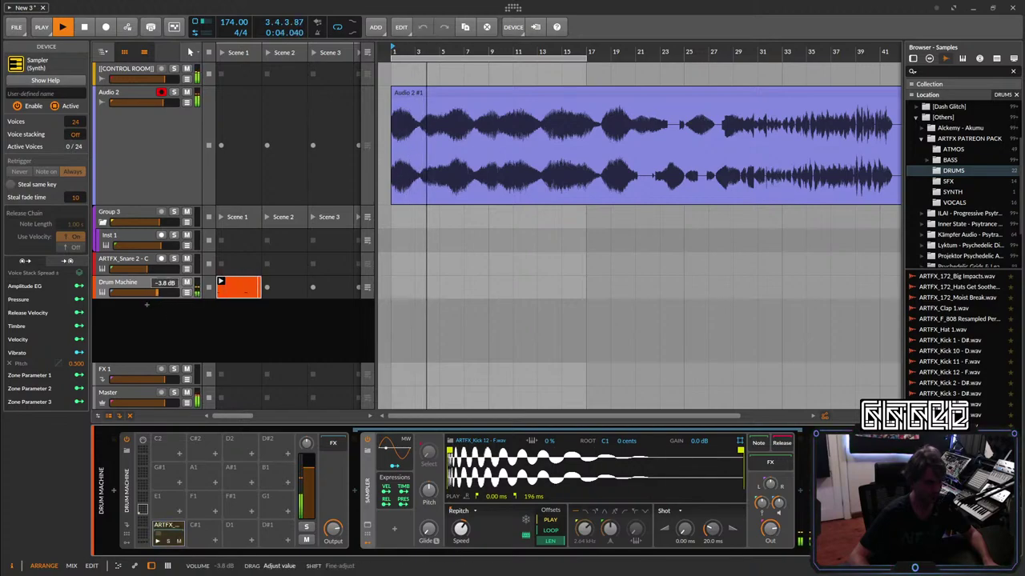
Move the snare Sampler from its own track onto the Drum Machine's D1 pad and set its keytracking to 0%.
{"action": "left_click", "coordinate": [140, 261]}
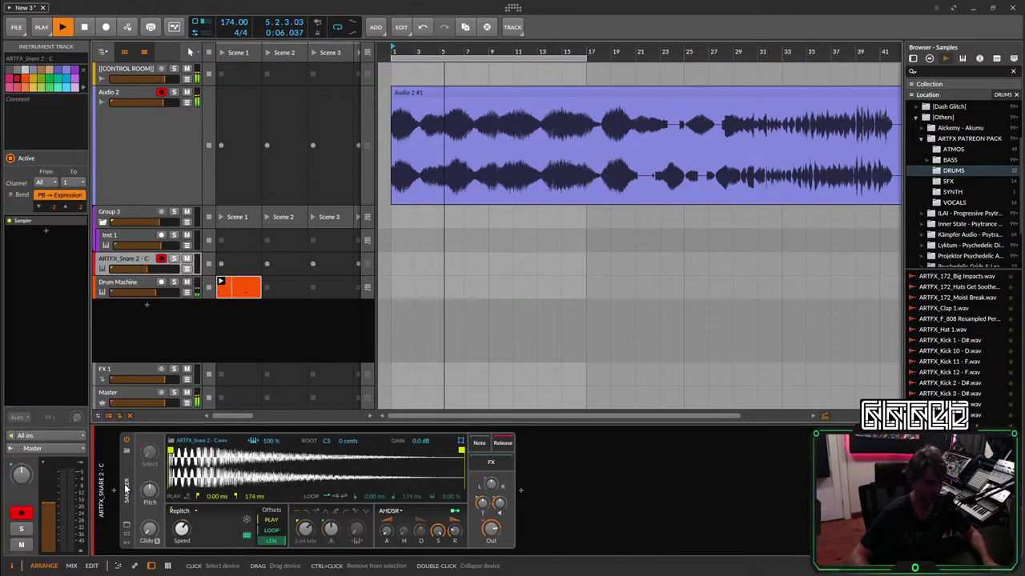
{"action": "left_click_drag", "start_coordinate": [126, 489], "coordinate": [126, 348]}
{"action": "left_click", "coordinate": [119, 282]}
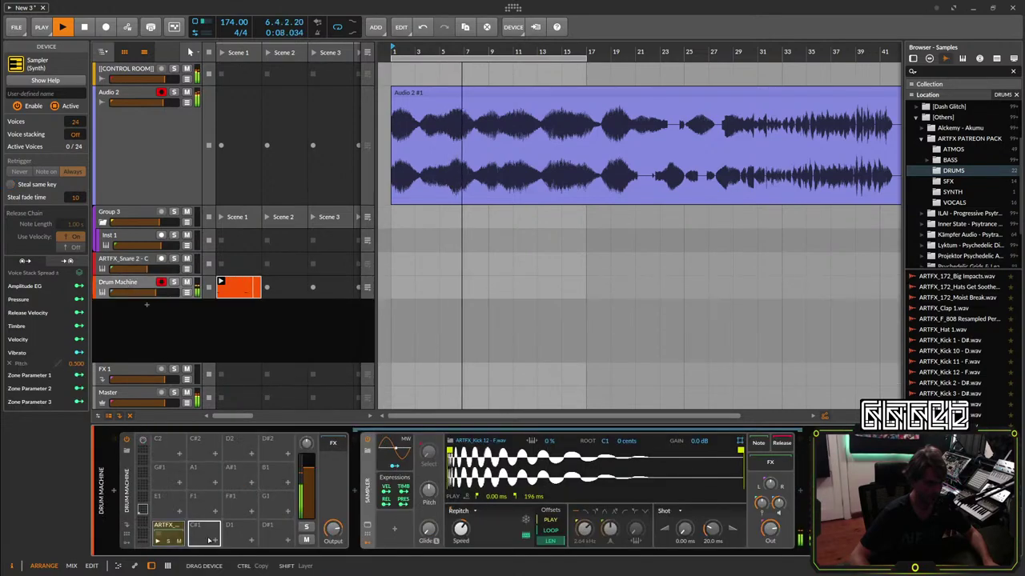
{"action": "left_click_drag", "start_coordinate": [229, 542], "coordinate": [230, 540]}
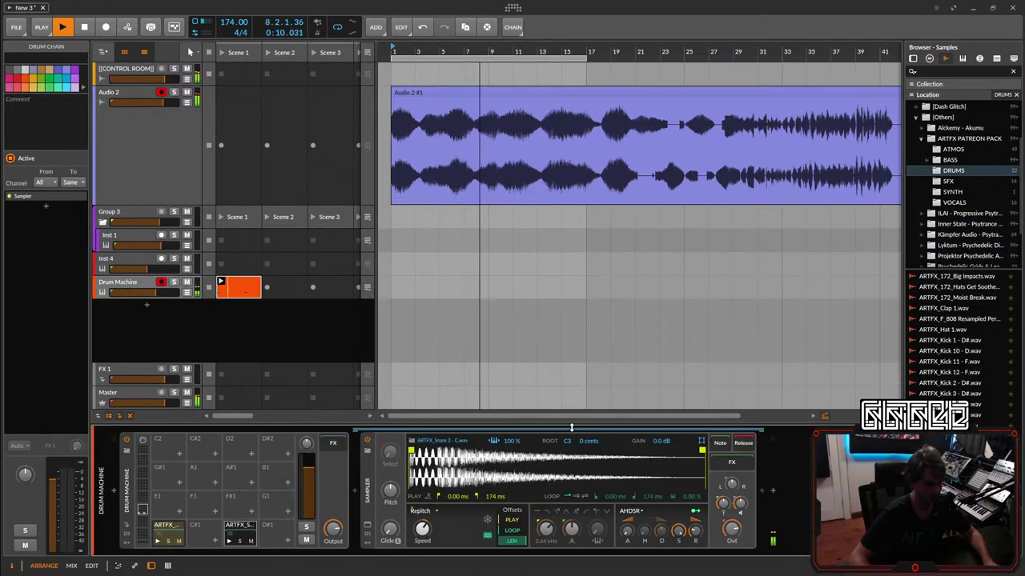
{"action": "left_click", "coordinate": [495, 441]}
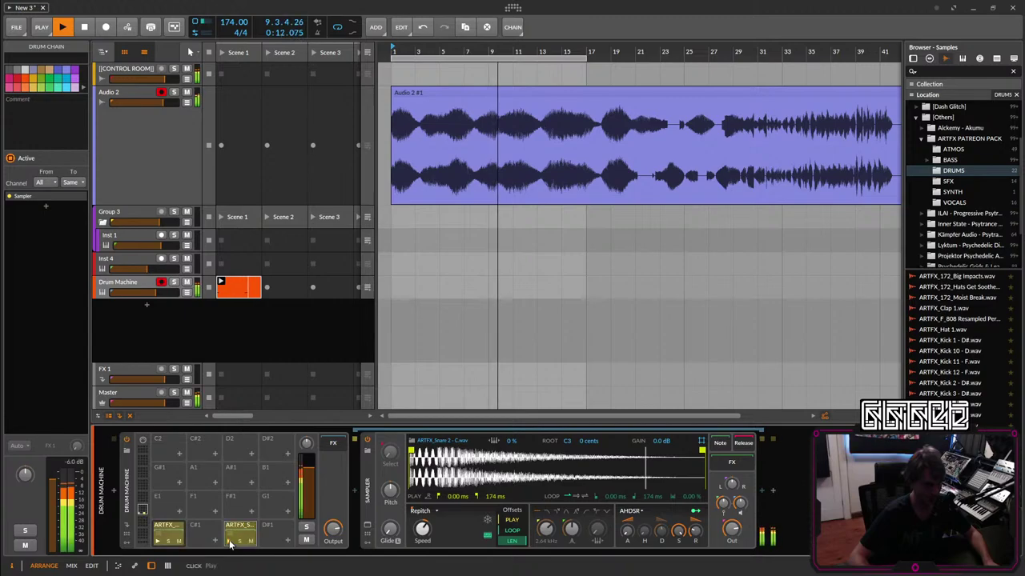
Add snare notes at beats 1.2 and 1.4 on the D1 lane of the Drum Machine's Scene 1 clip.
{"action": "double_click", "coordinate": [258, 289]}
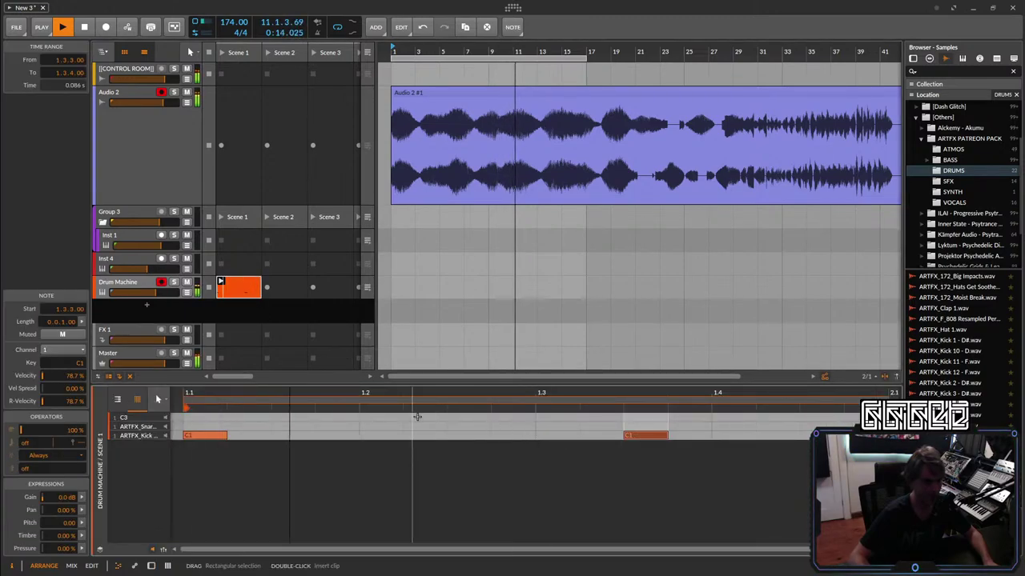
{"action": "double_click", "coordinate": [378, 426]}
{"action": "double_click", "coordinate": [732, 426]}
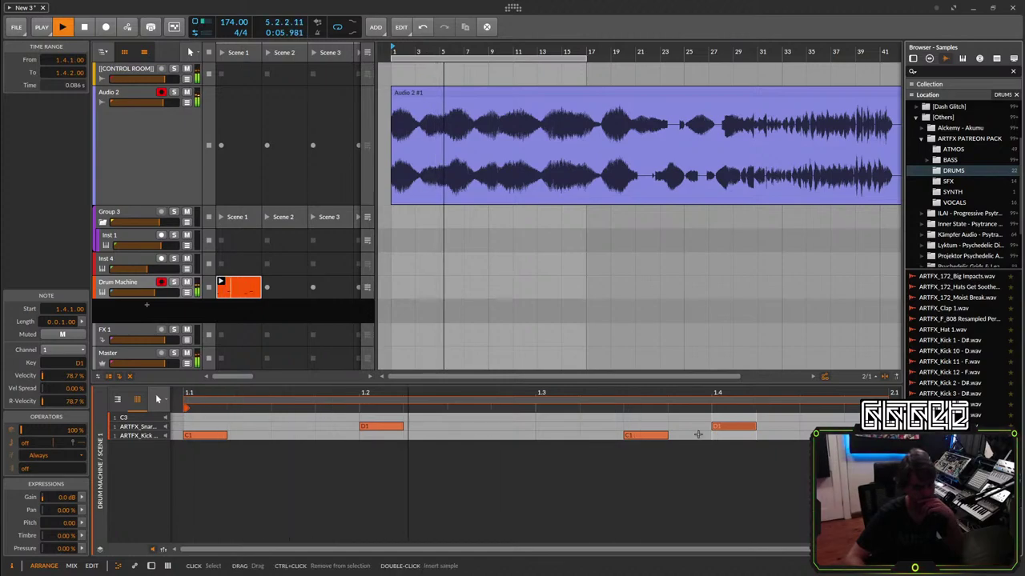
Replace the snare pad's sample with ARTFX_Snare 3 - A# and adjust the sustain and decay of its AHDSR envelope.
{"action": "left_click", "coordinate": [130, 283]}
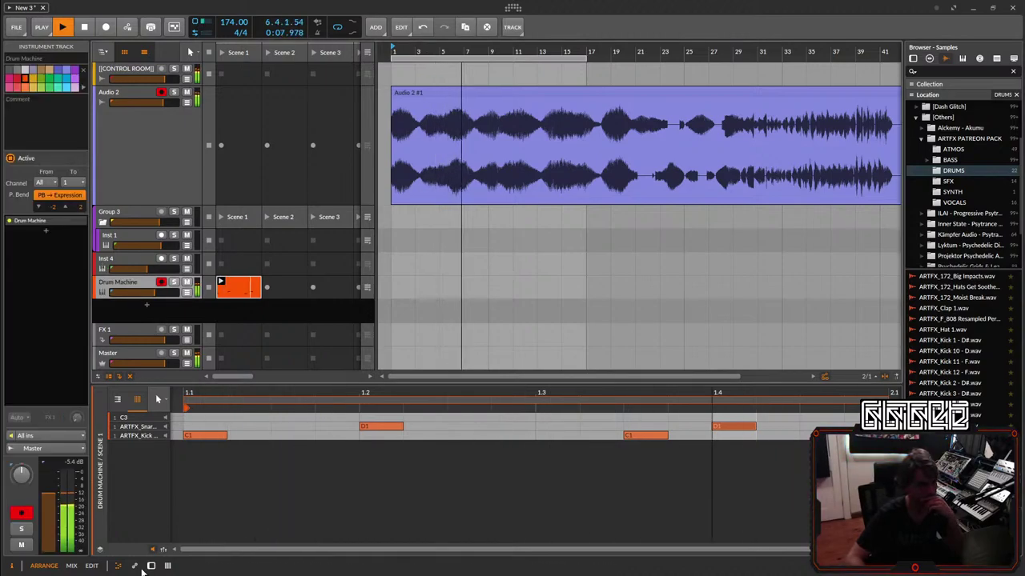
{"action": "left_click", "coordinate": [152, 566]}
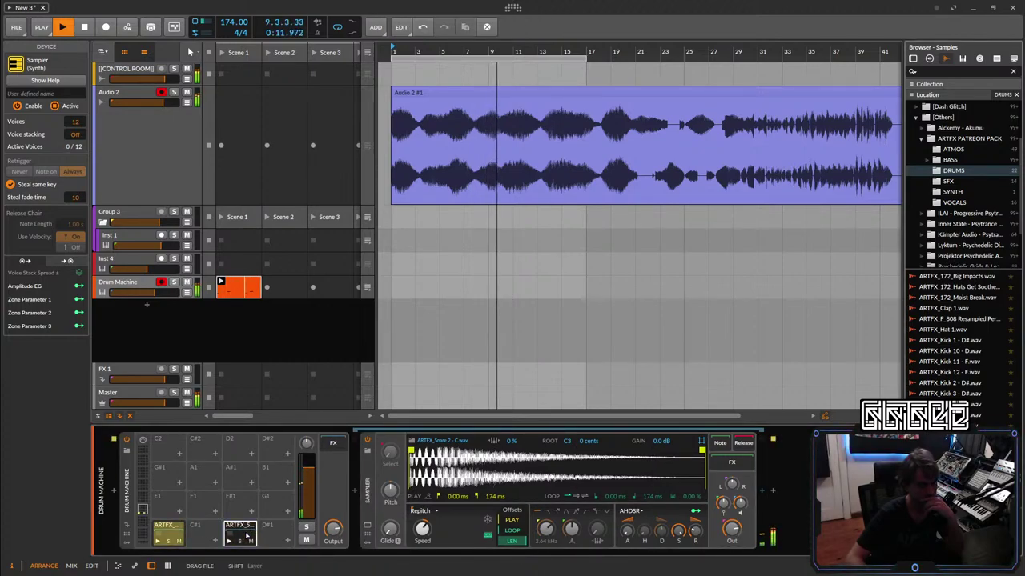
{"action": "left_click", "coordinate": [497, 487]}
{"action": "key", "text": "Left"}
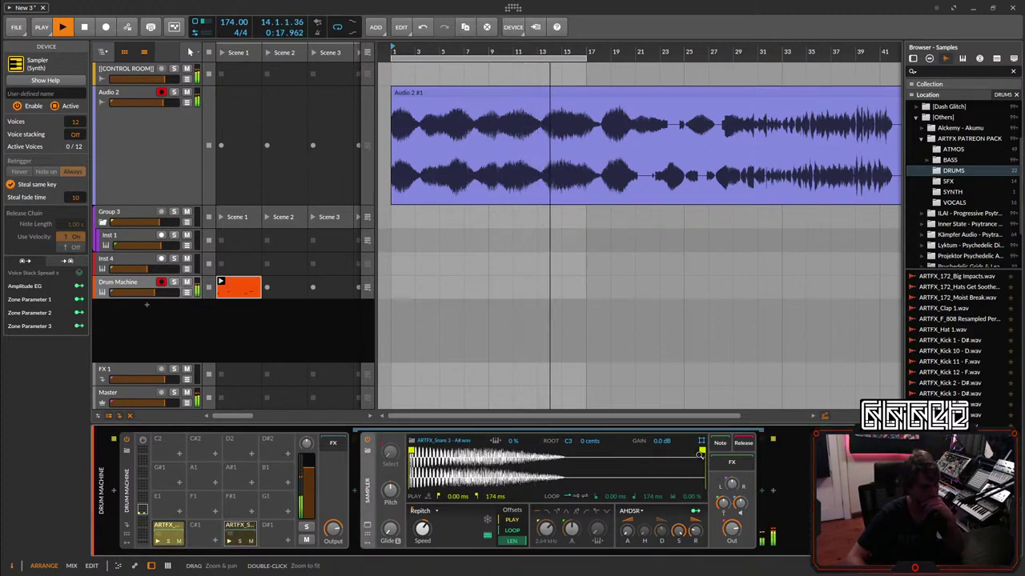
{"action": "left_click_drag", "start_coordinate": [679, 533], "coordinate": [678, 574]}
{"action": "mouse_move", "coordinate": [662, 533]}
{"action": "left_mouse_down"}
{"action": "mouse_move", "coordinate": [661, 544]}
{"action": "mouse_move", "coordinate": [663, 534]}
{"action": "left_mouse_up"}
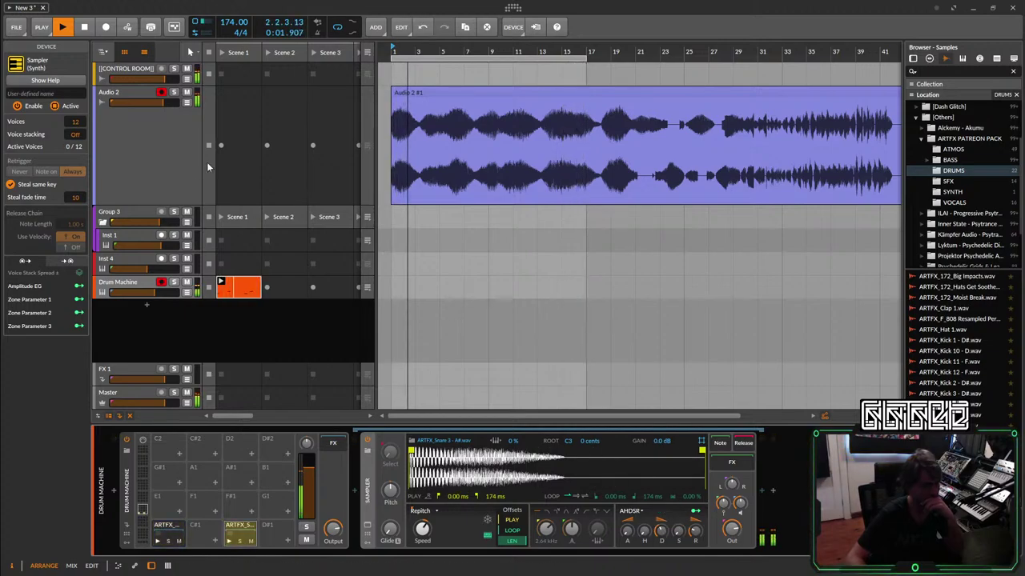
Try an EQ-2 with a 2-pole high-pass low band after the convolver on Audio 2, and remove it.
{"action": "left_click", "coordinate": [175, 149]}
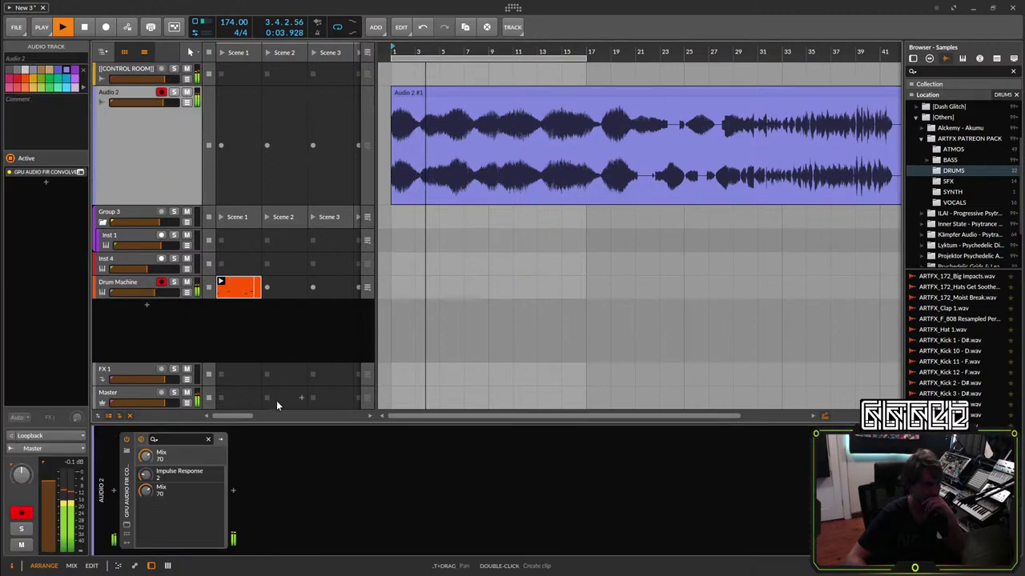
{"action": "left_click", "coordinate": [236, 491]}
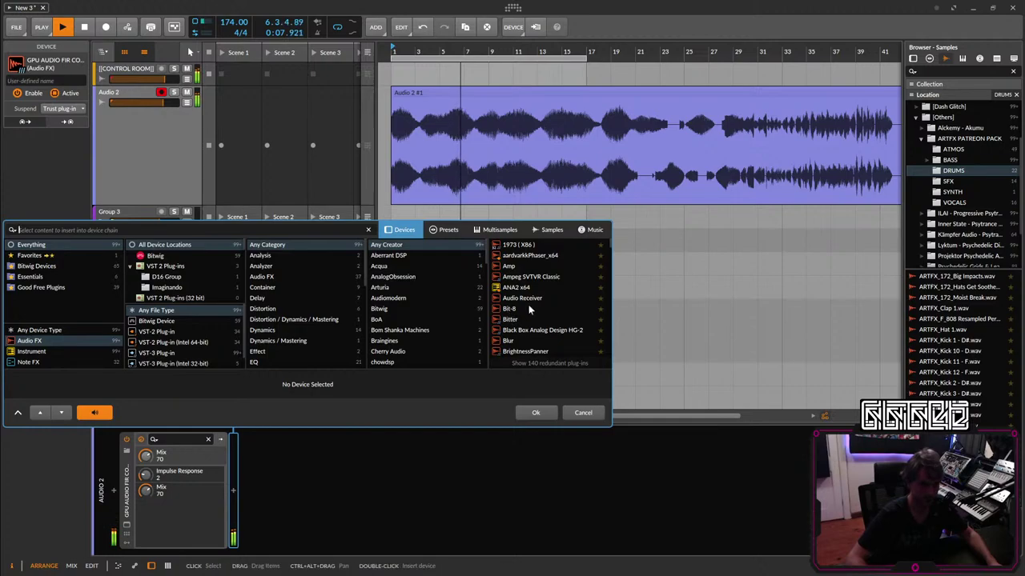
{"action": "type", "text": "eq"}
{"action": "left_click", "coordinate": [512, 267]}
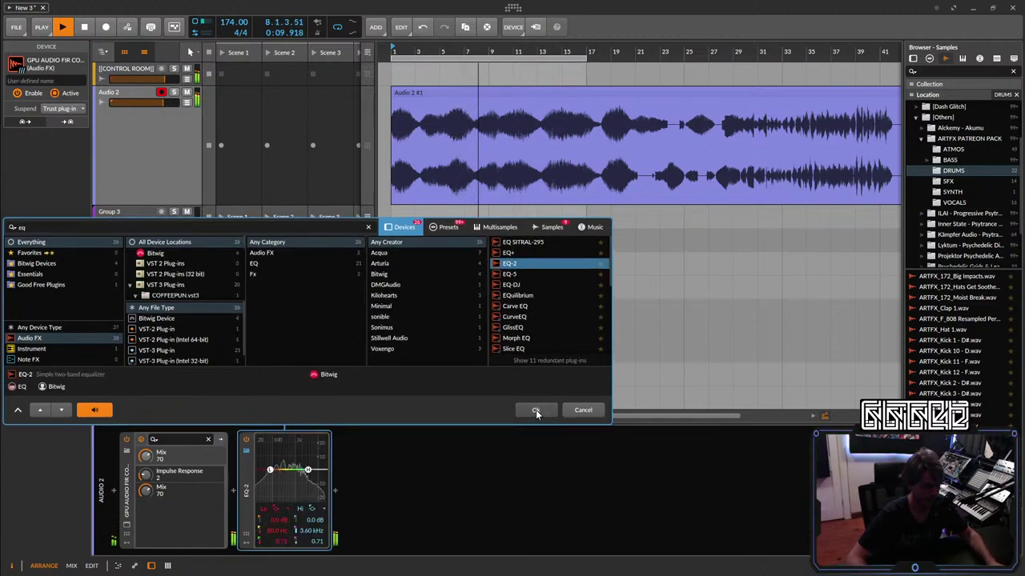
{"action": "left_click", "coordinate": [535, 412]}
{"action": "left_click", "coordinate": [278, 510]}
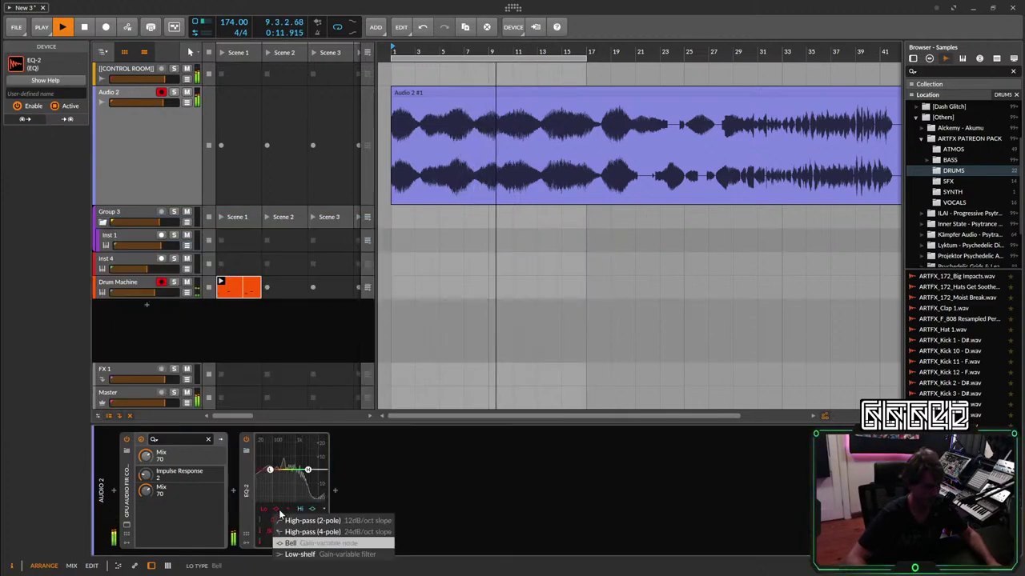
{"action": "left_click", "coordinate": [280, 520]}
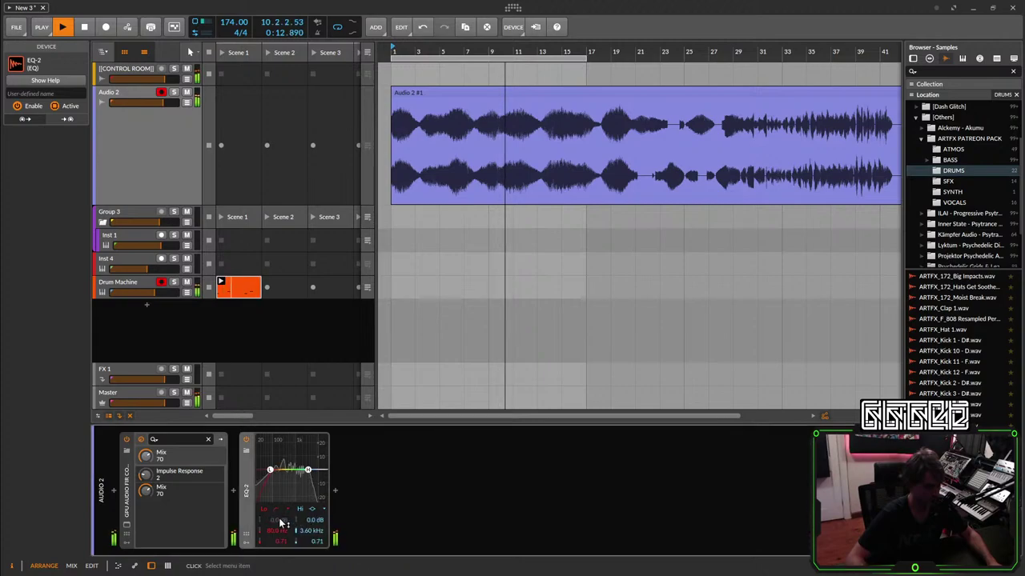
{"action": "left_click", "coordinate": [247, 440]}
{"action": "key", "text": "Delete"}
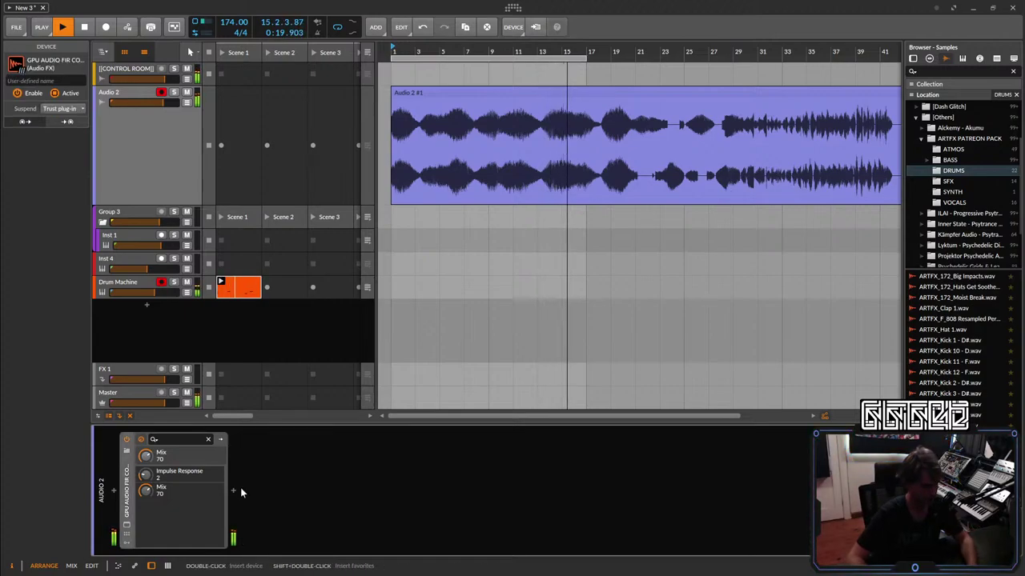
Insert a Multiband FX-2 after the convolver on Audio 2 and set its crossover frequency to 85.8 Hz.
{"action": "left_click", "coordinate": [234, 490]}
{"action": "type", "text": "mu"}
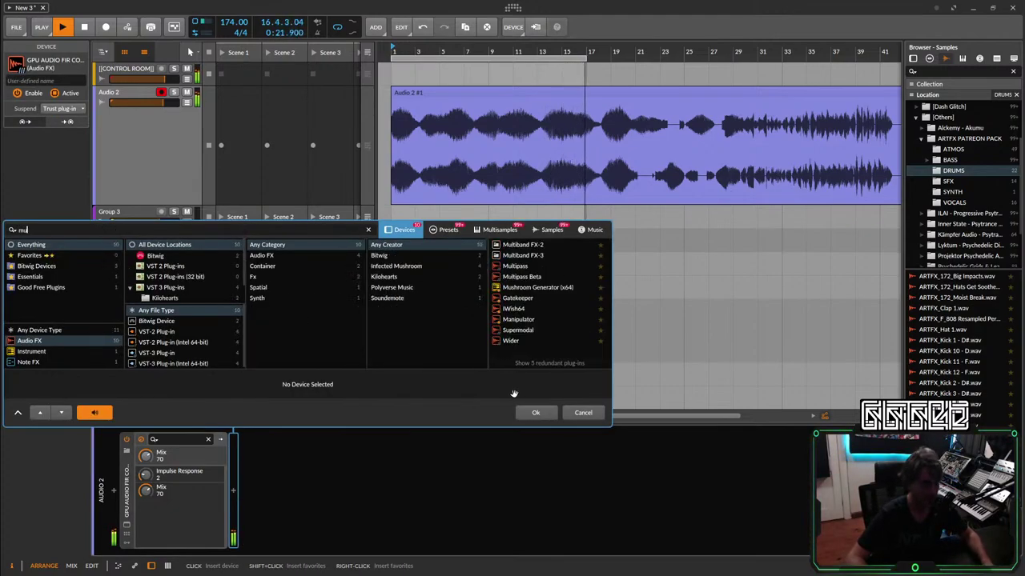
{"action": "left_click", "coordinate": [527, 247]}
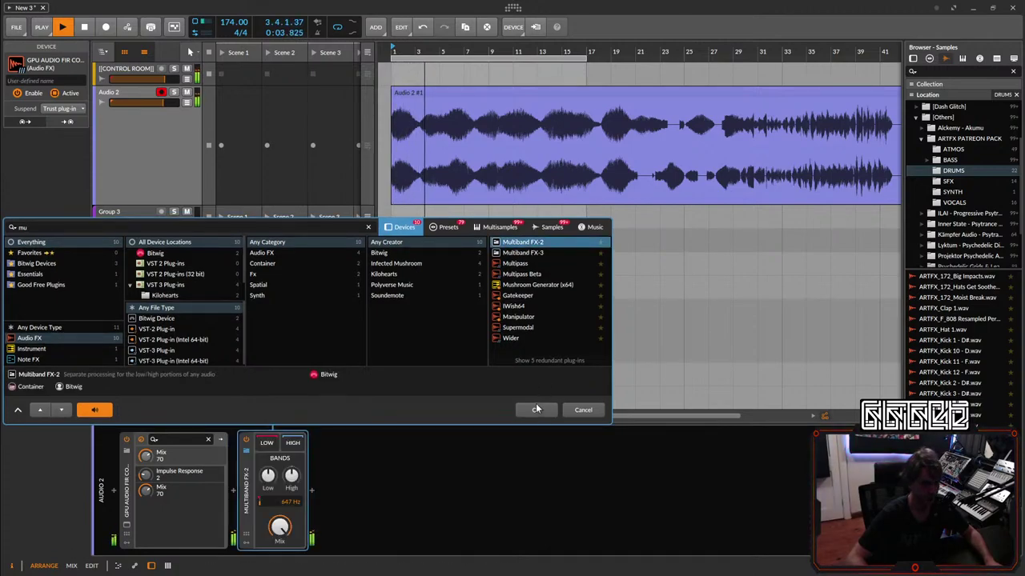
{"action": "left_click", "coordinate": [536, 409]}
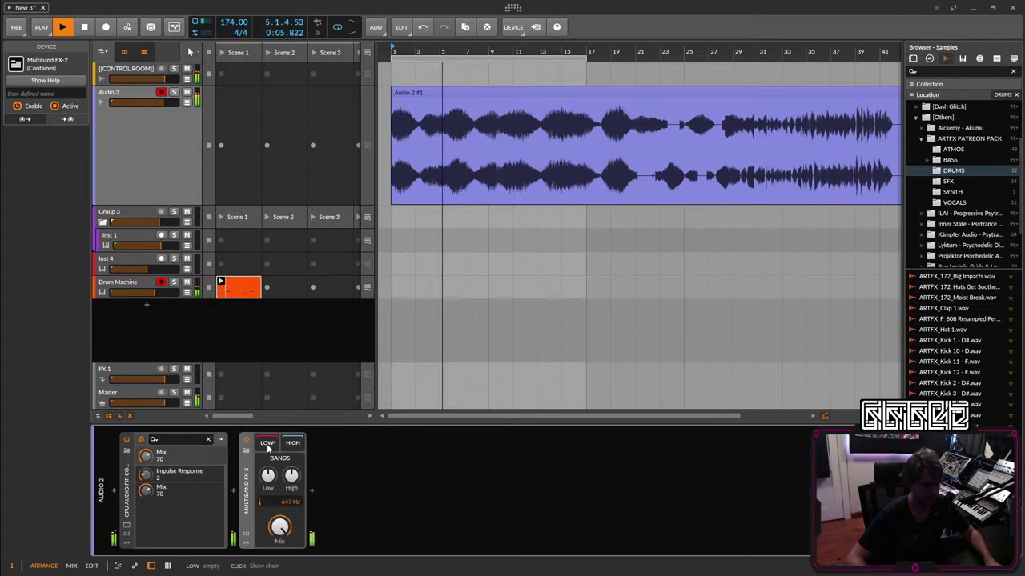
{"action": "left_click_drag", "start_coordinate": [278, 501], "coordinate": [280, 534]}
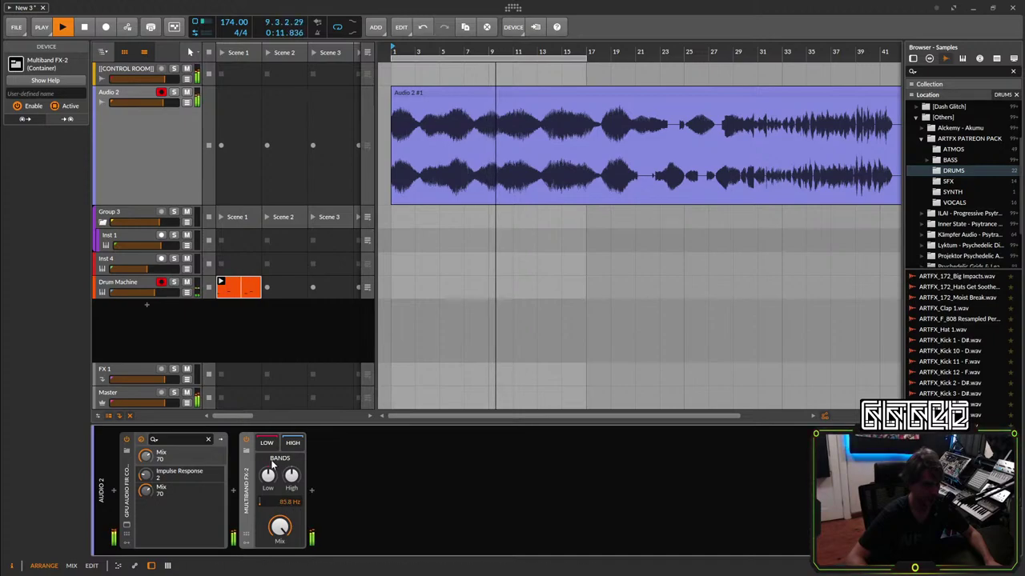
Insert a Saturator in the Multiband FX-2's low band and adjust its drive.
{"action": "left_click", "coordinate": [312, 490]}
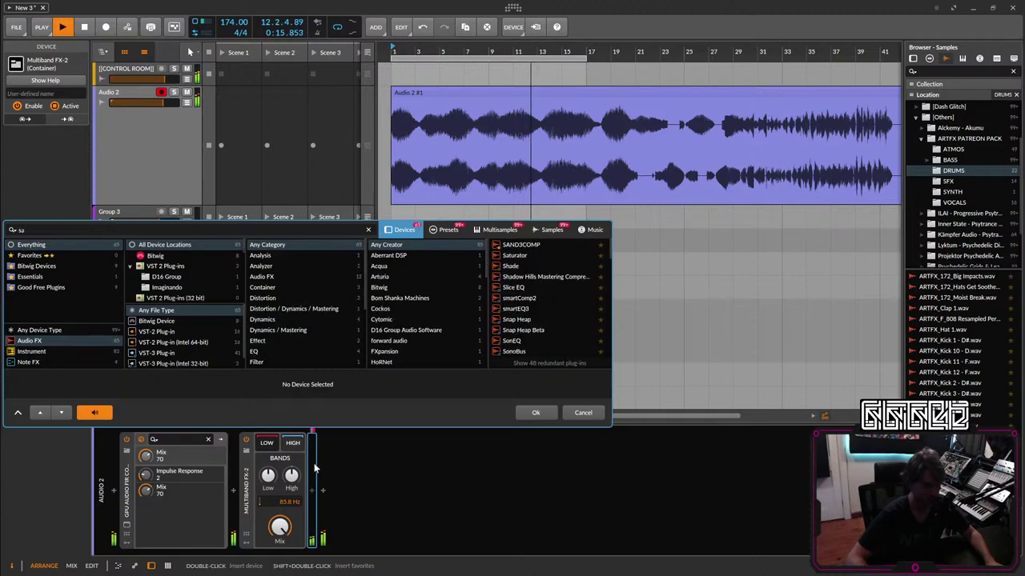
{"action": "type", "text": "sa"}
{"action": "left_click", "coordinate": [535, 412]}
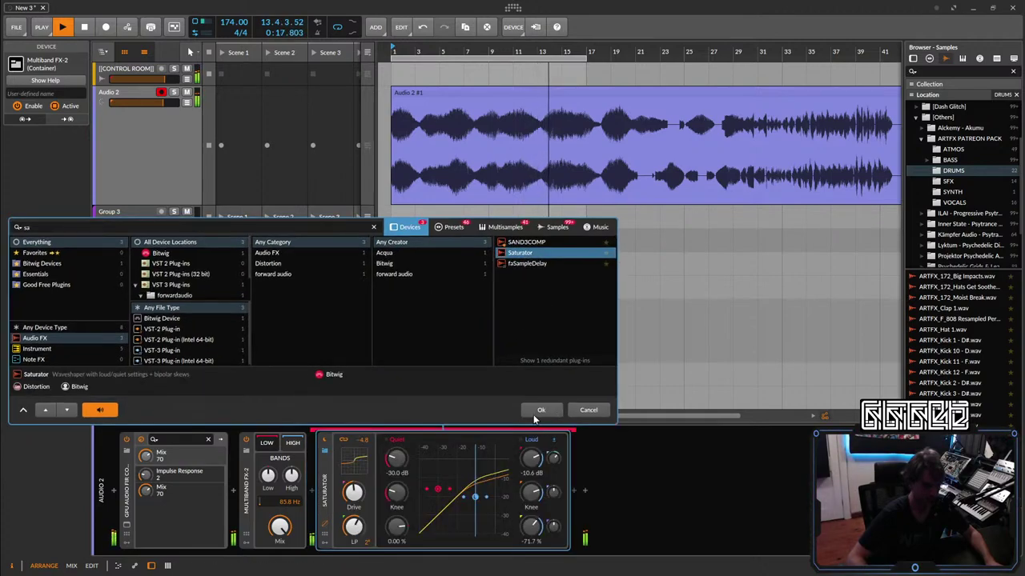
{"action": "left_click_drag", "start_coordinate": [354, 493], "coordinate": [353, 520]}
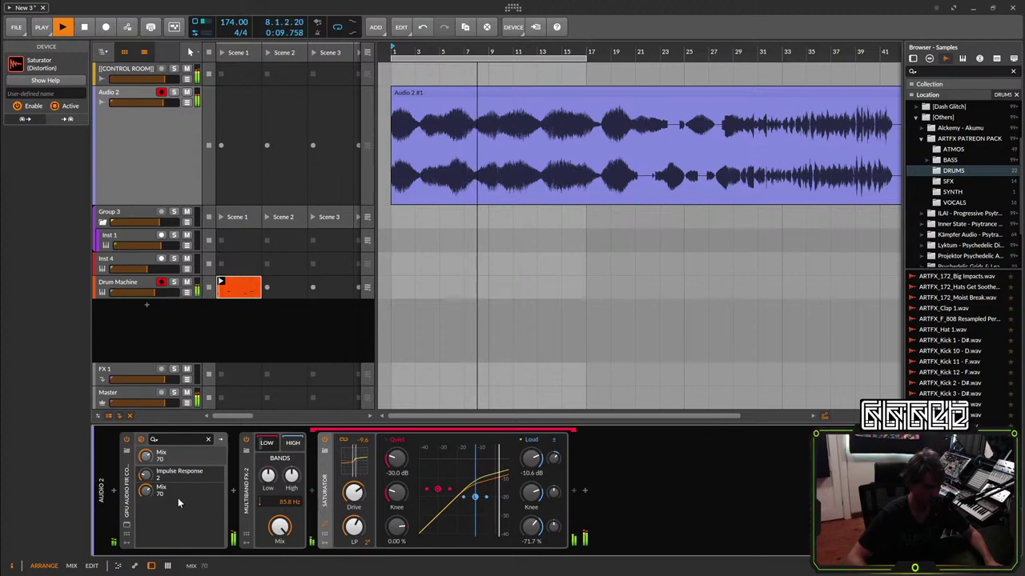
Move the GPU Audio FIR convolver into the Multiband FX-2's high band and show the low band's chain.
{"action": "left_click_drag", "start_coordinate": [126, 490], "coordinate": [293, 445]}
{"action": "left_click", "coordinate": [148, 445]}
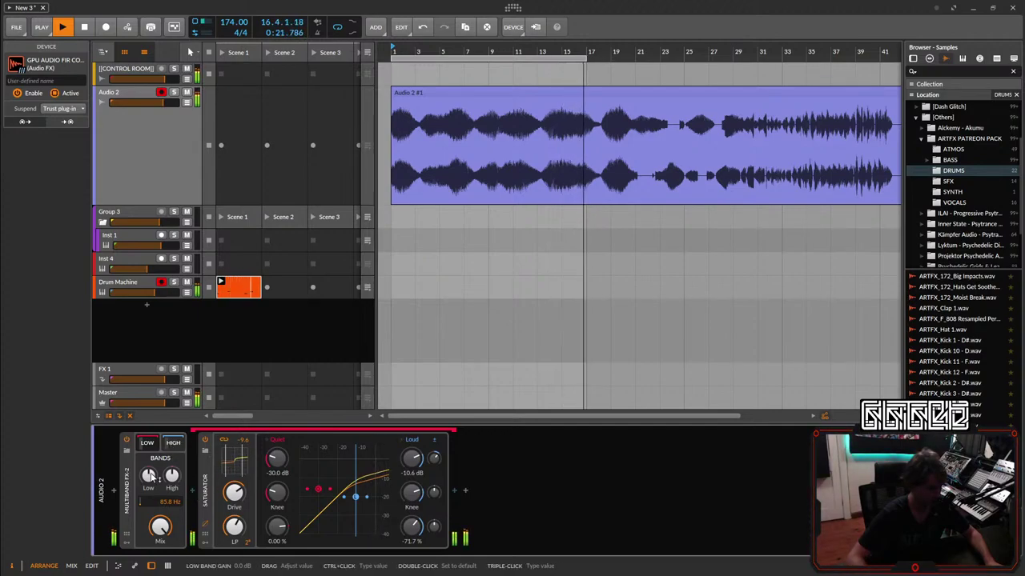
{"action": "left_click", "coordinate": [454, 493]}
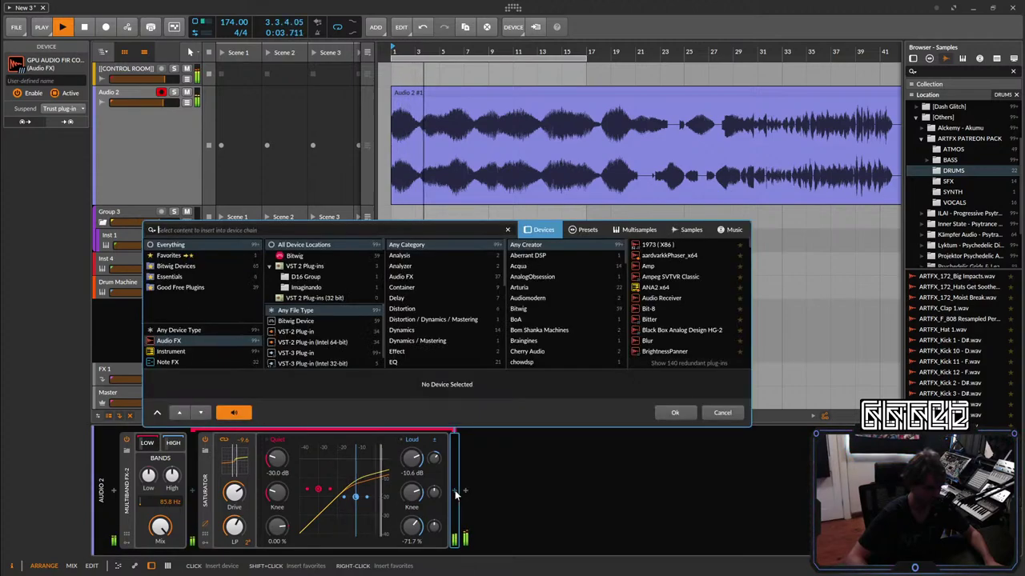
{"action": "left_click", "coordinate": [720, 413]}
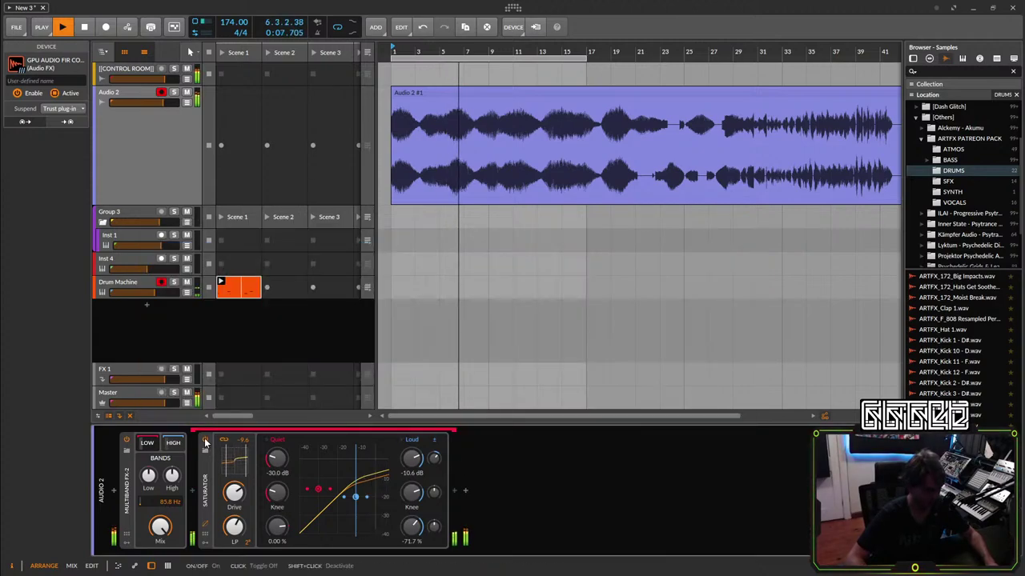
Turn off the Saturator and insert a Treemonster after it in the low band.
{"action": "left_click", "coordinate": [206, 443]}
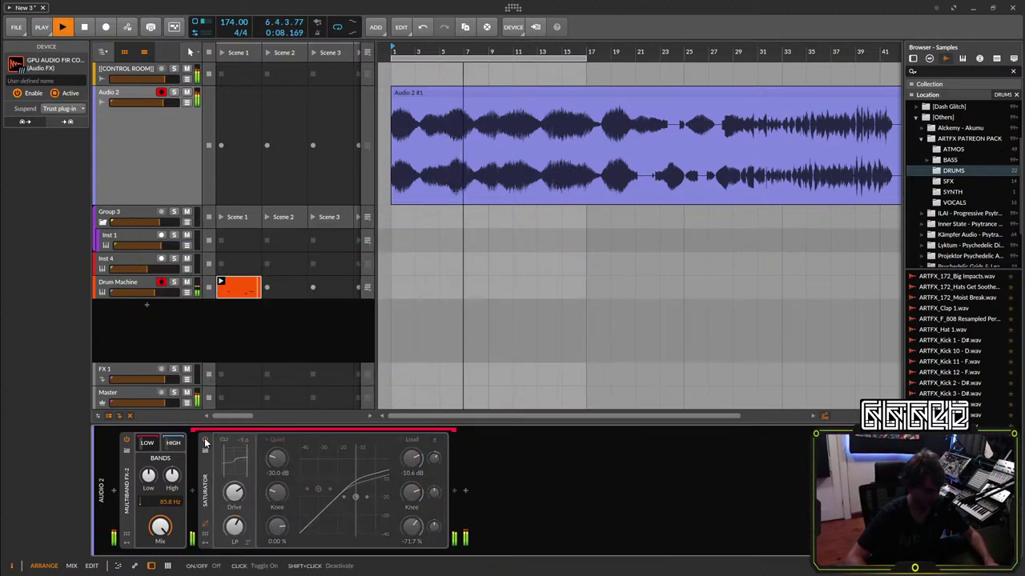
{"action": "left_click", "coordinate": [455, 492]}
{"action": "type", "text": "tr"}
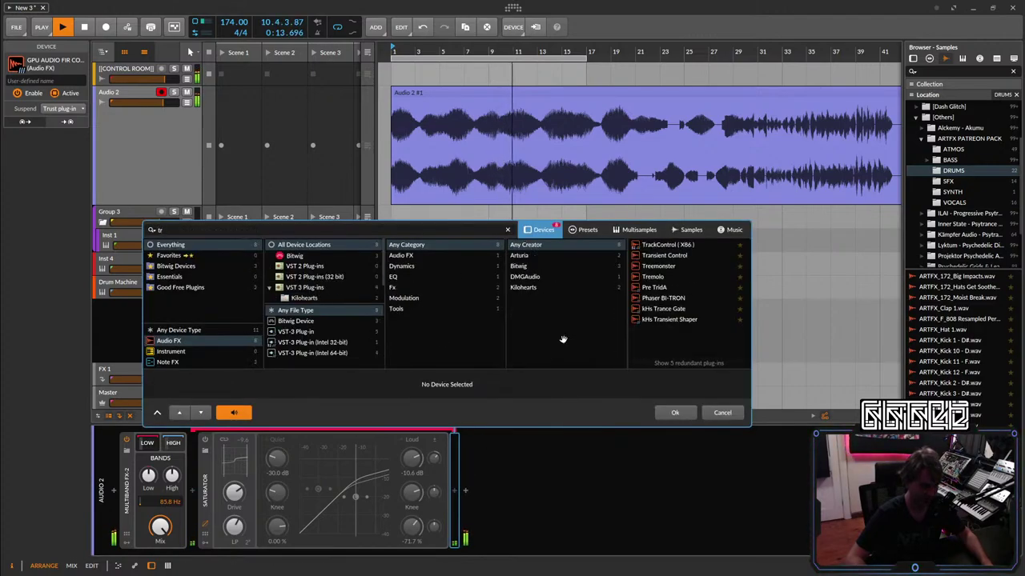
{"action": "left_click", "coordinate": [667, 267]}
{"action": "left_click", "coordinate": [675, 412]}
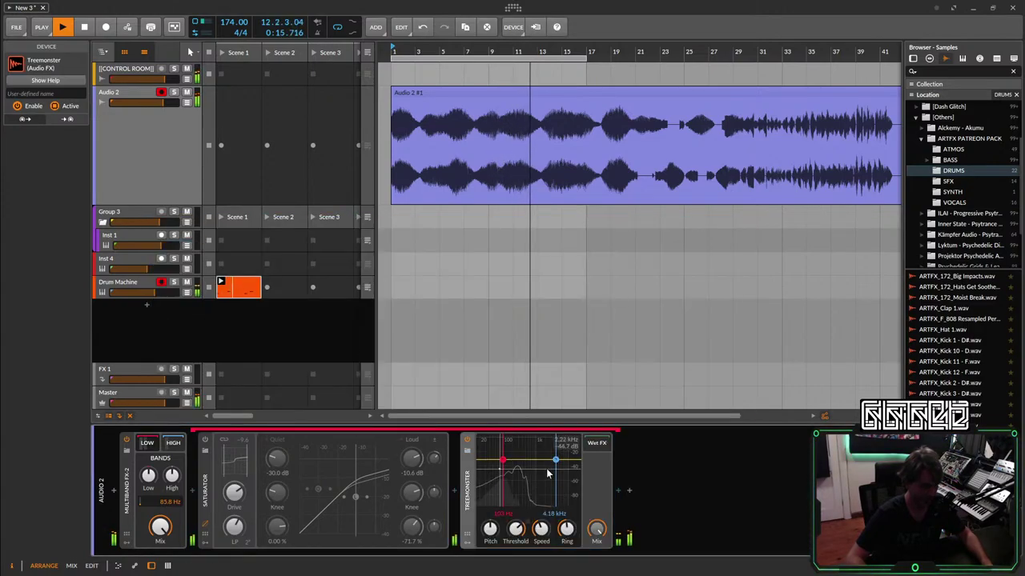
Narrow the Treemonster's frequency range to about 44–120 Hz and lower the Multiband FX-2's low band gain to about -10.8 dB.
{"action": "left_click_drag", "start_coordinate": [556, 462], "coordinate": [503, 468]}
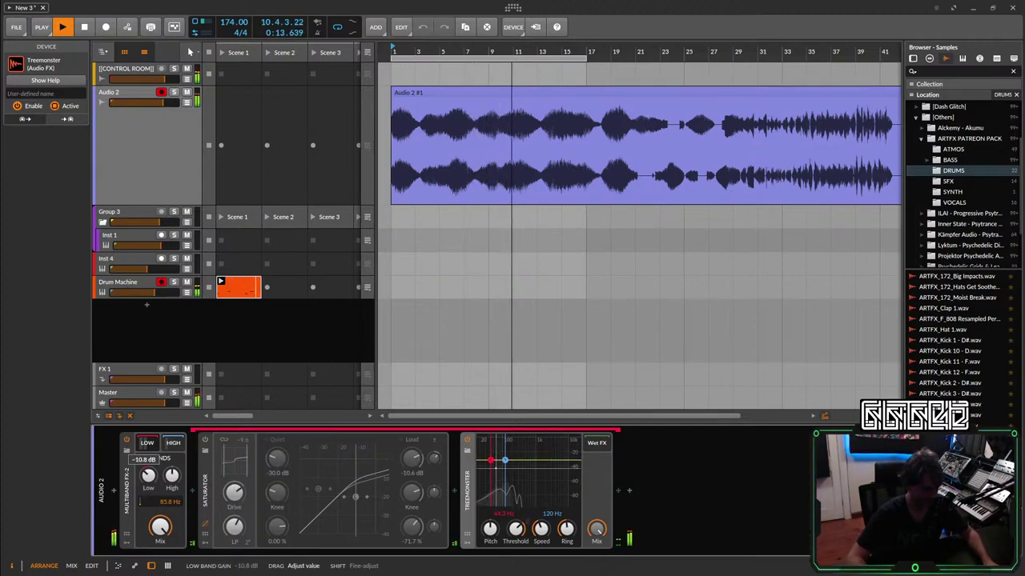
{"action": "left_click_drag", "start_coordinate": [149, 476], "coordinate": [149, 483]}
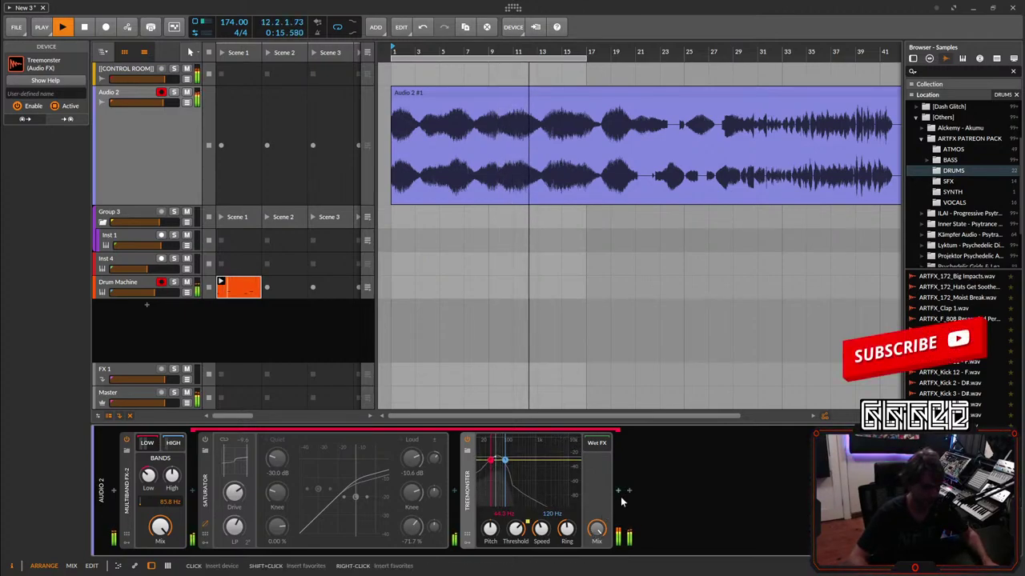
Replace the GPU Audio FIR convolver in the Multiband FX-2's high band with the CloudSeed reverb.
{"action": "left_click", "coordinate": [173, 443]}
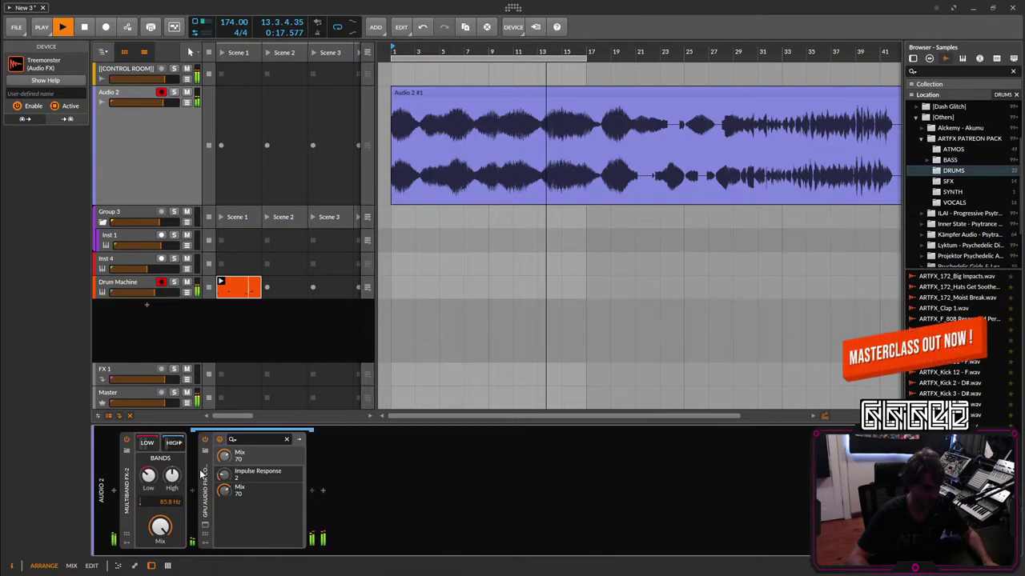
{"action": "left_click", "coordinate": [205, 440]}
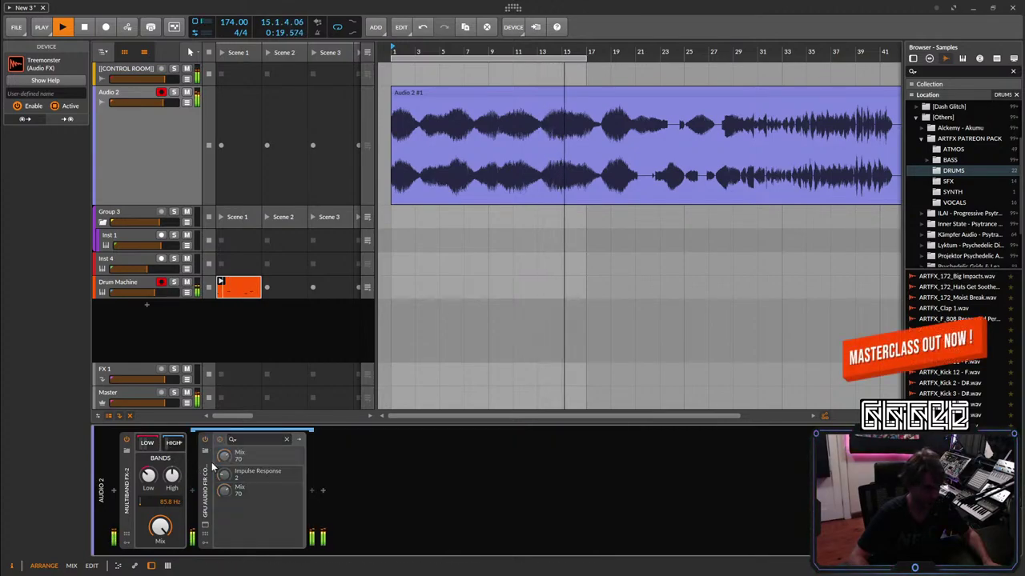
{"action": "left_click", "coordinate": [193, 490]}
{"action": "type", "text": "clo"}
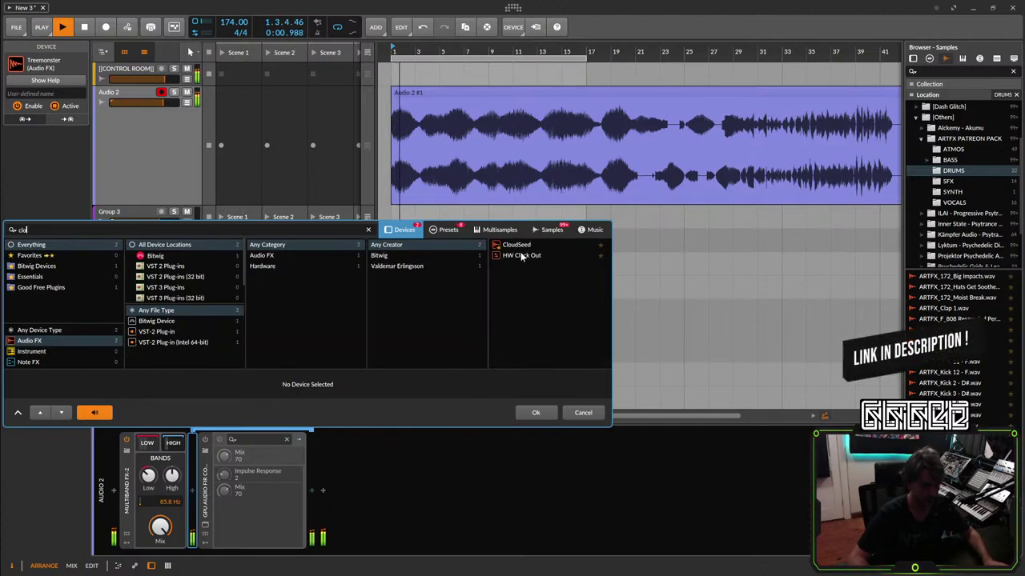
{"action": "left_click", "coordinate": [517, 245]}
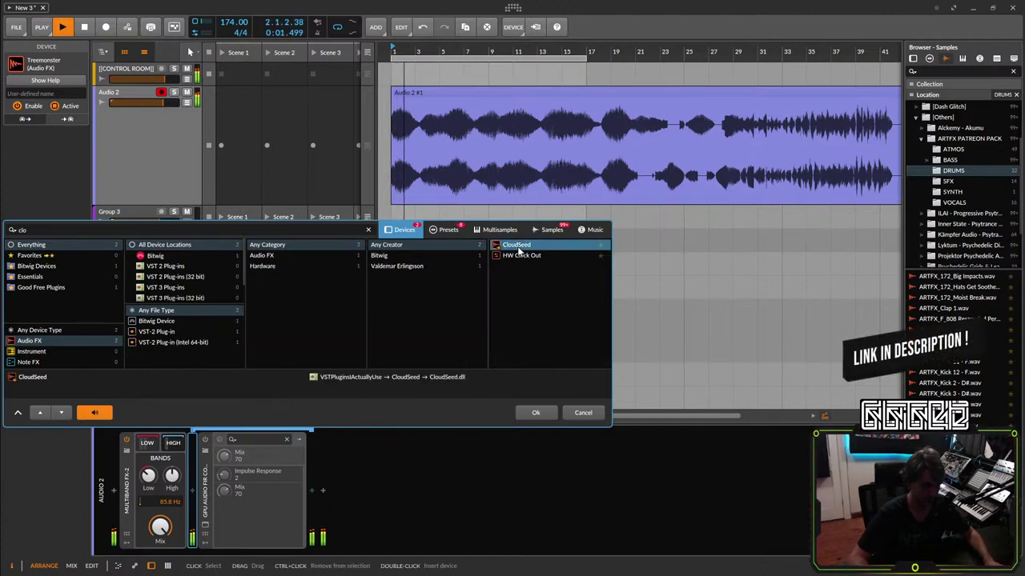
{"action": "left_click", "coordinate": [534, 411]}
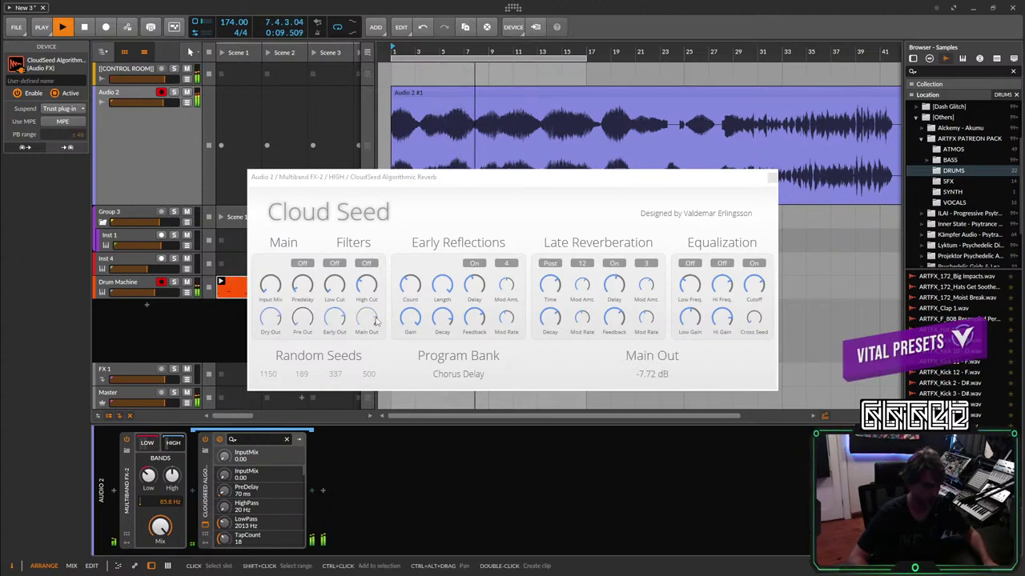
{"action": "left_click", "coordinate": [771, 177]}
Try the low band's Saturator after the Treemonster and turn it back on.
{"action": "left_click", "coordinate": [148, 164]}
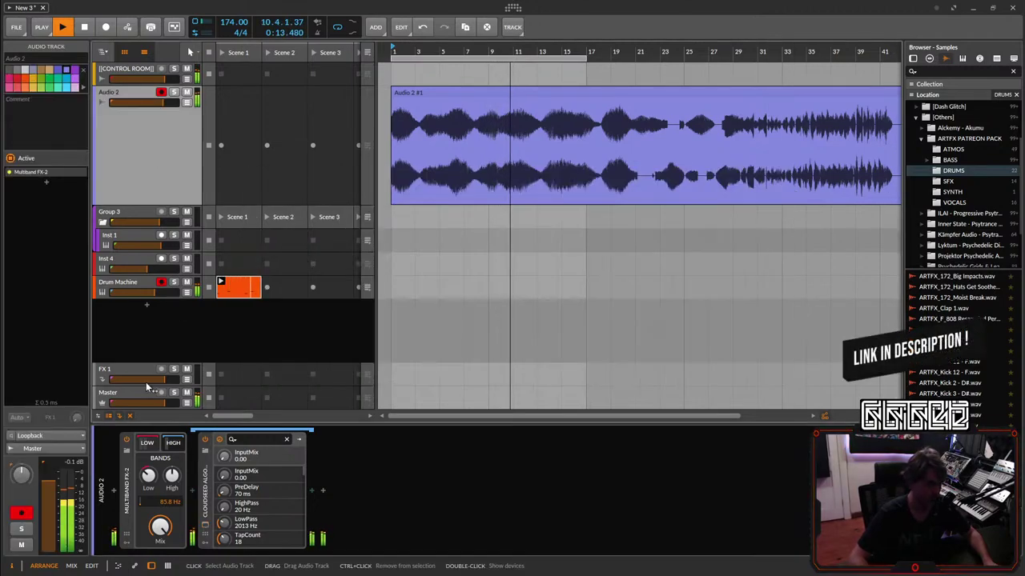
{"action": "left_click", "coordinate": [146, 449]}
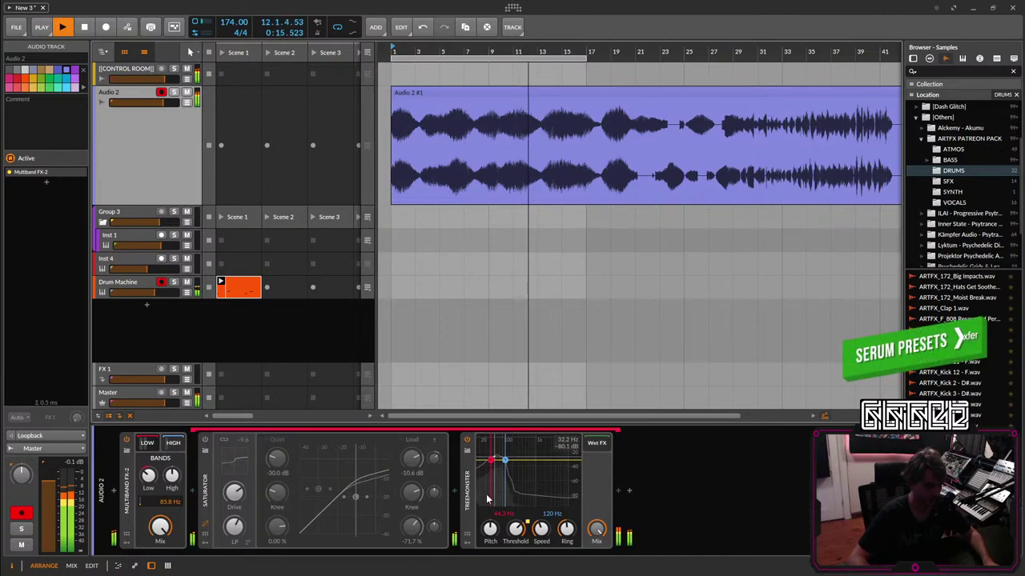
{"action": "left_click", "coordinate": [216, 480]}
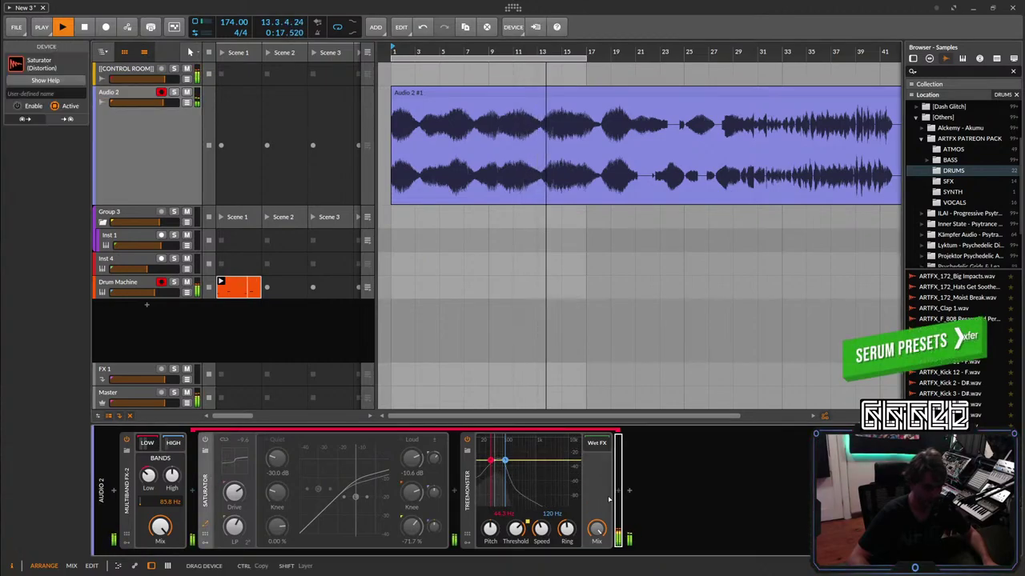
{"action": "left_click_drag", "start_coordinate": [217, 481], "coordinate": [370, 445]}
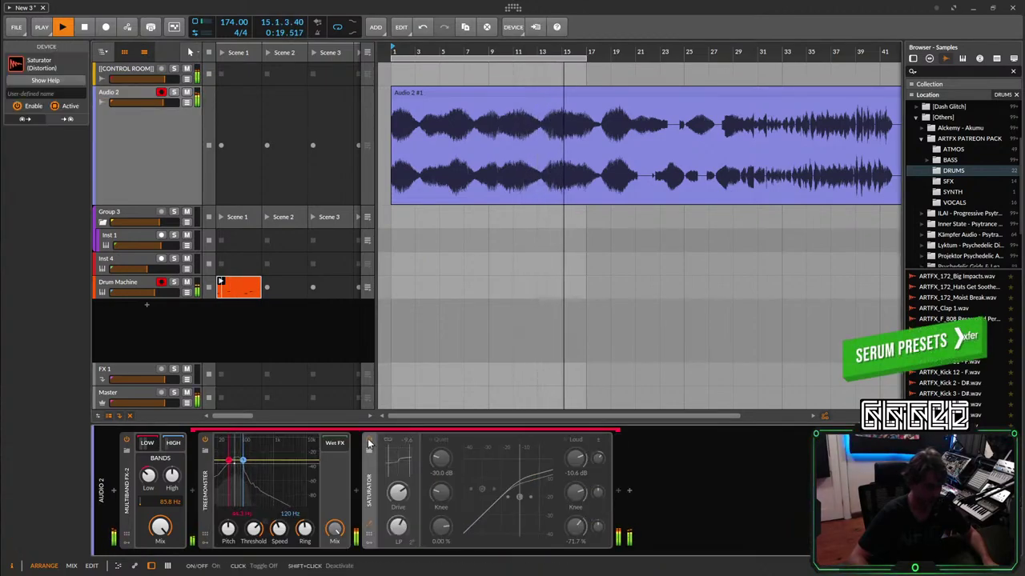
{"action": "left_click", "coordinate": [369, 443]}
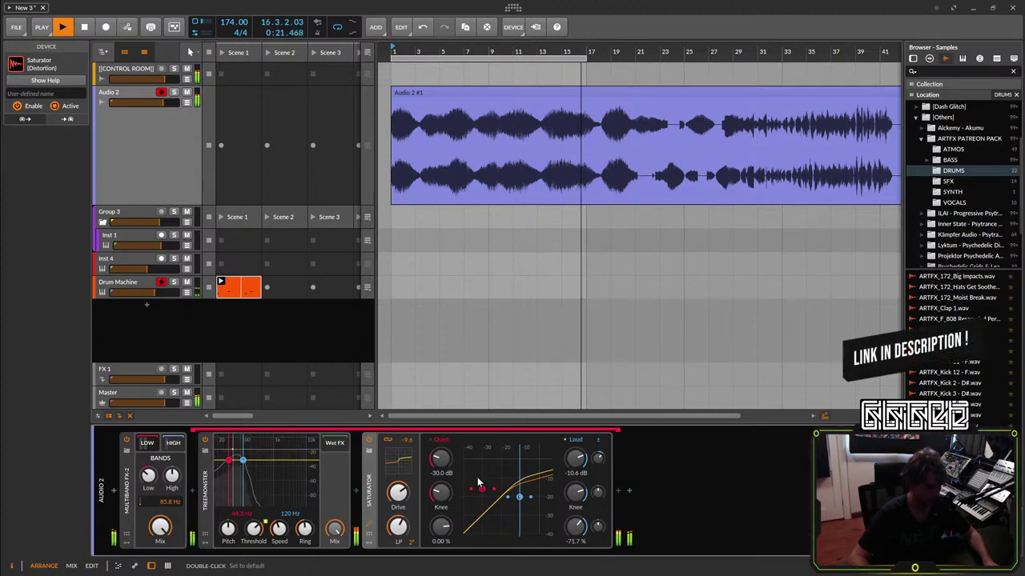
Delete the Saturator from the low band and insert a Bit-8 into the Treemonster's Wet FX chain.
{"action": "key", "text": "Delete"}
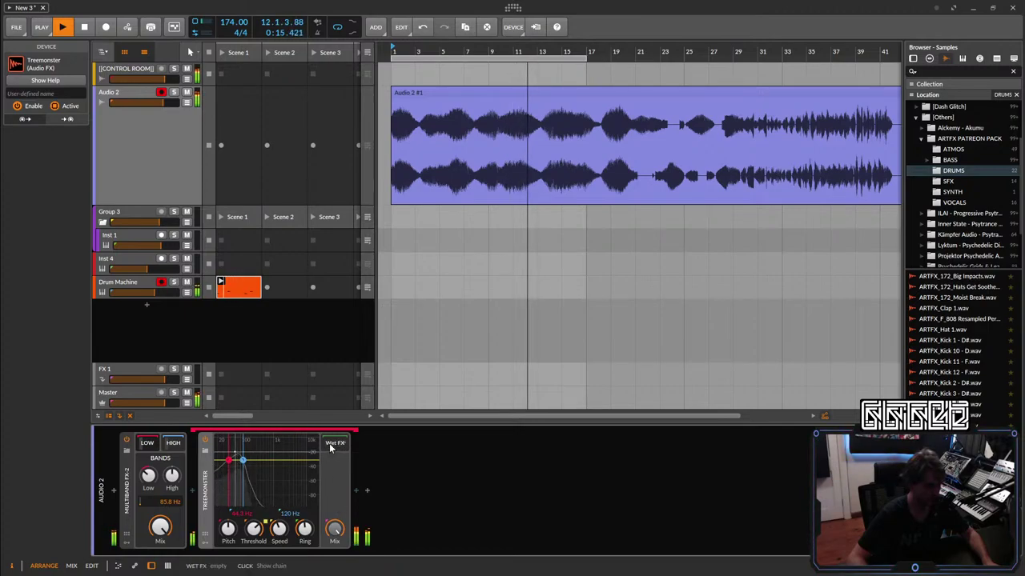
{"action": "left_click", "coordinate": [356, 494]}
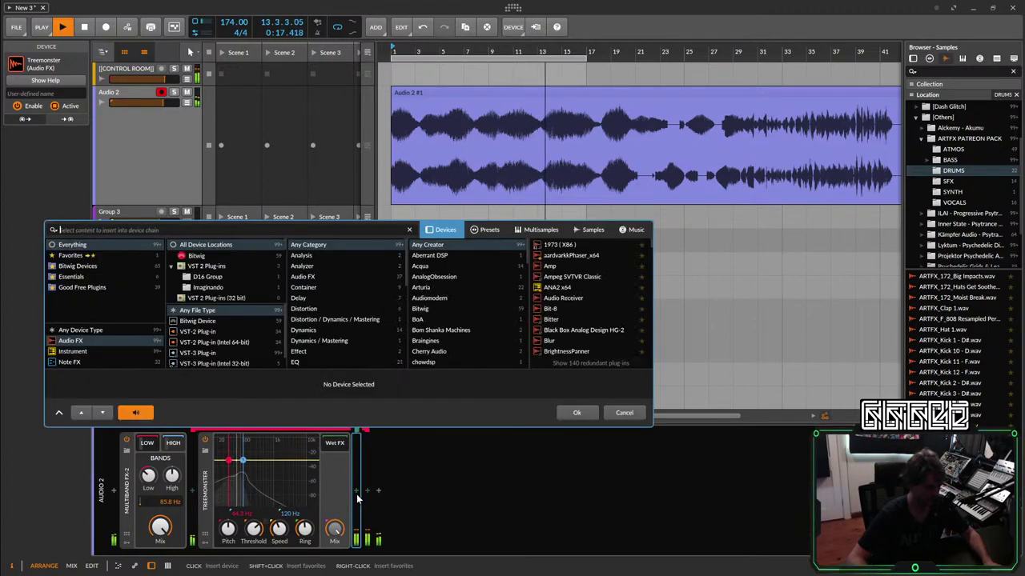
{"action": "type", "text": "bit"}
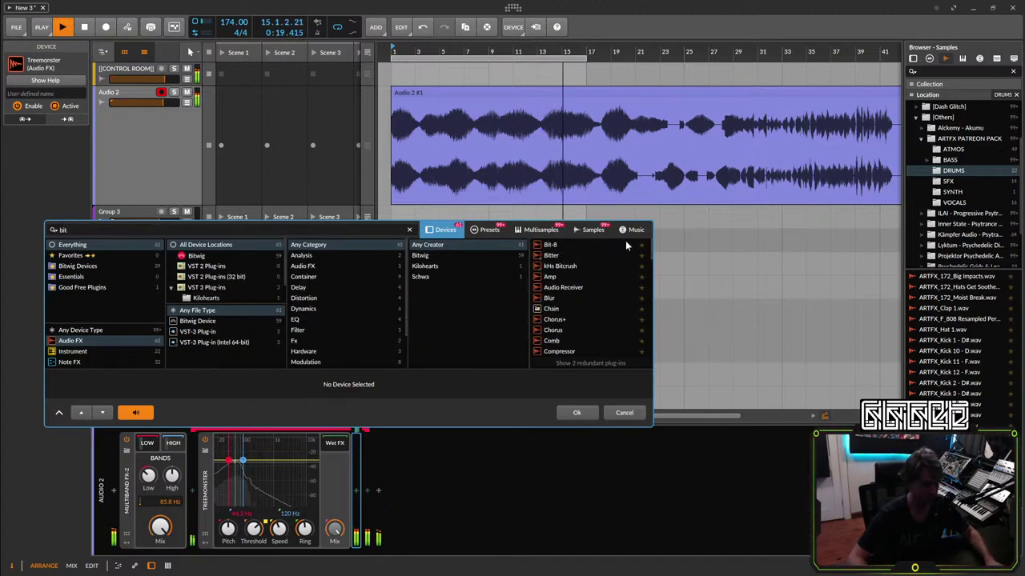
{"action": "left_click", "coordinate": [559, 247]}
{"action": "left_click", "coordinate": [583, 411]}
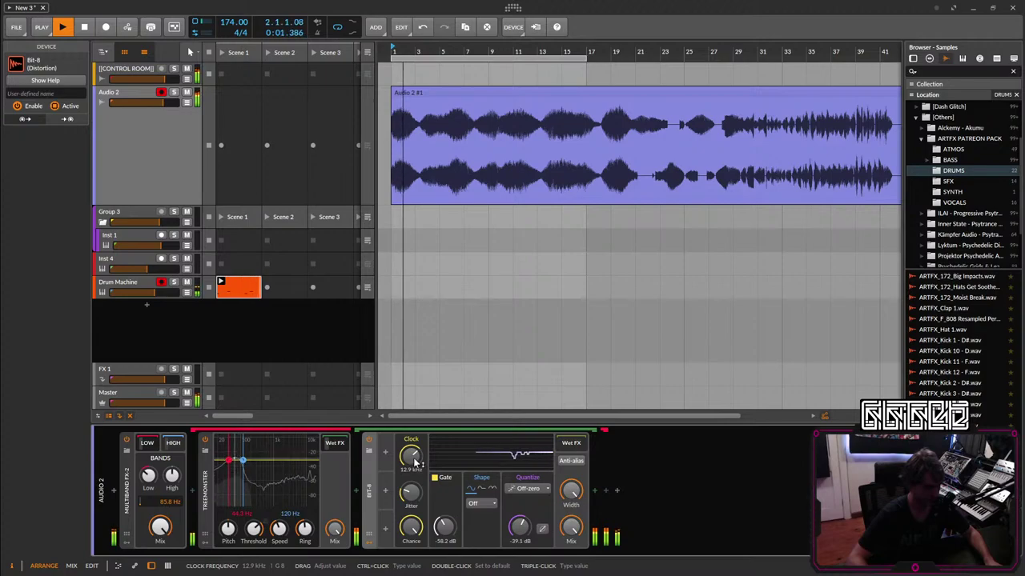
Try the Bit-8's quantization level at about -21.8 and -60.7 dB and its mix at about 63.5 %.
{"action": "left_click", "coordinate": [437, 477]}
{"action": "left_click", "coordinate": [435, 477]}
{"action": "left_click_drag", "start_coordinate": [519, 526], "coordinate": [519, 488]}
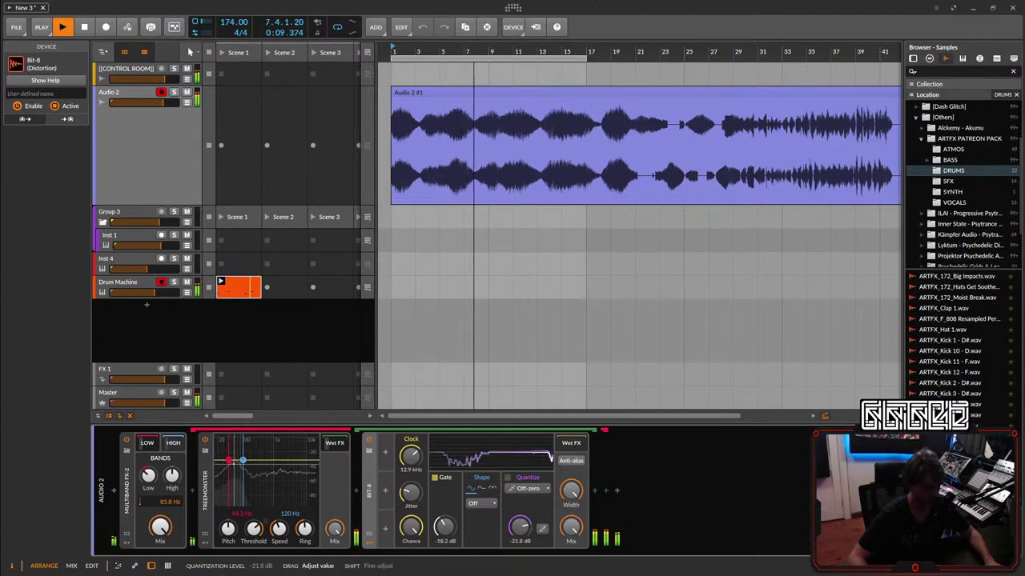
{"action": "left_click_drag", "start_coordinate": [574, 530], "coordinate": [574, 558]}
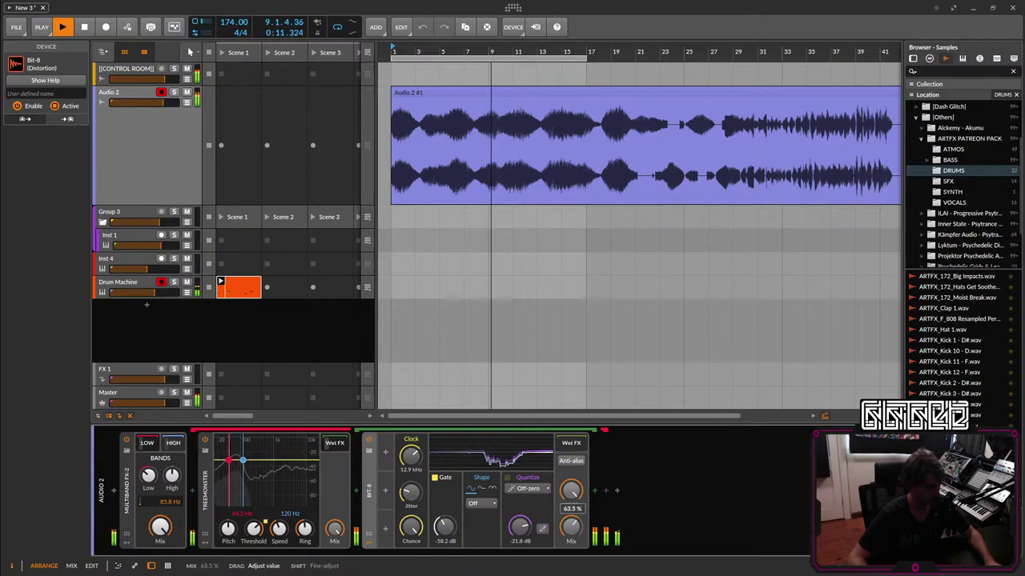
{"action": "left_click_drag", "start_coordinate": [519, 526], "coordinate": [518, 552]}
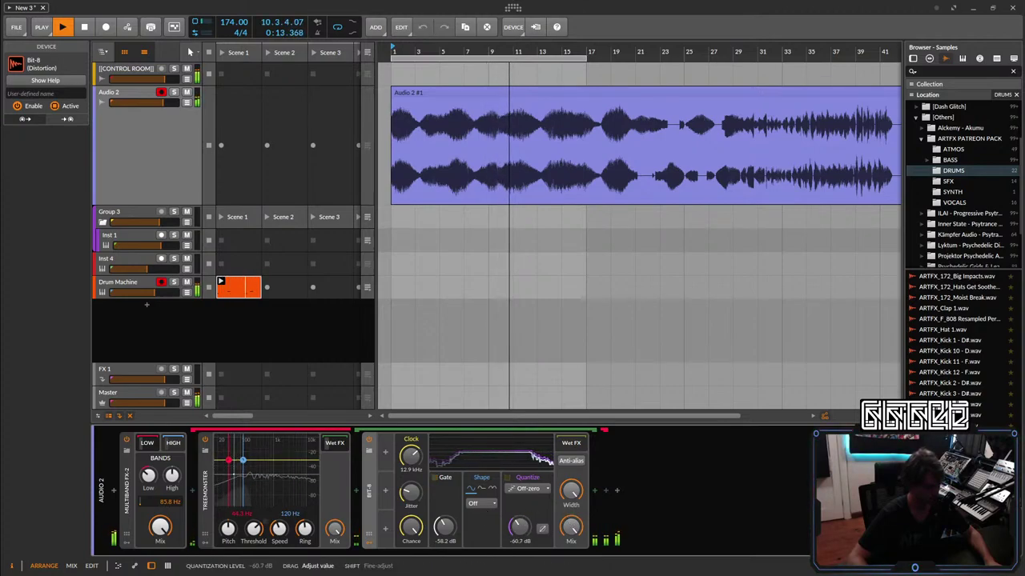
Set the Bit-8's clock to about 26.3 kHz, with more jitter and a lower chance.
{"action": "mouse_move", "coordinate": [409, 455]}
{"action": "left_mouse_down"}
{"action": "mouse_move", "coordinate": [410, 492]}
{"action": "mouse_move", "coordinate": [410, 443]}
{"action": "left_mouse_up"}
{"action": "left_click_drag", "start_coordinate": [410, 492], "coordinate": [408, 433]}
{"action": "left_click_drag", "start_coordinate": [411, 534], "coordinate": [411, 547]}
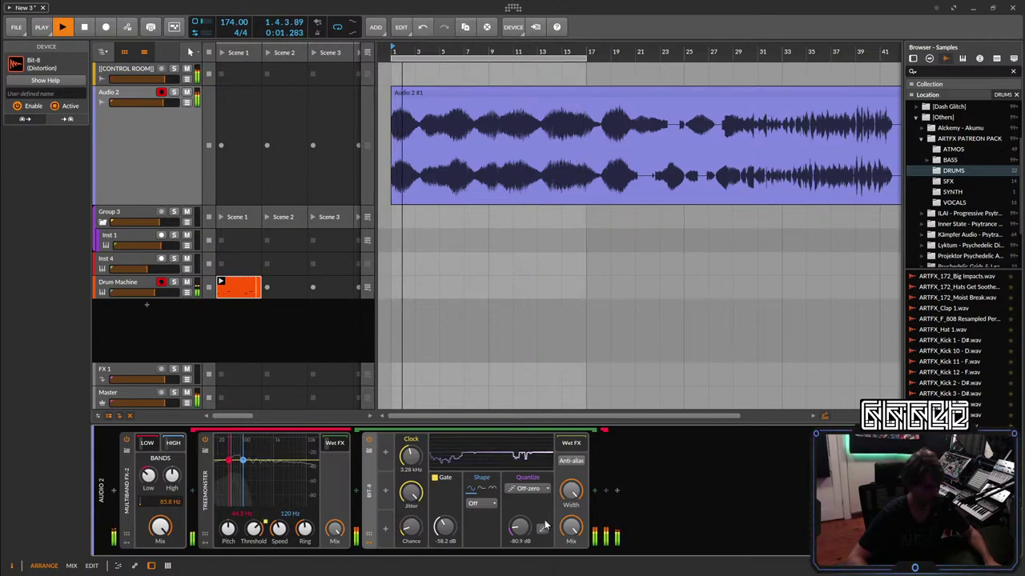
{"action": "mouse_move", "coordinate": [417, 458]}
{"action": "left_mouse_down"}
{"action": "mouse_move", "coordinate": [414, 474]}
{"action": "mouse_move", "coordinate": [412, 450]}
{"action": "left_mouse_up"}
{"action": "left_click_drag", "start_coordinate": [412, 459], "coordinate": [413, 443]}
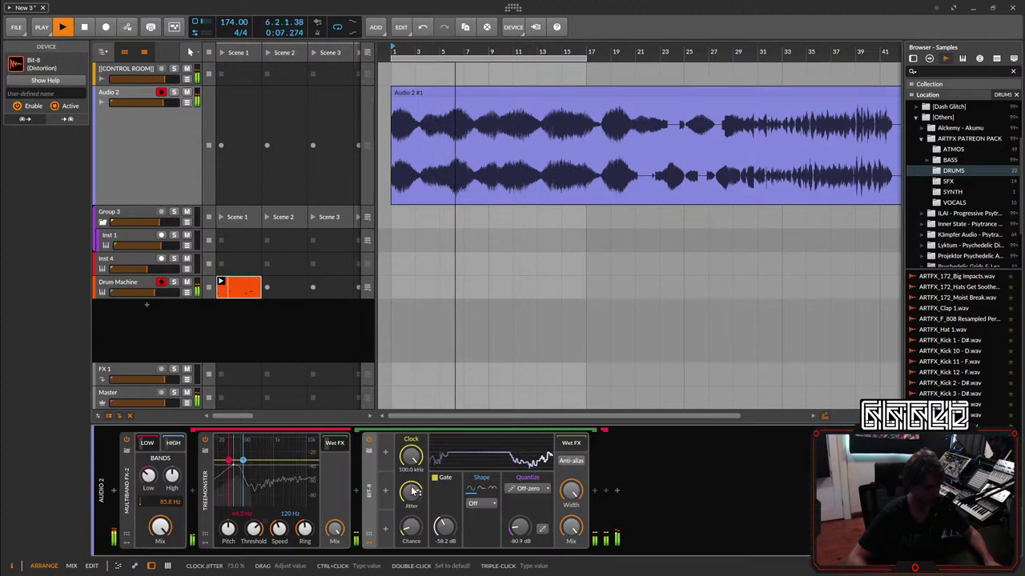
{"action": "left_click_drag", "start_coordinate": [413, 491], "coordinate": [413, 500]}
{"action": "left_click_drag", "start_coordinate": [411, 457], "coordinate": [412, 459]}
Set the Bit-8's quantization level to about -22.8 dB and its gate to about -35.2 dB, and lower its mix.
{"action": "left_click_drag", "start_coordinate": [519, 535], "coordinate": [520, 517]}
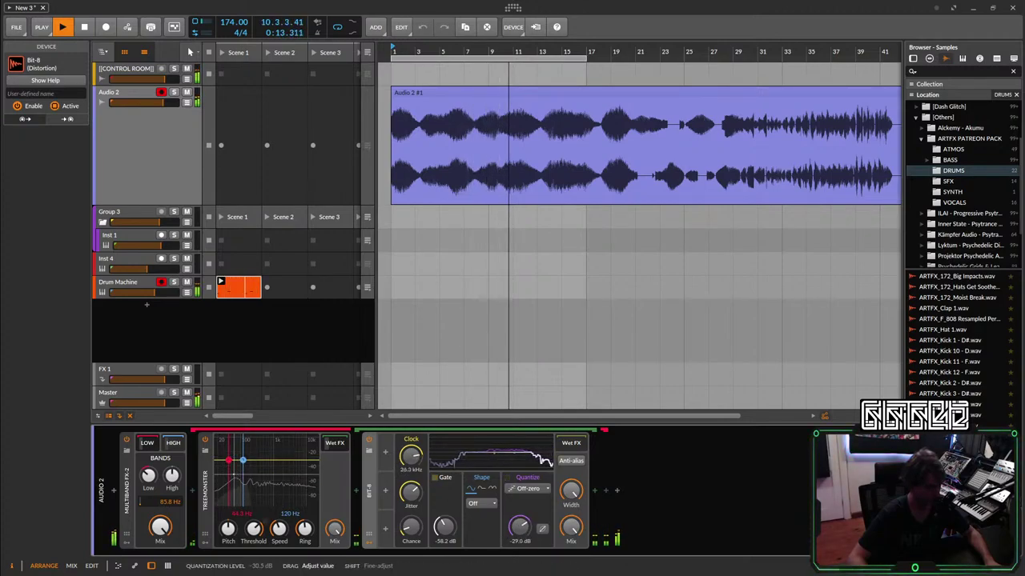
{"action": "left_click_drag", "start_coordinate": [443, 528], "coordinate": [450, 523]}
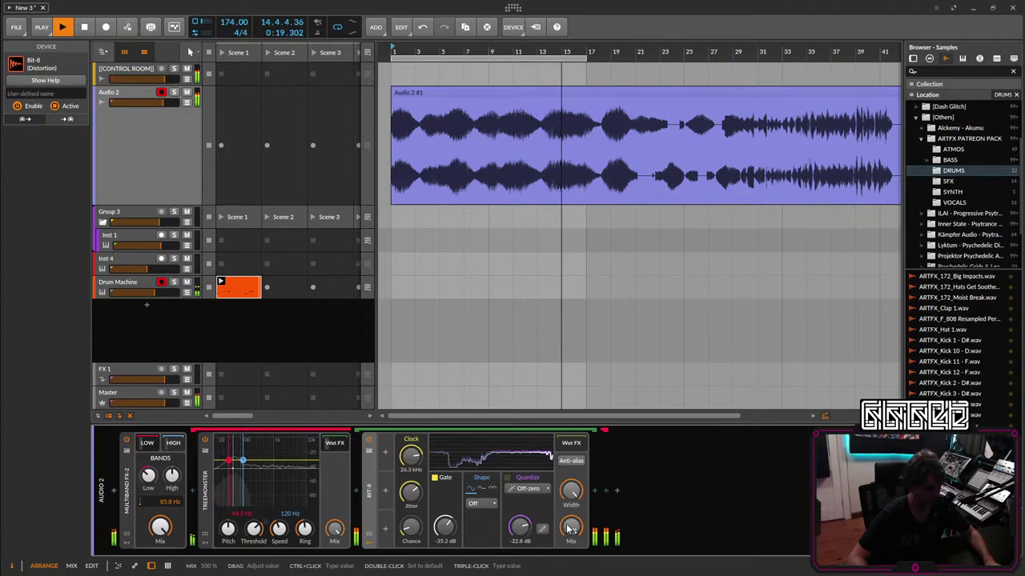
{"action": "left_click_drag", "start_coordinate": [573, 530], "coordinate": [573, 562]}
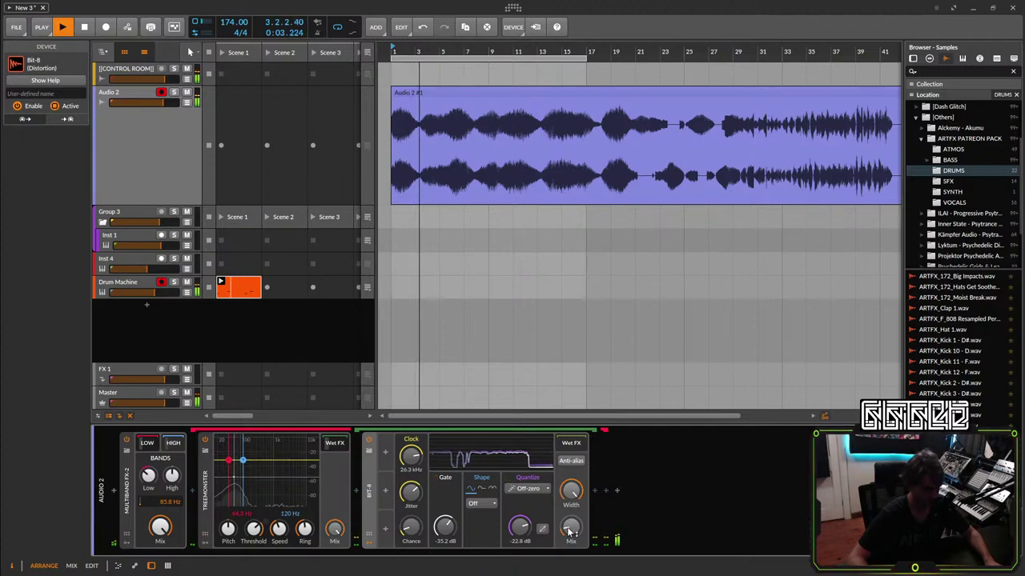
Insert Rift after the Treemonster in the low band and set the Bit-8's mix to about 52.5 %.
{"action": "left_click", "coordinate": [607, 492]}
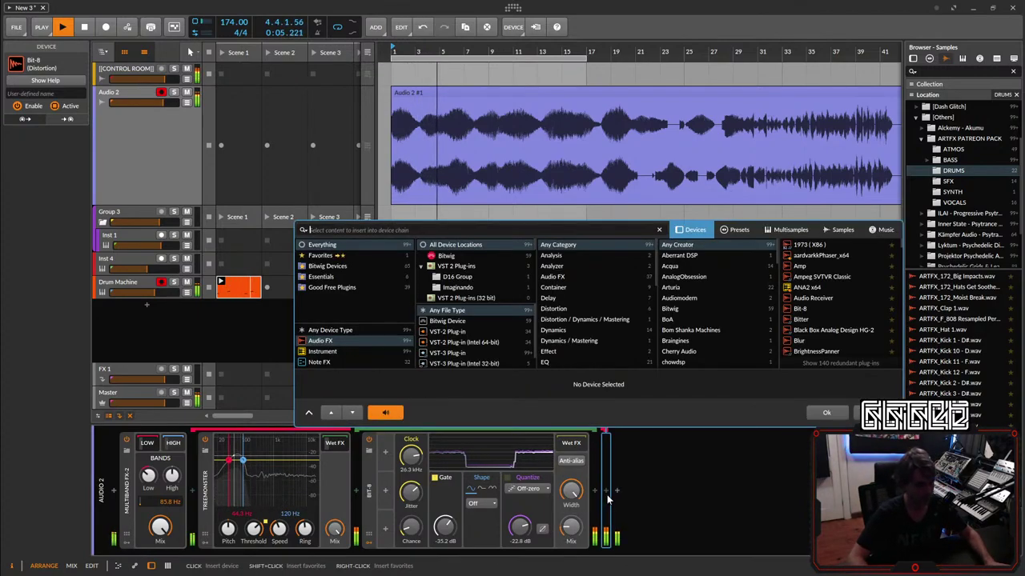
{"action": "type", "text": "rif"}
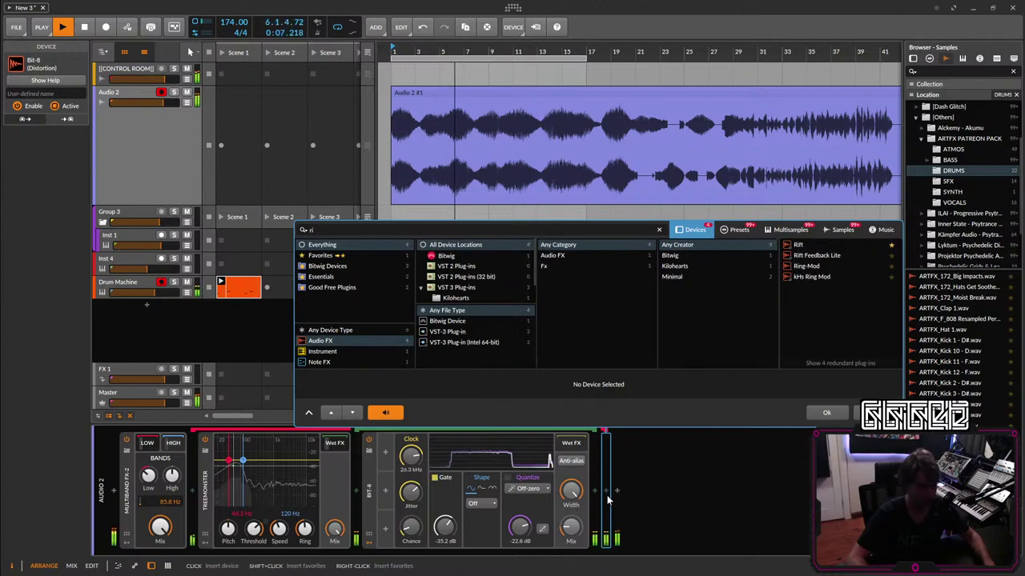
{"action": "left_click", "coordinate": [798, 246]}
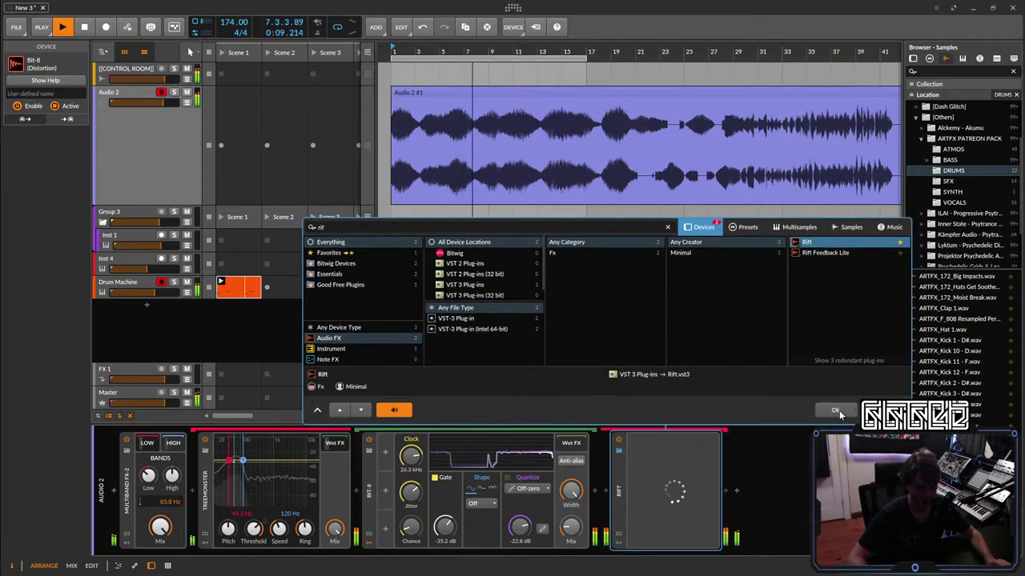
{"action": "left_click", "coordinate": [839, 410]}
{"action": "mouse_move", "coordinate": [570, 528]}
{"action": "left_mouse_down"}
{"action": "mouse_move", "coordinate": [571, 510]}
{"action": "mouse_move", "coordinate": [570, 535]}
{"action": "left_mouse_up"}
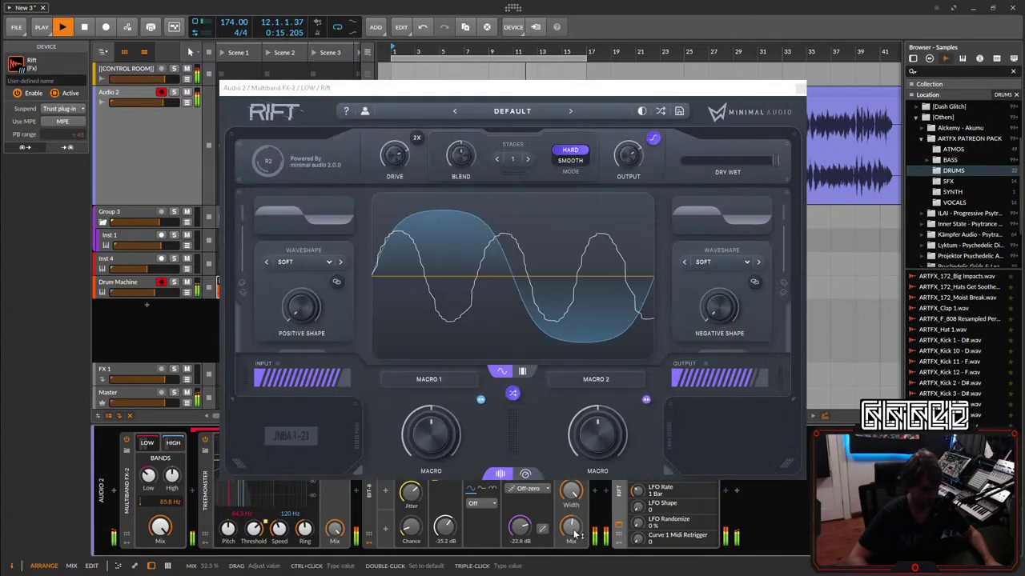
Raise Rift's drive with the 2X option on and reduce its output level.
{"action": "left_click_drag", "start_coordinate": [395, 153], "coordinate": [437, 145]}
{"action": "left_click_drag", "start_coordinate": [628, 154], "coordinate": [619, 185]}
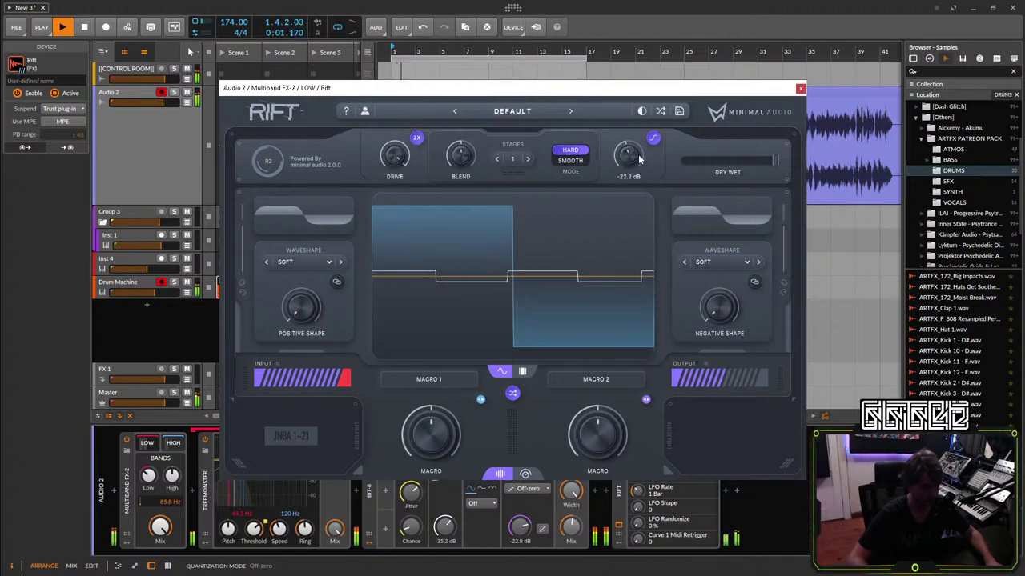
{"action": "left_click_drag", "start_coordinate": [634, 163], "coordinate": [641, 147]}
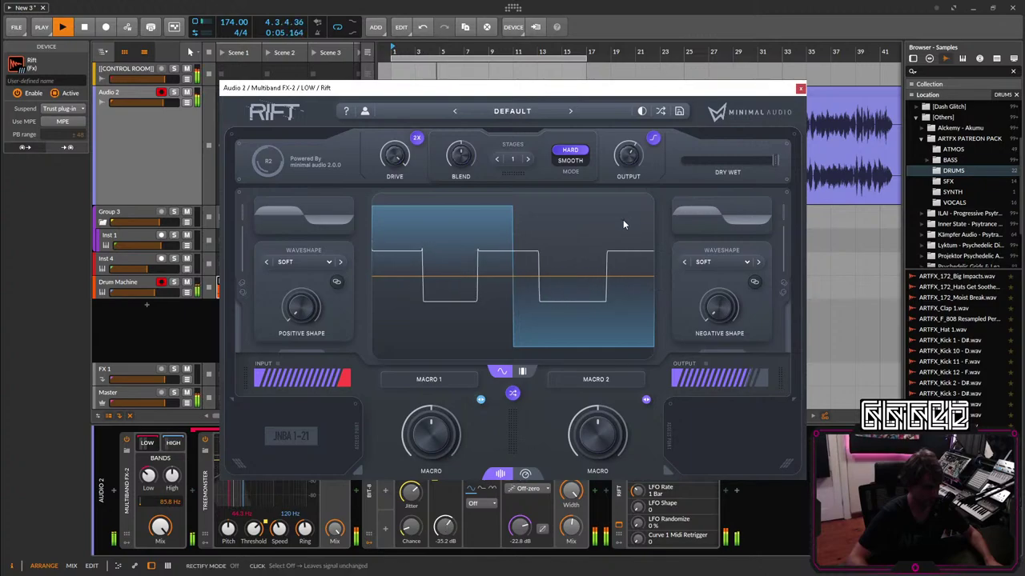
Ease back Rift's drive and set the Bit-8 to a low mix with a quantization level of about -40.5 dB.
{"action": "left_click_drag", "start_coordinate": [569, 528], "coordinate": [571, 533]}
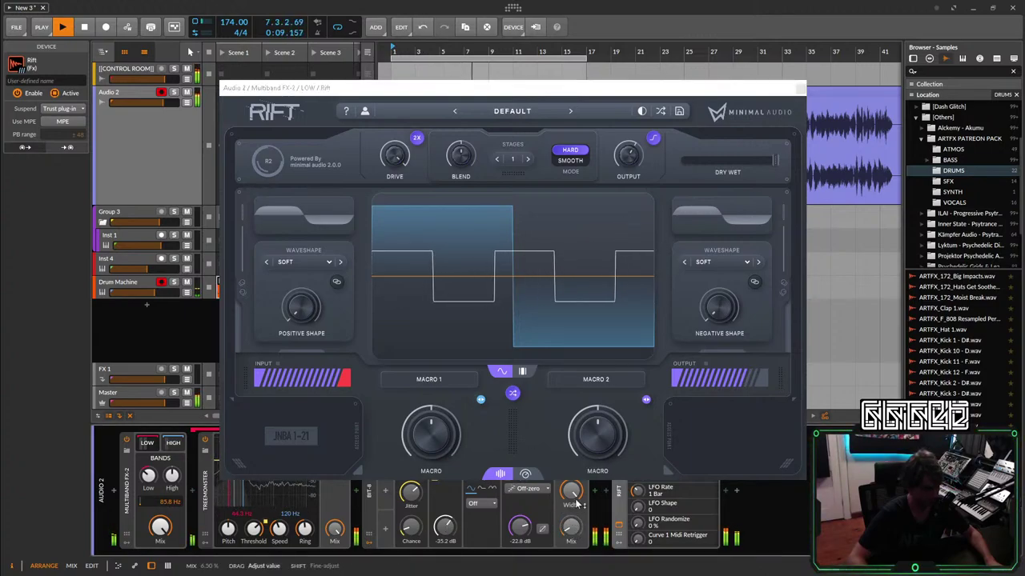
{"action": "mouse_move", "coordinate": [374, 165]}
{"action": "left_mouse_down"}
{"action": "mouse_move", "coordinate": [375, 195]}
{"action": "mouse_move", "coordinate": [385, 176]}
{"action": "left_mouse_up"}
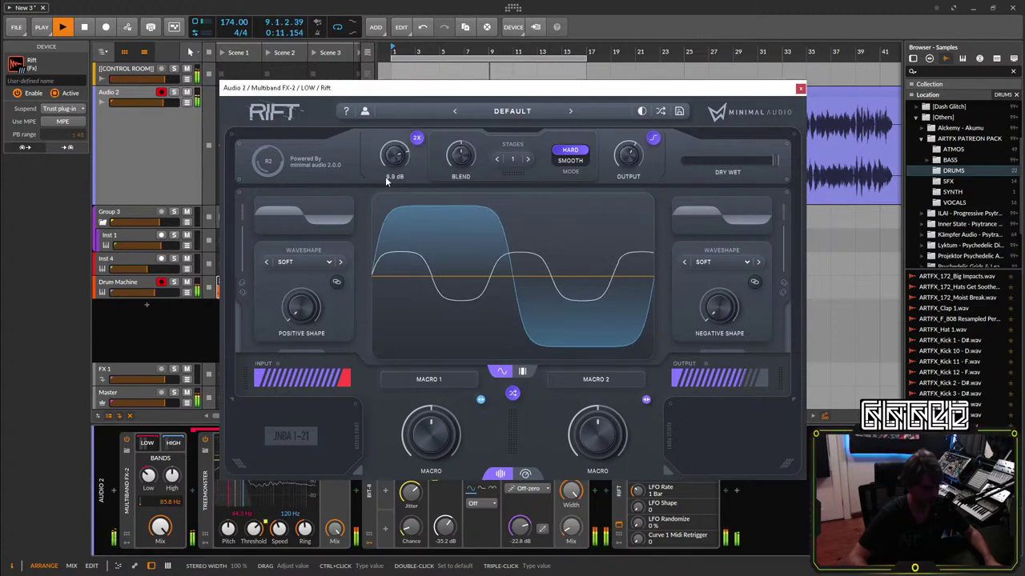
{"action": "left_click_drag", "start_coordinate": [571, 527], "coordinate": [571, 525]}
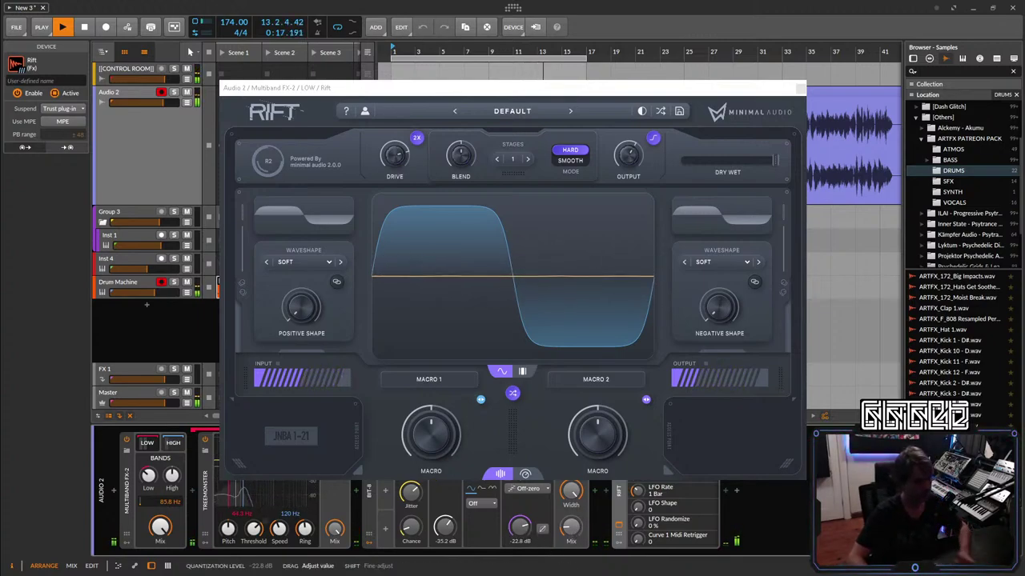
{"action": "left_click_drag", "start_coordinate": [519, 527], "coordinate": [521, 534]}
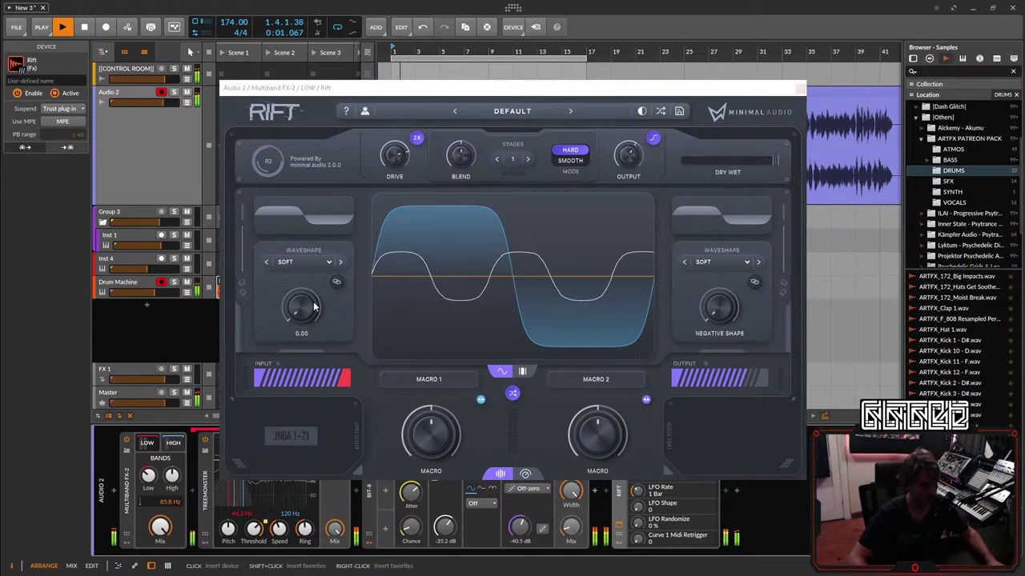
Change Rift's positive shape to the Plexus wavefold, adjust its amount and turn off the 2X drive option.
{"action": "left_click", "coordinate": [317, 261]}
{"action": "mouse_move", "coordinate": [309, 290]}
{"action": "left_click", "coordinate": [384, 290]}
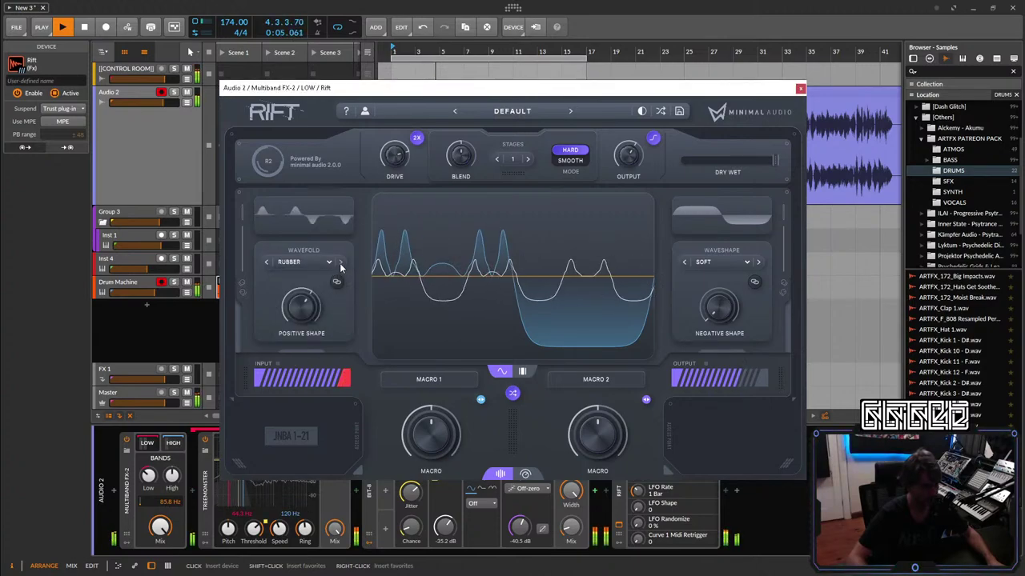
{"action": "left_click", "coordinate": [341, 263]}
{"action": "mouse_move", "coordinate": [310, 312]}
{"action": "left_mouse_down"}
{"action": "mouse_move", "coordinate": [298, 313]}
{"action": "mouse_move", "coordinate": [296, 326]}
{"action": "left_mouse_up"}
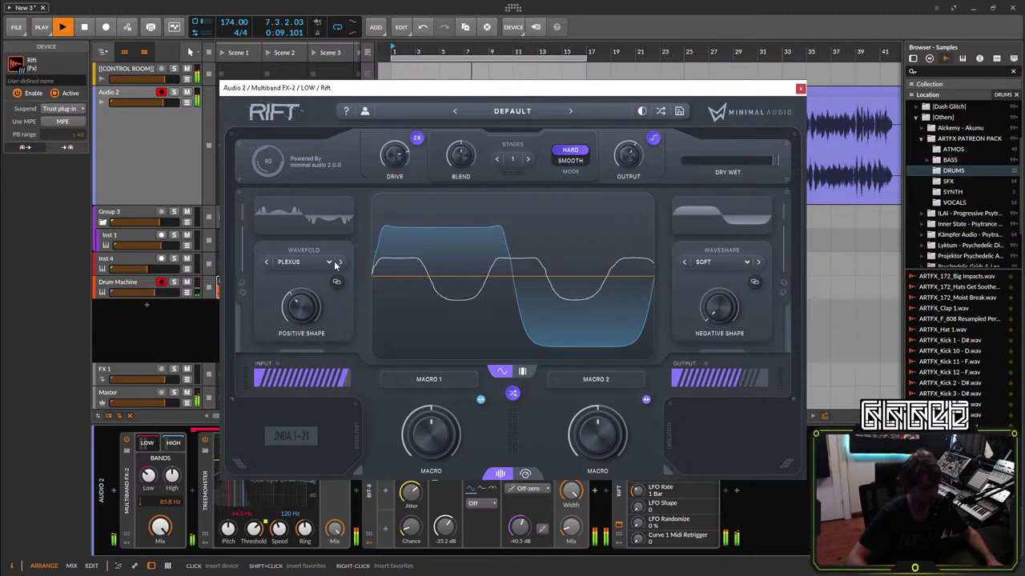
{"action": "left_click_drag", "start_coordinate": [393, 158], "coordinate": [398, 164]}
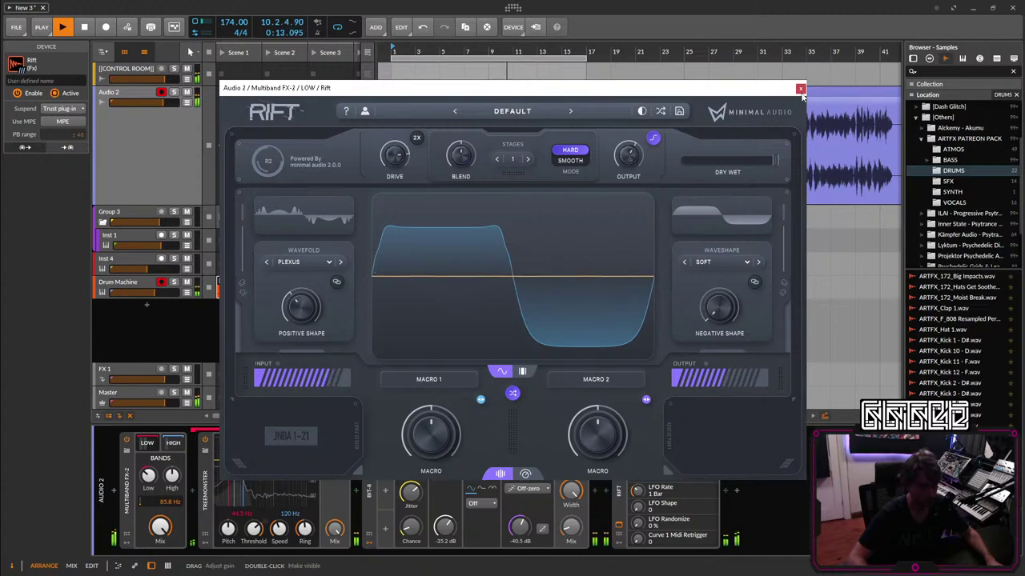
Close the Rift window and collapse the Treemonster and Rift devices in the low band.
{"action": "left_click", "coordinate": [800, 88]}
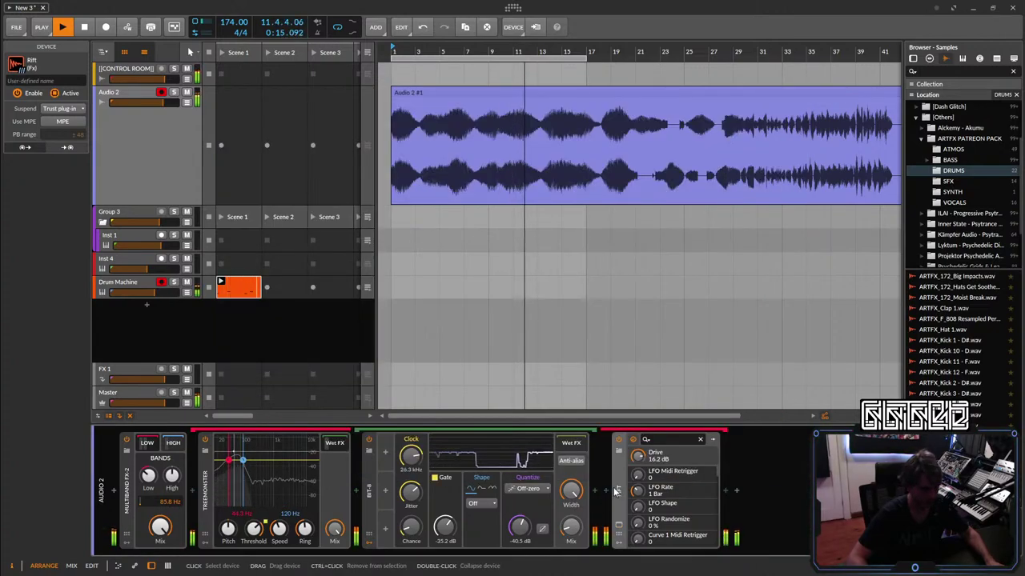
{"action": "double_click", "coordinate": [208, 488]}
{"action": "double_click", "coordinate": [217, 488]}
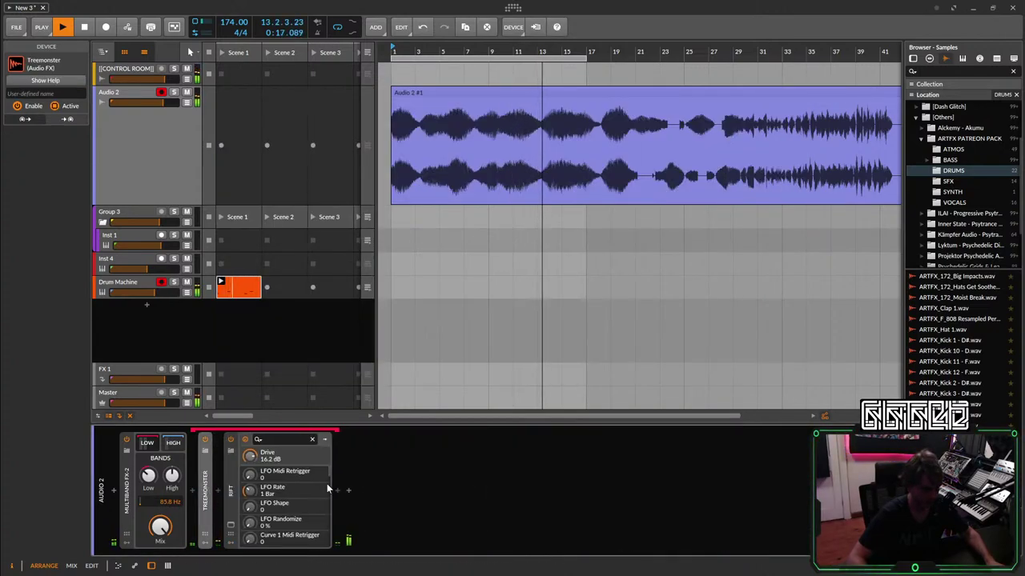
{"action": "double_click", "coordinate": [231, 488]}
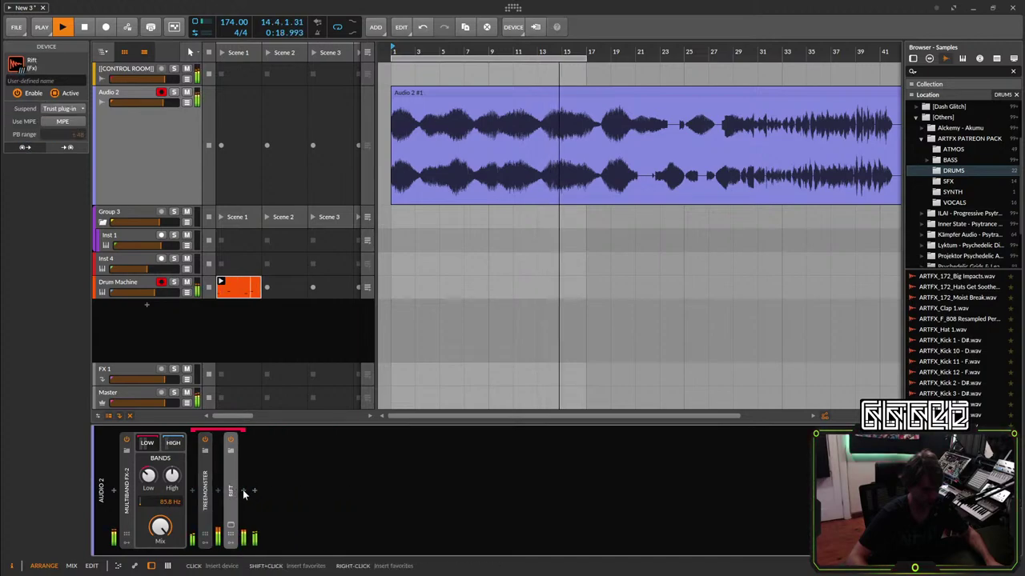
Insert a Tool device after Rift in the low band's effects chain.
{"action": "left_click", "coordinate": [244, 494]}
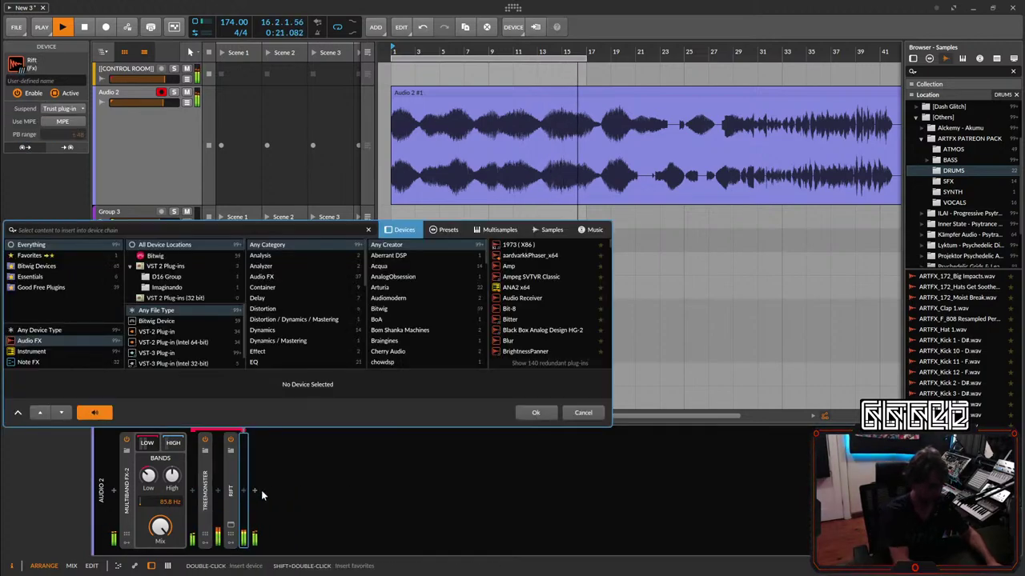
{"action": "type", "text": "tool"}
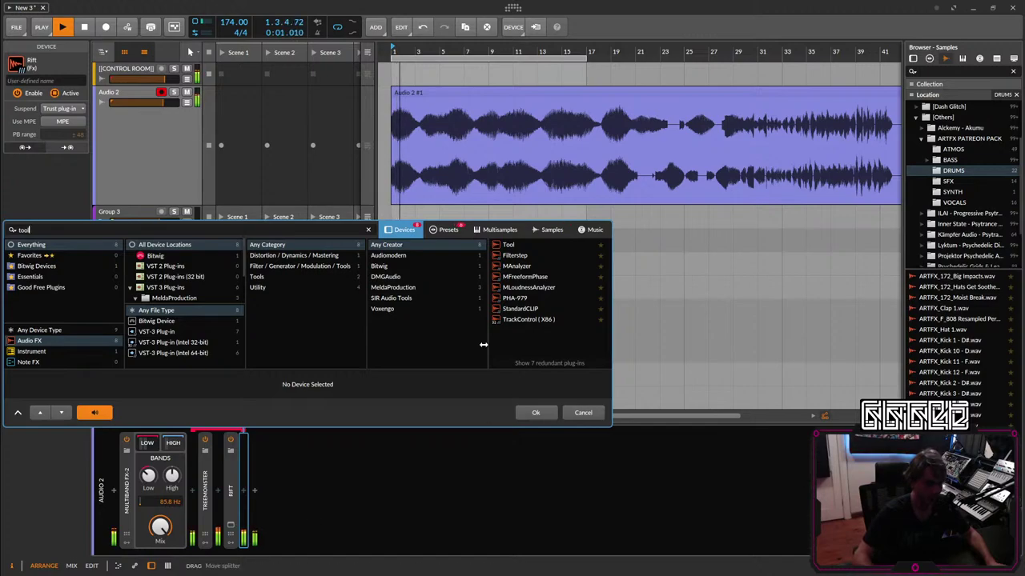
{"action": "left_click", "coordinate": [511, 245]}
{"action": "left_click", "coordinate": [535, 412]}
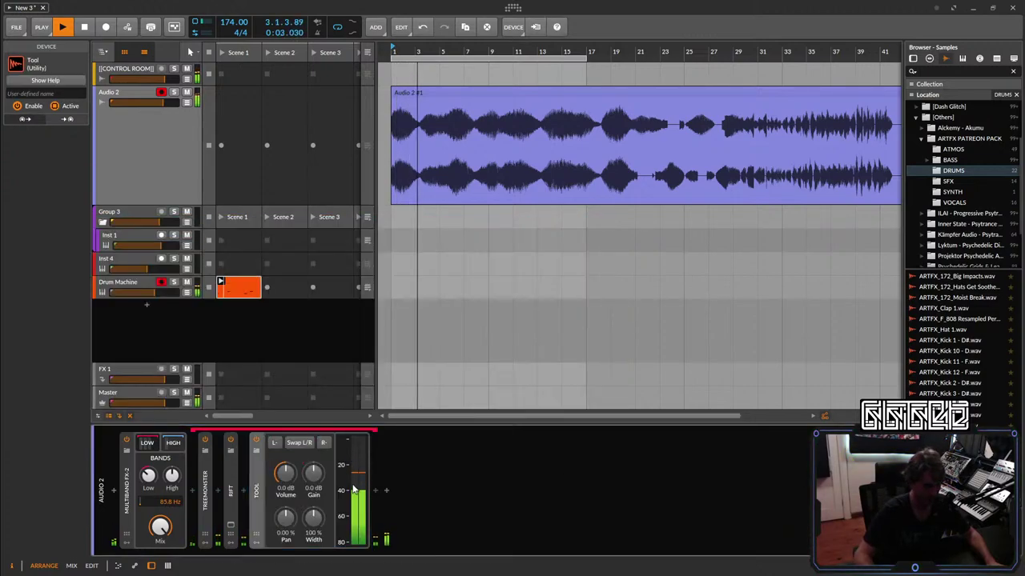
Add an Audio Sidechain modulator to the Tool device.
{"action": "left_click", "coordinate": [256, 545]}
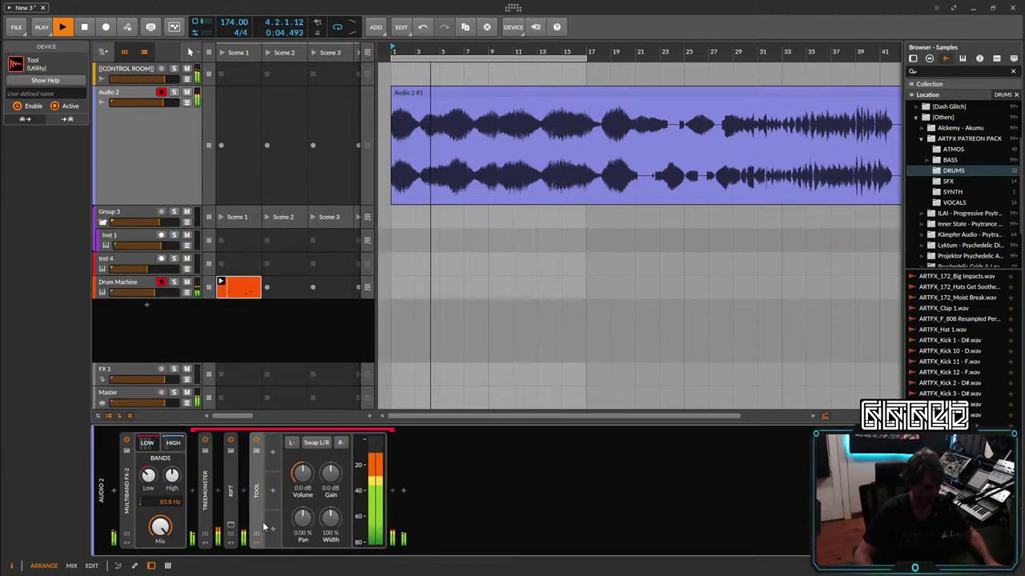
{"action": "left_click", "coordinate": [272, 453]}
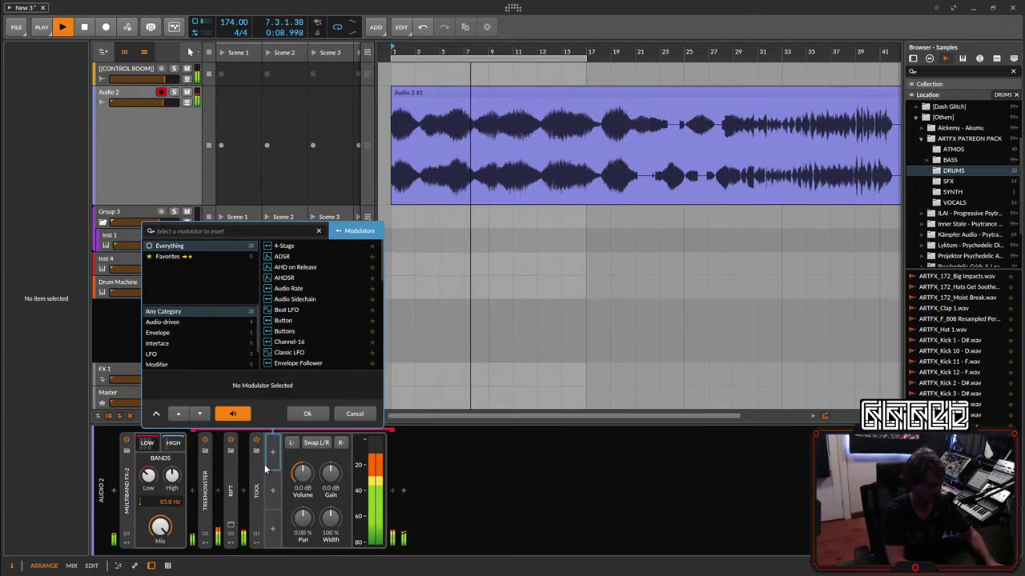
{"action": "type", "text": "si"}
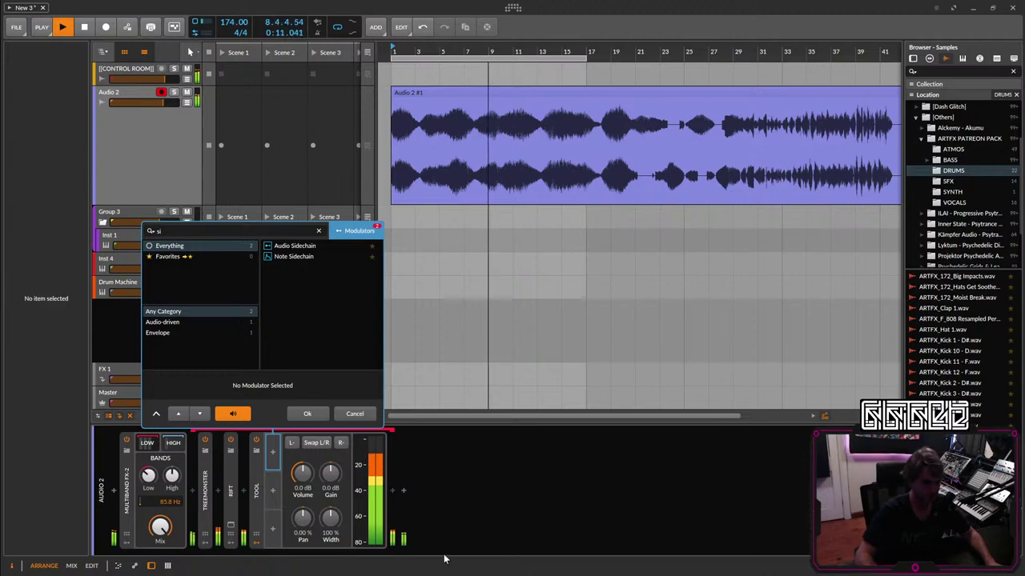
{"action": "left_click", "coordinate": [291, 247]}
{"action": "left_click", "coordinate": [307, 414]}
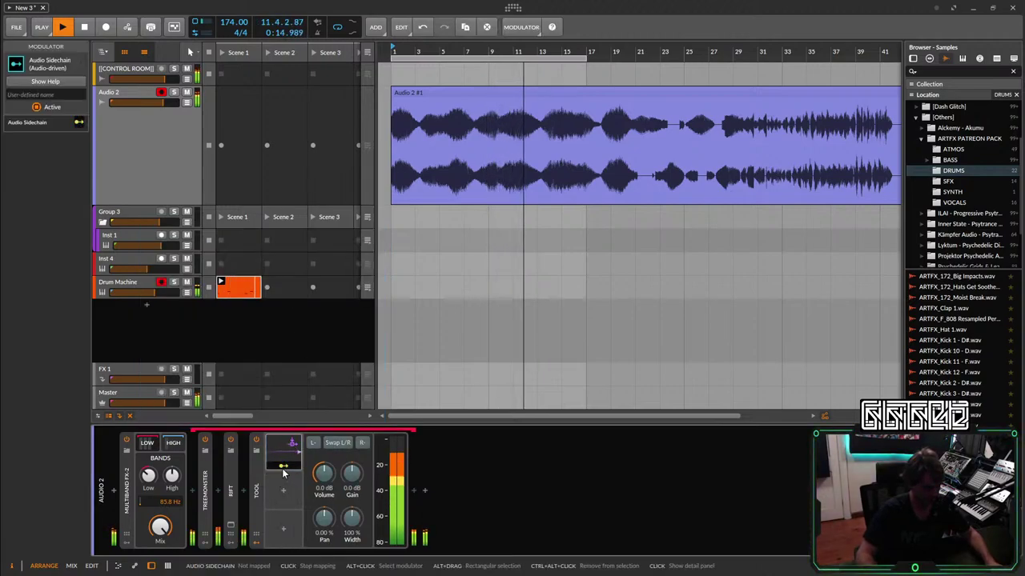
Set the Audio Sidechain's source to Drum Machine (POST) and modulate the Tool's volume by about -1.46.
{"action": "left_click", "coordinate": [283, 467]}
{"action": "left_click", "coordinate": [369, 451]}
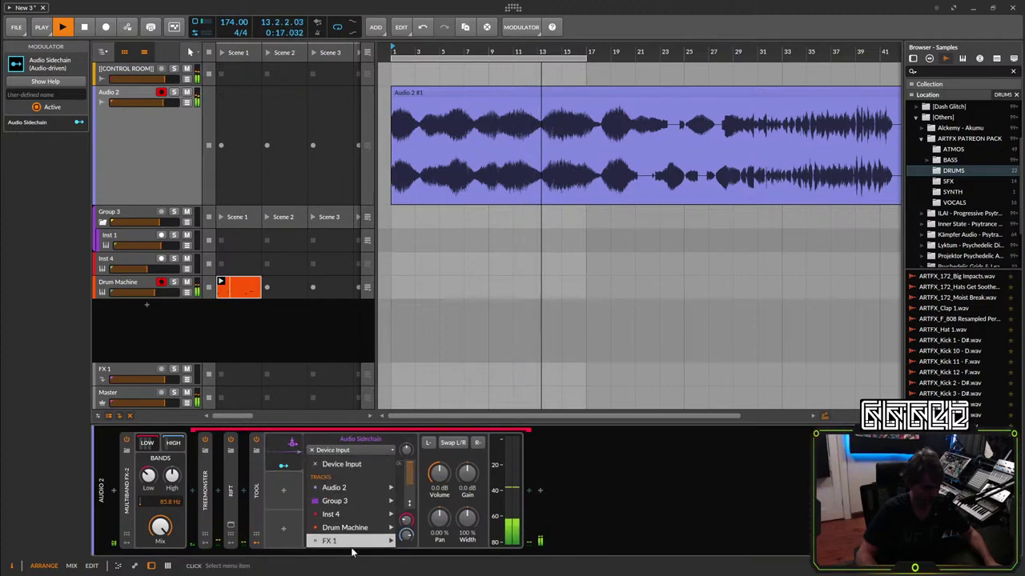
{"action": "mouse_move", "coordinate": [376, 527]}
{"action": "left_click", "coordinate": [446, 532]}
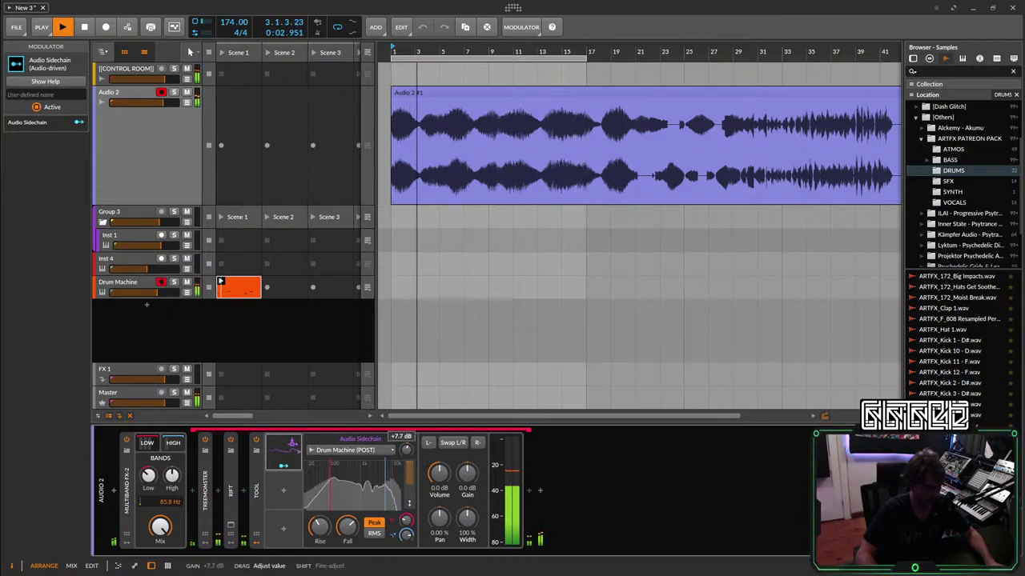
{"action": "left_click_drag", "start_coordinate": [439, 472], "coordinate": [442, 496]}
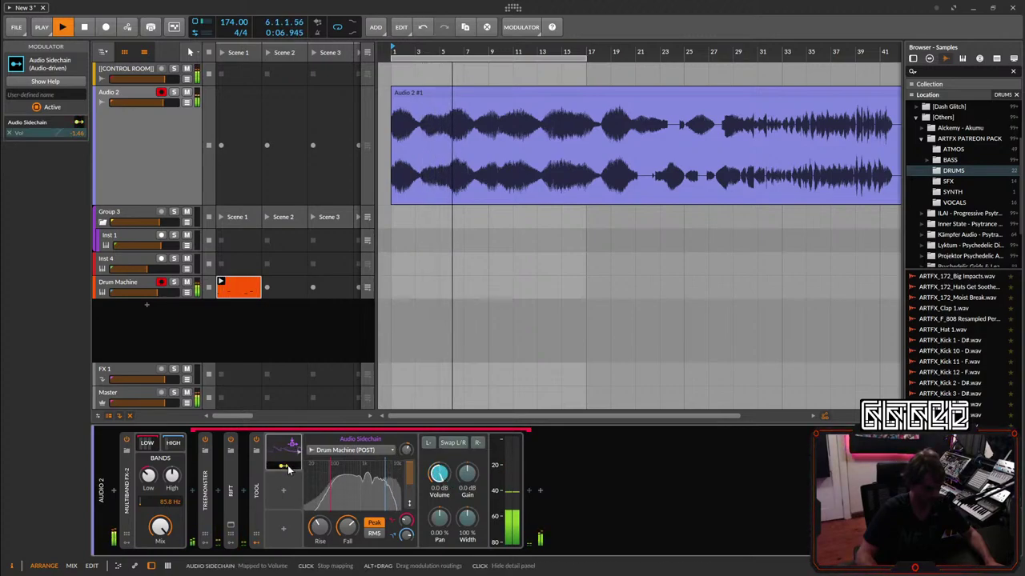
Refine the Audio Sidechain's response with Peak detection, a fall time of about 89.1 ms and an adjusted gain.
{"action": "left_click_drag", "start_coordinate": [348, 530], "coordinate": [347, 547]}
{"action": "left_click_drag", "start_coordinate": [406, 450], "coordinate": [406, 443]}
{"action": "left_click", "coordinate": [373, 533]}
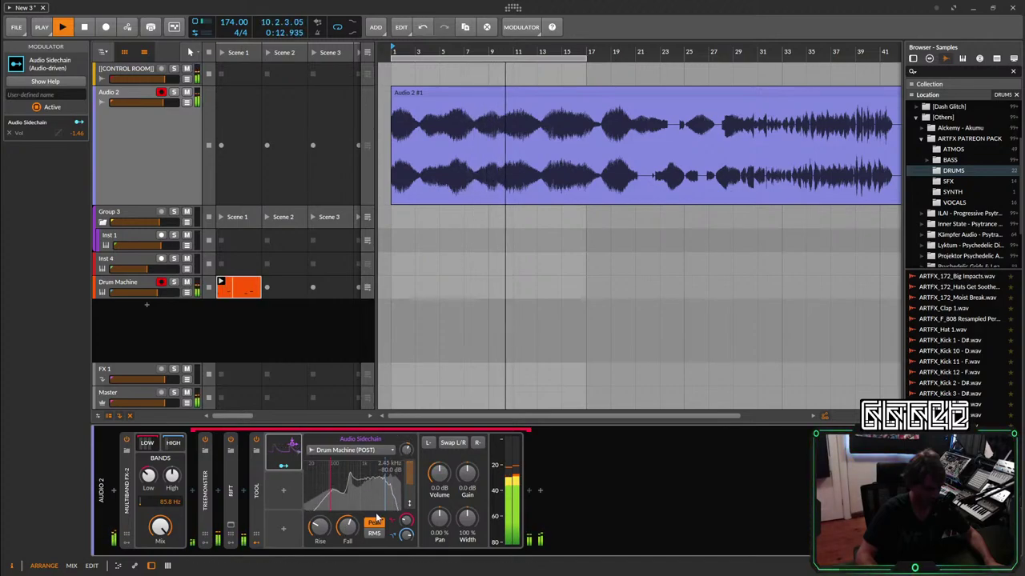
{"action": "left_click", "coordinate": [374, 523]}
{"action": "left_click_drag", "start_coordinate": [348, 528], "coordinate": [319, 546]}
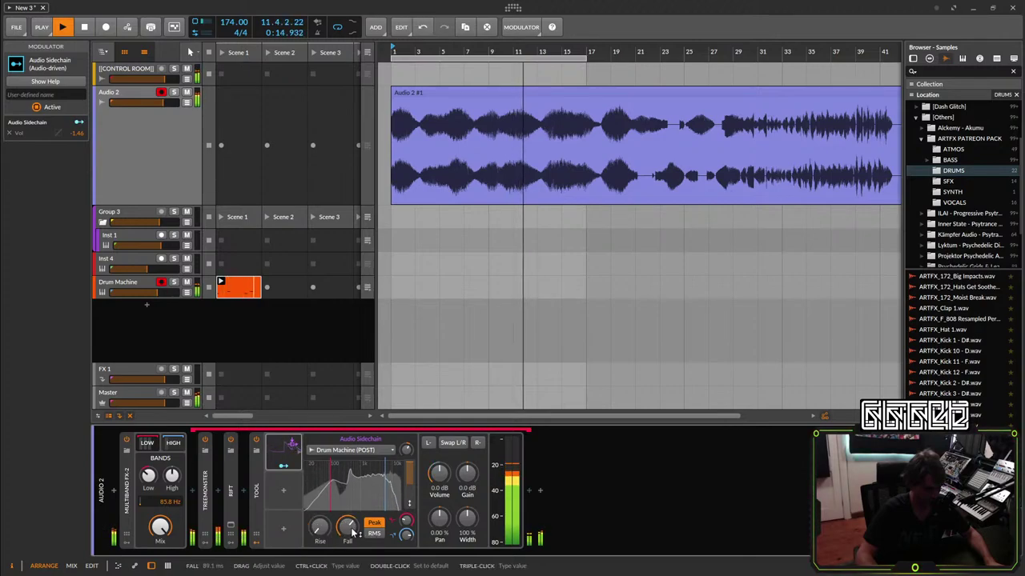
{"action": "left_click_drag", "start_coordinate": [406, 452], "coordinate": [406, 447]}
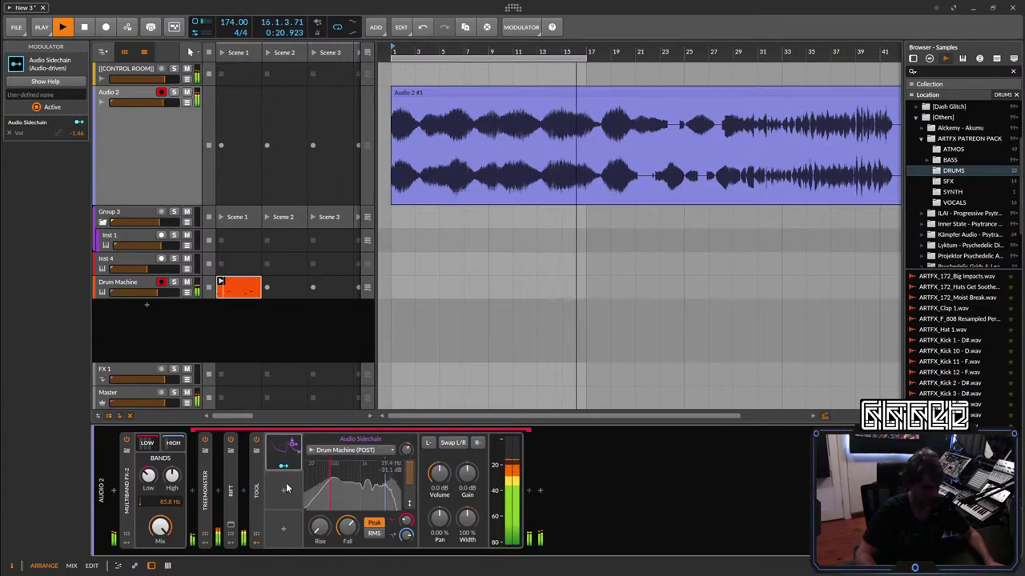
Place the sidechained Tool after the CloudSeed reverb in the high band and fine-tune its sidechain gain.
{"action": "left_click", "coordinate": [257, 489]}
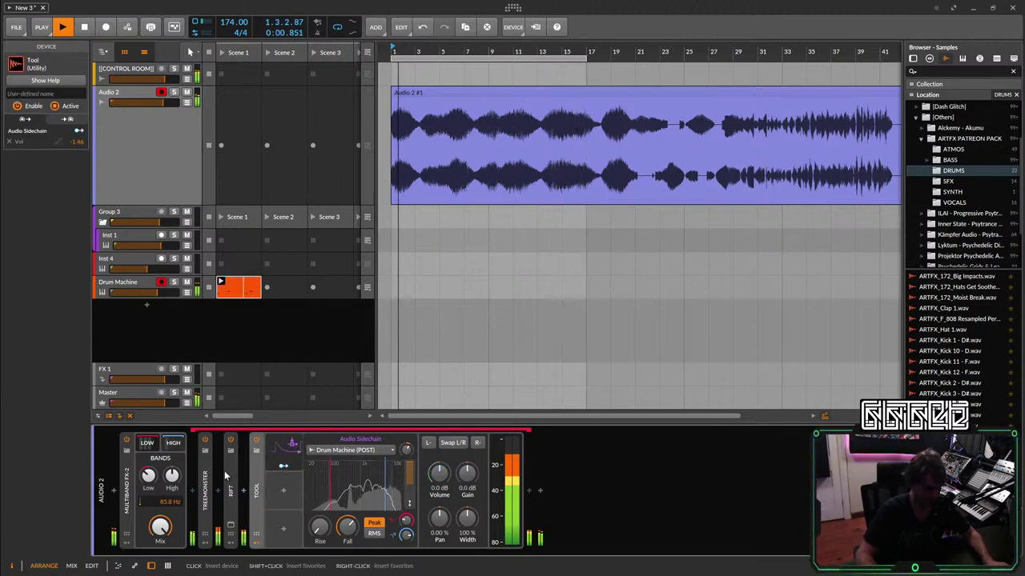
{"action": "left_click_drag", "start_coordinate": [258, 503], "coordinate": [325, 484]}
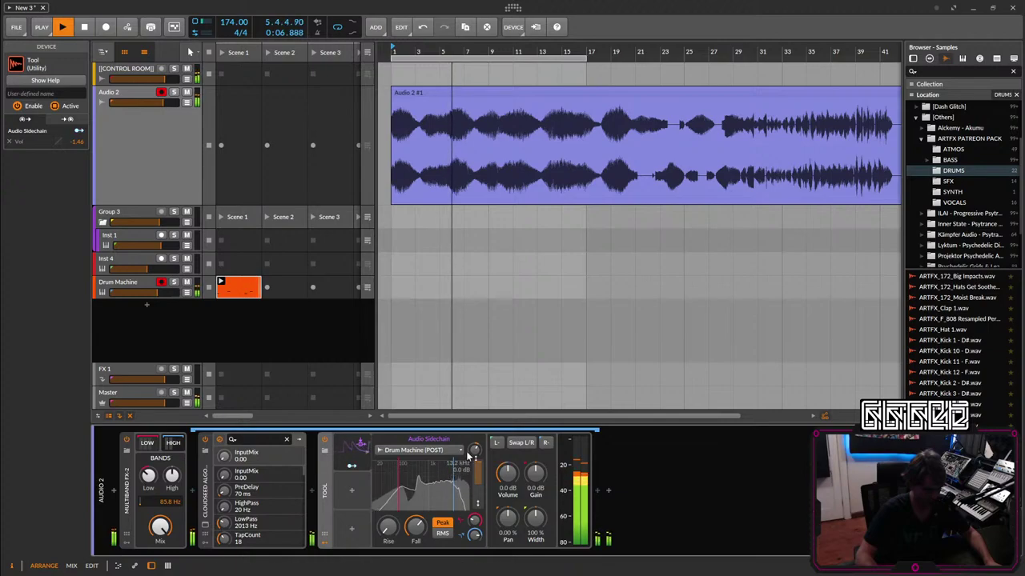
{"action": "mouse_move", "coordinate": [477, 453]}
{"action": "left_mouse_down"}
{"action": "mouse_move", "coordinate": [478, 466]}
{"action": "mouse_move", "coordinate": [483, 448]}
{"action": "left_mouse_up"}
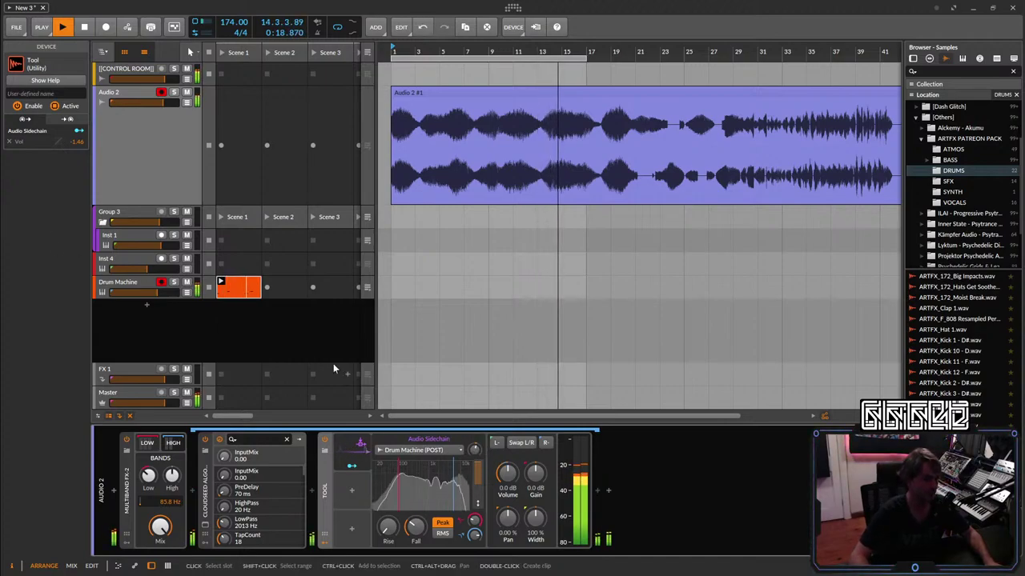
{"action": "left_click_drag", "start_coordinate": [474, 449], "coordinate": [475, 446]}
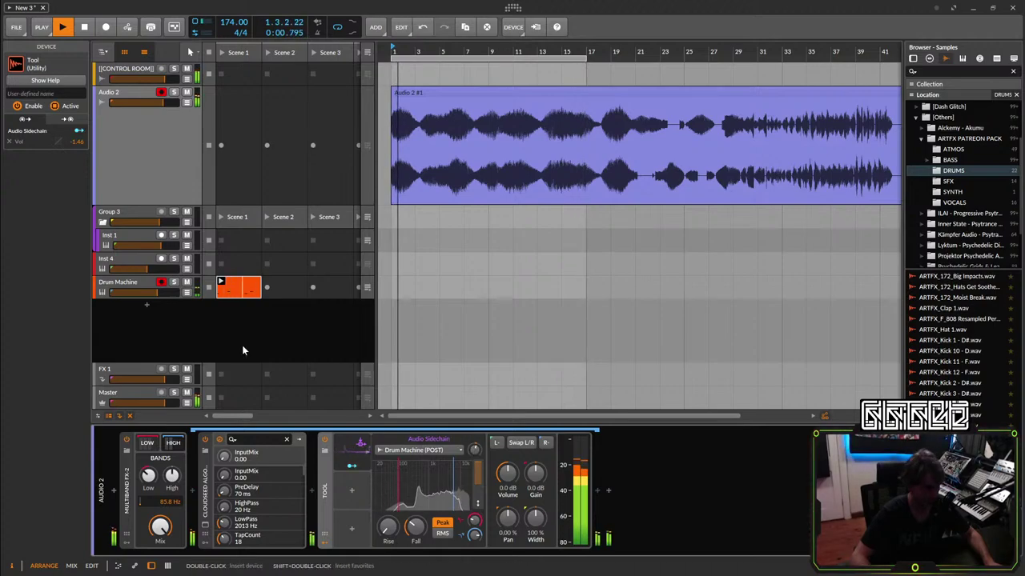
Delete the empty Inst 4 and Inst 1 tracks.
{"action": "left_click", "coordinate": [130, 242]}
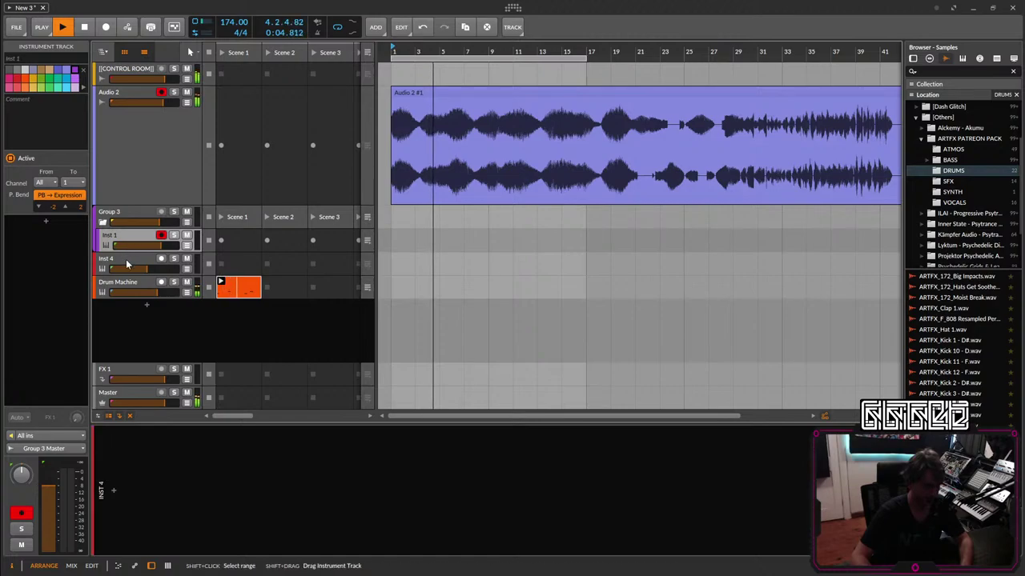
{"action": "left_click", "coordinate": [126, 259]}
{"action": "key", "text": "Delete"}
{"action": "left_click", "coordinate": [122, 236]}
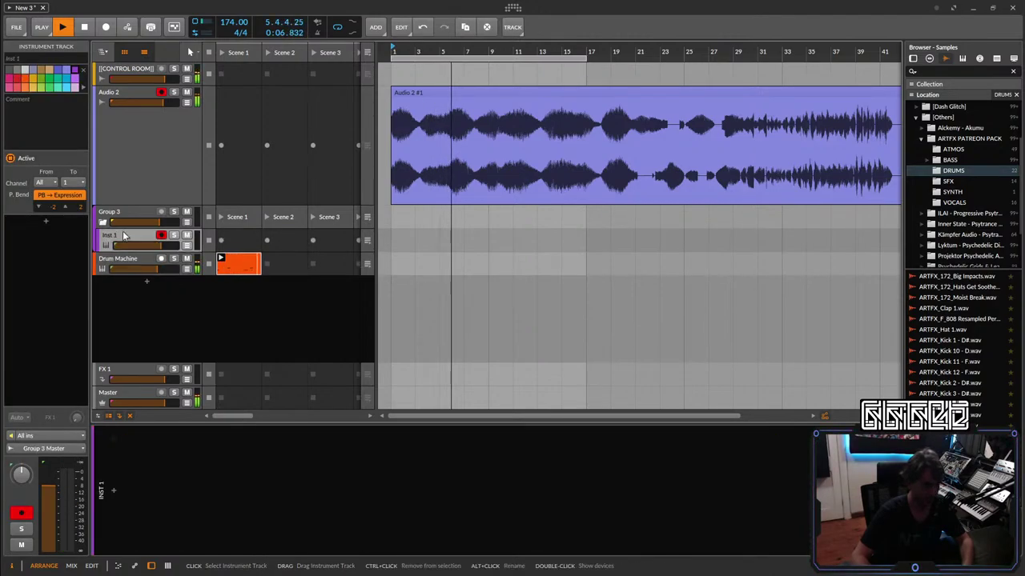
{"action": "key", "text": "Delete"}
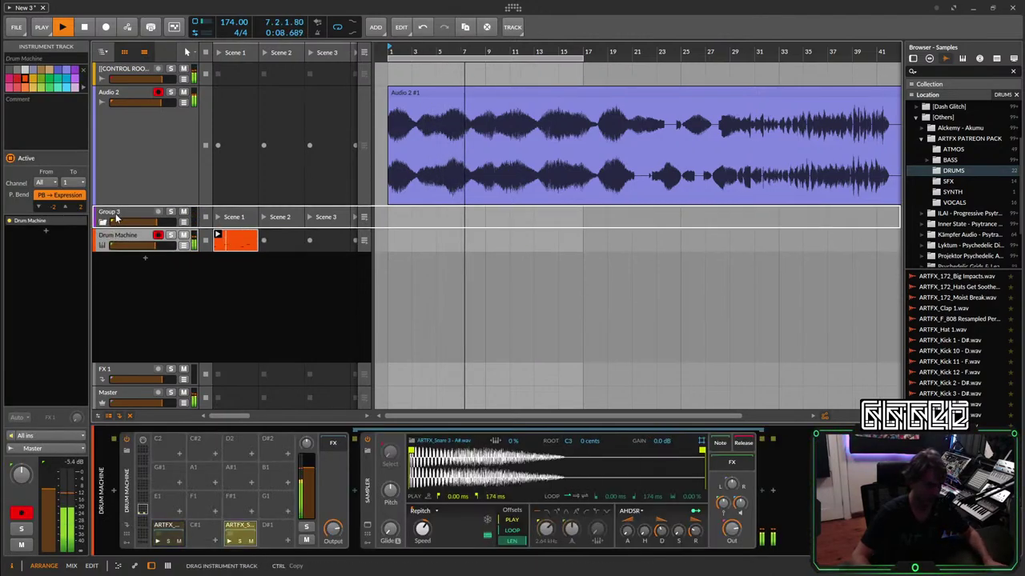
Move the Drum Machine track into Group 3 and fold the group.
{"action": "key", "text": "Delete"}
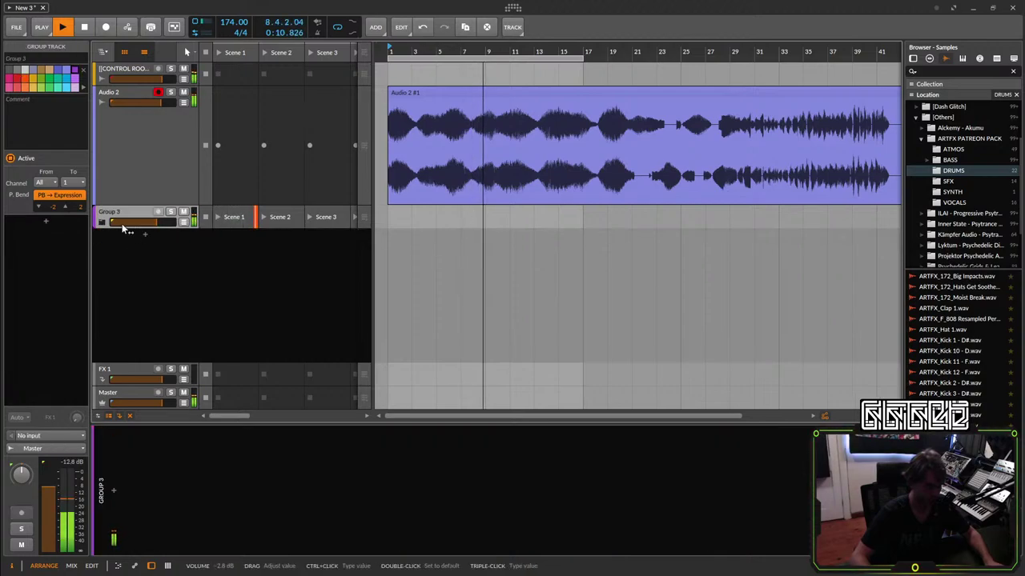
{"action": "key", "text": "ctrl+z"}
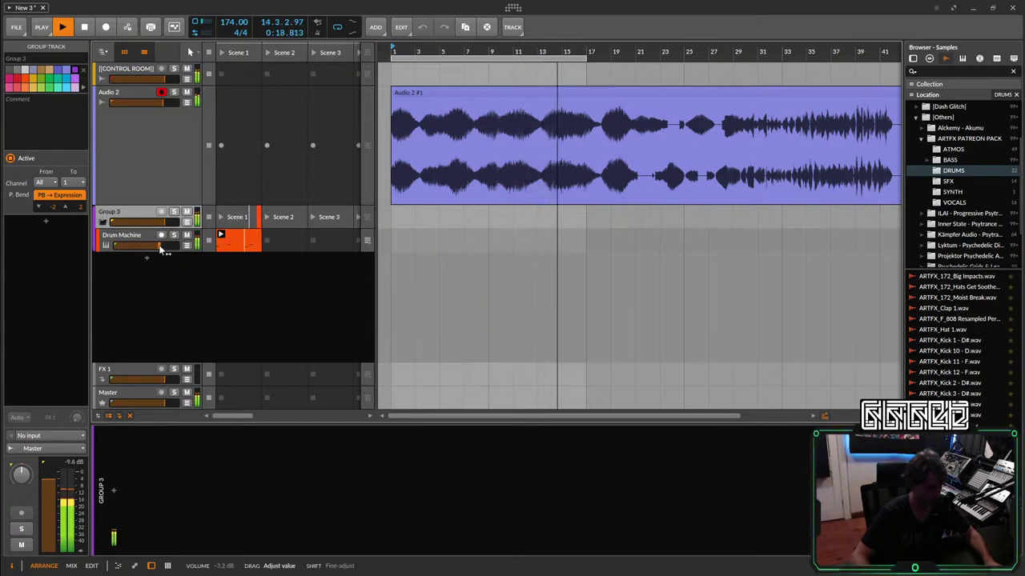
{"action": "left_click", "coordinate": [112, 237]}
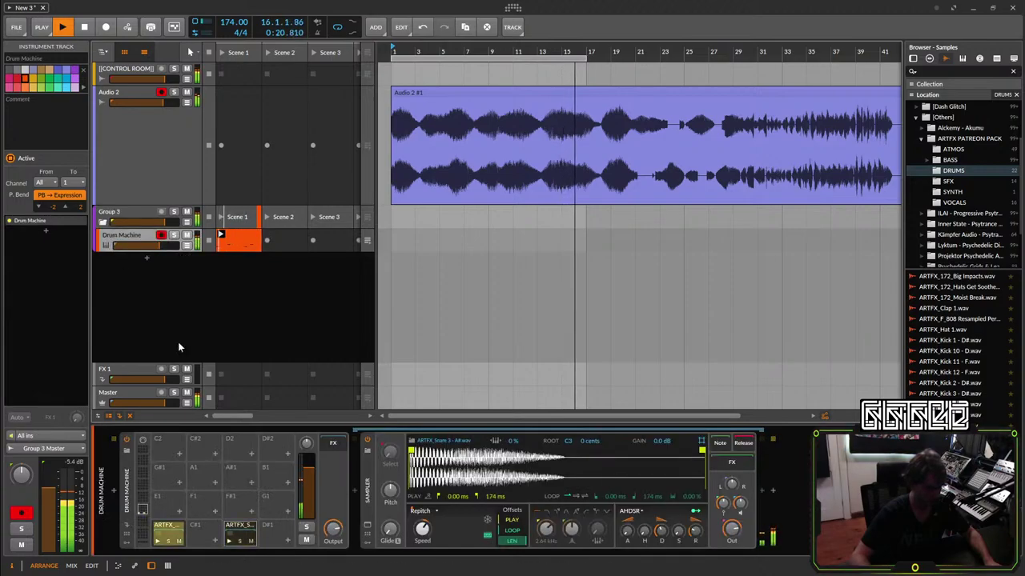
{"action": "left_click", "coordinate": [102, 222]}
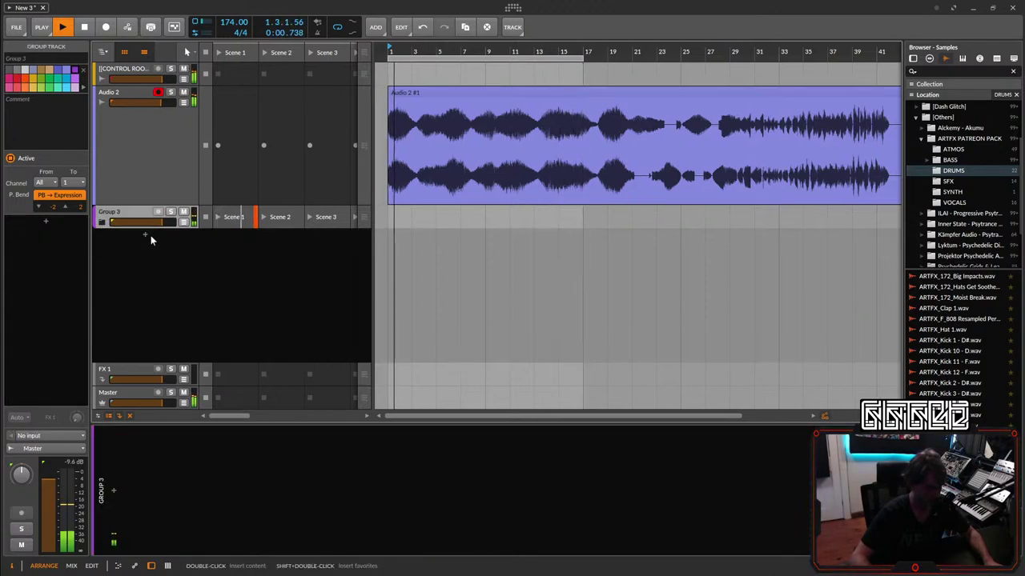
Create a new instrument track below Group 3 with an empty Drum Machine.
{"action": "left_click", "coordinate": [147, 235]}
{"action": "left_click", "coordinate": [573, 412]}
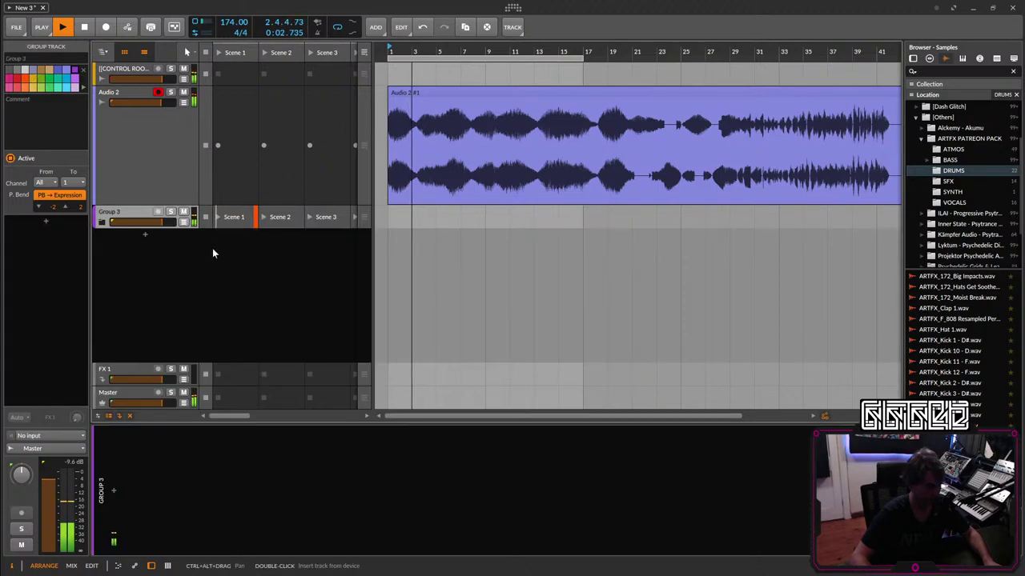
{"action": "double_click", "coordinate": [145, 237]}
{"action": "type", "text": "dr"}
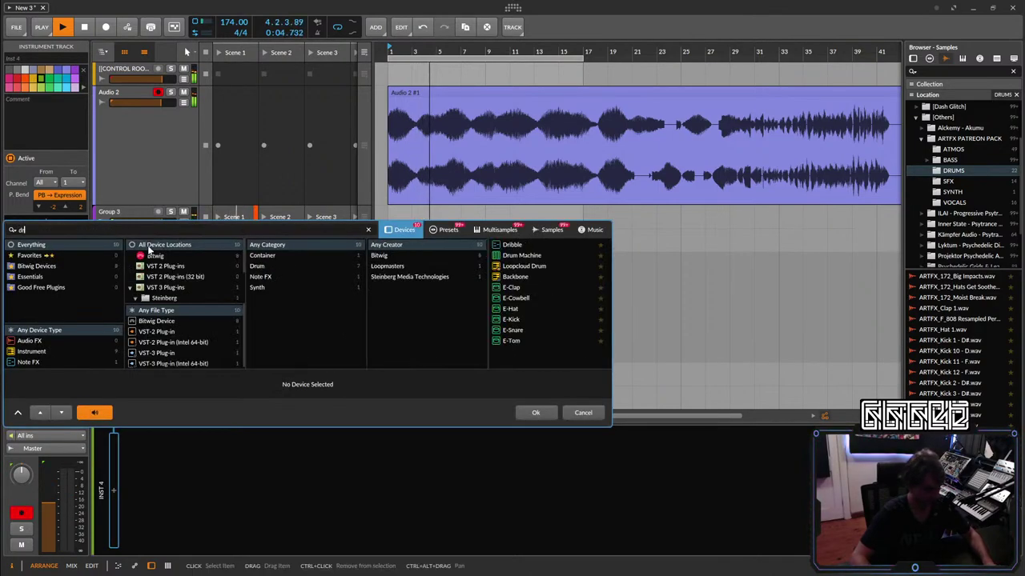
{"action": "left_click", "coordinate": [522, 255]}
{"action": "left_click", "coordinate": [533, 413]}
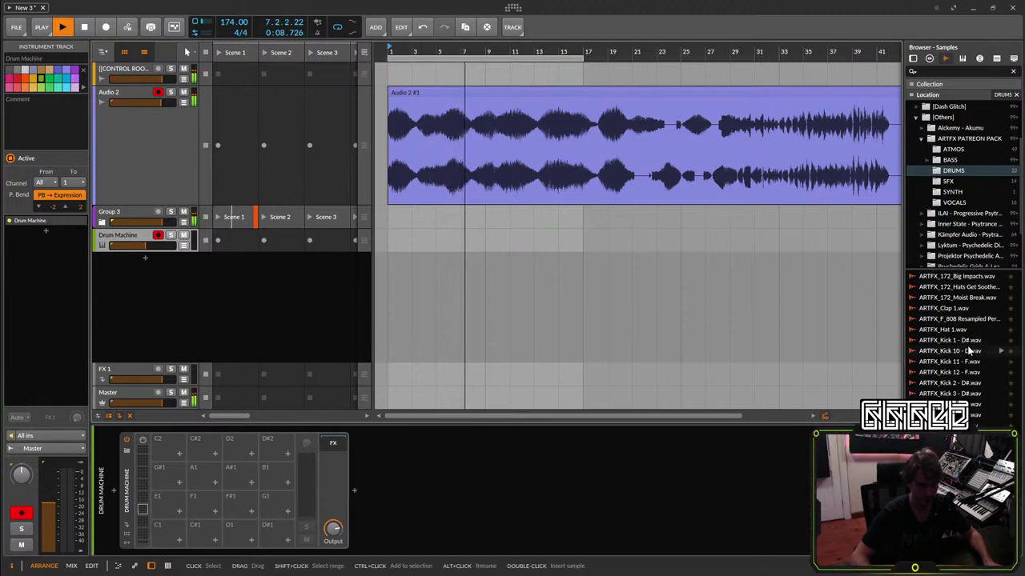
Browse the samples to the CRASH-RIDES folder of Thomas Penton Essentials.
{"action": "scroll", "coordinate": [960, 208], "scroll_direction": "down", "scroll_amount": 3}
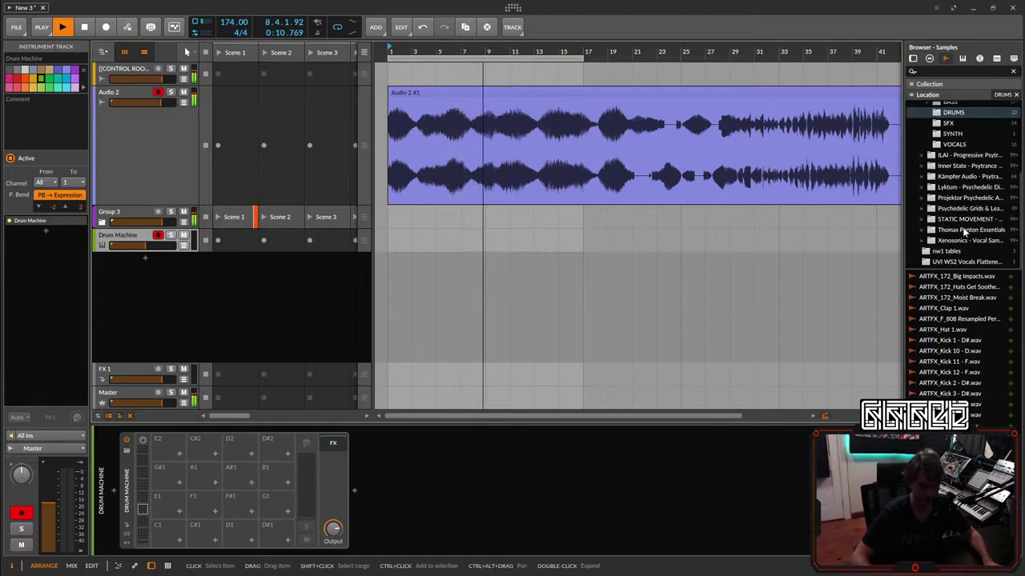
{"action": "left_click", "coordinate": [961, 230]}
{"action": "left_click", "coordinate": [921, 229]}
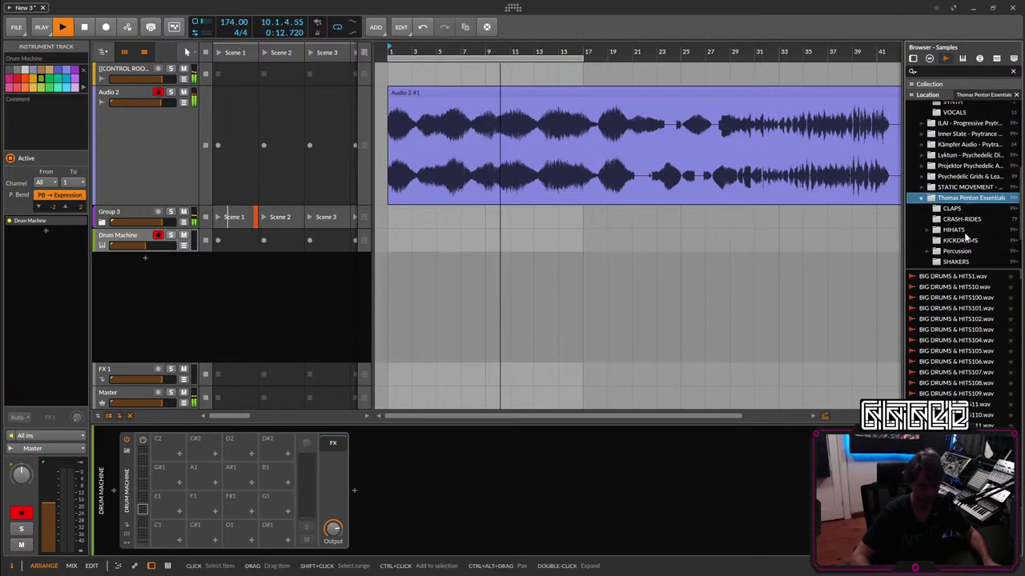
{"action": "scroll", "coordinate": [960, 200], "scroll_direction": "down", "scroll_amount": 3}
{"action": "left_click", "coordinate": [971, 155]}
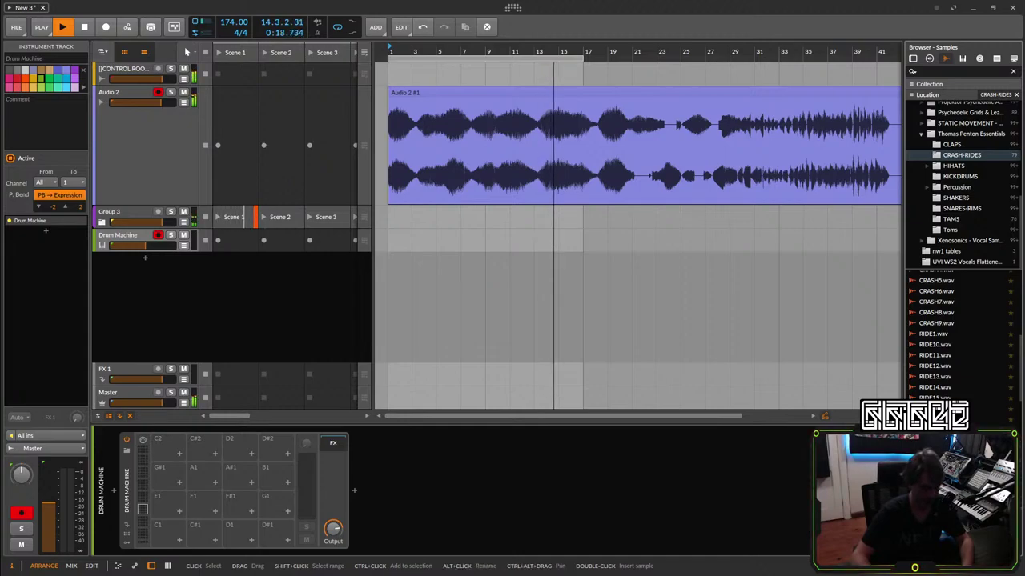
Audition the ride samples and load RIDE27 onto the C1 pad of the new Drum Machine.
{"action": "scroll", "coordinate": [936, 336], "scroll_direction": "down", "scroll_amount": 4}
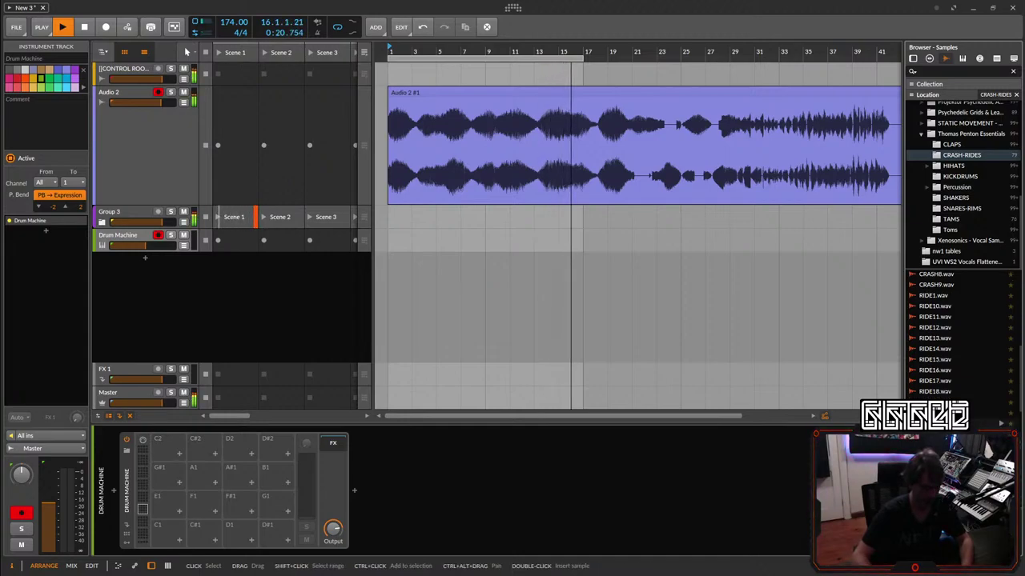
{"action": "left_click", "coordinate": [935, 368]}
{"action": "left_click", "coordinate": [936, 379]}
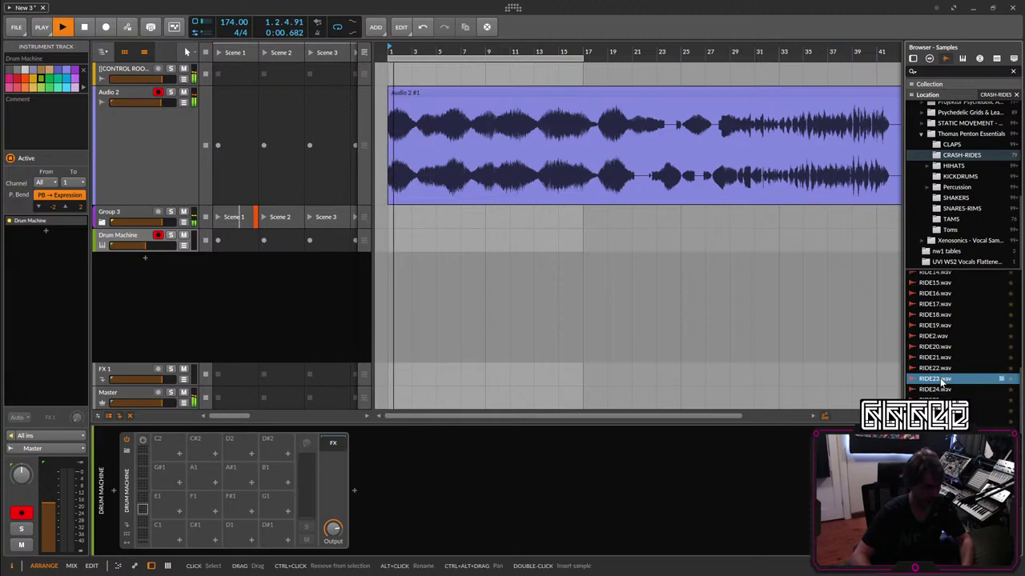
{"action": "left_click", "coordinate": [945, 389]}
{"action": "left_click", "coordinate": [950, 398]}
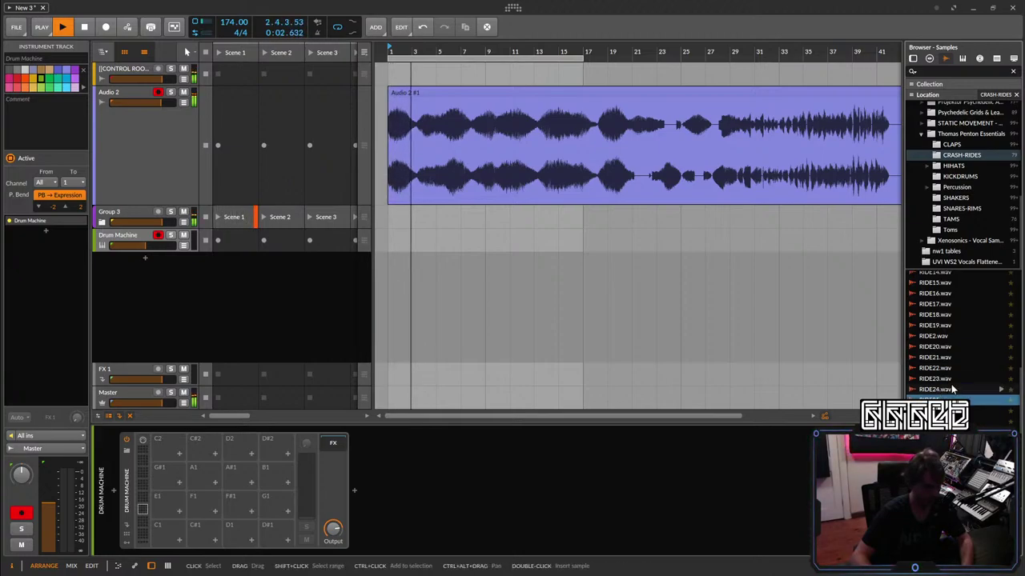
{"action": "left_click", "coordinate": [949, 411]}
{"action": "key", "text": "Down"}
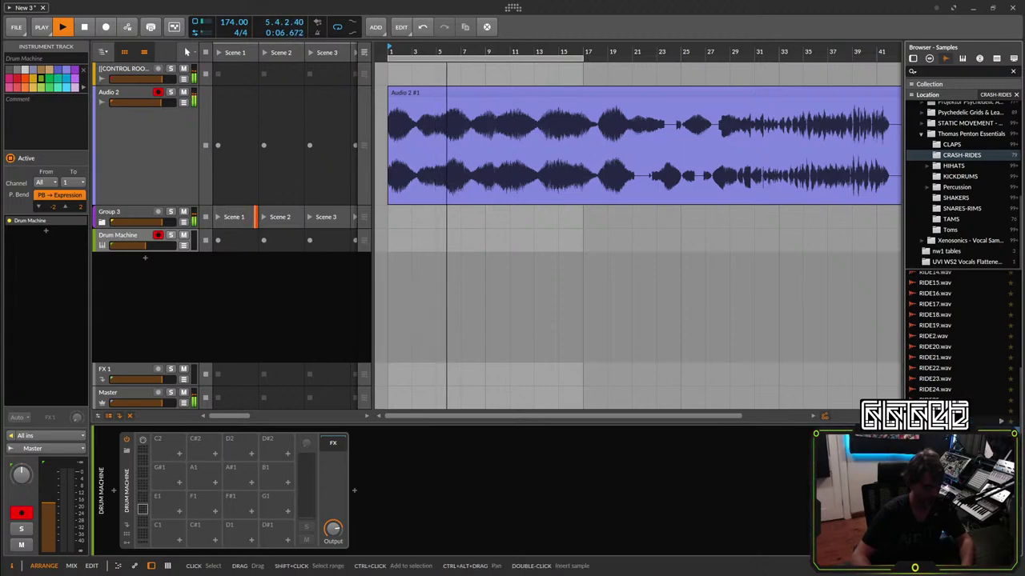
{"action": "left_click_drag", "start_coordinate": [944, 421], "coordinate": [170, 541]}
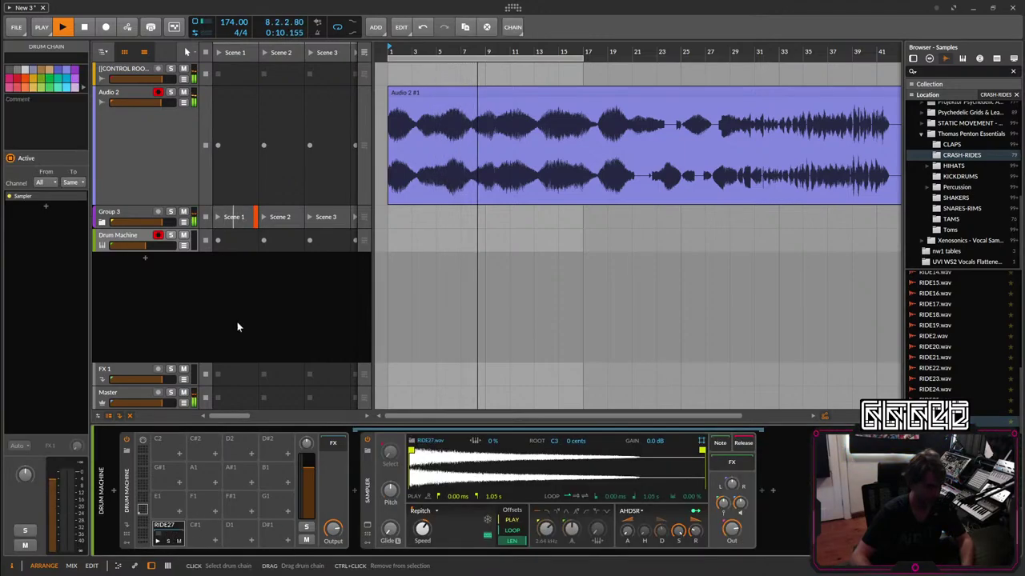
Create a one-bar Scene 1 clip on the new Drum Machine track, add a RIDE27 note at 1.1, and launch it.
{"action": "double_click", "coordinate": [226, 244]}
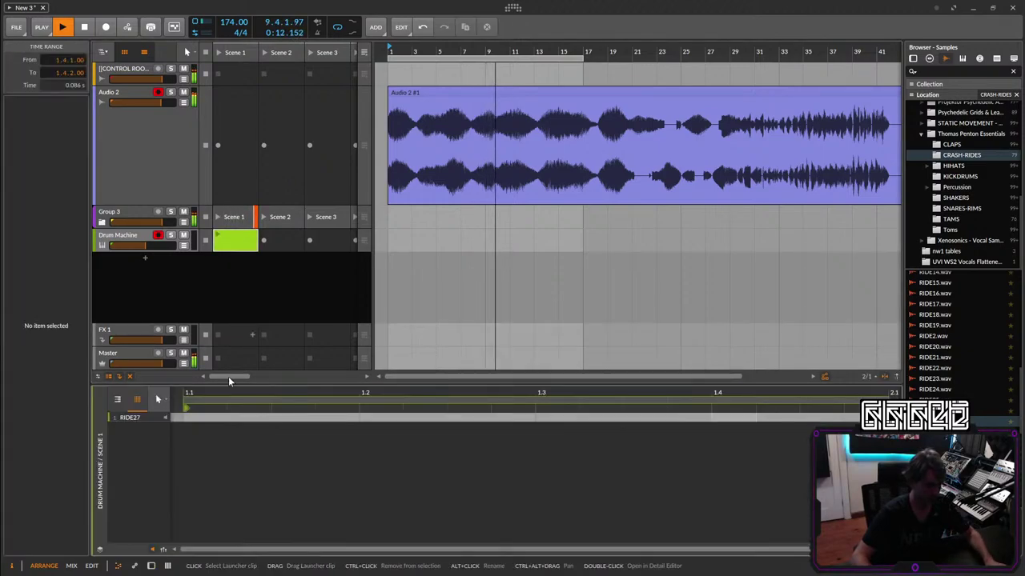
{"action": "left_click", "coordinate": [195, 416]}
{"action": "left_click", "coordinate": [217, 234]}
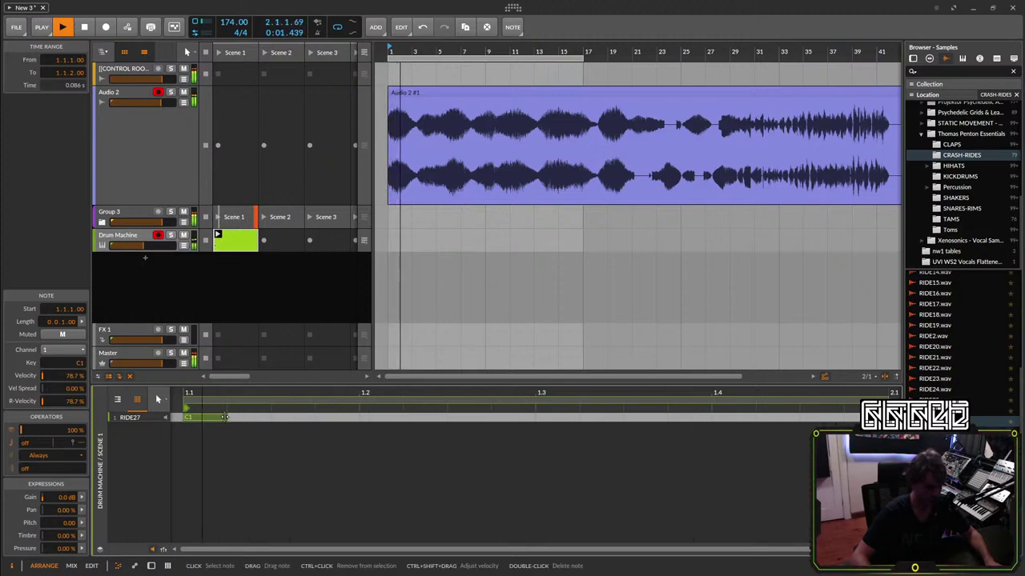
Lengthen the ride note to one beat, duplicate it onto the other three beats, and lower the Drum Machine track's volume.
{"action": "left_click_drag", "start_coordinate": [225, 417], "coordinate": [349, 417]}
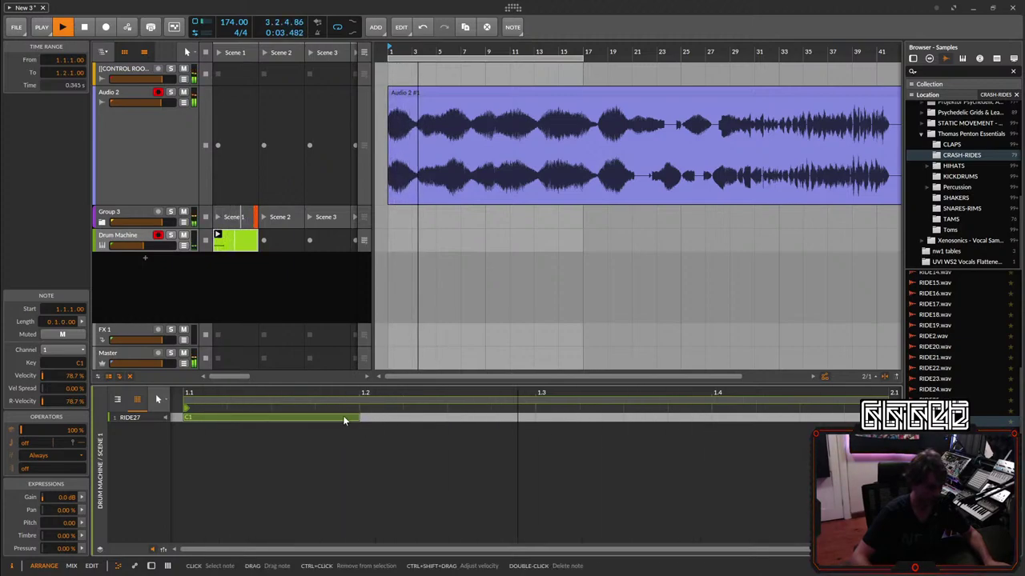
{"action": "key", "text": "ctrl+d"}
{"action": "key", "text": "ctrl+d"}
{"action": "key", "text": "ctrl+d"}
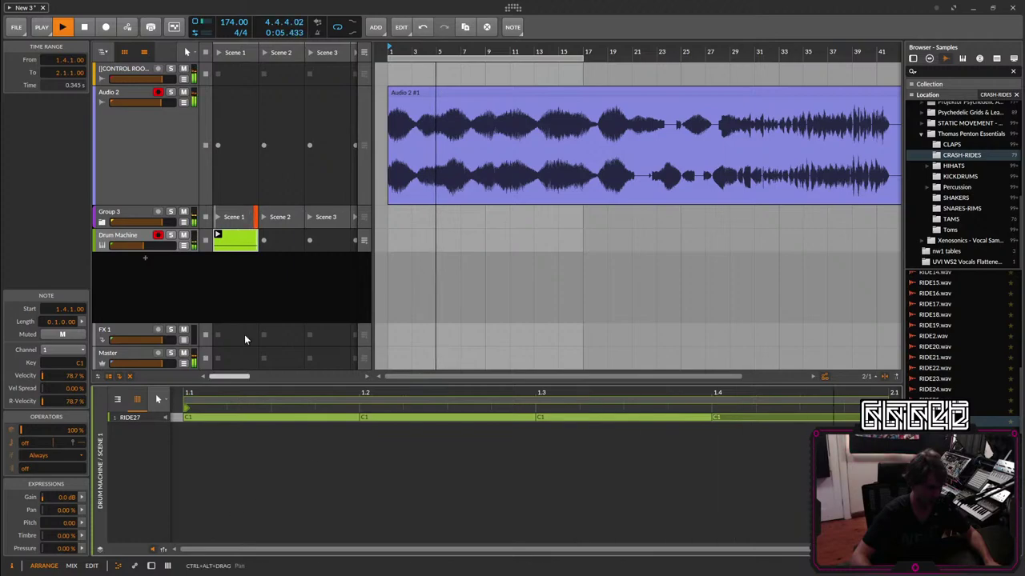
{"action": "left_click_drag", "start_coordinate": [152, 246], "coordinate": [140, 248]}
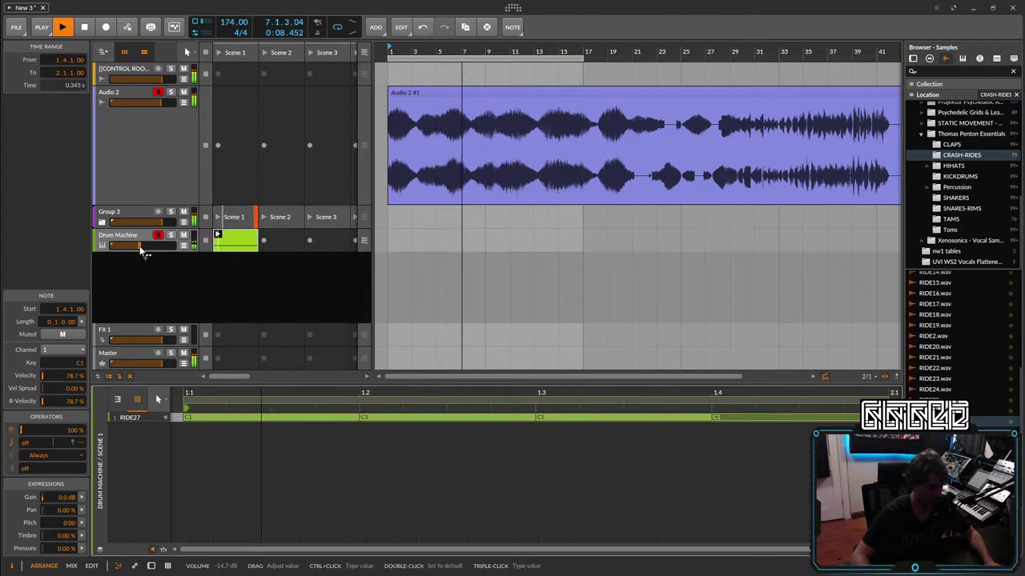
Audition the samples in the Toms folder and load TOM104 onto the D1 pad of the Drum Machine.
{"action": "left_click", "coordinate": [949, 230]}
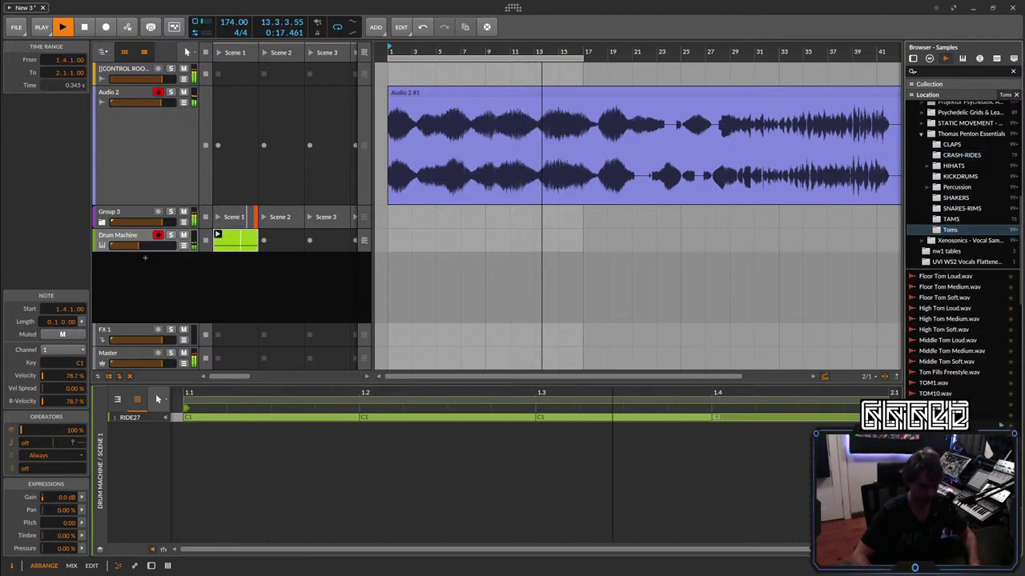
{"action": "key", "text": "Down"}
{"action": "key", "text": "Up"}
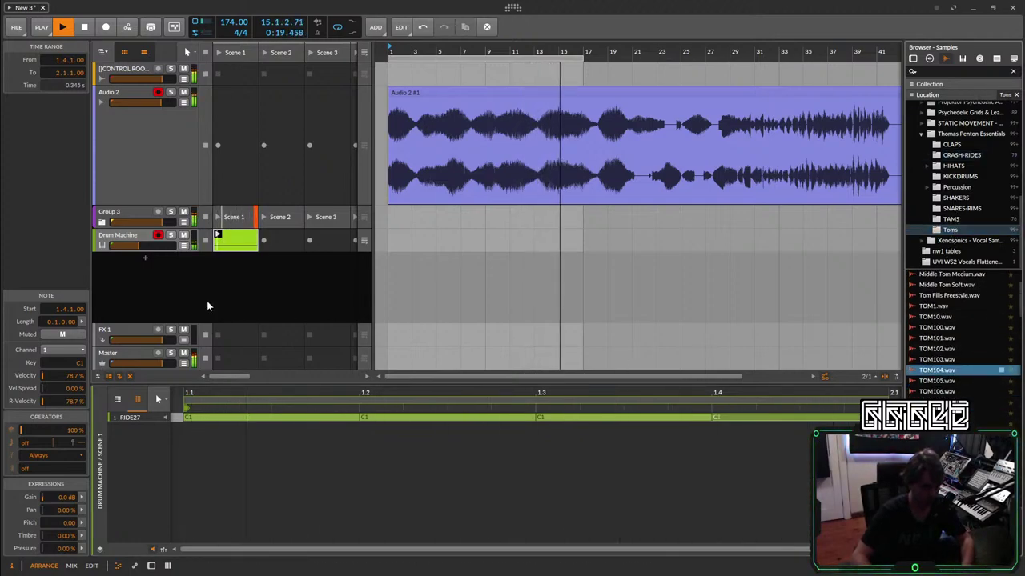
{"action": "key", "text": "Up"}
{"action": "key", "text": "Down"}
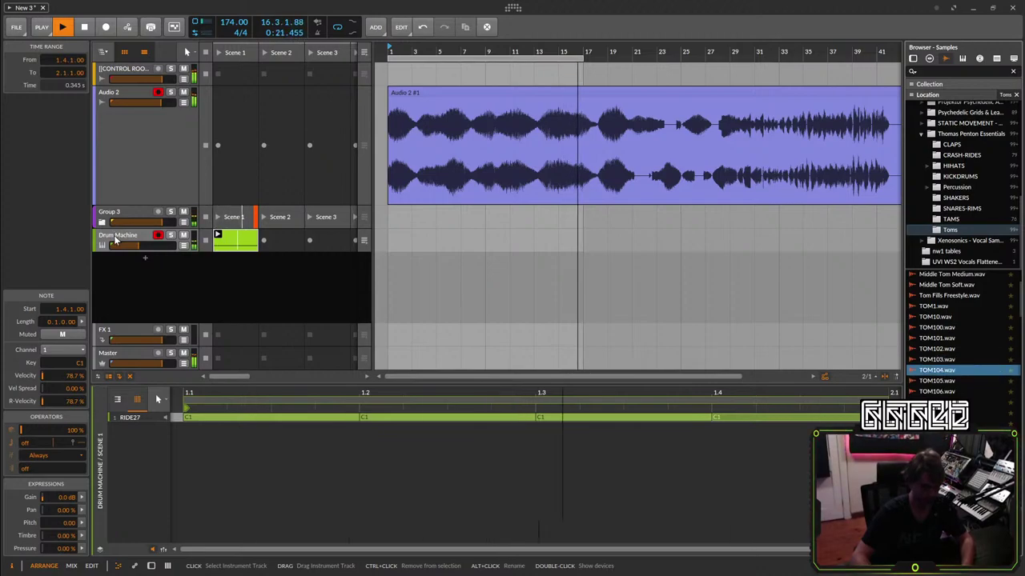
{"action": "left_click", "coordinate": [151, 565]}
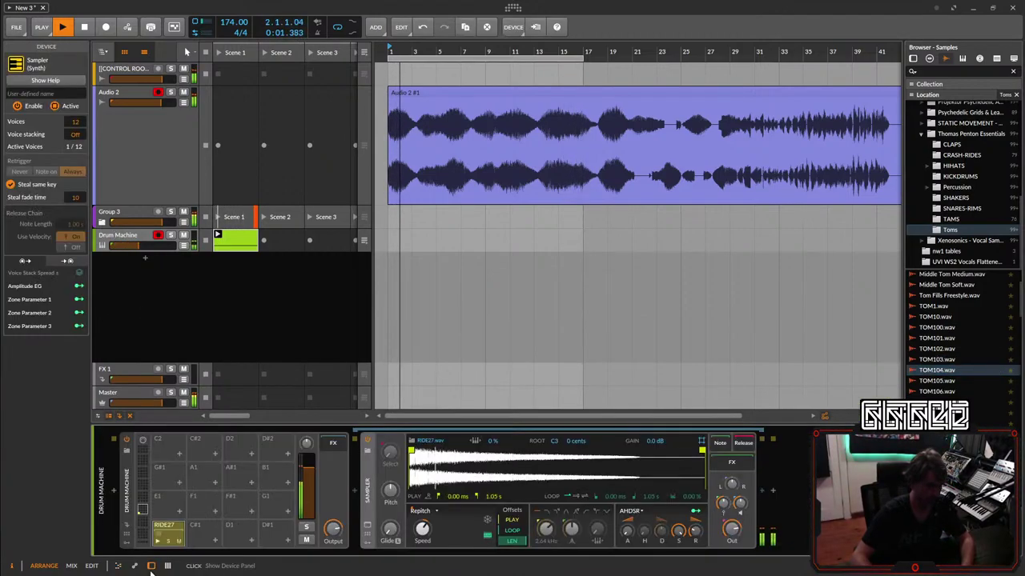
{"action": "left_click_drag", "start_coordinate": [406, 406], "coordinate": [239, 537]}
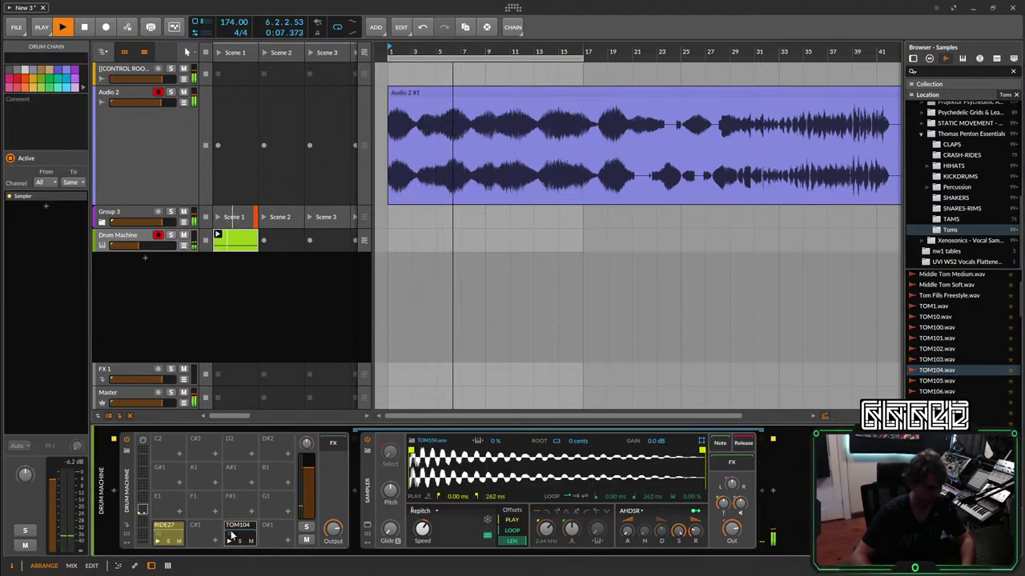
Audition the TOM104 pad against the ride and raise the Drum Machine track's volume slightly.
{"action": "left_click", "coordinate": [242, 535]}
{"action": "left_click", "coordinate": [245, 530]}
{"action": "left_click", "coordinate": [228, 543]}
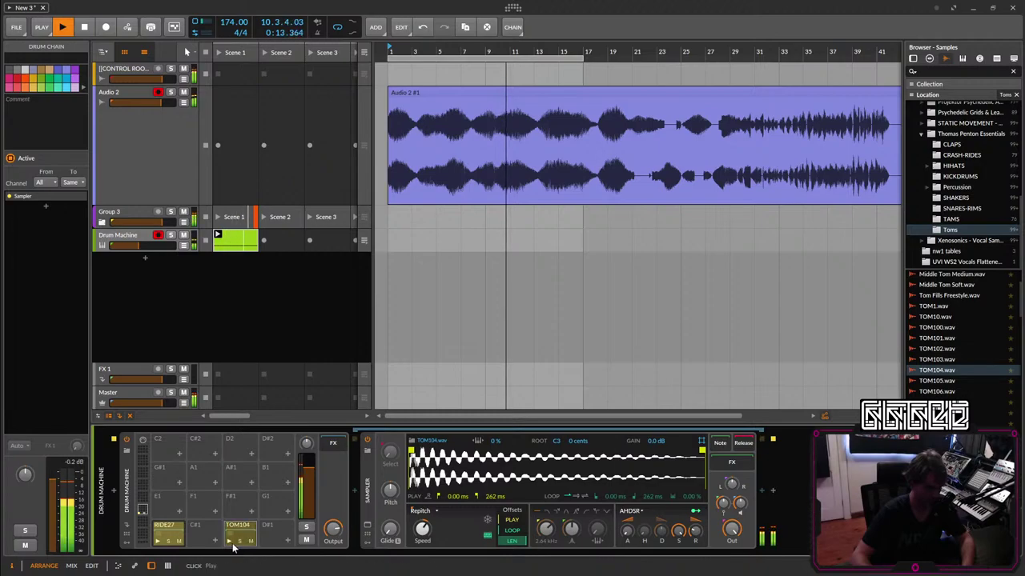
{"action": "left_click", "coordinate": [171, 532]}
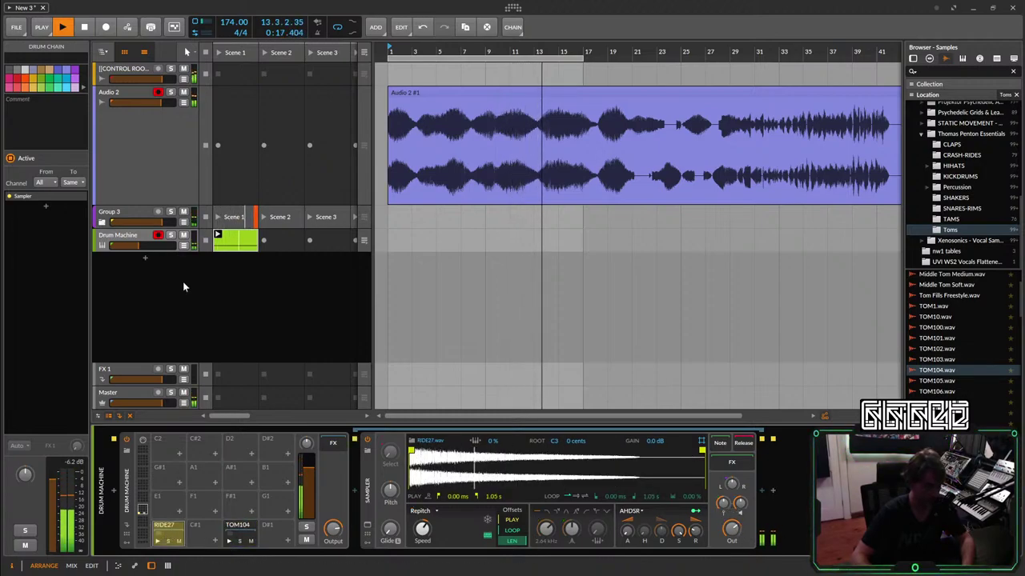
{"action": "left_click", "coordinate": [140, 248]}
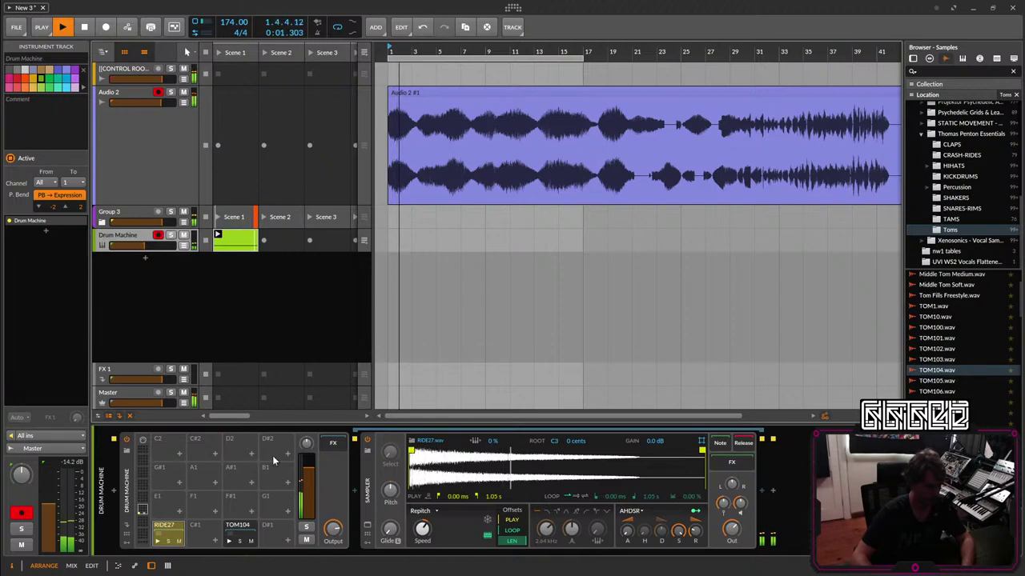
{"action": "left_click", "coordinate": [246, 533]}
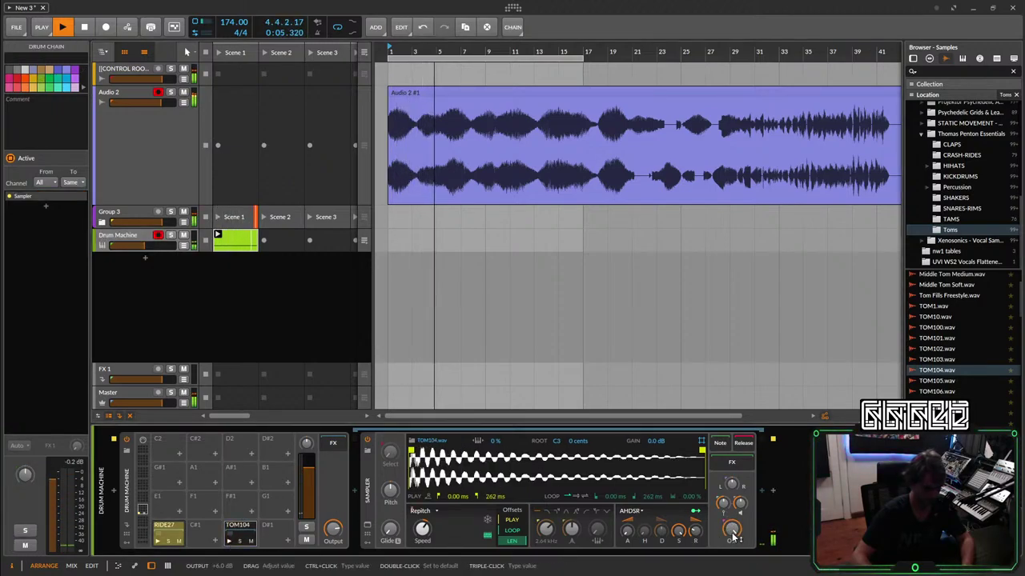
{"action": "left_click_drag", "start_coordinate": [144, 251], "coordinate": [145, 257]}
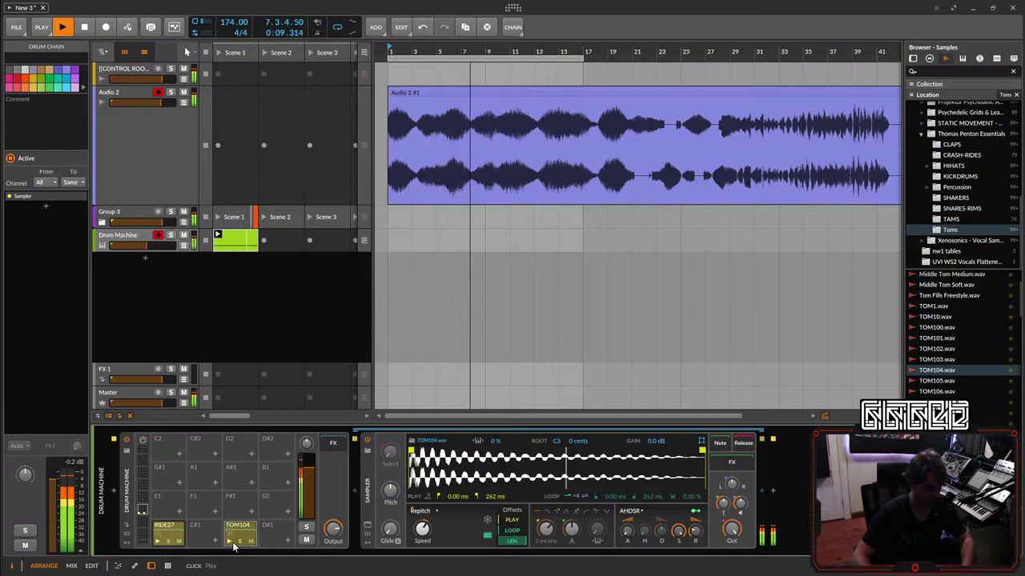
Double the Scene 1 clip's content twice to four bars and add one-beat TOM104 notes at 2.4.4 and 4.4.4.
{"action": "left_click", "coordinate": [246, 238]}
{"action": "double_click", "coordinate": [247, 238]}
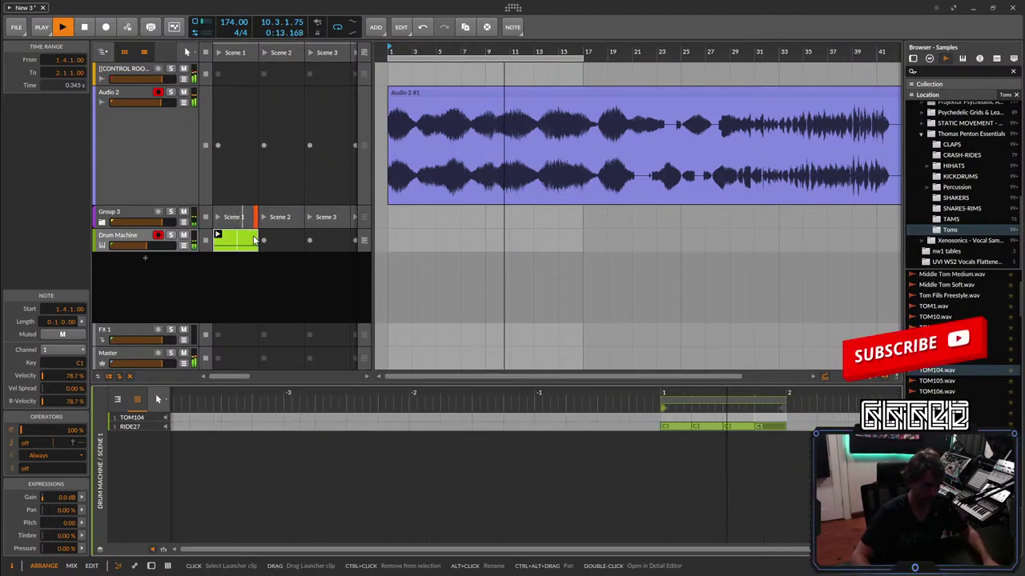
{"action": "right_click", "coordinate": [248, 237]}
{"action": "left_click", "coordinate": [292, 370]}
{"action": "right_click", "coordinate": [234, 238]}
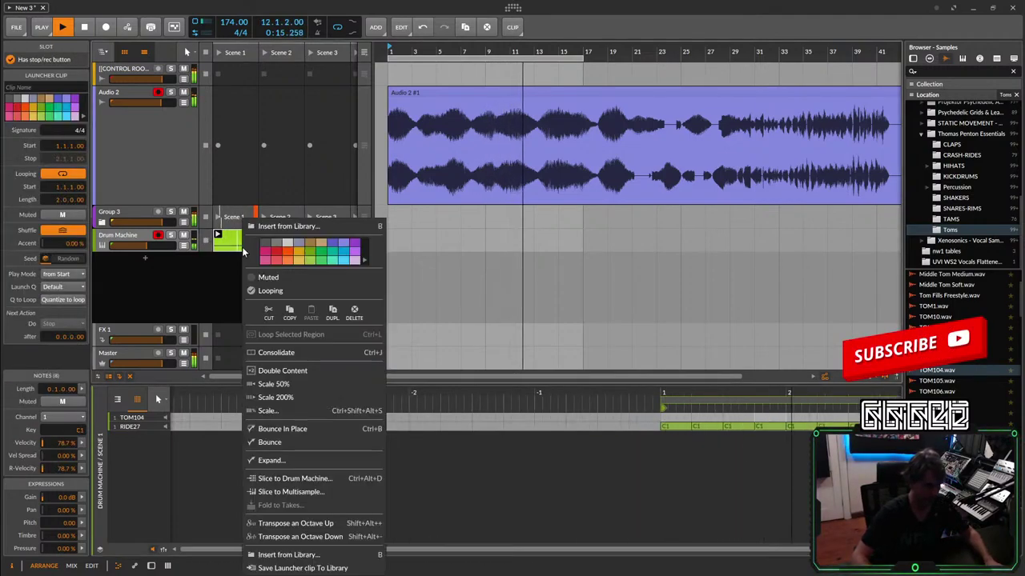
{"action": "left_click", "coordinate": [285, 370]}
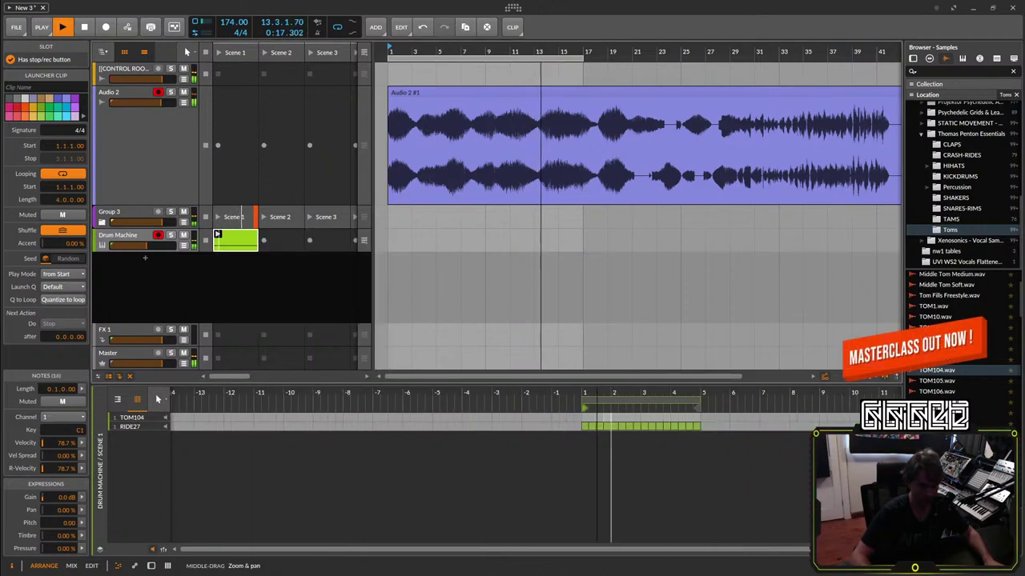
{"action": "double_click", "coordinate": [651, 416]}
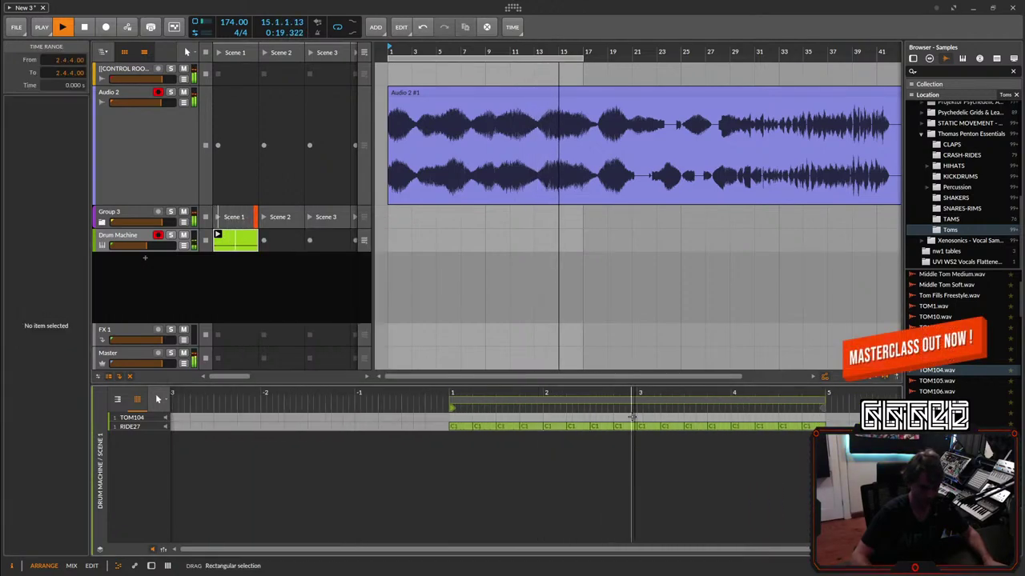
{"action": "double_click", "coordinate": [827, 417]}
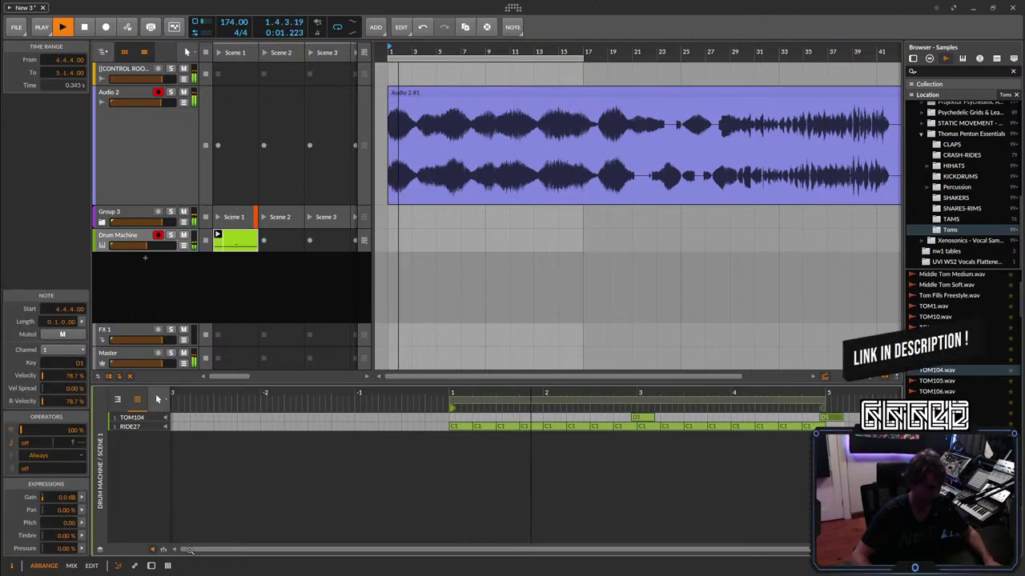
Insert a Freq Shifter after the Sampler in the TOM104 pad's chain.
{"action": "left_click", "coordinate": [152, 566]}
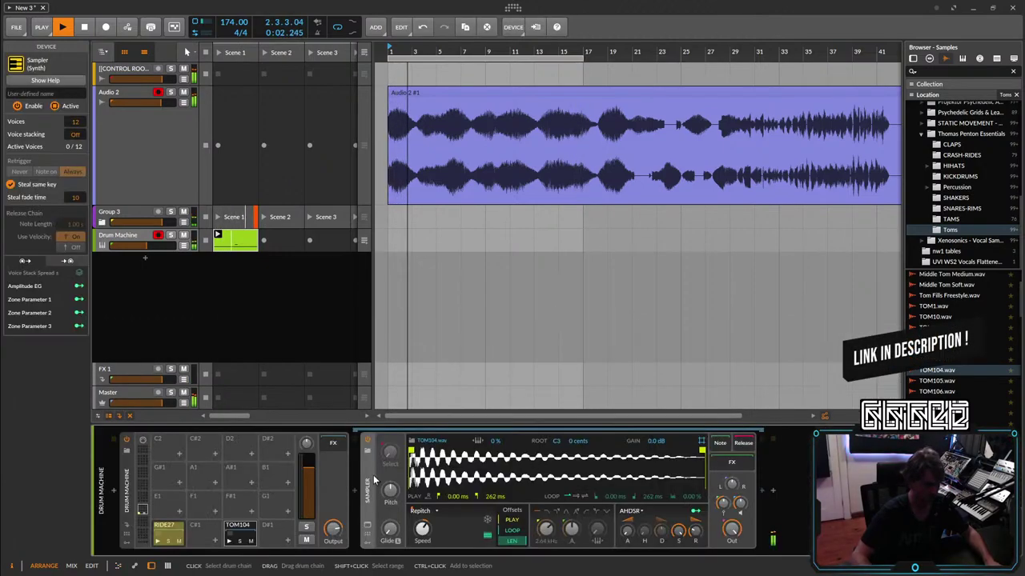
{"action": "left_click", "coordinate": [765, 494]}
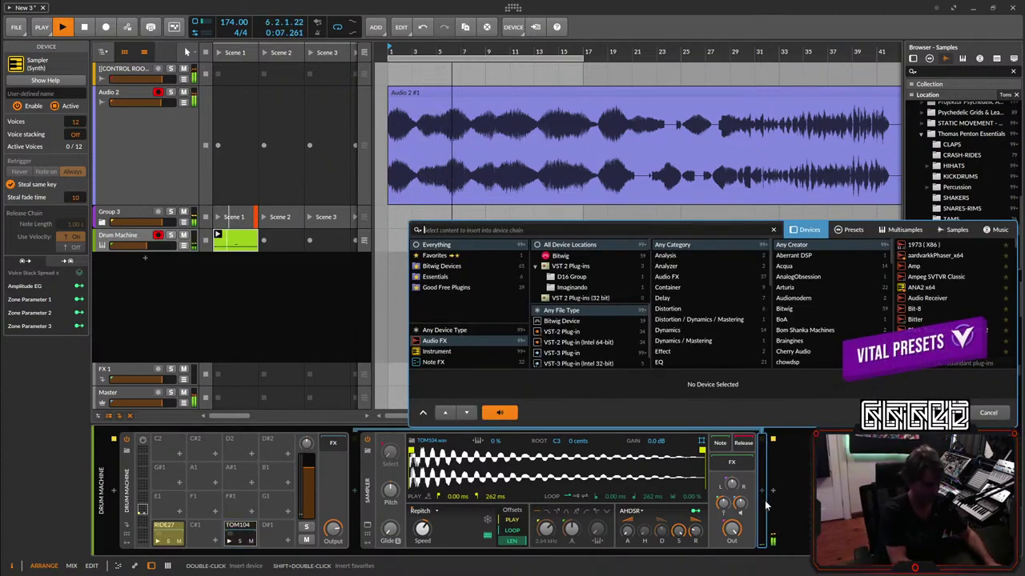
{"action": "type", "text": "freq"}
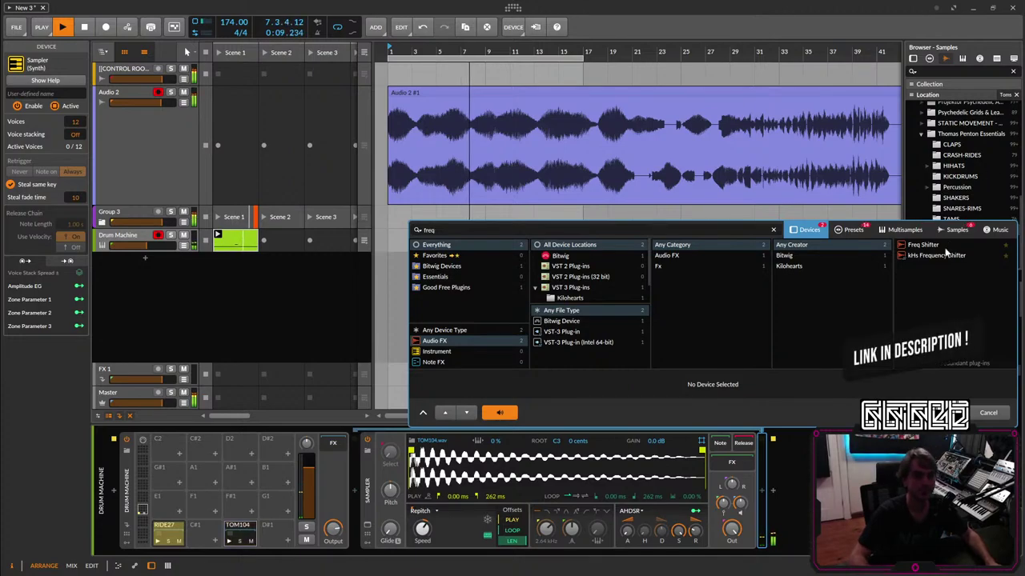
{"action": "double_click", "coordinate": [922, 245]}
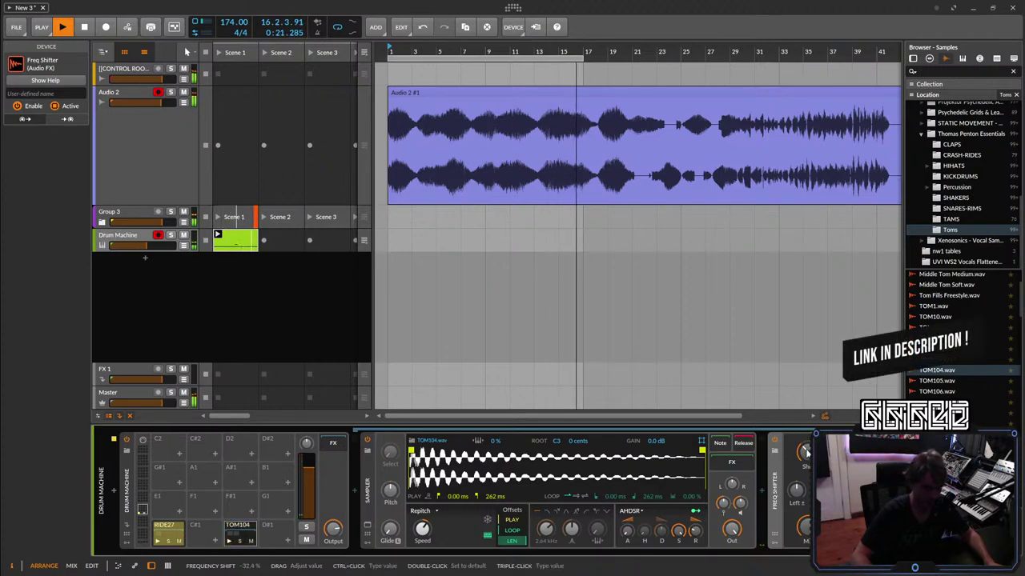
Adjust the Freq Shifter's frequency shift and raise its range to about 265 Hz, restarting playback to hear the tom.
{"action": "left_click_drag", "start_coordinate": [808, 451], "coordinate": [807, 454]}
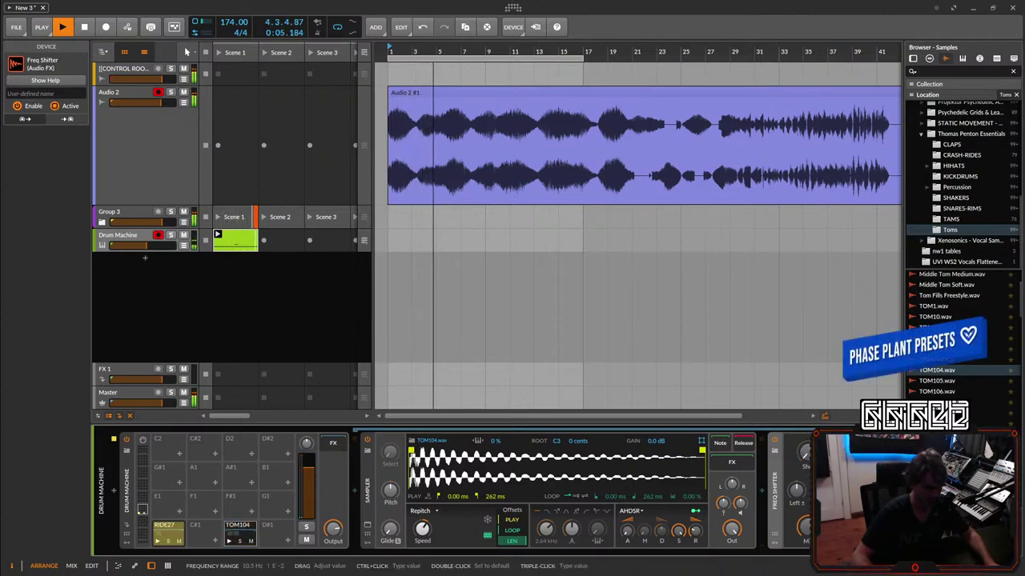
{"action": "left_click_drag", "start_coordinate": [836, 451], "coordinate": [836, 428]}
{"action": "key", "text": "space"}
{"action": "key", "text": "space"}
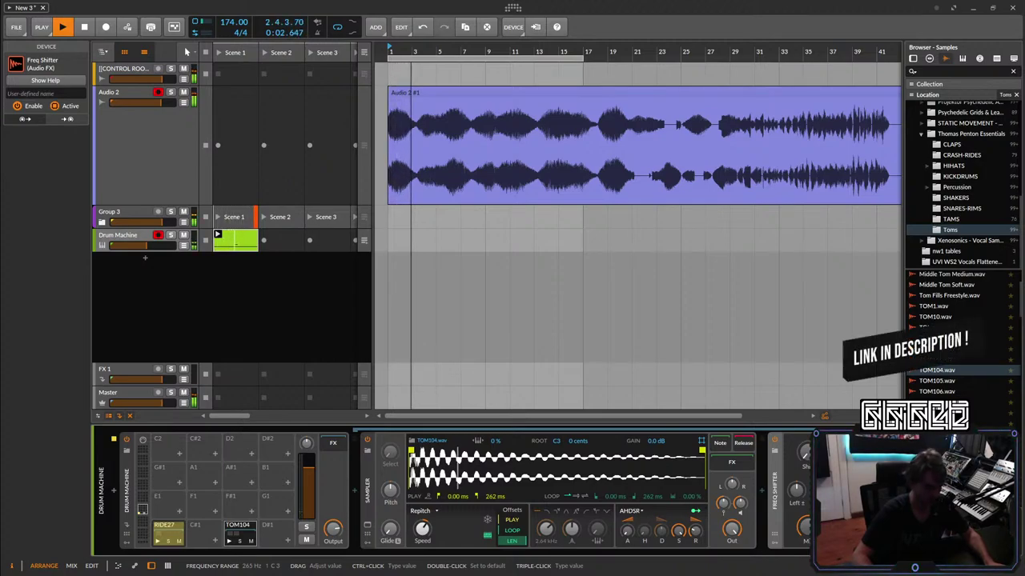
{"action": "key", "text": "space"}
{"action": "key", "text": "space"}
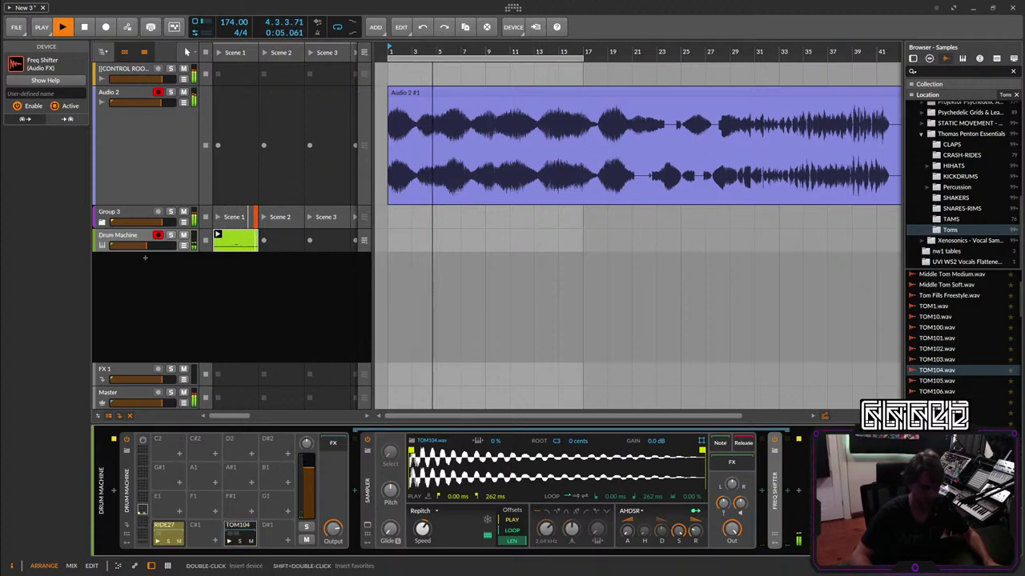
Insert a Distortion after the Freq Shifter in the TOM104 chain and audition it with the mix at about 59%.
{"action": "left_click", "coordinate": [791, 498]}
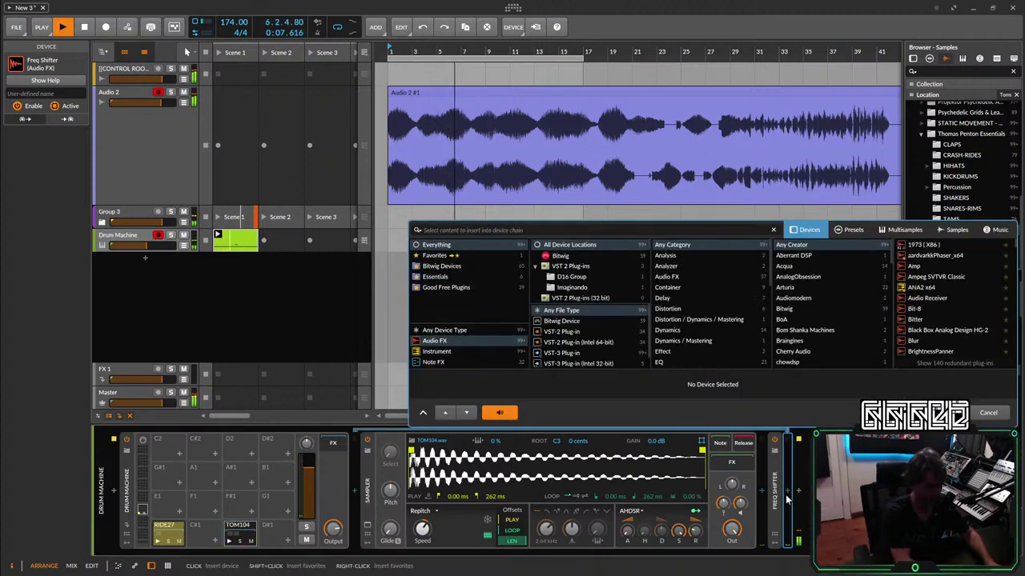
{"action": "type", "text": "dis"}
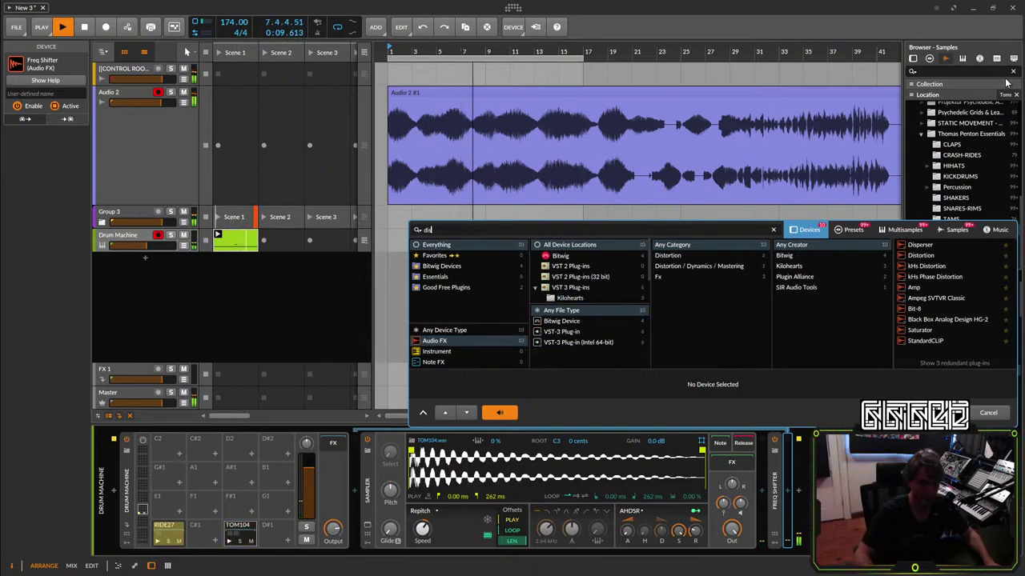
{"action": "double_click", "coordinate": [920, 255]}
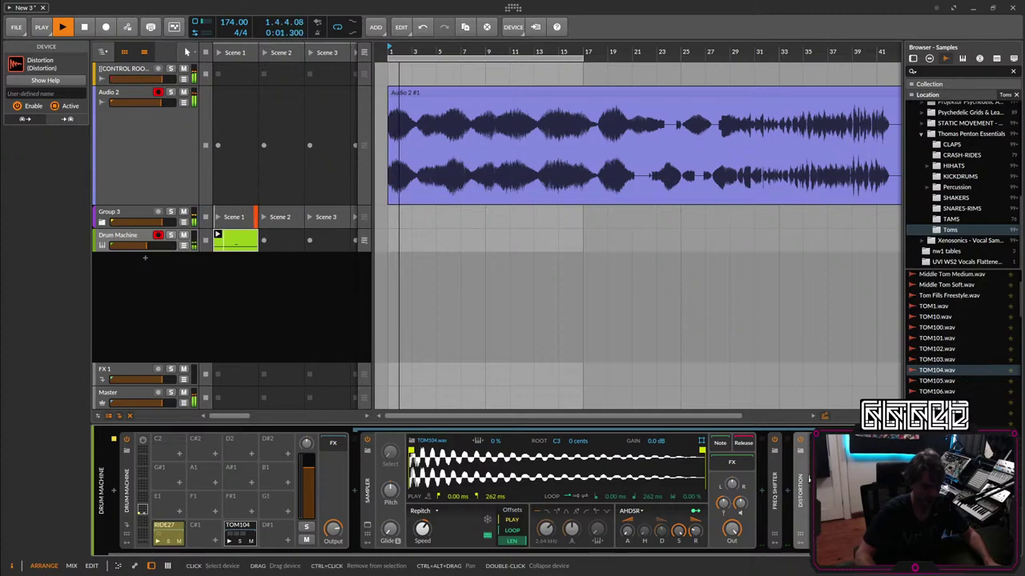
{"action": "double_click", "coordinate": [801, 484]}
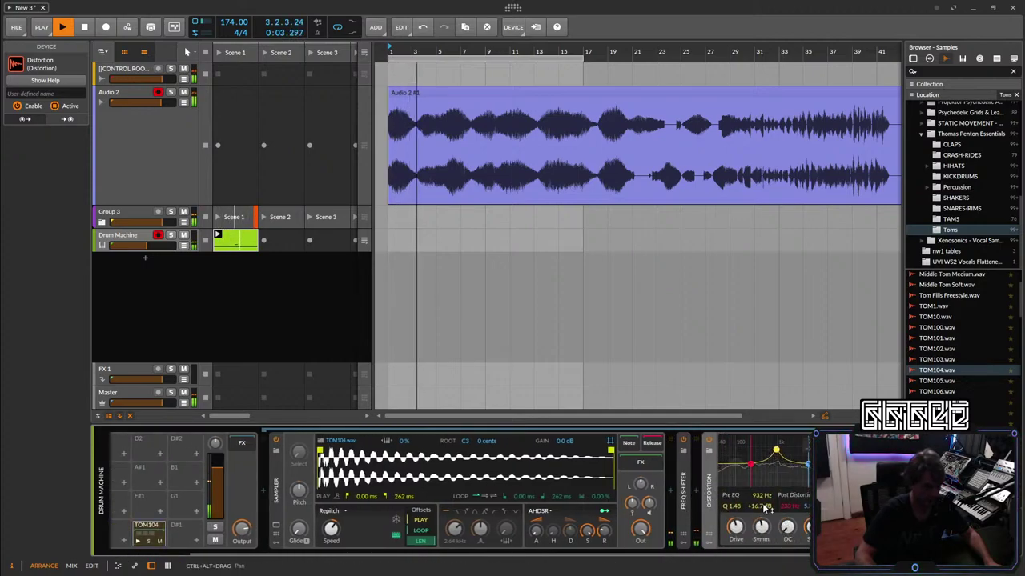
{"action": "key", "text": "space"}
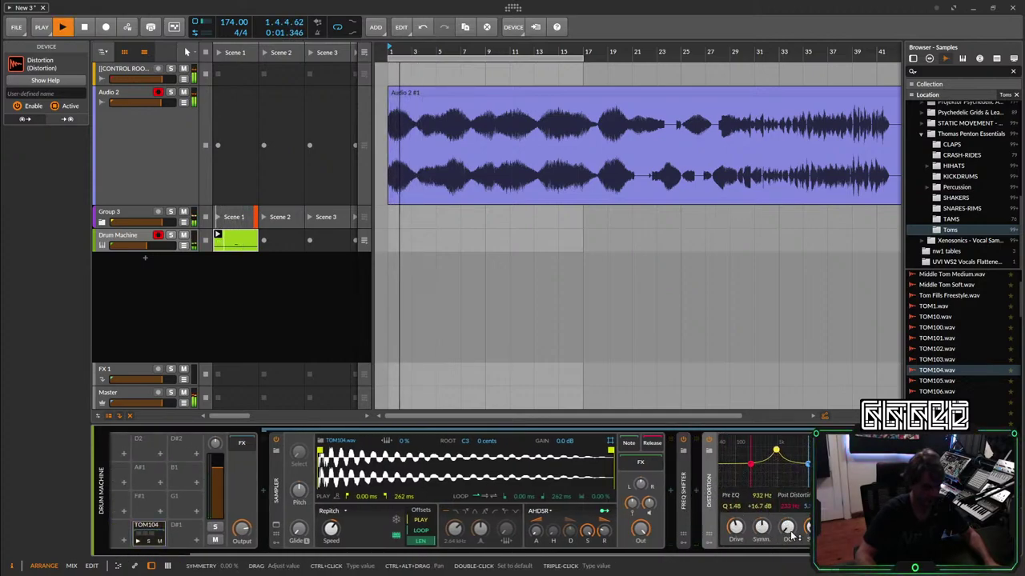
{"action": "mouse_move", "coordinate": [812, 528]}
{"action": "left_mouse_down"}
{"action": "mouse_move", "coordinate": [813, 517]}
{"action": "mouse_move", "coordinate": [813, 531]}
{"action": "left_mouse_up"}
{"action": "key", "text": "space"}
{"action": "key", "text": "space"}
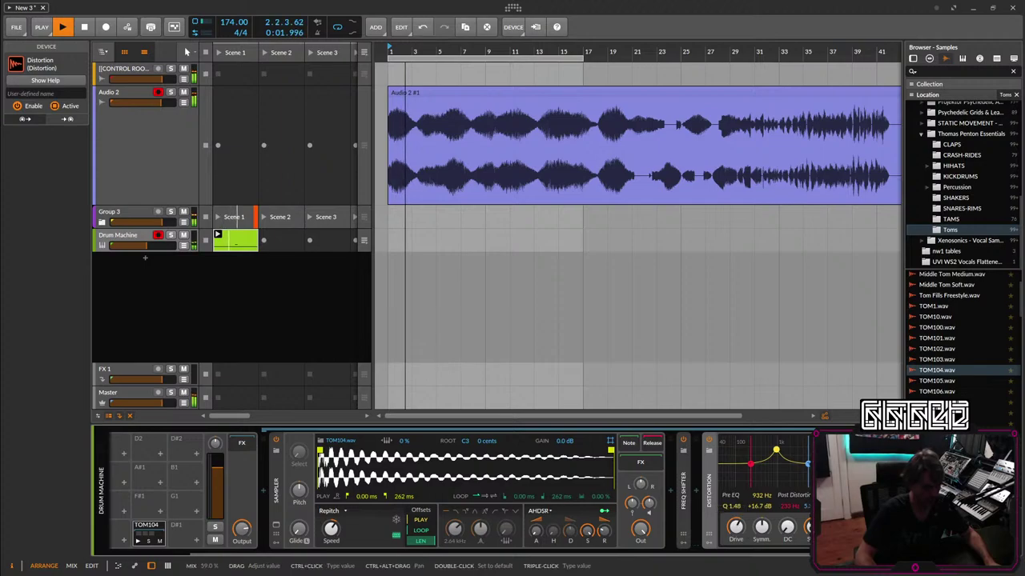
Flatten the Distortion's pre-EQ peak to 0 dB and raise the post-distortion low frequency to about 276 Hz, restarting playback to compare.
{"action": "double_click", "coordinate": [777, 451]}
{"action": "left_click_drag", "start_coordinate": [751, 464], "coordinate": [736, 465]}
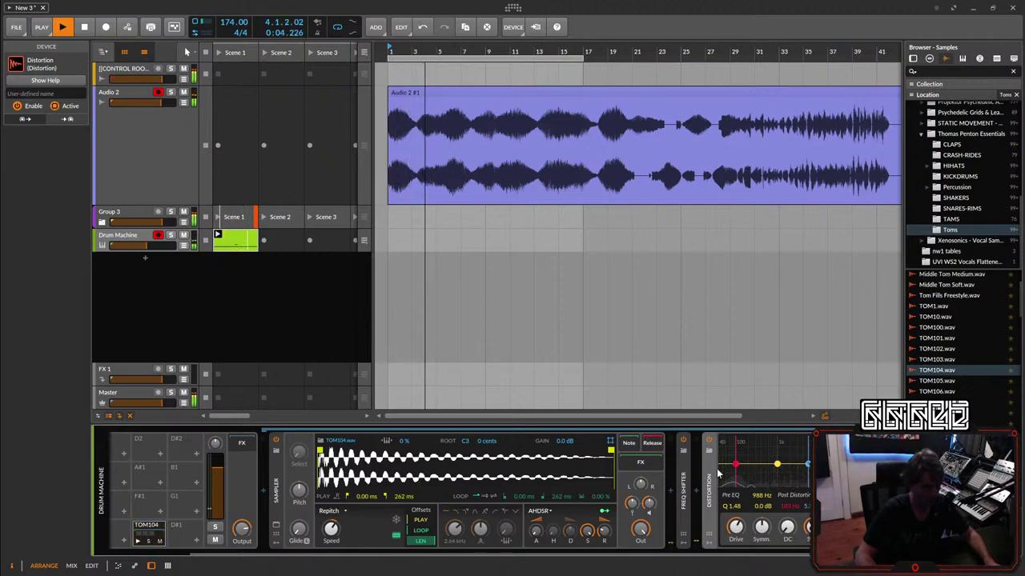
{"action": "left_click_drag", "start_coordinate": [736, 464], "coordinate": [744, 467]}
{"action": "key", "text": "space"}
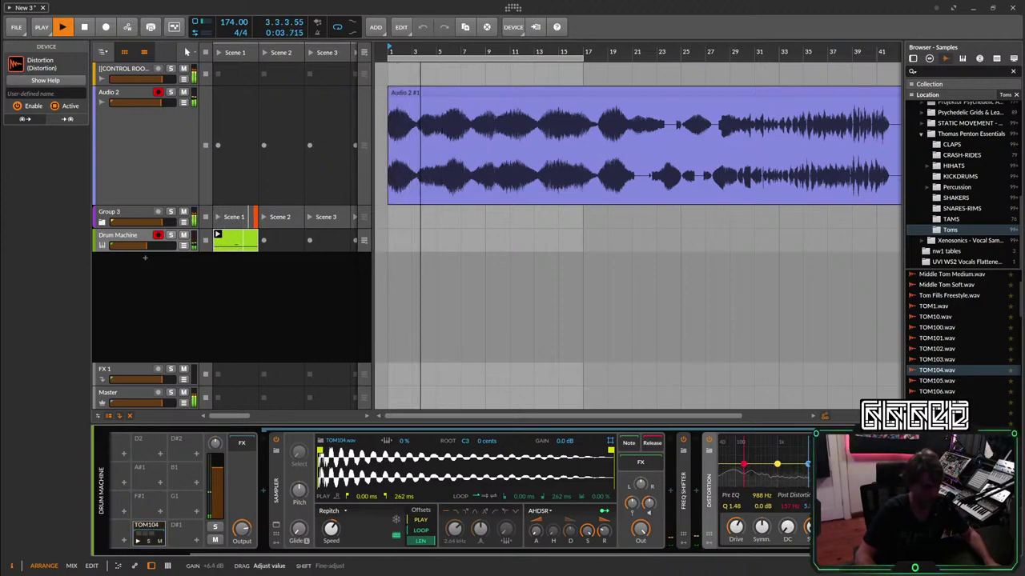
{"action": "left_click_drag", "start_coordinate": [744, 464], "coordinate": [753, 464]}
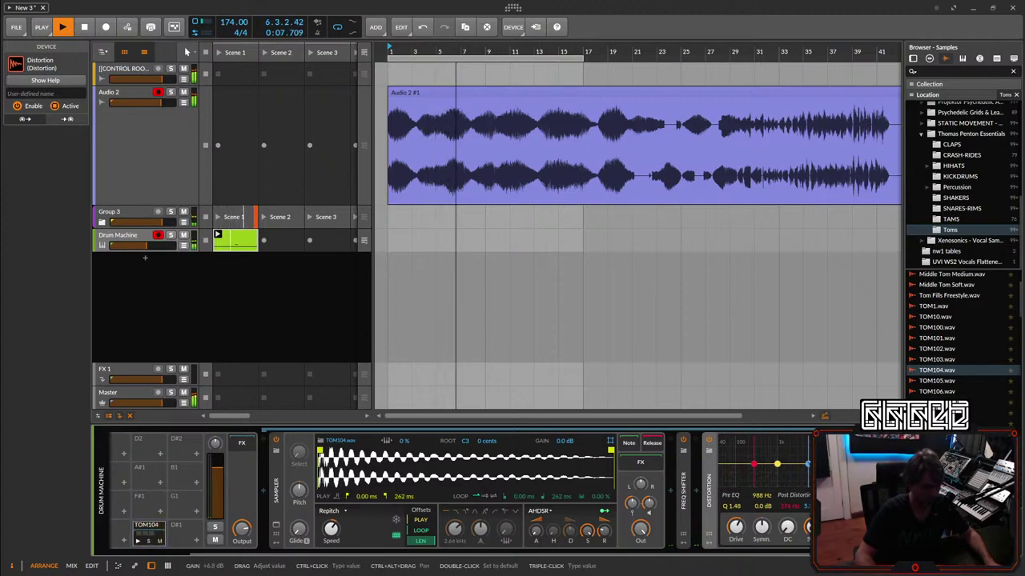
{"action": "key", "text": "space"}
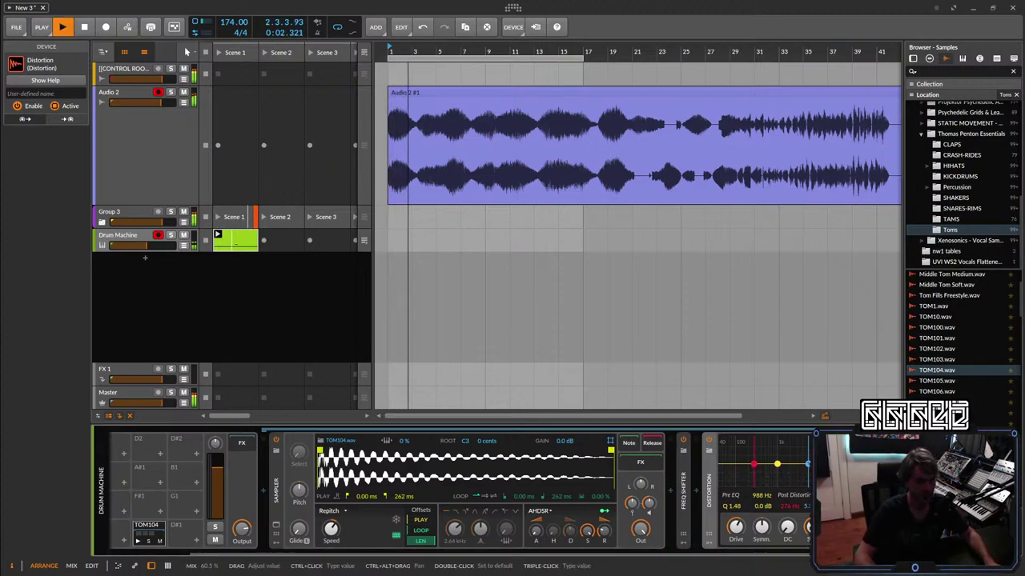
Delete the Distortion from the TOM104 pad's chain.
{"action": "left_click", "coordinate": [707, 493]}
{"action": "key", "text": "Delete"}
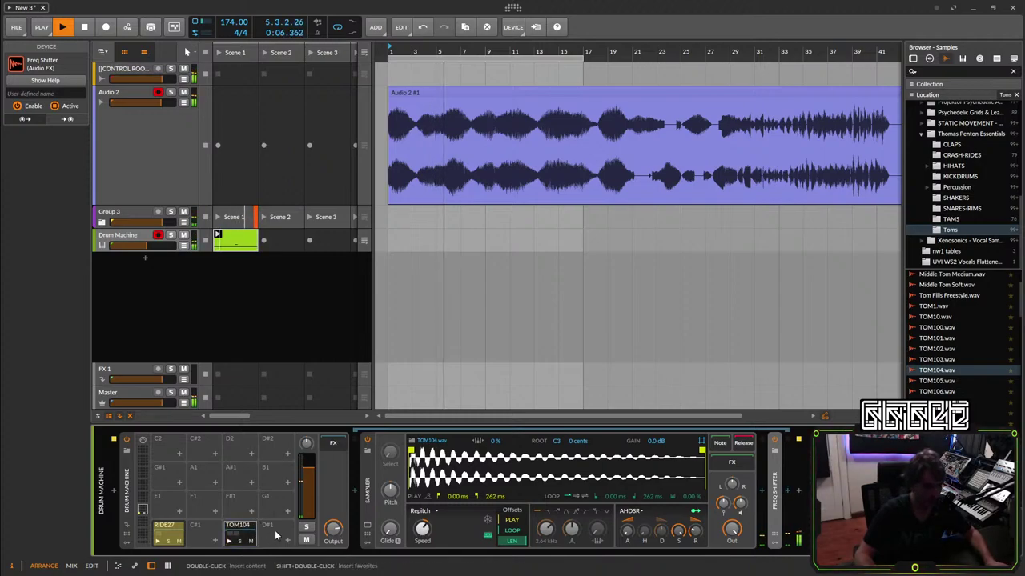
Load the TOM108 sample onto the pad beside TOM104 and insert a Freq Shifter after its Sampler.
{"action": "left_click", "coordinate": [240, 533]}
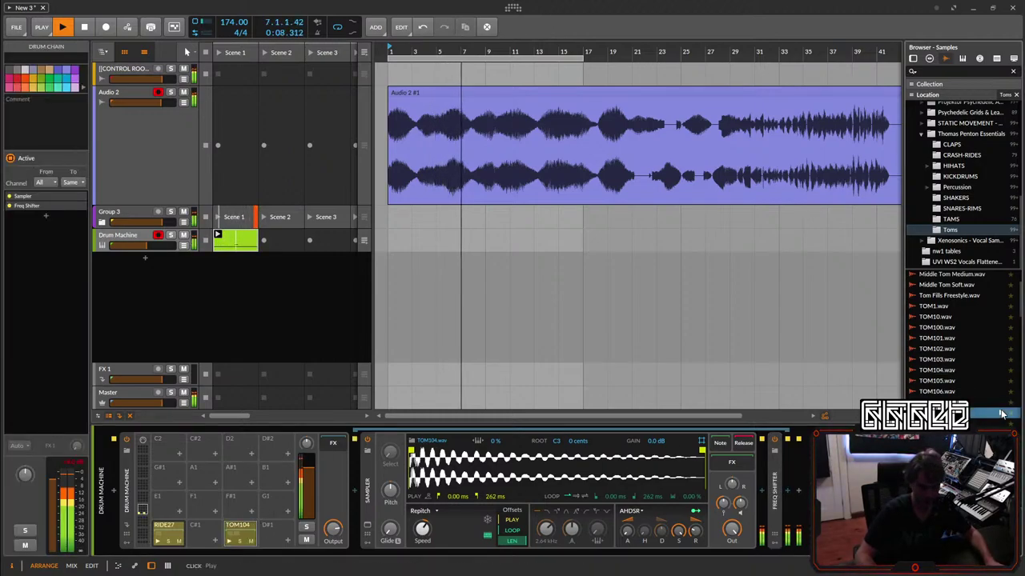
{"action": "left_click_drag", "start_coordinate": [1002, 416], "coordinate": [271, 542]}
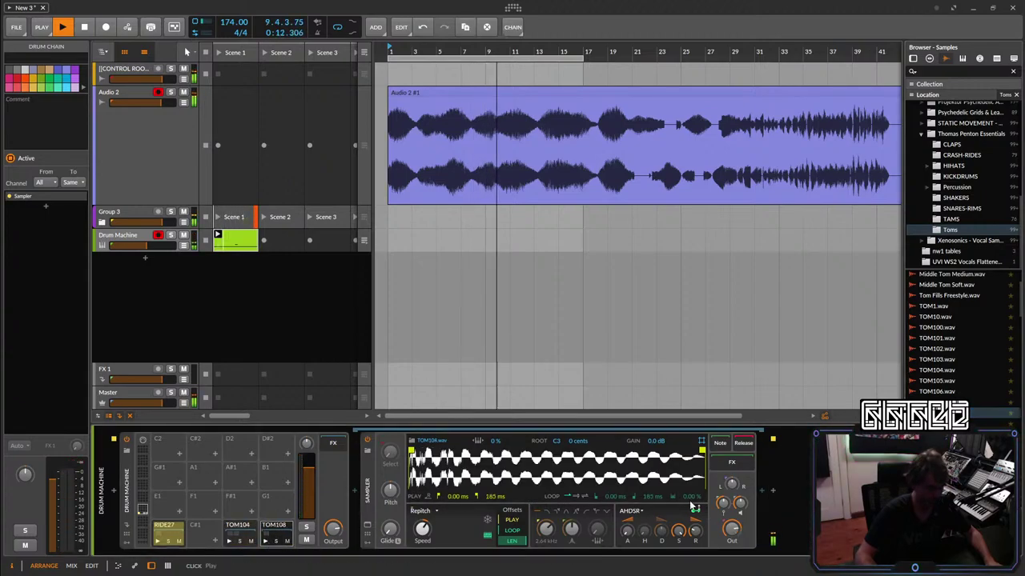
{"action": "left_click", "coordinate": [773, 492]}
{"action": "type", "text": "freq"}
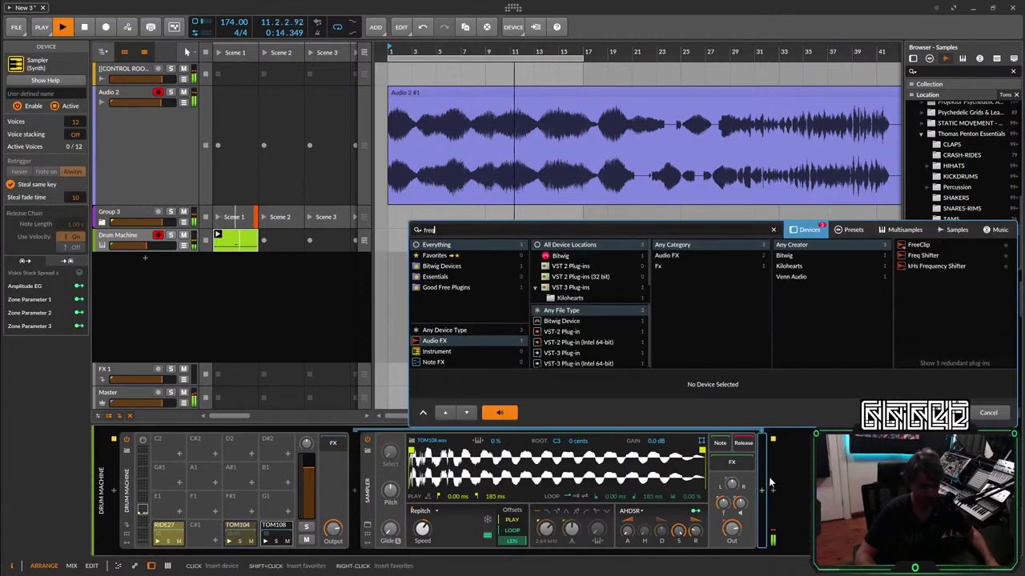
{"action": "left_click", "coordinate": [920, 245]}
{"action": "double_click", "coordinate": [921, 245]}
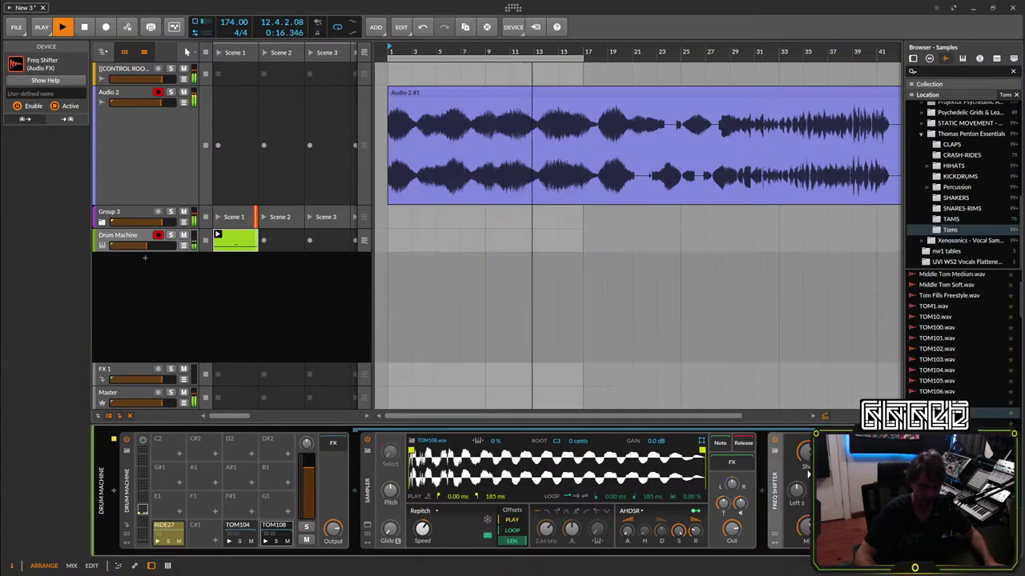
Add one-beat TOM108 notes at 1.4.3, 2.4.3, 3.4.3 and 4.4.3 in the Drum Machine's Scene 1 clip.
{"action": "double_click", "coordinate": [246, 244]}
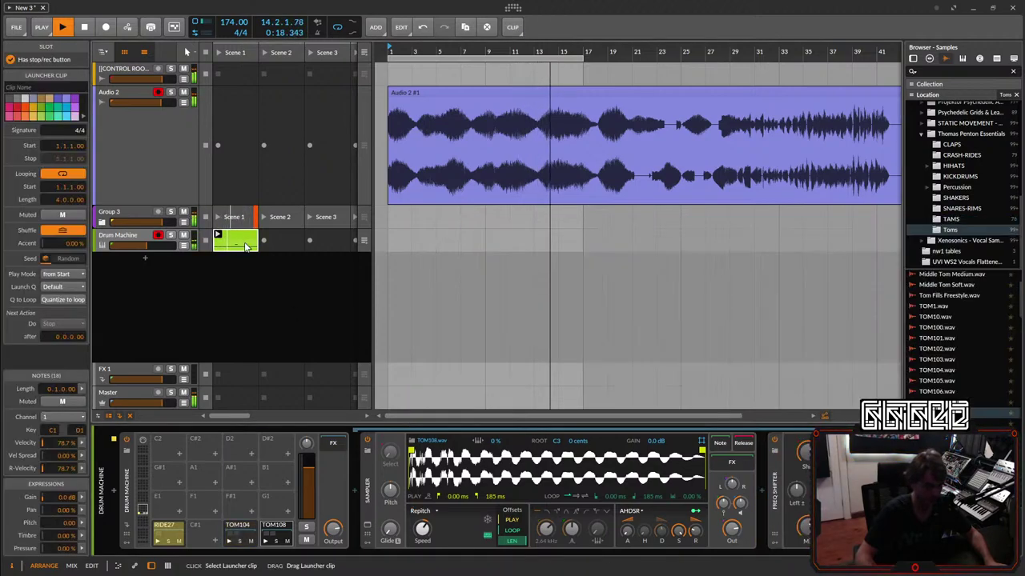
{"action": "scroll", "coordinate": [638, 428], "scroll_direction": "up", "scroll_amount": 2}
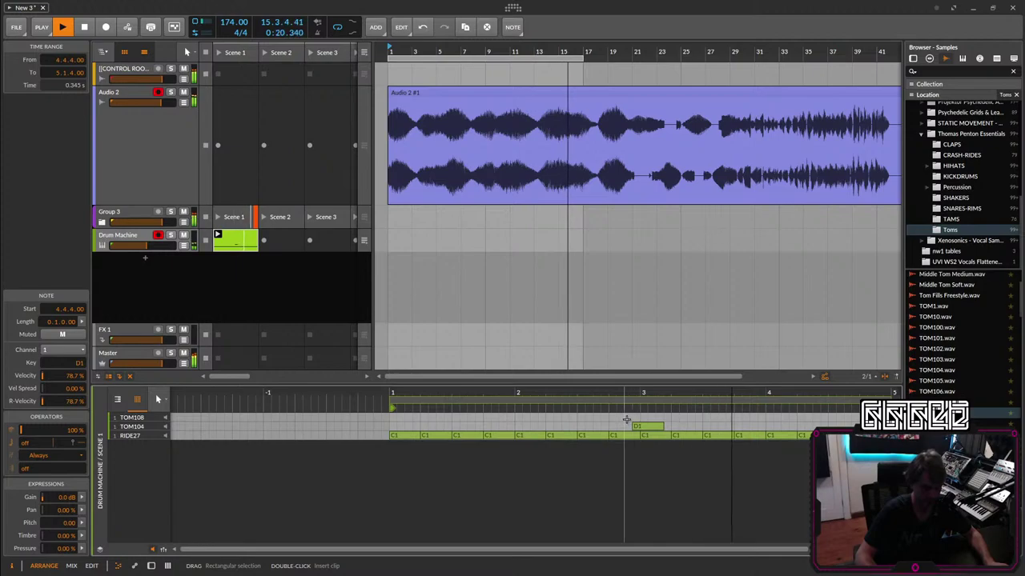
{"action": "double_click", "coordinate": [503, 416]}
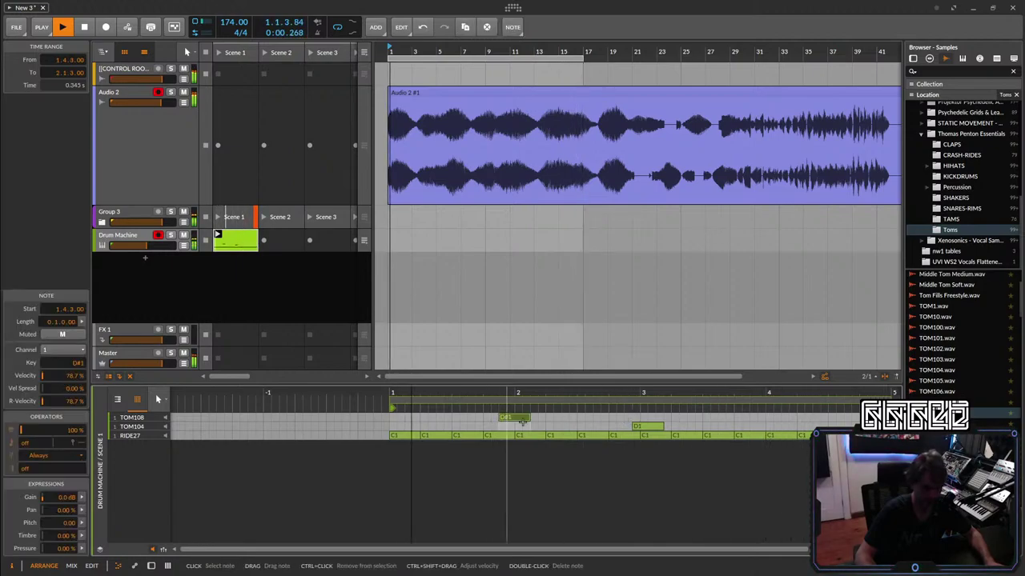
{"action": "double_click", "coordinate": [626, 417]}
{"action": "left_click_drag", "start_coordinate": [837, 425], "coordinate": [735, 423]}
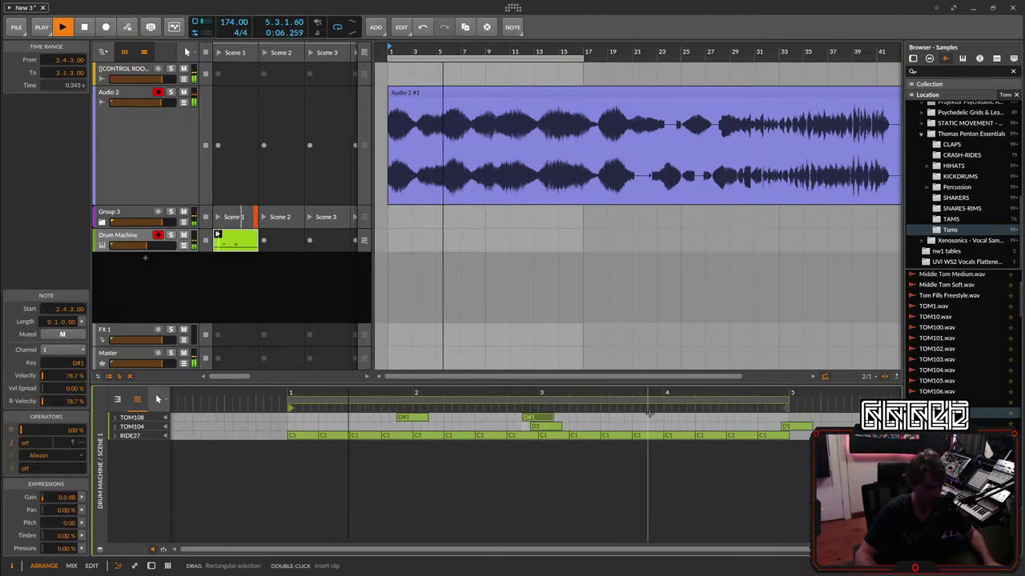
{"action": "left_click", "coordinate": [652, 417]}
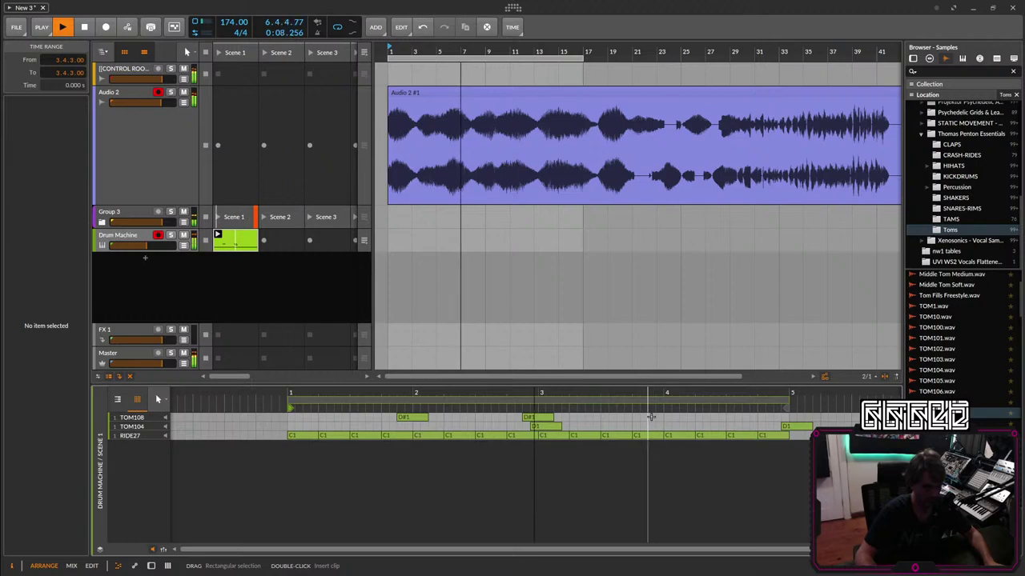
{"action": "double_click", "coordinate": [652, 417]}
{"action": "left_click", "coordinate": [772, 417]}
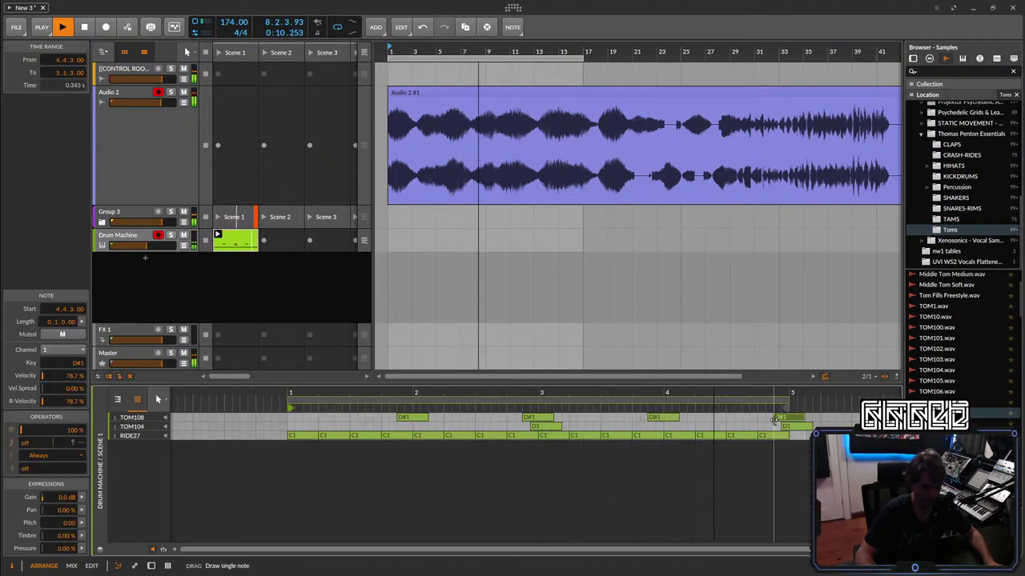
Adjust the range of TOM108's Freq Shifter and set its frequency shift to about 71.5% while auditioning the loop.
{"action": "left_click", "coordinate": [150, 566]}
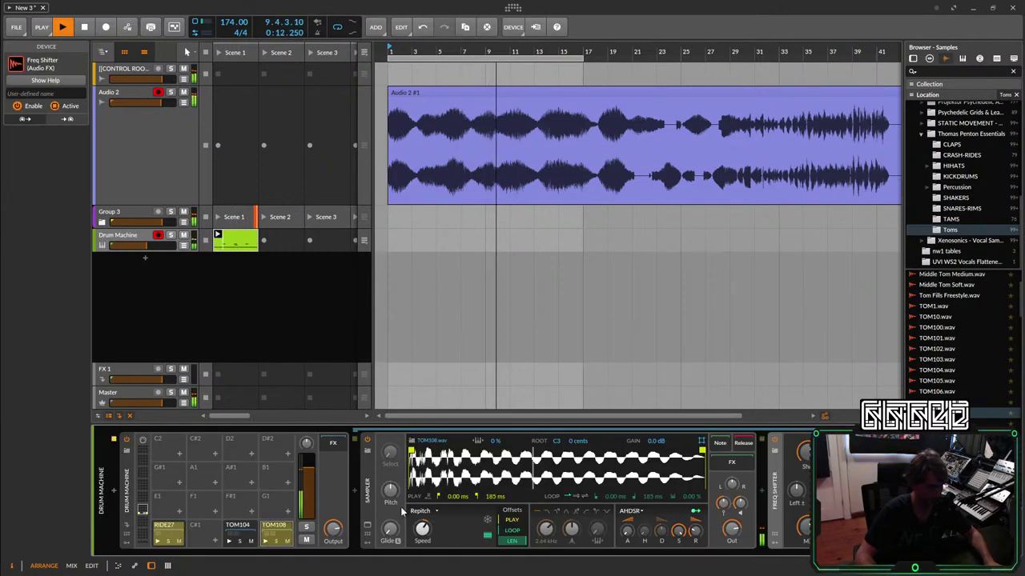
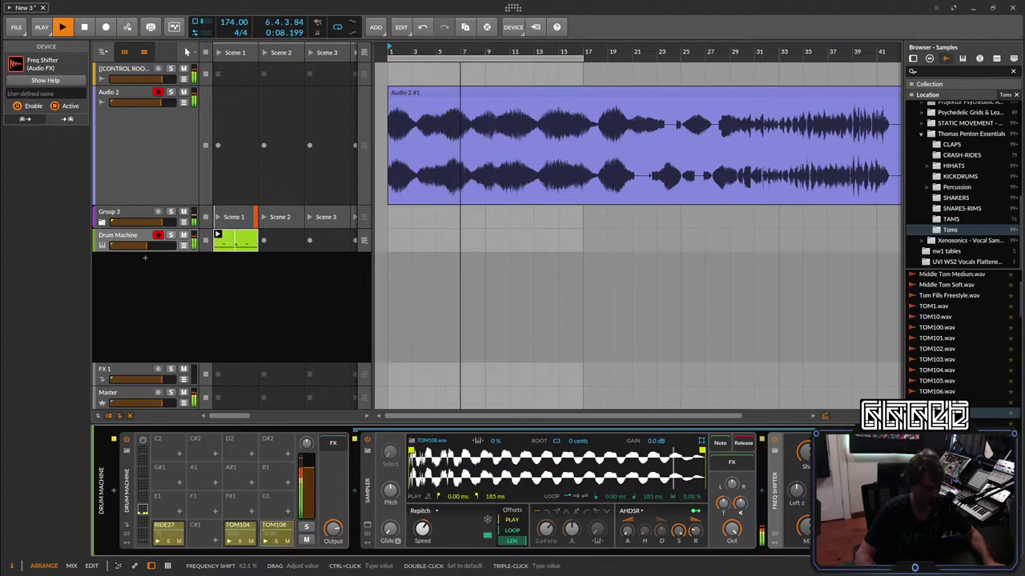
{"action": "key", "text": "space"}
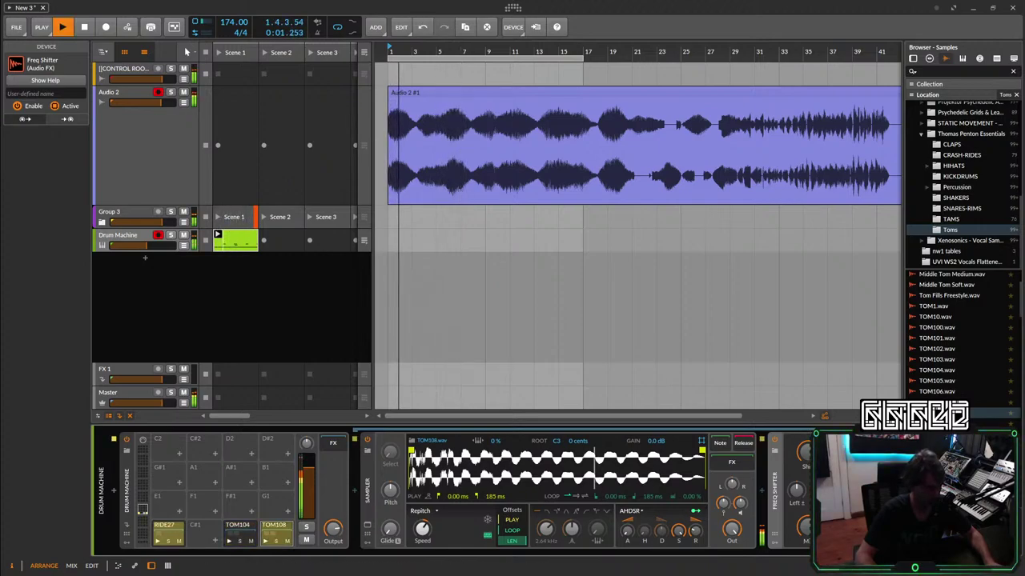
{"action": "key", "text": "space"}
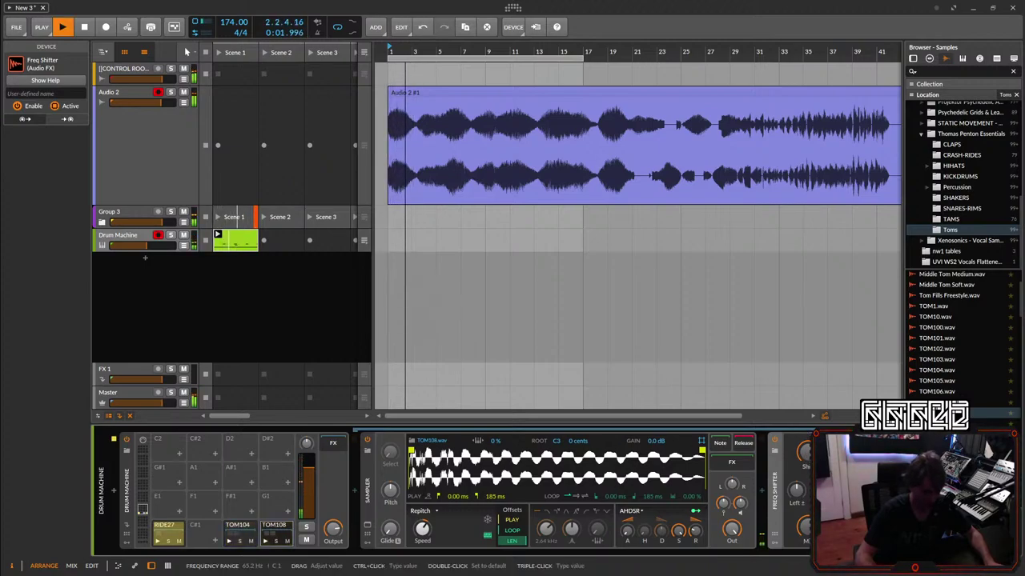
{"action": "key", "text": "space"}
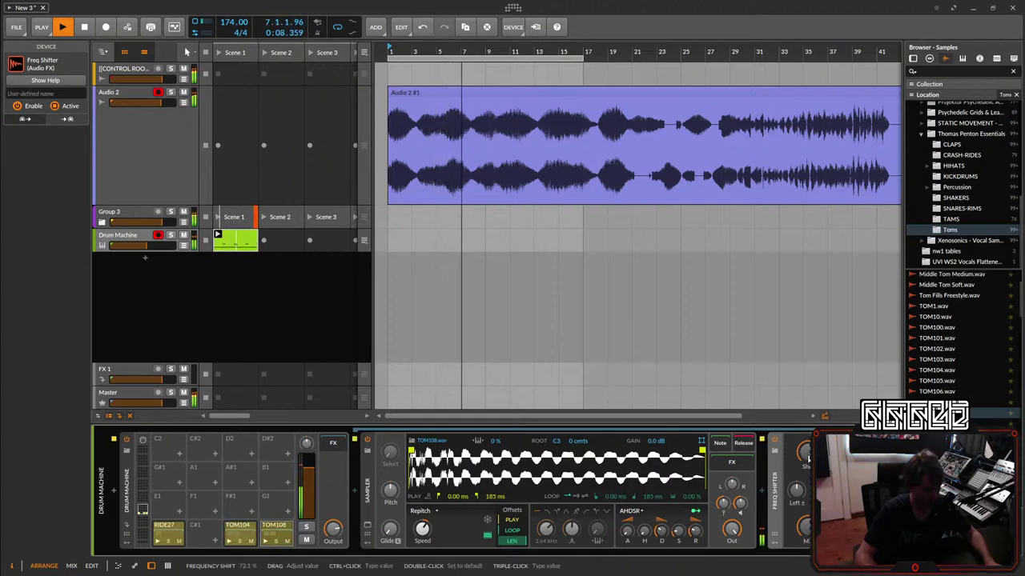
{"action": "left_click_drag", "start_coordinate": [806, 457], "coordinate": [807, 458]}
{"action": "key", "text": "space"}
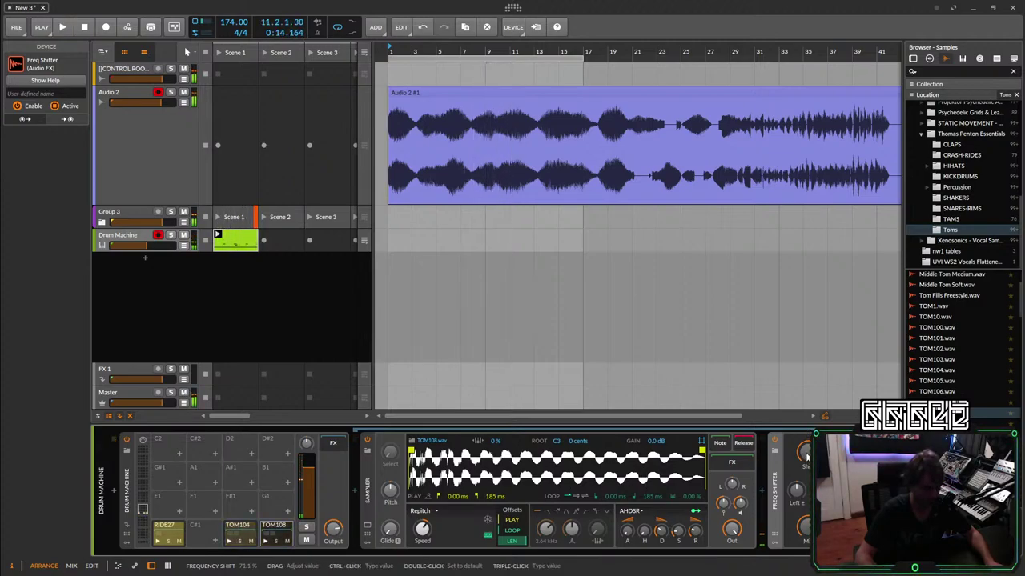
Move the first TOM108 note to 1.2.3 and add a one-beat TOM104 note at 1.3.2, restarting playback.
{"action": "double_click", "coordinate": [238, 240]}
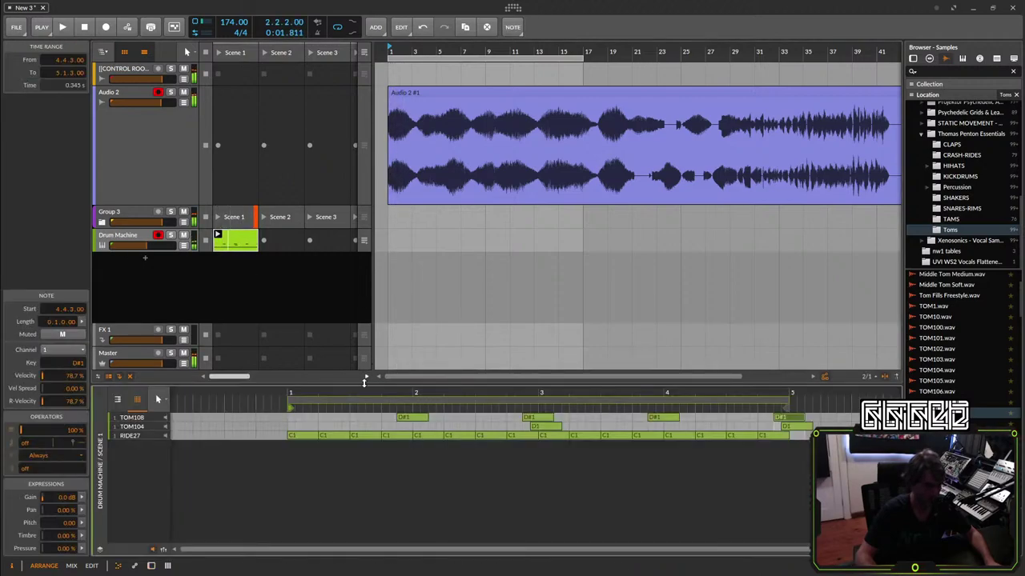
{"action": "left_click_drag", "start_coordinate": [403, 420], "coordinate": [346, 426]}
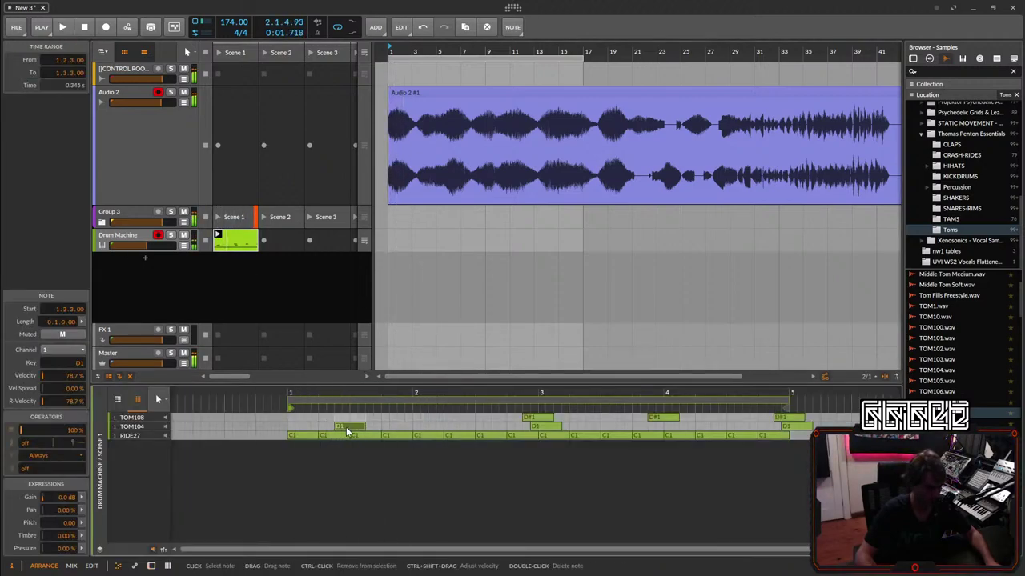
{"action": "left_click_drag", "start_coordinate": [353, 427], "coordinate": [346, 418]}
{"action": "key", "text": "space"}
{"action": "key", "text": "space"}
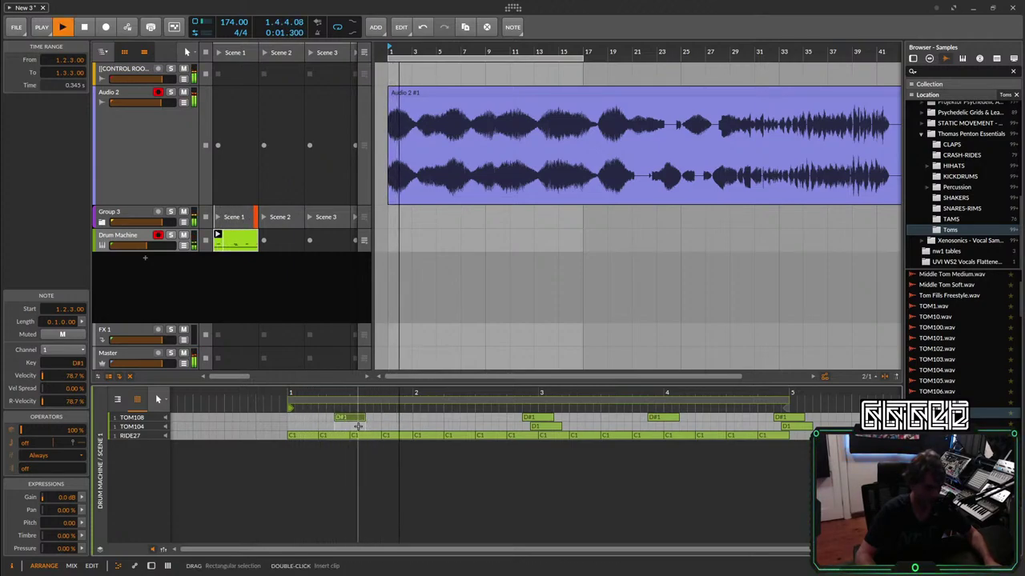
{"action": "double_click", "coordinate": [362, 427]}
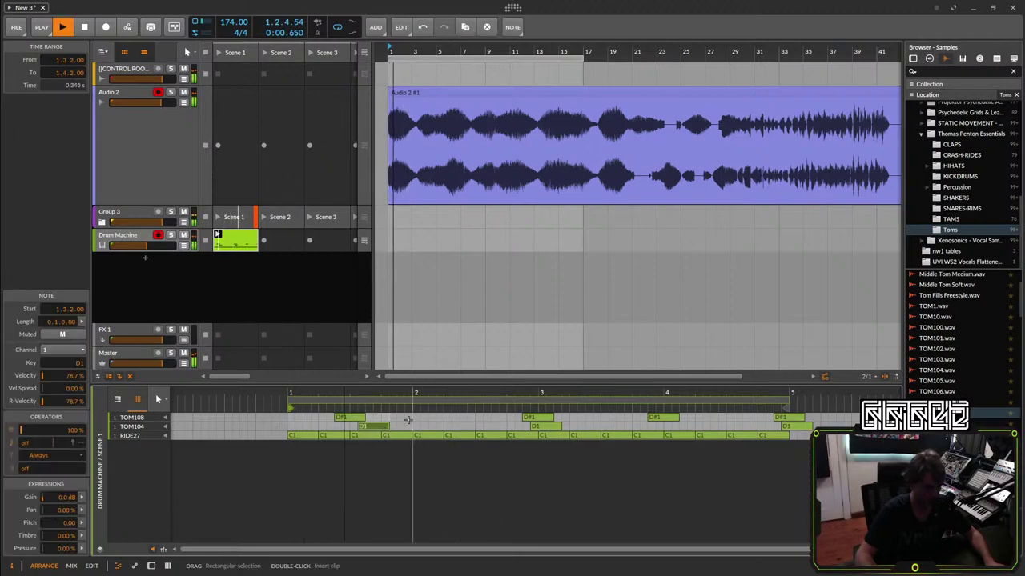
Move the first TOM104 note to 1.3.3 and delete the TOM108 note at 2.4.3.
{"action": "left_click_drag", "start_coordinate": [382, 432], "coordinate": [417, 422]}
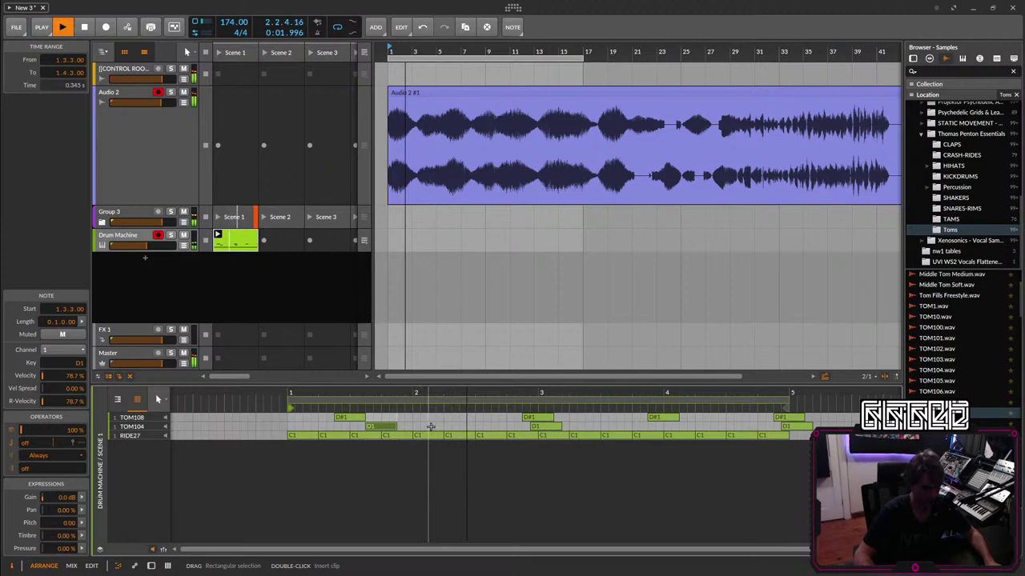
{"action": "left_click", "coordinate": [534, 417]}
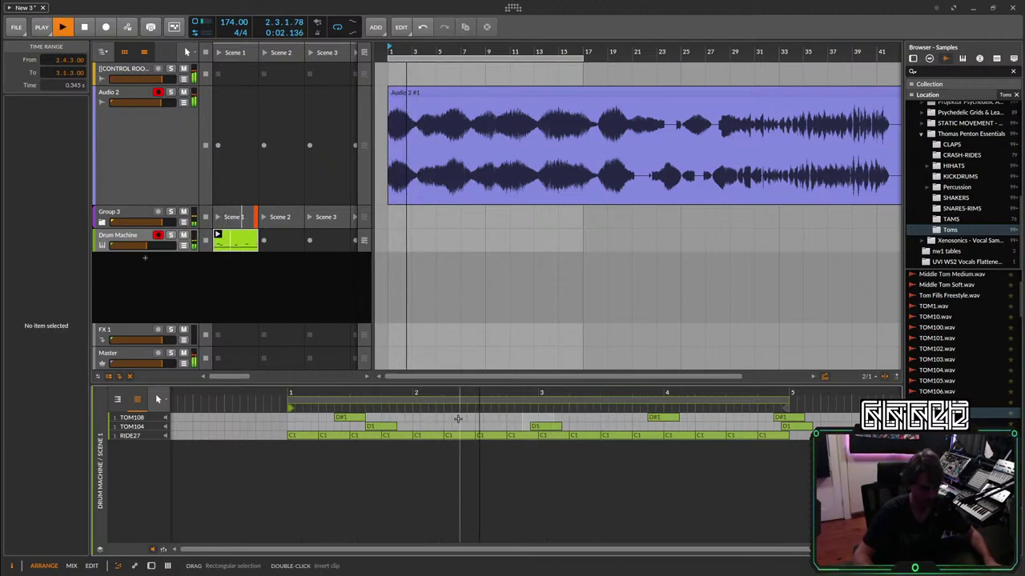
Add TOM108 notes at 2.2.3 and 1.4.3 and a TOM104 note at 3.3.3, and restart playback to hear the pattern.
{"action": "double_click", "coordinate": [460, 417]}
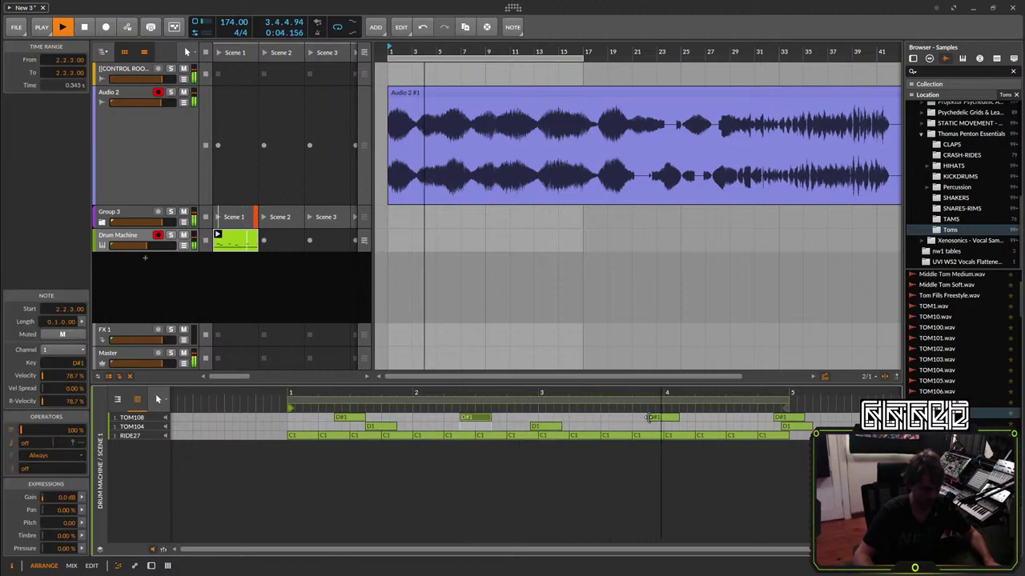
{"action": "left_click", "coordinate": [617, 426]}
{"action": "double_click", "coordinate": [620, 426]}
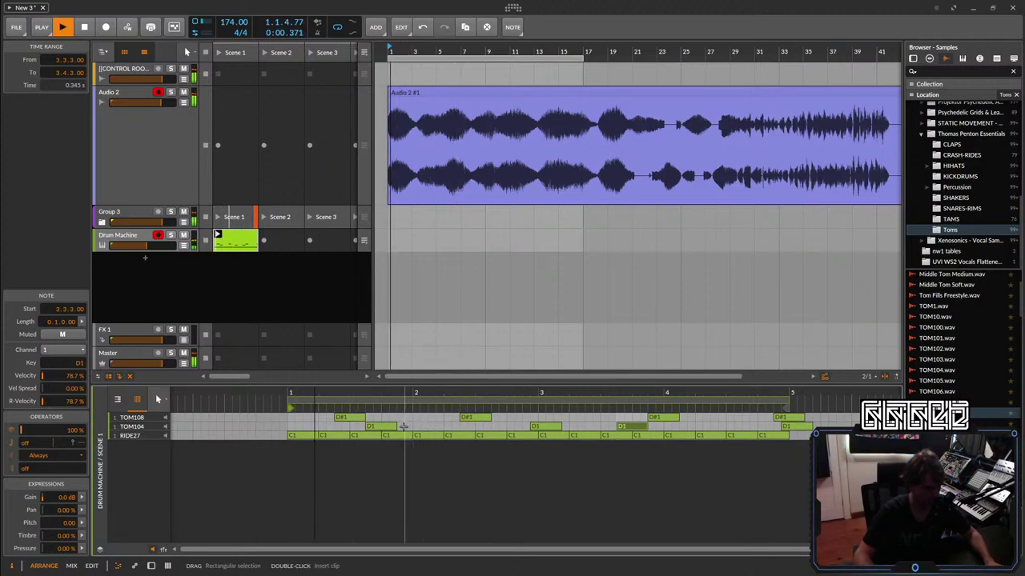
{"action": "double_click", "coordinate": [400, 418]}
{"action": "key", "text": "space"}
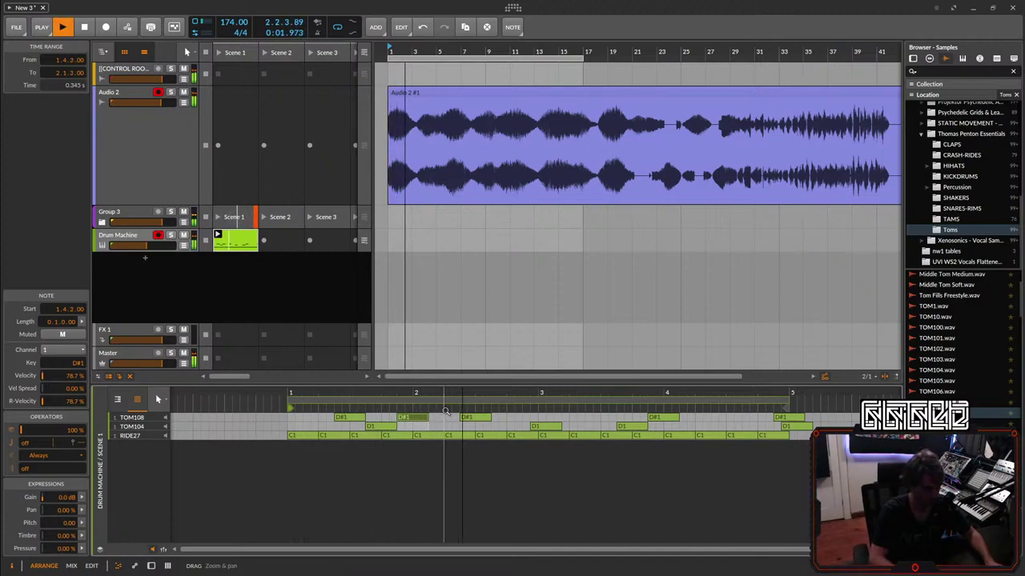
{"action": "key", "text": "space"}
{"action": "key", "text": "space"}
Move the middle TOM104 note to 2.4.3, the last TOM108 note to 4.4.1 and the last TOM104 note to 4.4.3.
{"action": "left_click_drag", "start_coordinate": [536, 425], "coordinate": [528, 425]}
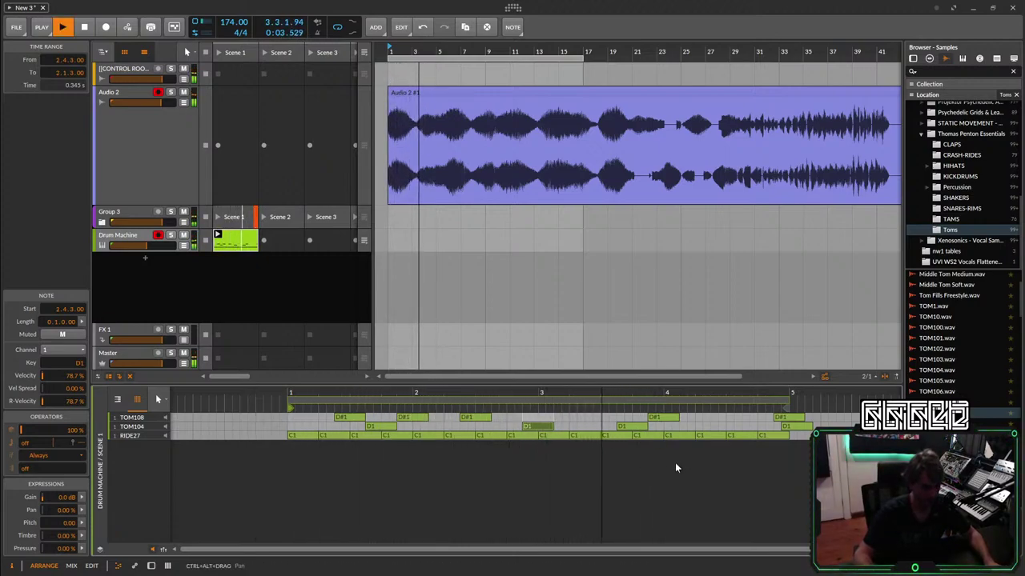
{"action": "left_click", "coordinate": [793, 417]}
{"action": "left_click", "coordinate": [790, 427]}
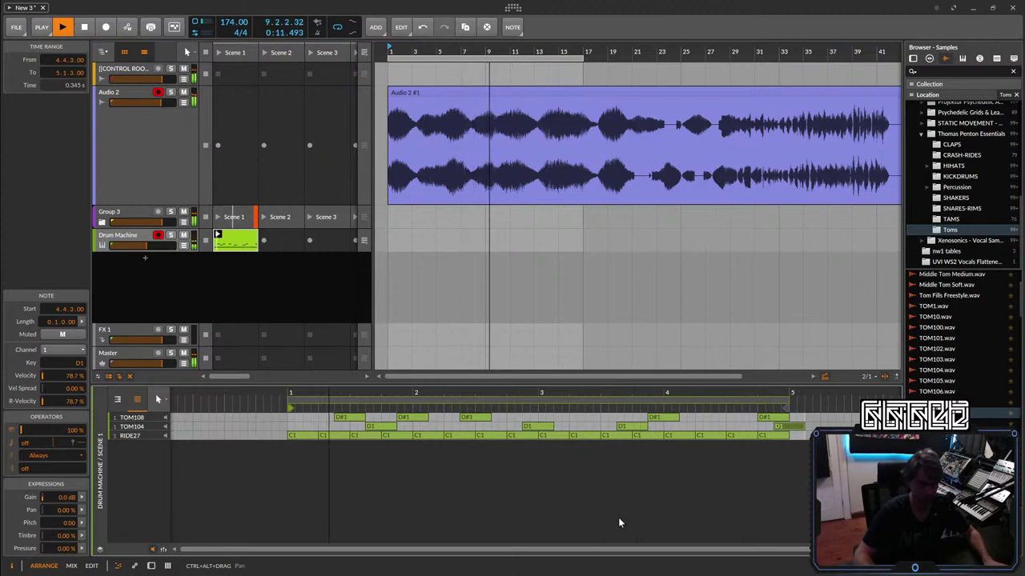
Show the device chain and set the Drum Machine track's volume to -8.8 dB.
{"action": "left_click", "coordinate": [150, 566]}
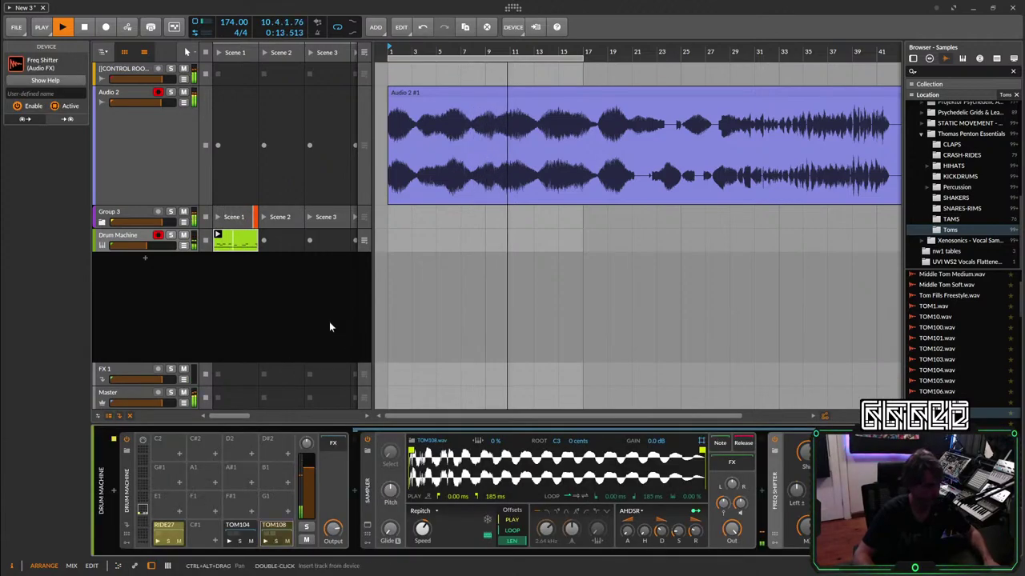
{"action": "left_click_drag", "start_coordinate": [147, 246], "coordinate": [149, 246]}
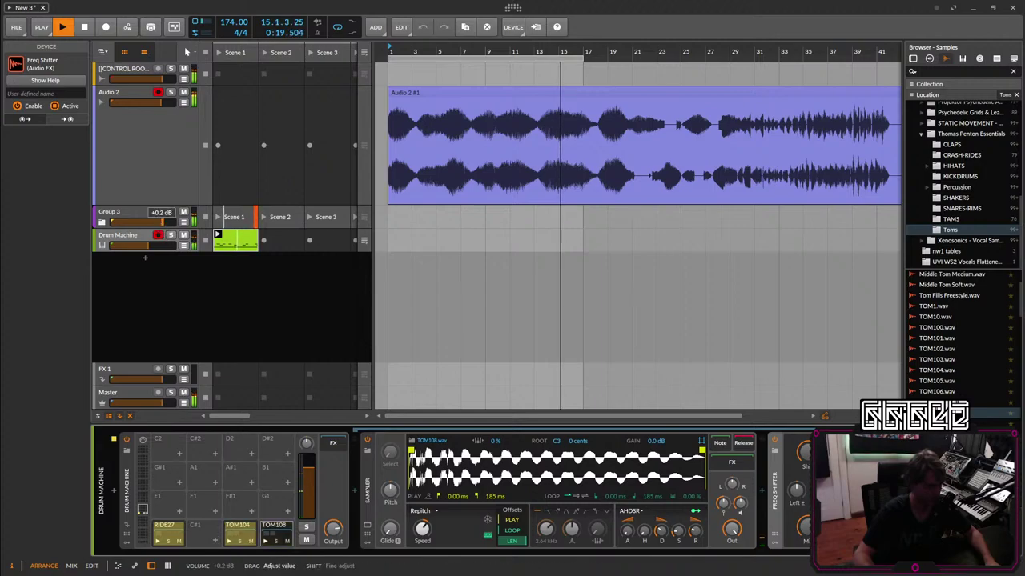
{"action": "left_click_drag", "start_coordinate": [147, 246], "coordinate": [146, 246]}
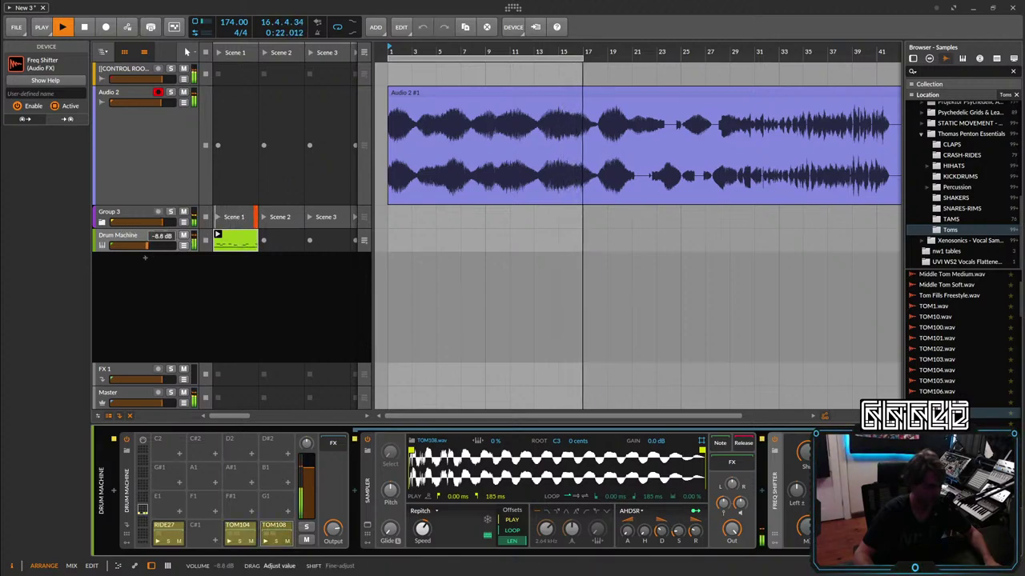
Fold Group 3 to hide its drum tracks in the track list.
{"action": "left_click", "coordinate": [101, 222]}
{"action": "left_click_drag", "start_coordinate": [134, 258], "coordinate": [138, 233]}
{"action": "left_click", "coordinate": [102, 222]}
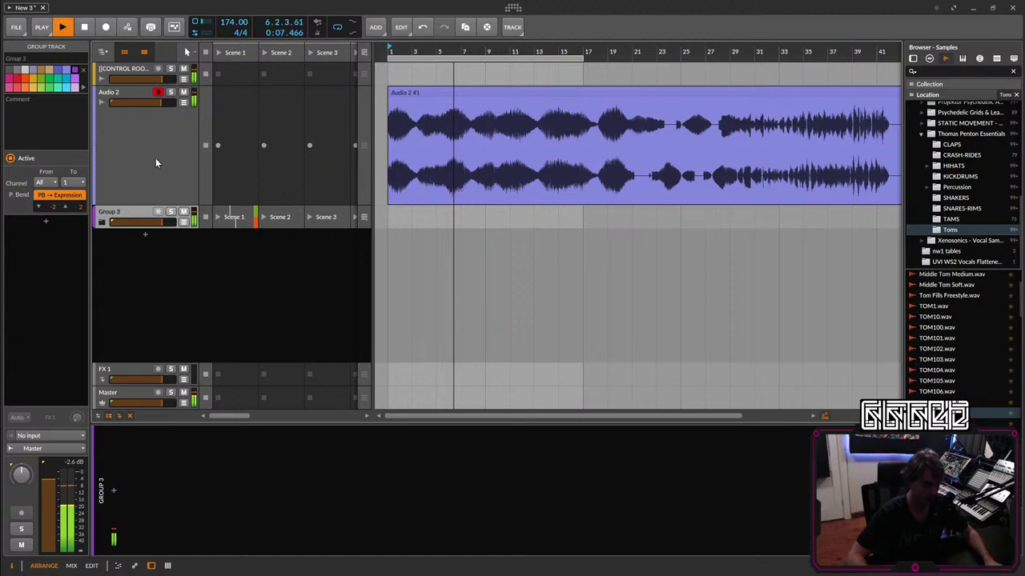
Add an instrument track below Group 3 and load the Vital synth on it.
{"action": "double_click", "coordinate": [143, 235]}
{"action": "type", "text": "vital"}
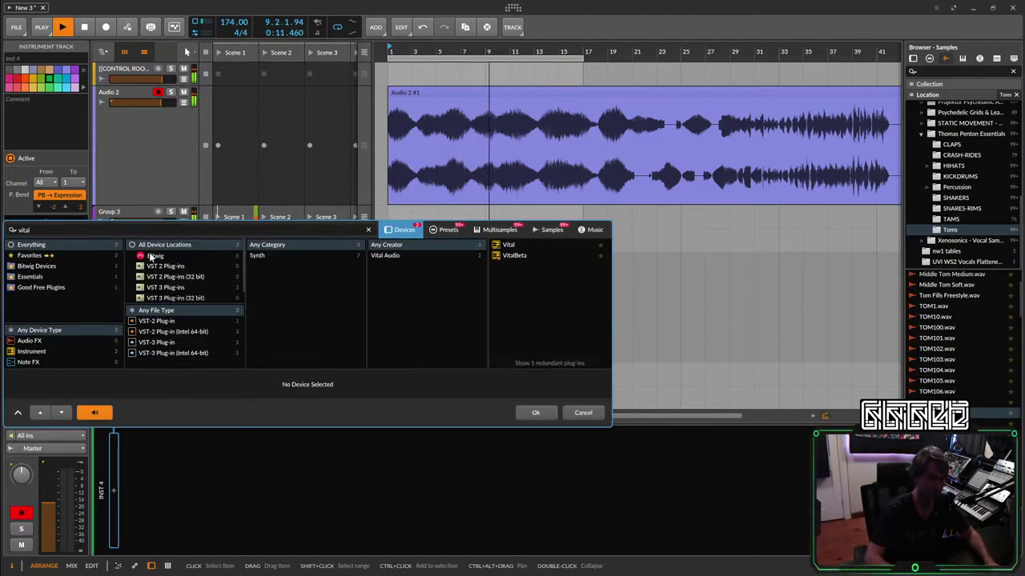
{"action": "left_click", "coordinate": [513, 246]}
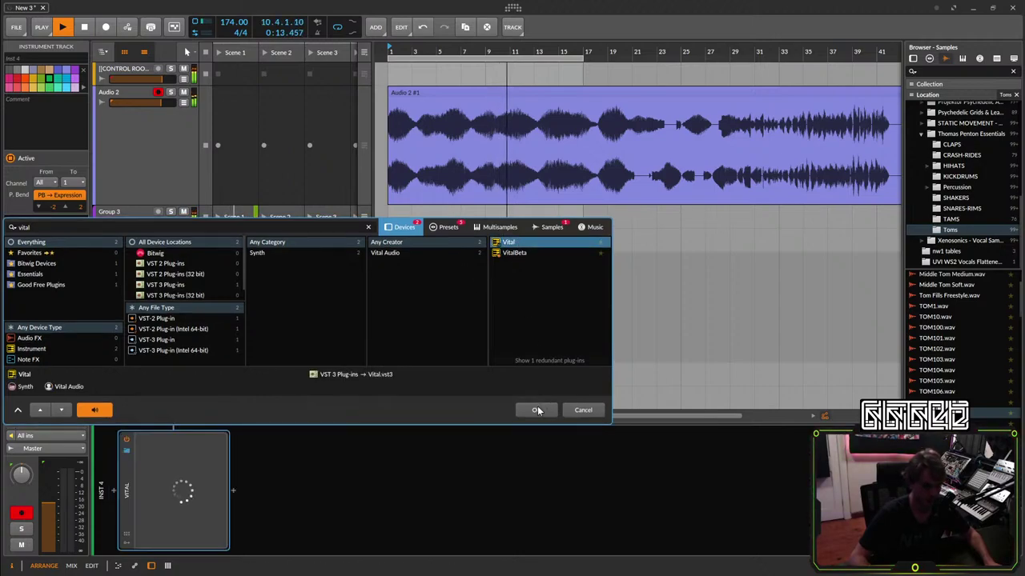
{"action": "left_click", "coordinate": [537, 409]}
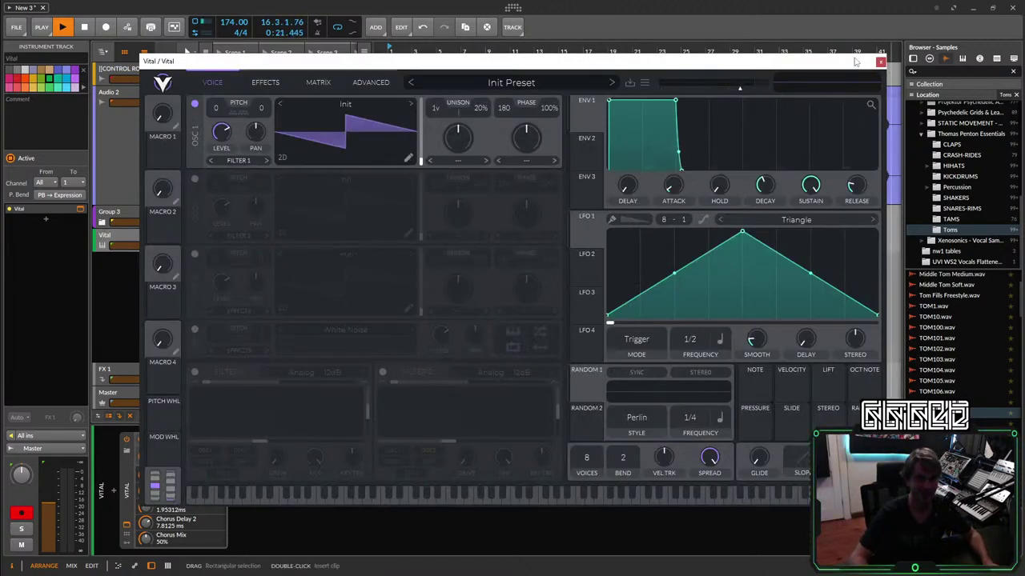
Close the Vital plug-in window and show the Audio 2 track's device chain.
{"action": "left_click", "coordinate": [880, 62]}
{"action": "left_click", "coordinate": [207, 309]}
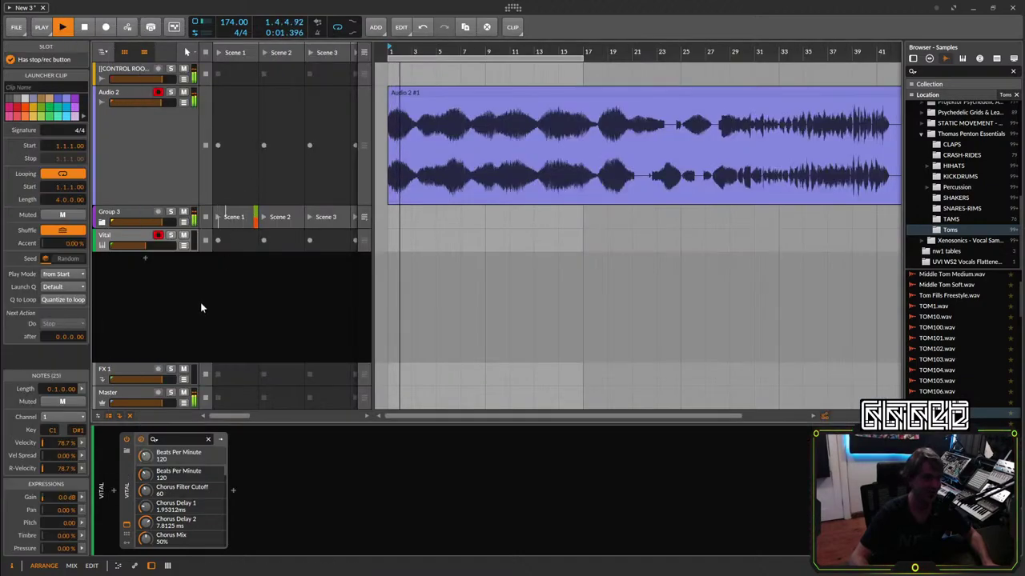
{"action": "left_click", "coordinate": [192, 296]}
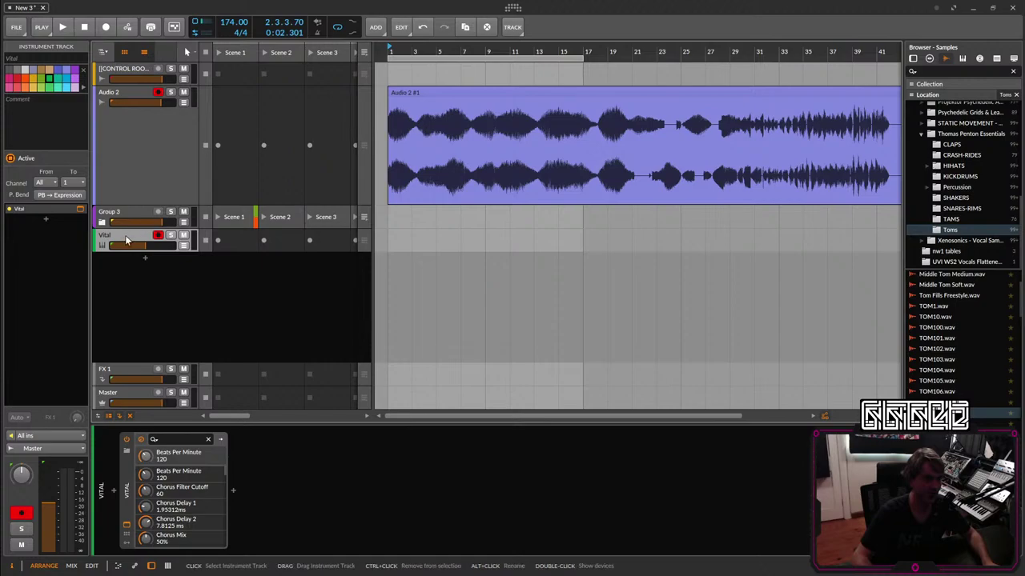
{"action": "left_click", "coordinate": [141, 164]}
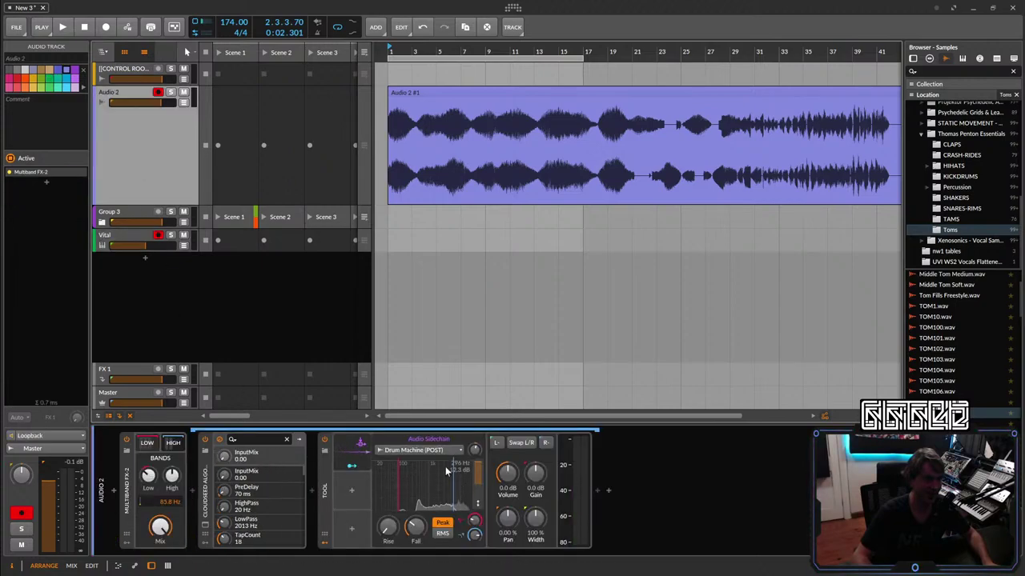
{"action": "double_click", "coordinate": [323, 492]}
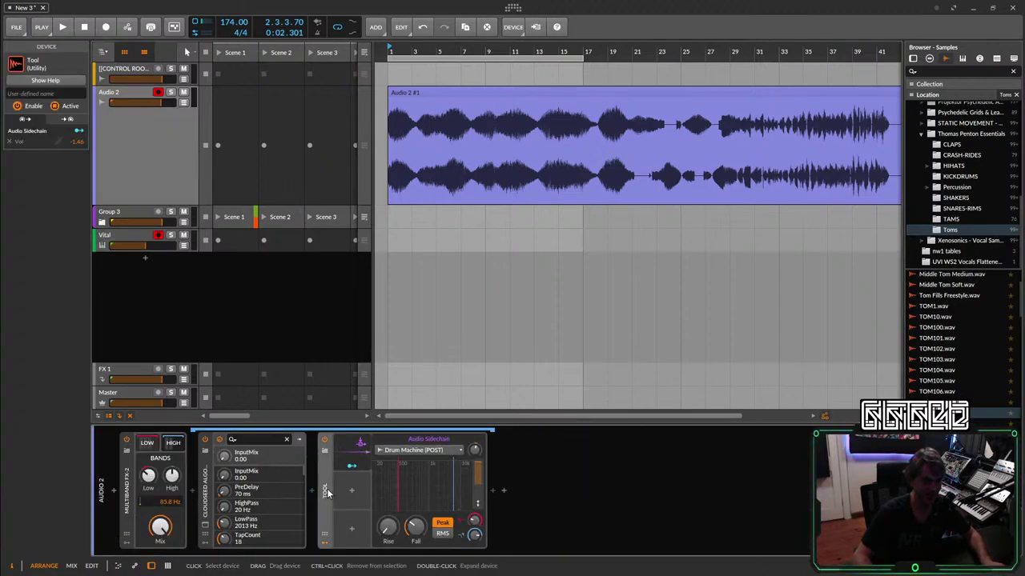
{"action": "left_click", "coordinate": [324, 543]}
{"action": "left_click_drag", "start_coordinate": [328, 501], "coordinate": [342, 514]}
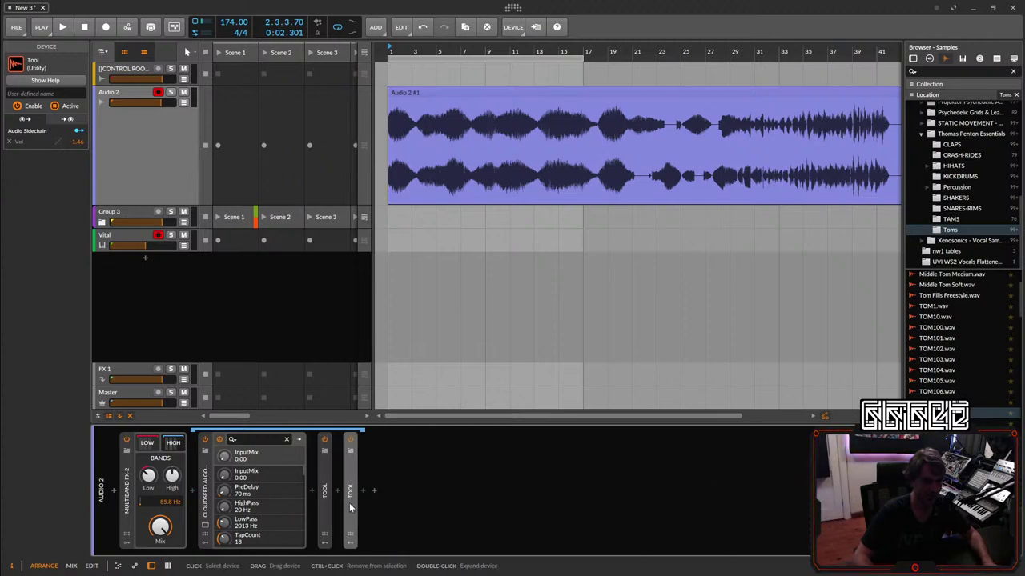
{"action": "double_click", "coordinate": [350, 506]}
{"action": "double_click", "coordinate": [353, 520]}
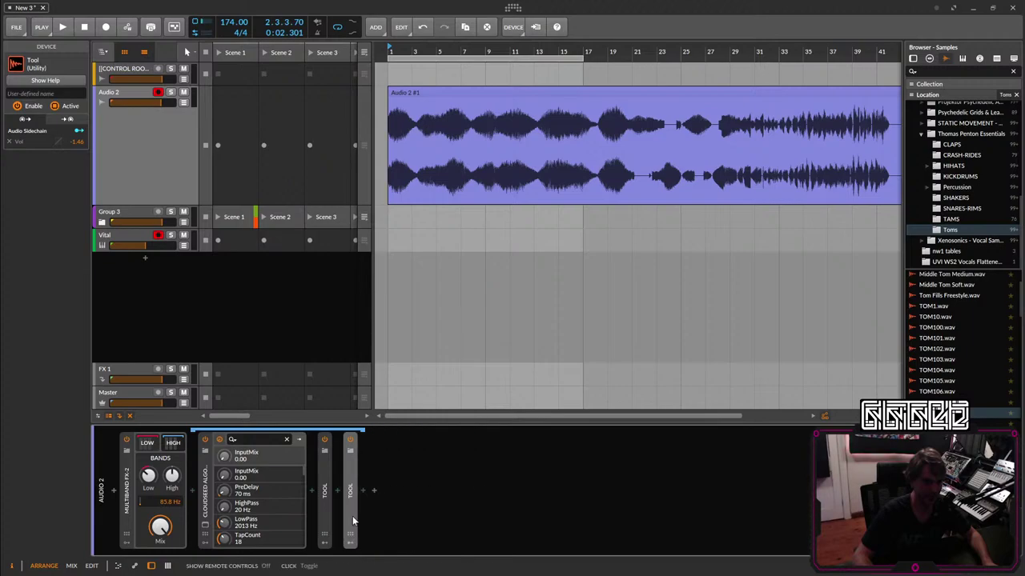
{"action": "left_click", "coordinate": [349, 543]}
{"action": "left_click", "coordinate": [438, 450]}
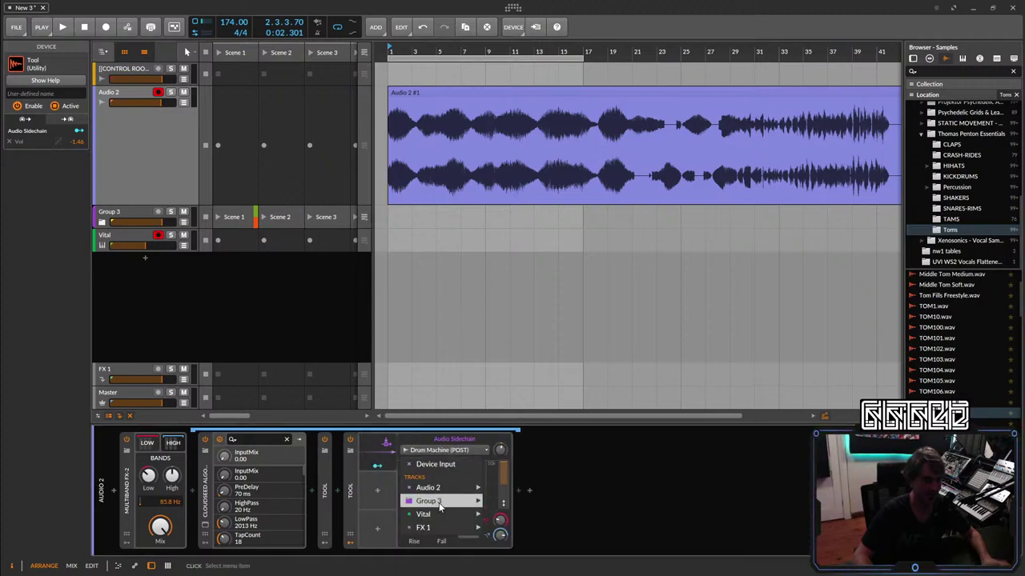
{"action": "mouse_move", "coordinate": [449, 513]}
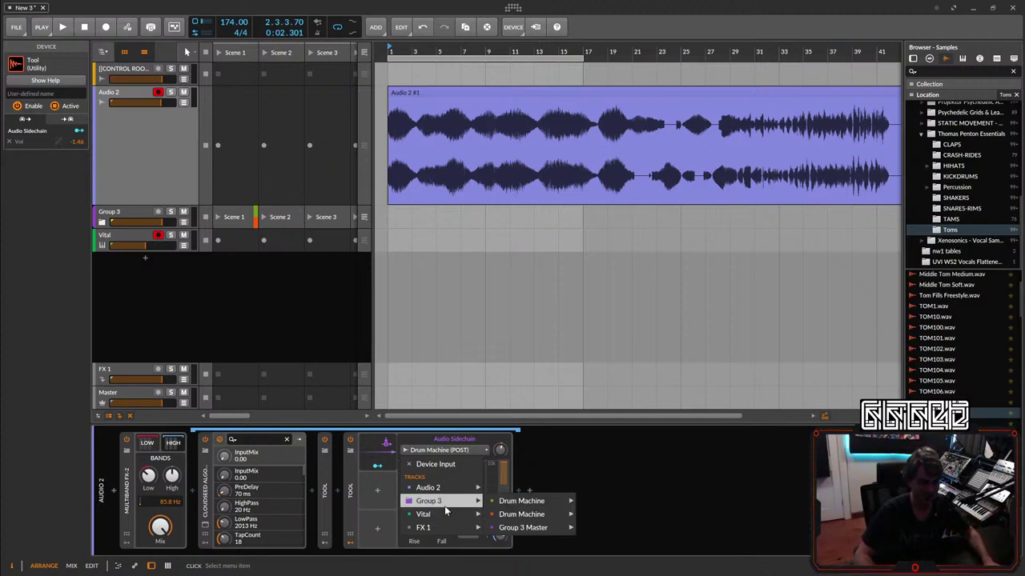
{"action": "left_click", "coordinate": [361, 478]}
{"action": "left_click", "coordinate": [356, 497]}
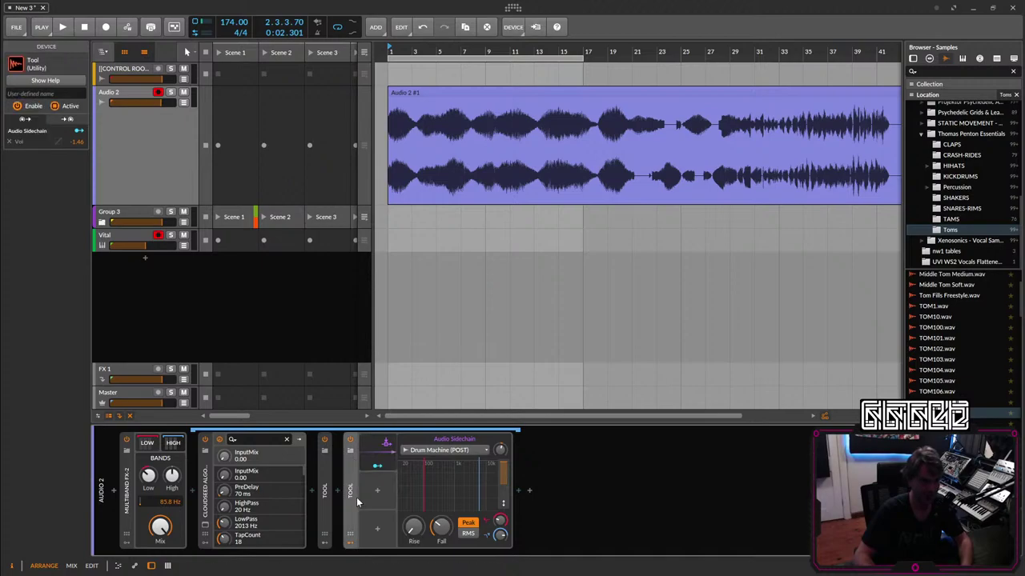
{"action": "key", "text": "Delete"}
Duplicate the Tool device with its Audio Sidechain modulator at the end of Multiband FX-2's low band chain.
{"action": "left_click", "coordinate": [147, 444]}
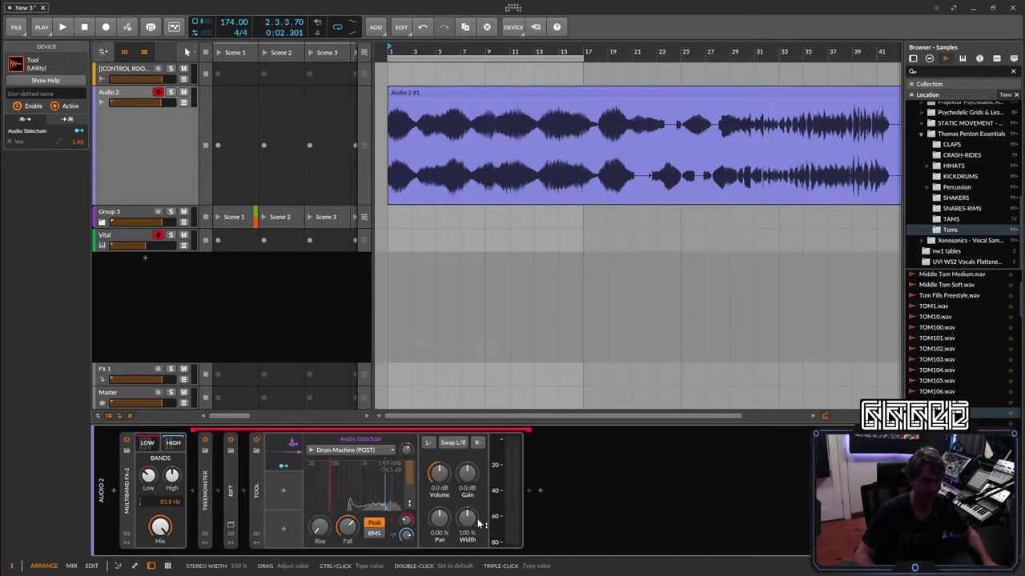
{"action": "left_click", "coordinate": [530, 491]}
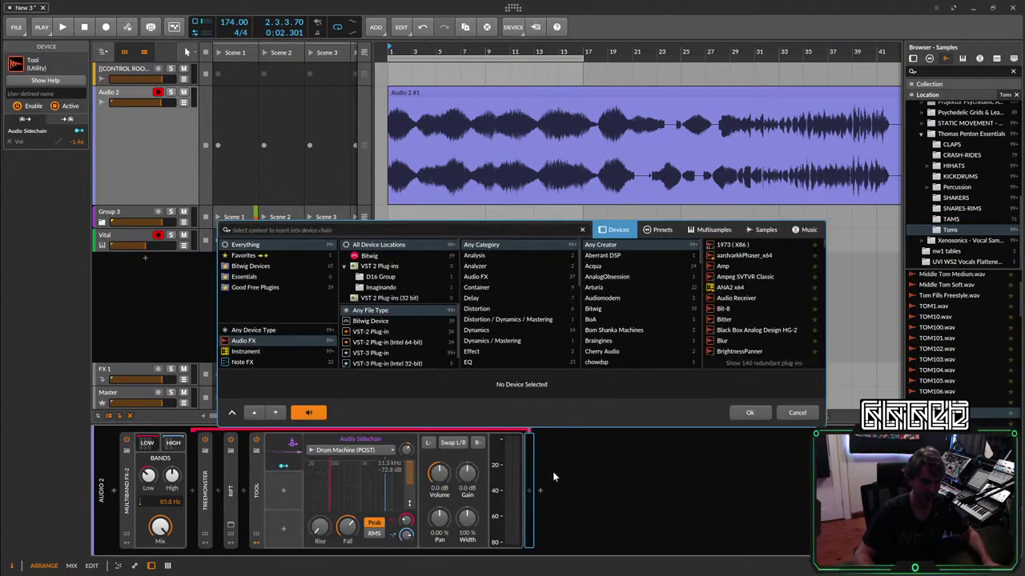
{"action": "left_click", "coordinate": [808, 413]}
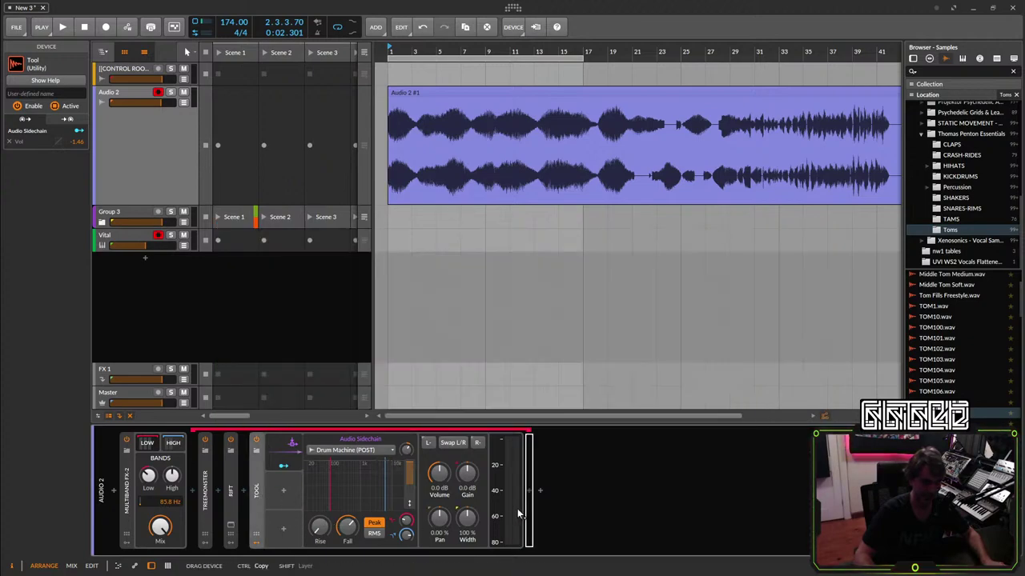
{"action": "left_click_drag", "start_coordinate": [526, 510], "coordinate": [530, 504]}
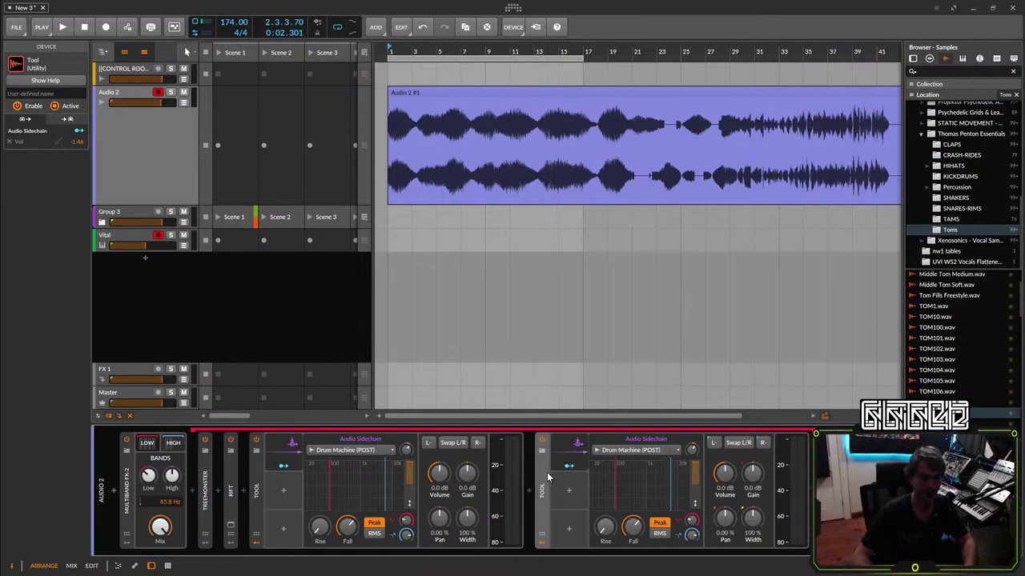
Set the second Tool's Audio Sidechain source to Vital (POST) and start playback.
{"action": "left_click", "coordinate": [629, 451]}
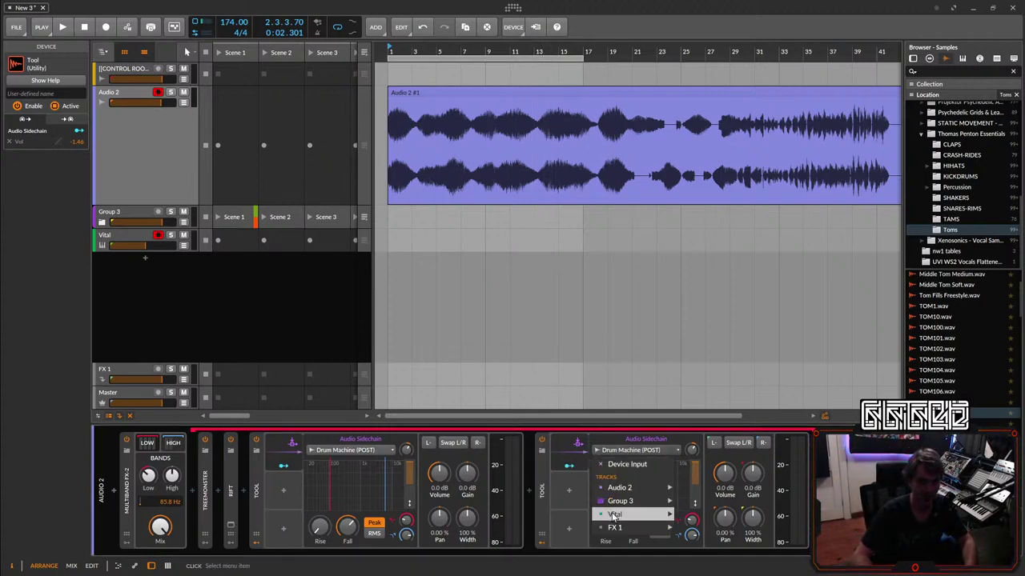
{"action": "mouse_move", "coordinate": [679, 516]}
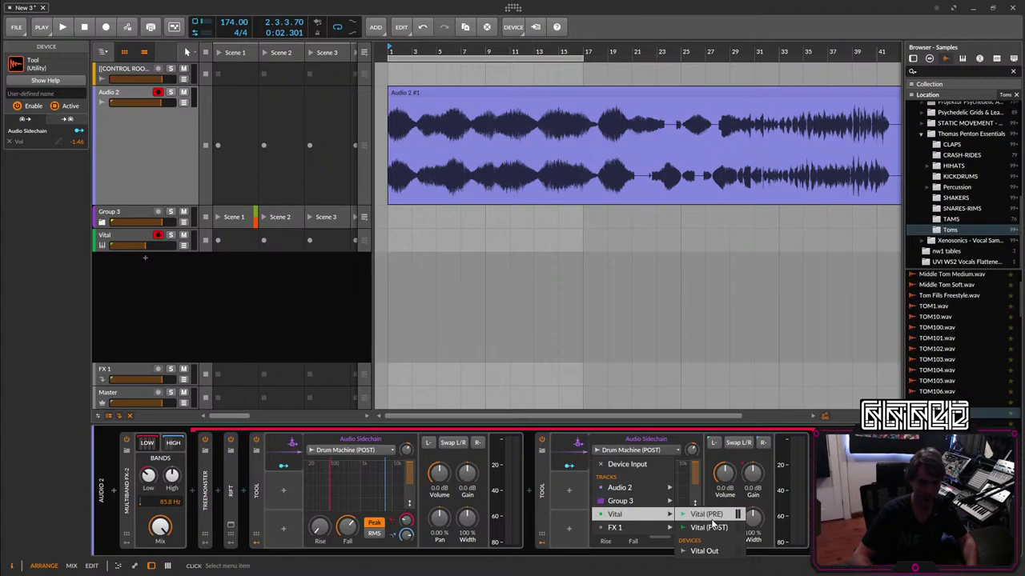
{"action": "left_click", "coordinate": [709, 528]}
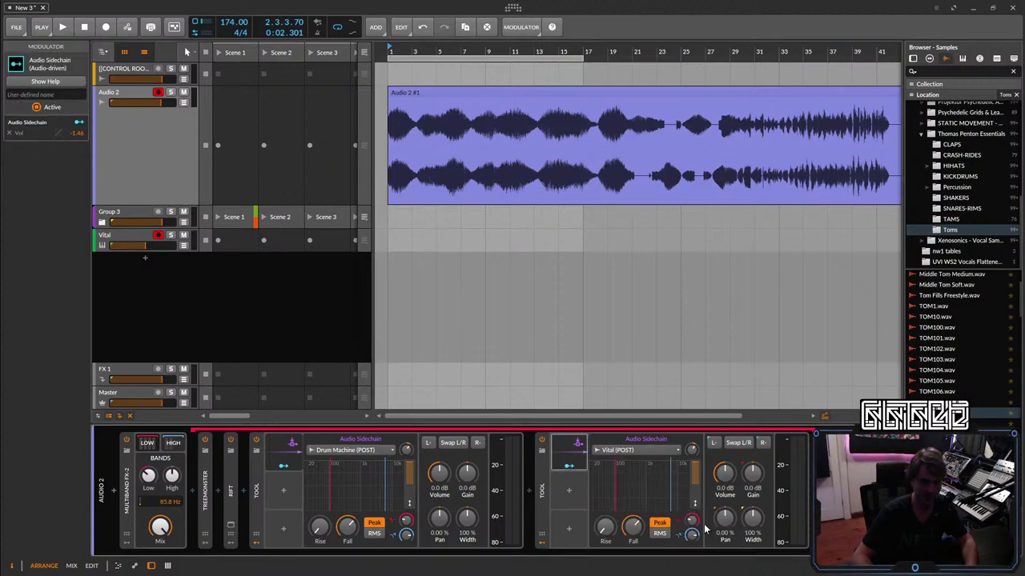
{"action": "left_click", "coordinate": [498, 338]}
{"action": "key", "text": "space"}
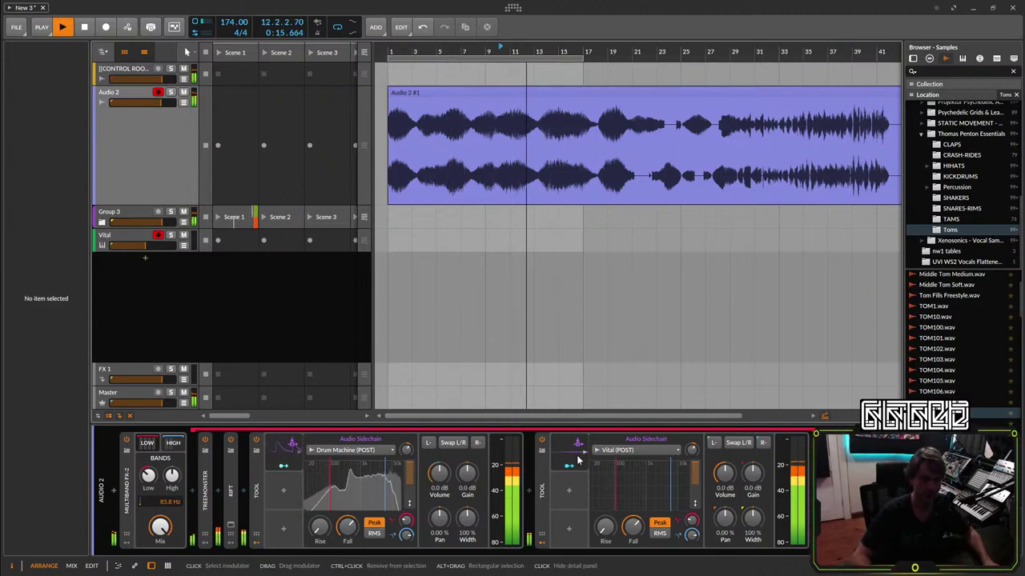
Disarm recording on the Audio 2 track and check the Vital sidechain signal in its second Tool.
{"action": "left_click", "coordinate": [144, 245]}
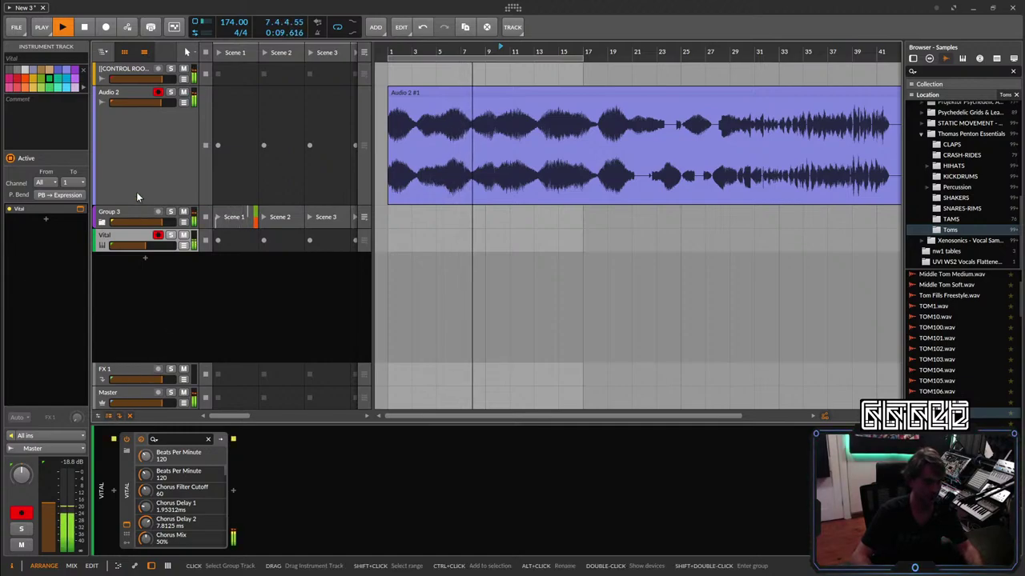
{"action": "left_click", "coordinate": [148, 170]}
{"action": "left_click", "coordinate": [158, 92]}
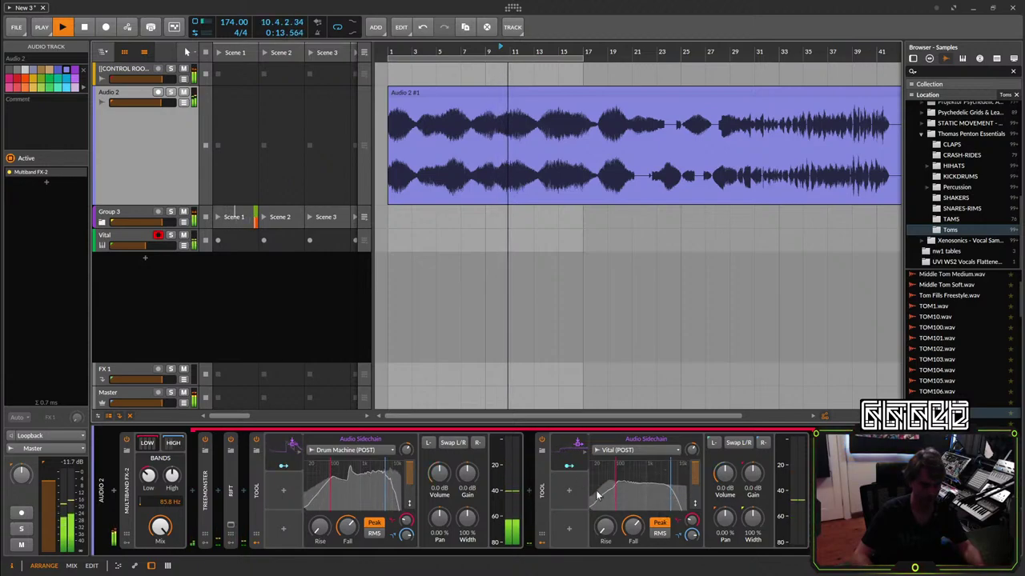
{"action": "left_click_drag", "start_coordinate": [676, 494], "coordinate": [693, 440]}
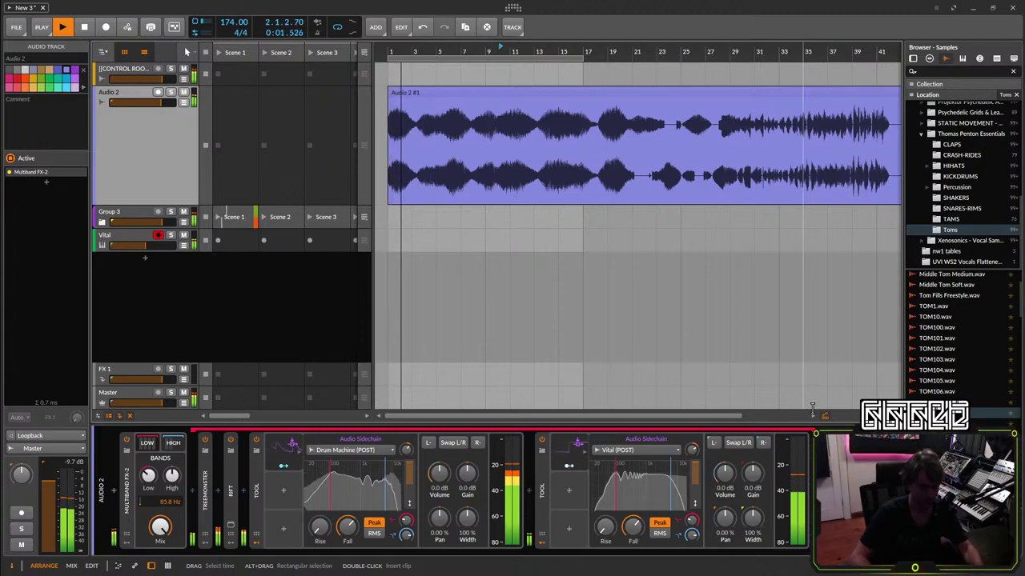
Reopen the Vital synth and load the Basic Shapes wavetable into oscillator 1.
{"action": "left_click", "coordinate": [127, 234]}
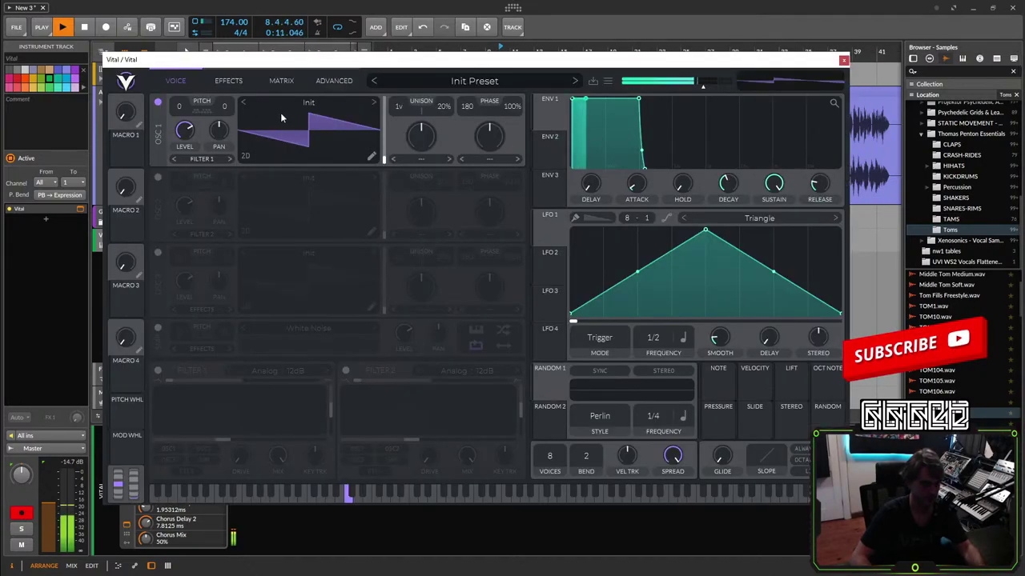
{"action": "left_click", "coordinate": [292, 104]}
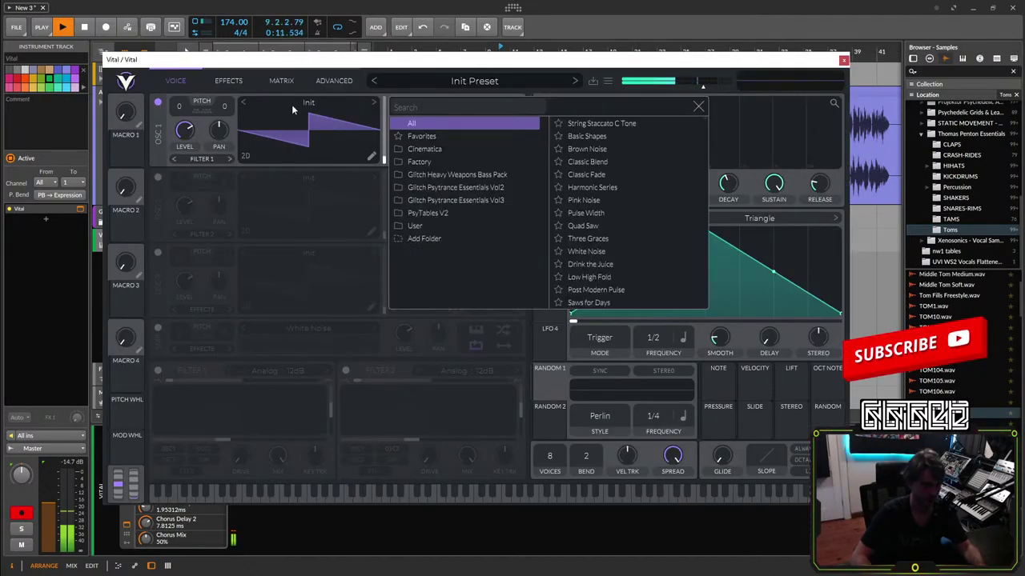
{"action": "left_click", "coordinate": [587, 136]}
{"action": "left_click", "coordinate": [284, 109]}
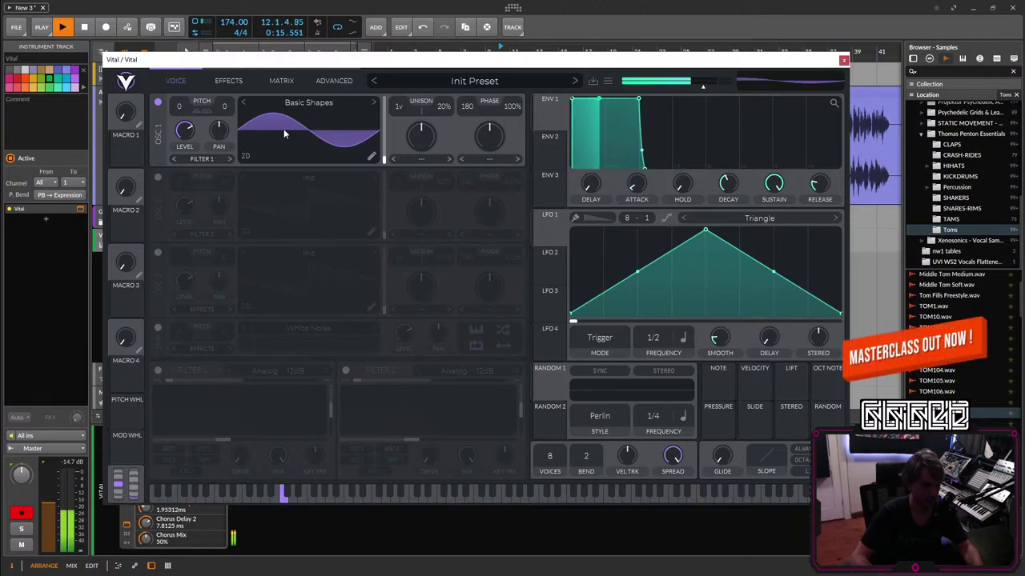
Enable Vital's Distortion effect in Soft Clip mode and turn its drive up.
{"action": "left_click", "coordinate": [228, 79]}
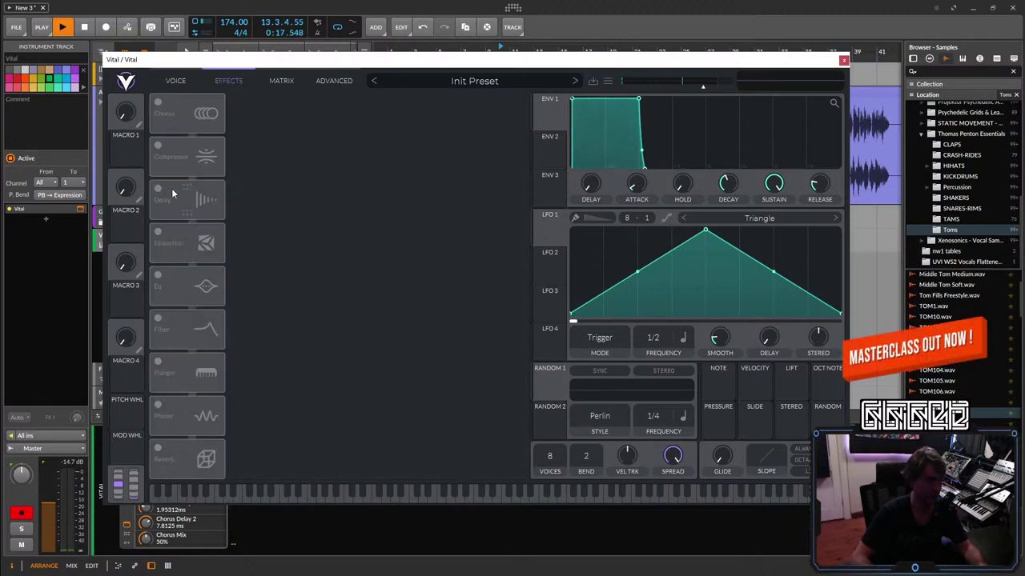
{"action": "left_click", "coordinate": [159, 232]}
{"action": "left_click_drag", "start_coordinate": [414, 109], "coordinate": [446, 88]}
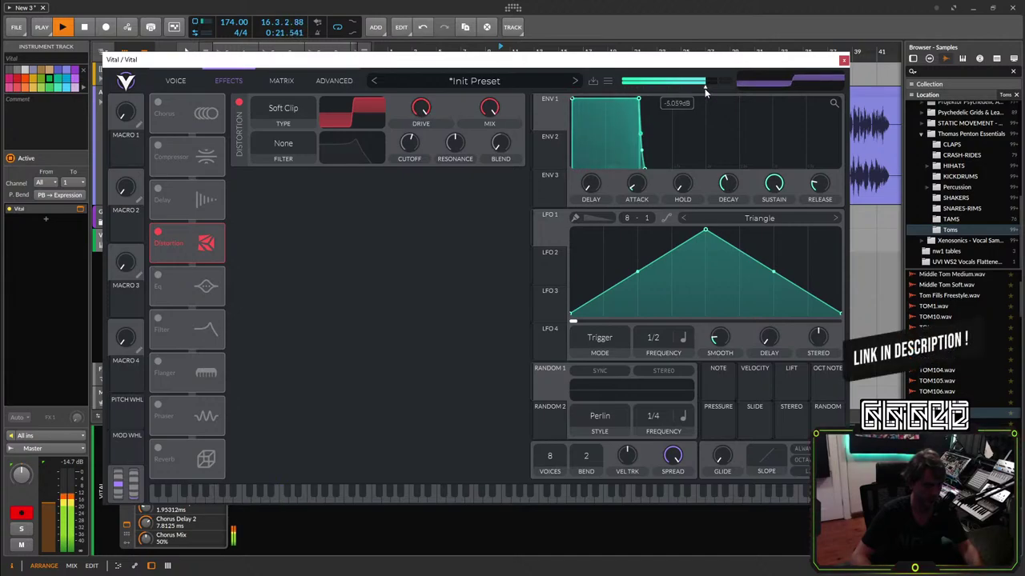
Enable Vital's White Noise sample source and lower its level.
{"action": "left_click", "coordinate": [170, 80]}
{"action": "left_click", "coordinate": [158, 328]}
{"action": "left_click_drag", "start_coordinate": [403, 336], "coordinate": [397, 387]}
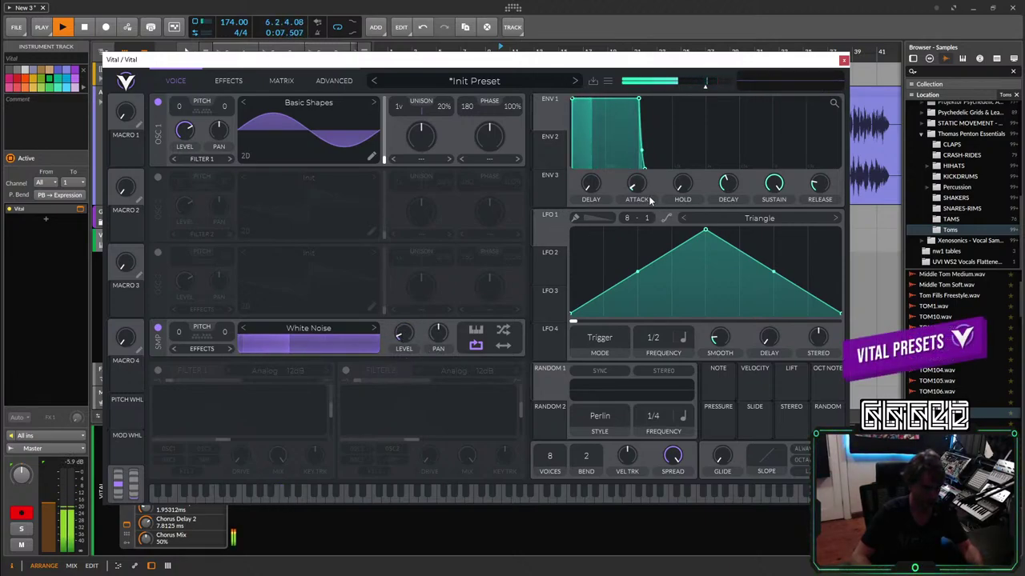
Enable oscillator 2 with the Harmonic Series wavetable and move its wavetable position to the highest frame.
{"action": "left_click", "coordinate": [158, 177]}
{"action": "left_click", "coordinate": [304, 174]}
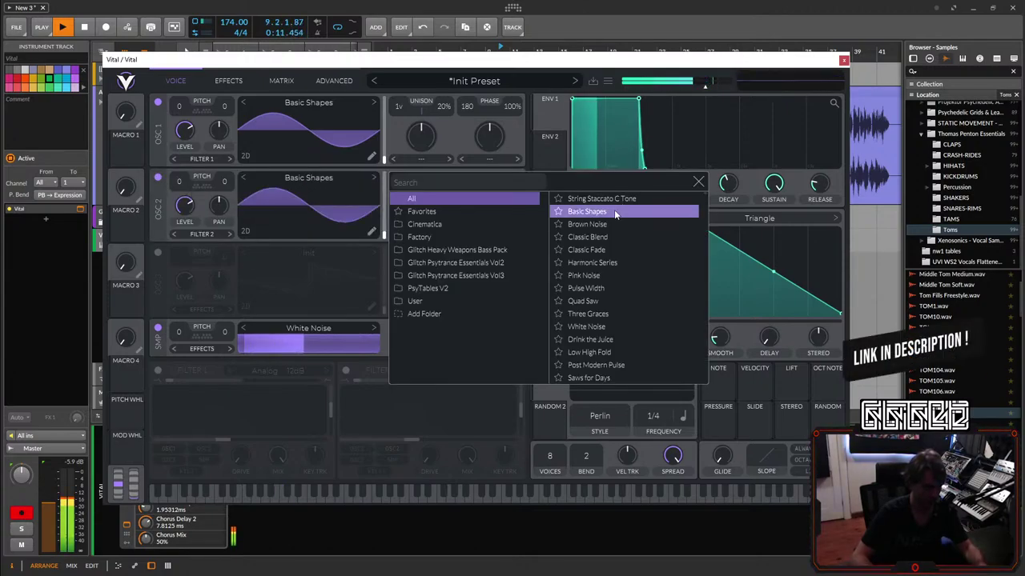
{"action": "left_click", "coordinate": [600, 263]}
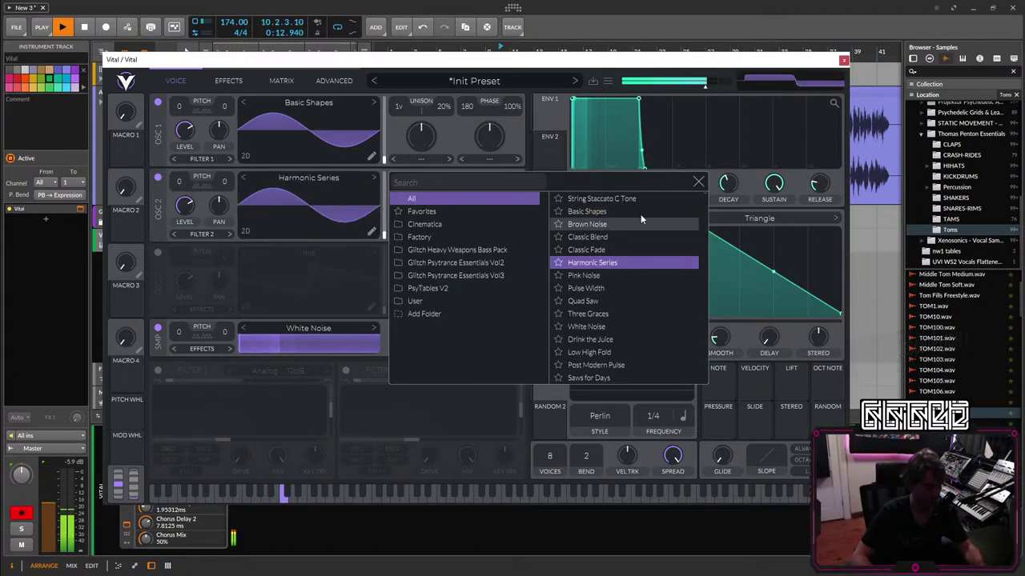
{"action": "left_click", "coordinate": [698, 182]}
{"action": "left_click_drag", "start_coordinate": [384, 236], "coordinate": [394, 174]}
Turn oscillator 2's level down to zero and assign LFO 1 to modulate it.
{"action": "left_click_drag", "start_coordinate": [184, 205], "coordinate": [185, 260]}
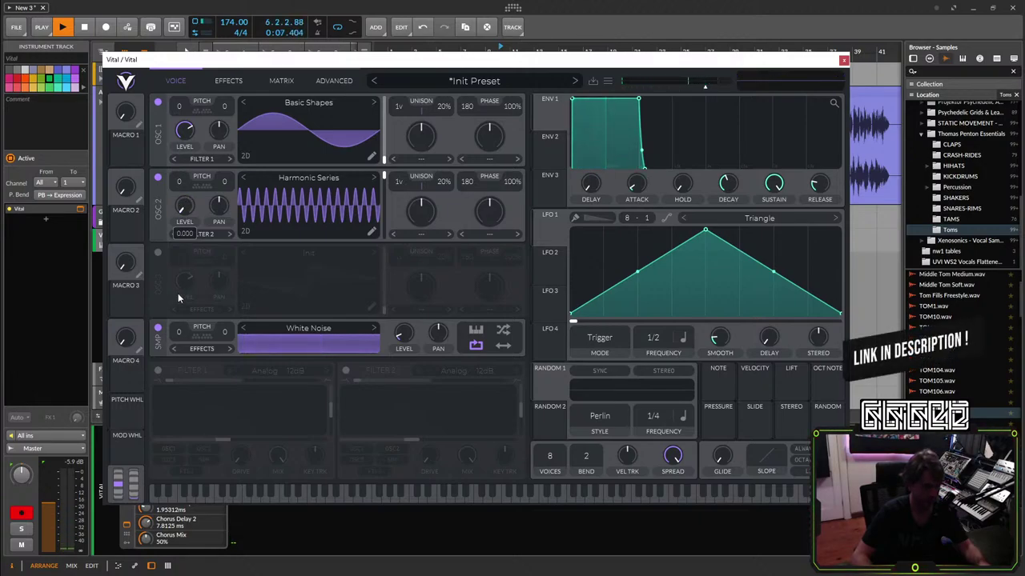
{"action": "left_click_drag", "start_coordinate": [177, 297], "coordinate": [193, 284]}
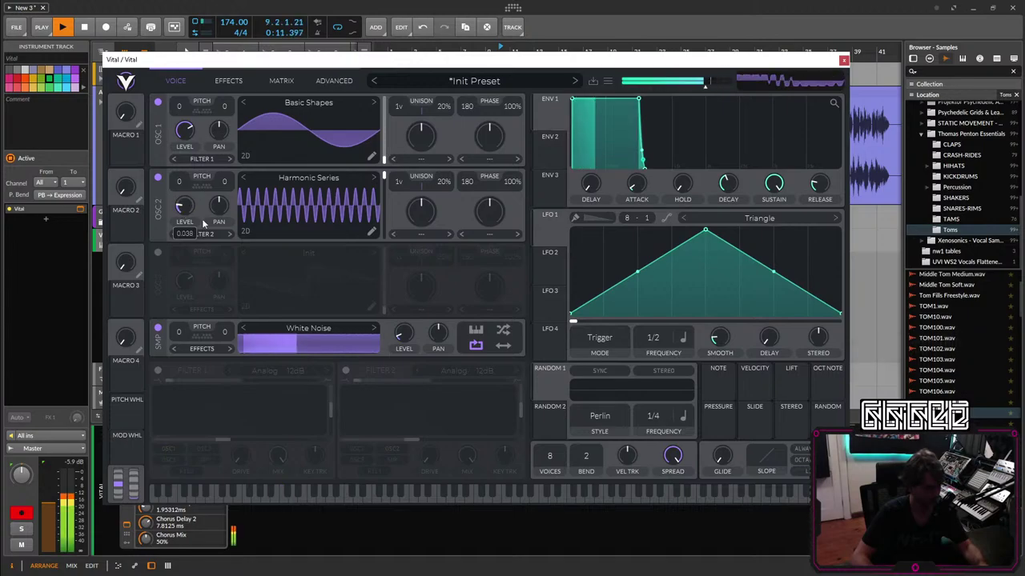
{"action": "left_click_drag", "start_coordinate": [549, 232], "coordinate": [182, 210]}
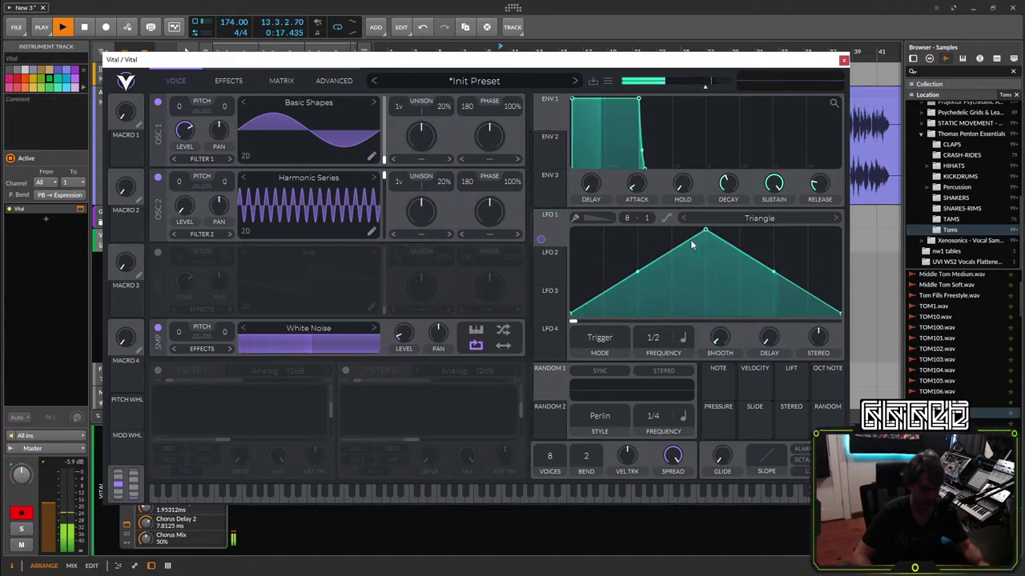
Shape LFO 1 as a curved rise into a held maximum and set its mode to Envelope.
{"action": "left_click_drag", "start_coordinate": [628, 274], "coordinate": [628, 298]}
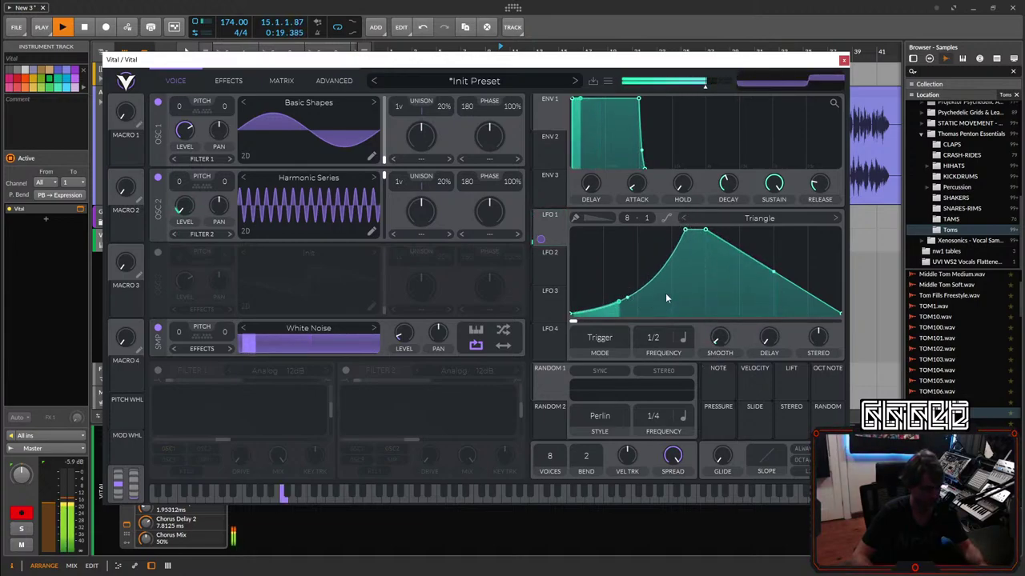
{"action": "left_click_drag", "start_coordinate": [707, 232], "coordinate": [974, 196]}
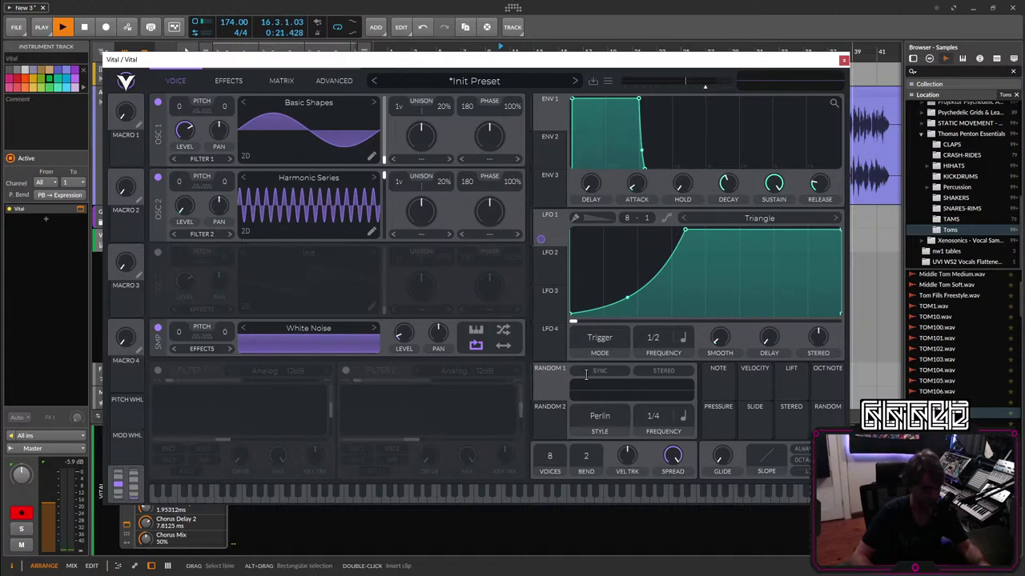
{"action": "left_click", "coordinate": [601, 337]}
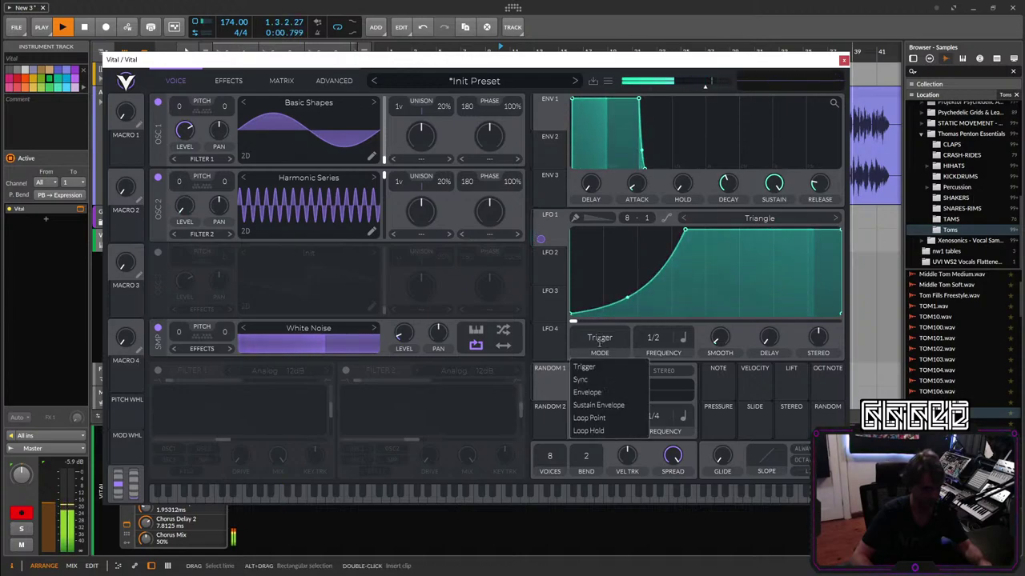
{"action": "left_click", "coordinate": [601, 391]}
{"action": "left_click_drag", "start_coordinate": [686, 235], "coordinate": [722, 228]}
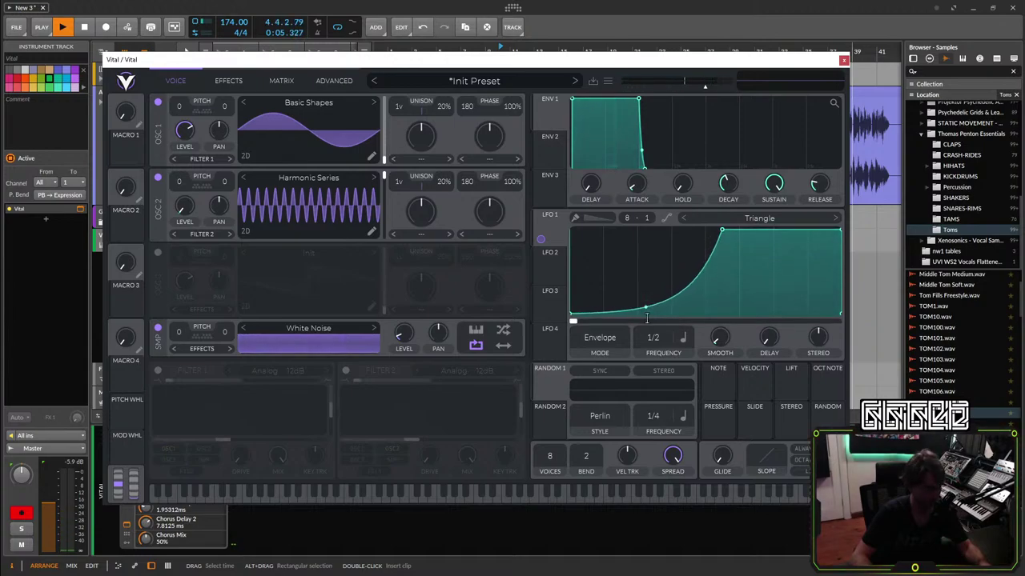
Enable Vital's Reverb effect and modulate its mix with LFO 1.
{"action": "left_click", "coordinate": [229, 79]}
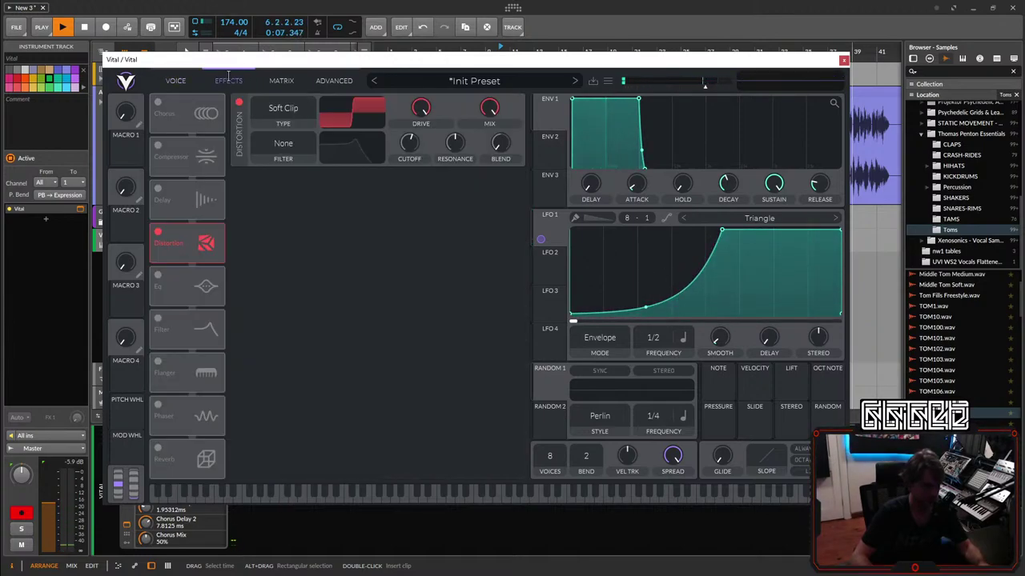
{"action": "left_click", "coordinate": [158, 448]}
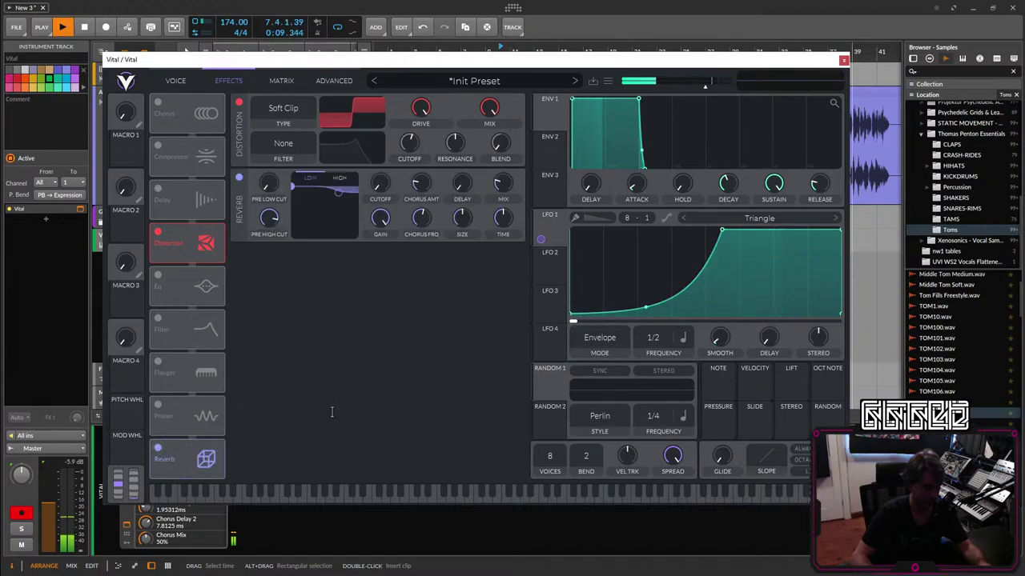
{"action": "left_click_drag", "start_coordinate": [541, 239], "coordinate": [502, 185]}
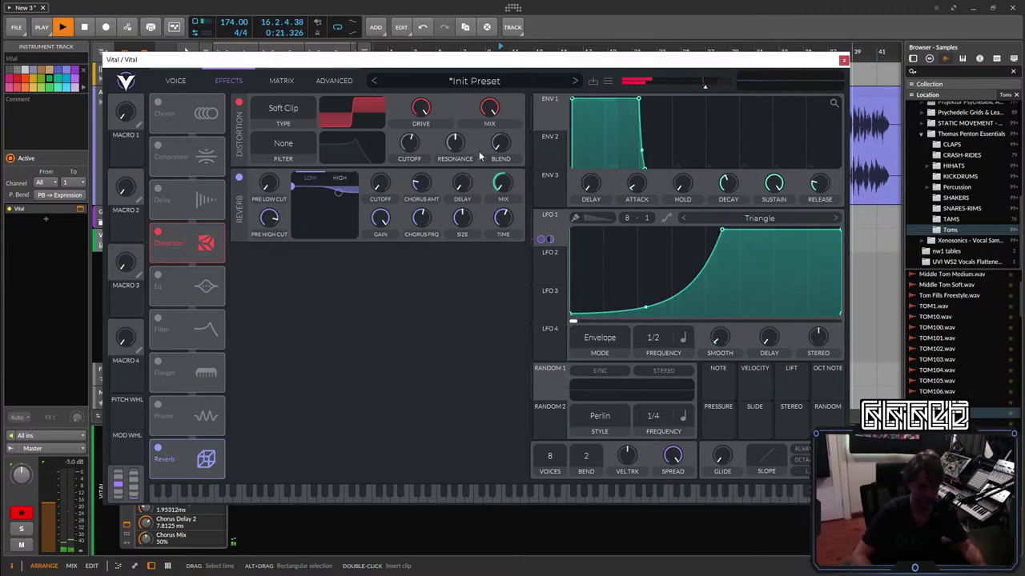
Close the Vital plug-in window and slightly lower the Vital track's volume.
{"action": "left_click", "coordinate": [843, 61]}
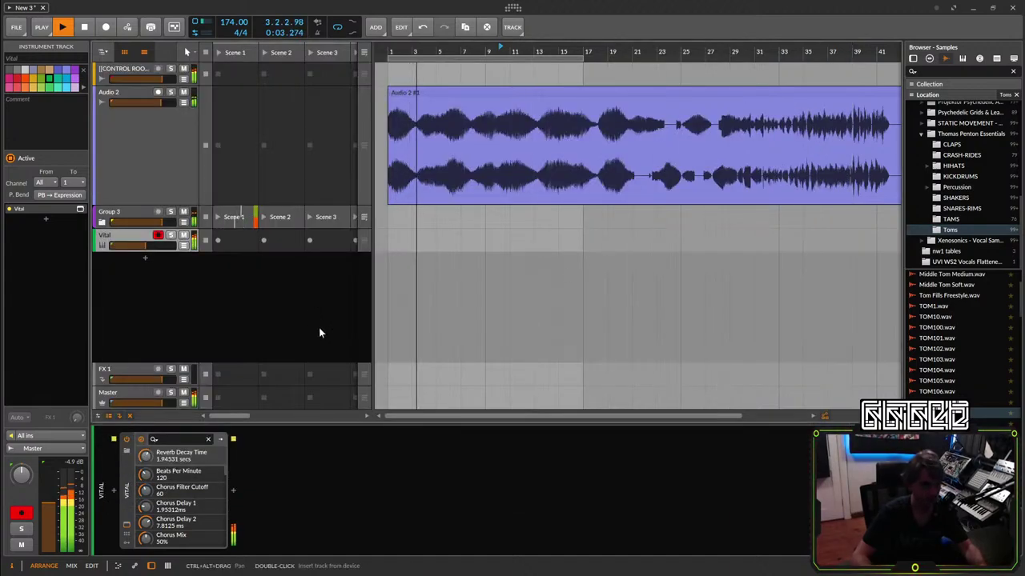
{"action": "left_click_drag", "start_coordinate": [150, 246], "coordinate": [142, 246]}
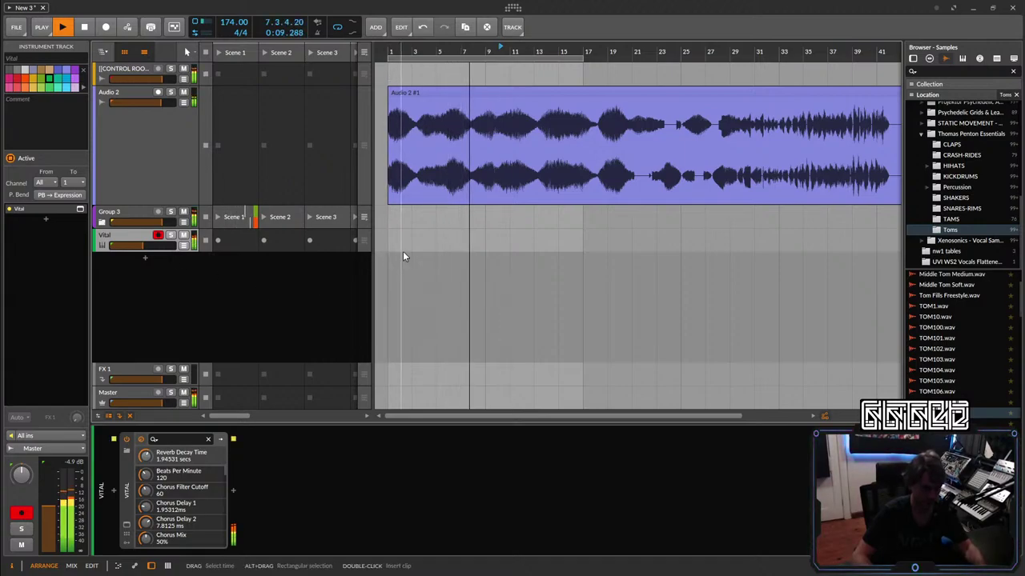
Create a clip in the Vital track's Scene 1 slot with a one-beat C0 note at 1.1 and play it.
{"action": "double_click", "coordinate": [230, 243]}
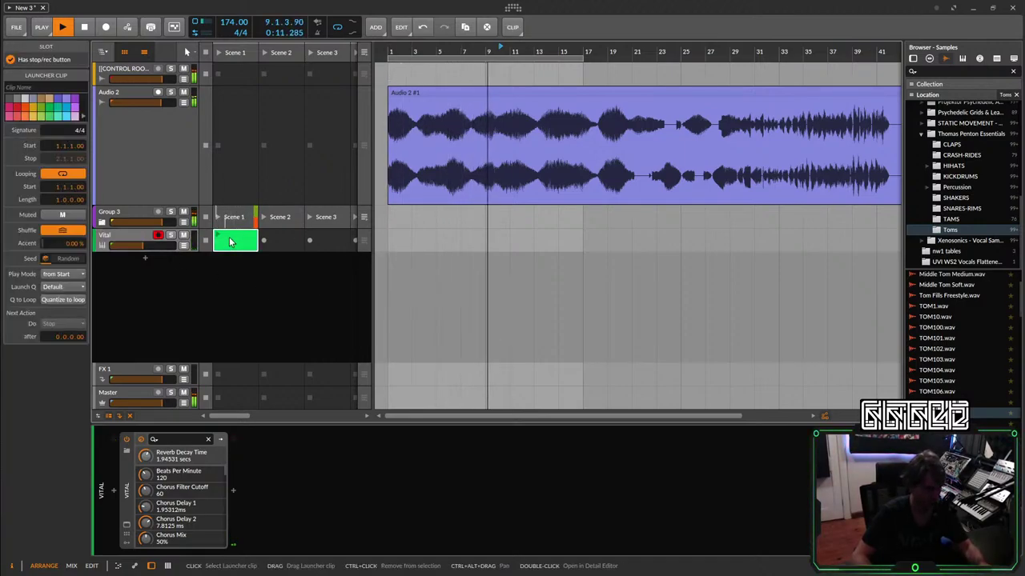
{"action": "double_click", "coordinate": [231, 242]}
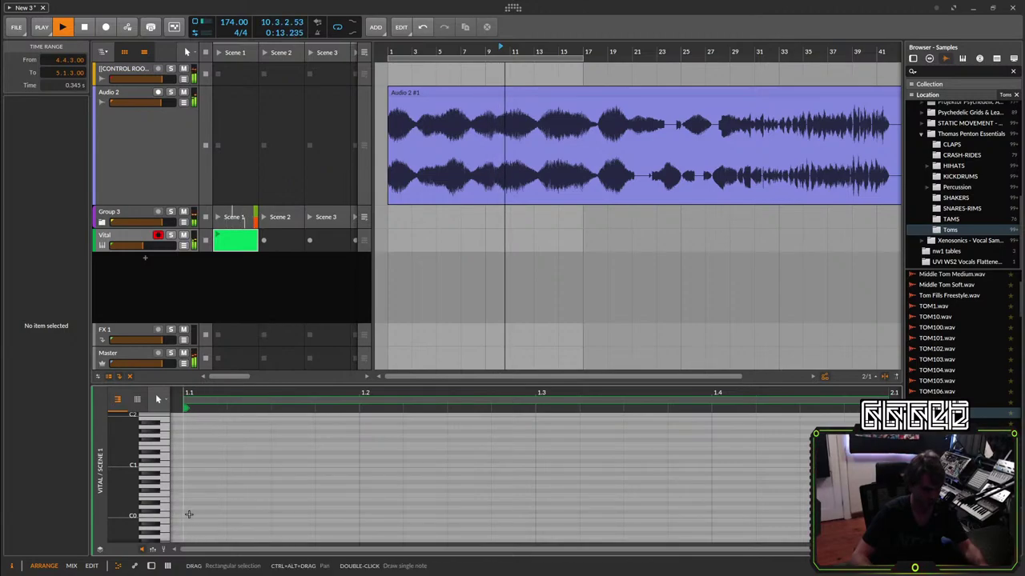
{"action": "double_click", "coordinate": [190, 517]}
{"action": "left_click_drag", "start_coordinate": [223, 518], "coordinate": [360, 518]}
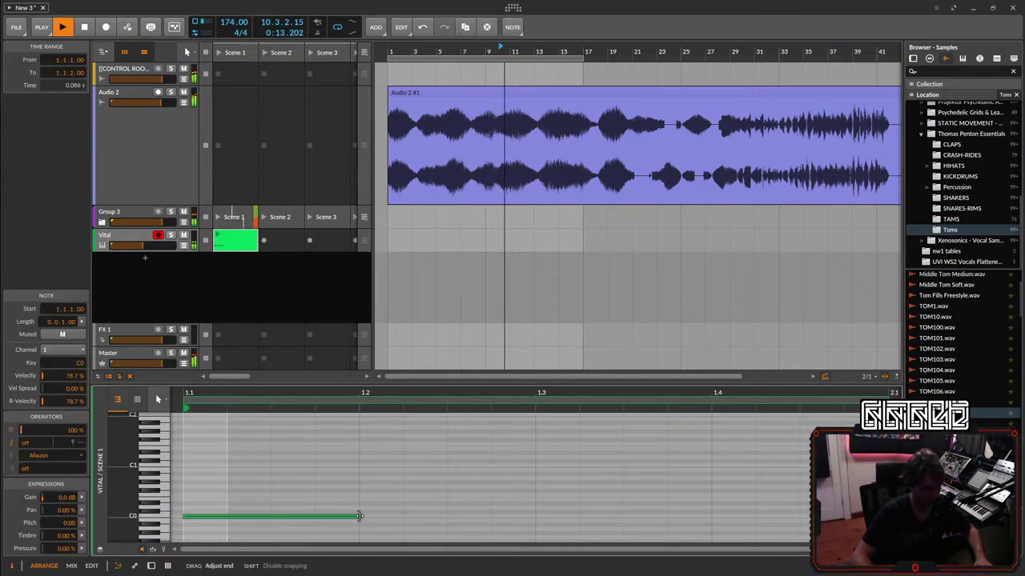
{"action": "key", "text": "space"}
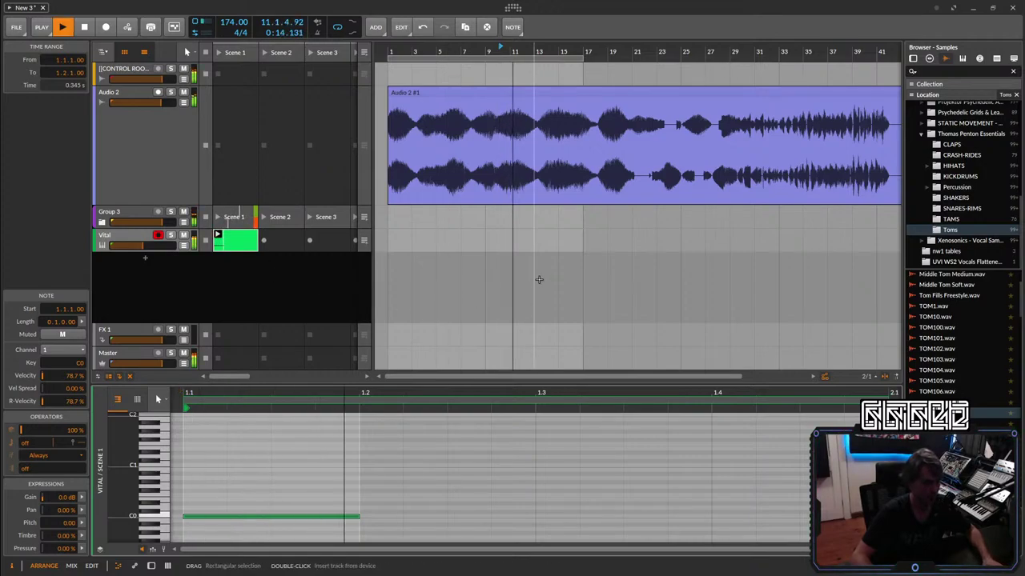
Try extending the C0 note in the Vital clip to about two beats.
{"action": "key", "text": "space"}
{"action": "left_click_drag", "start_coordinate": [357, 516], "coordinate": [447, 526]}
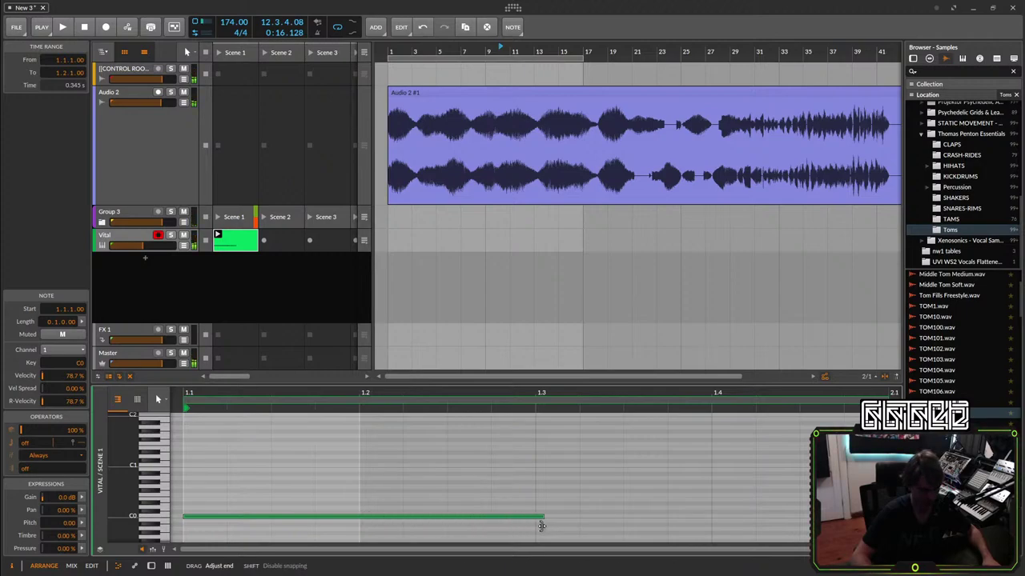
{"action": "left_click_drag", "start_coordinate": [376, 524], "coordinate": [361, 524]}
{"action": "key", "text": "space"}
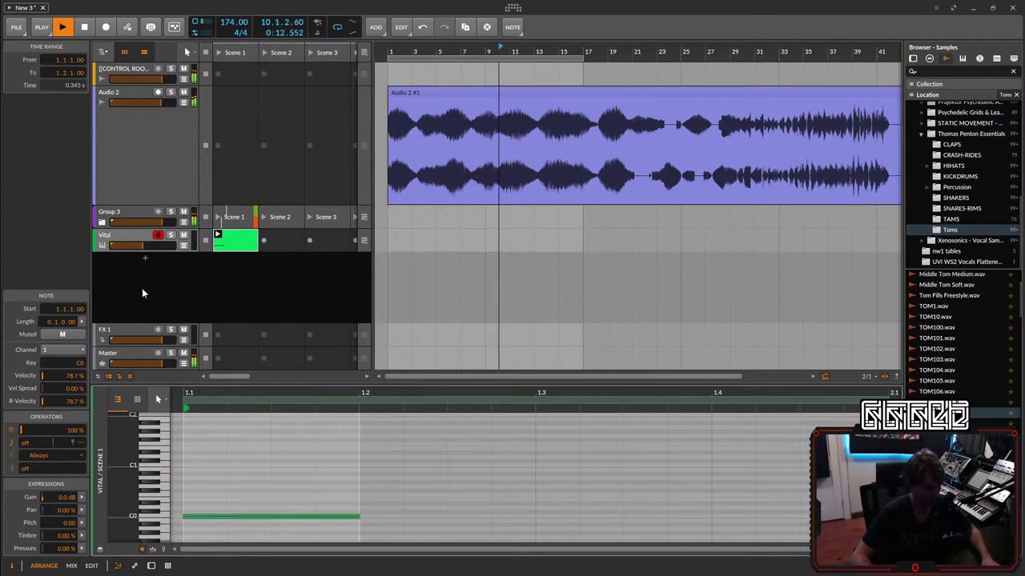
Reshape Vital's LFO 1 with an earlier peak and an added zero-level point that delays the curved rise.
{"action": "left_click", "coordinate": [151, 567]}
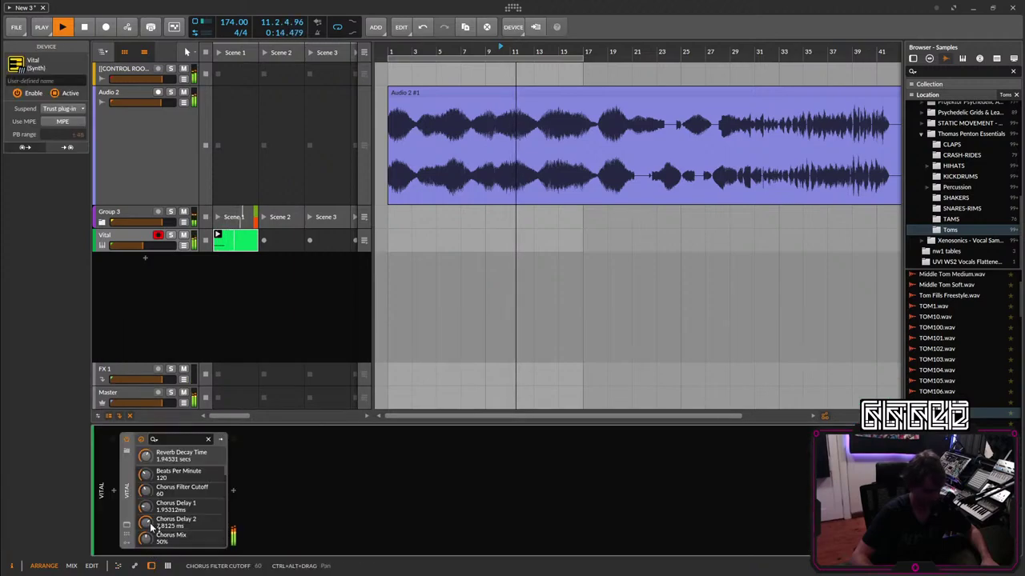
{"action": "left_click", "coordinate": [248, 502]}
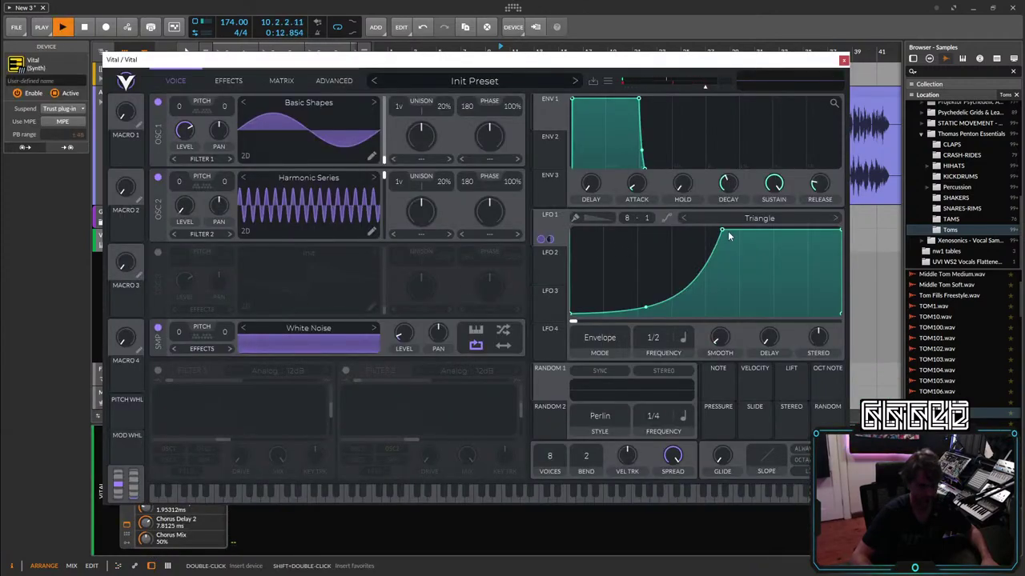
{"action": "left_click_drag", "start_coordinate": [728, 236], "coordinate": [682, 228]}
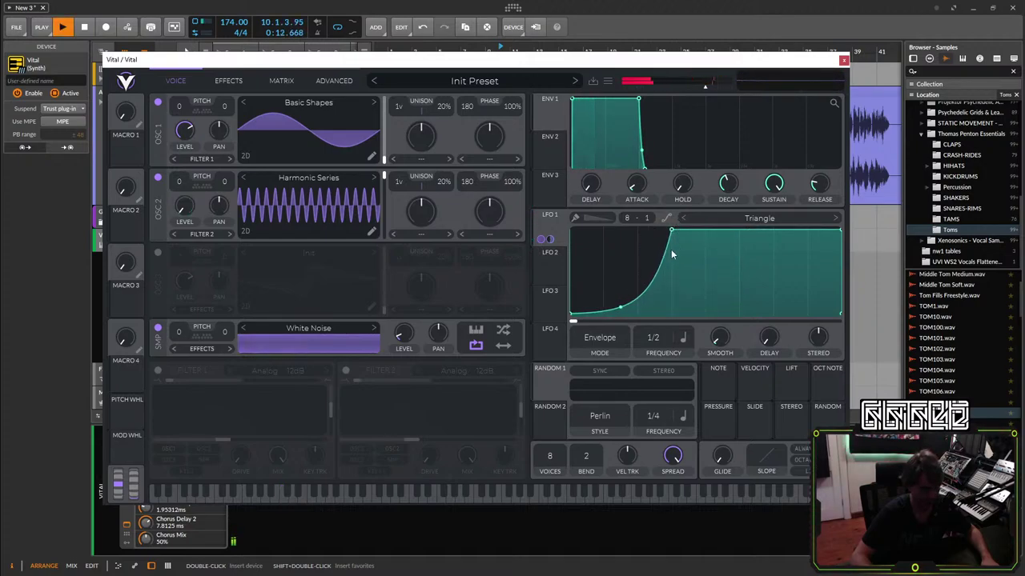
{"action": "left_click", "coordinate": [709, 338]}
{"action": "double_click", "coordinate": [601, 314]}
{"action": "left_click_drag", "start_coordinate": [601, 314], "coordinate": [660, 310]}
{"action": "key", "text": "space"}
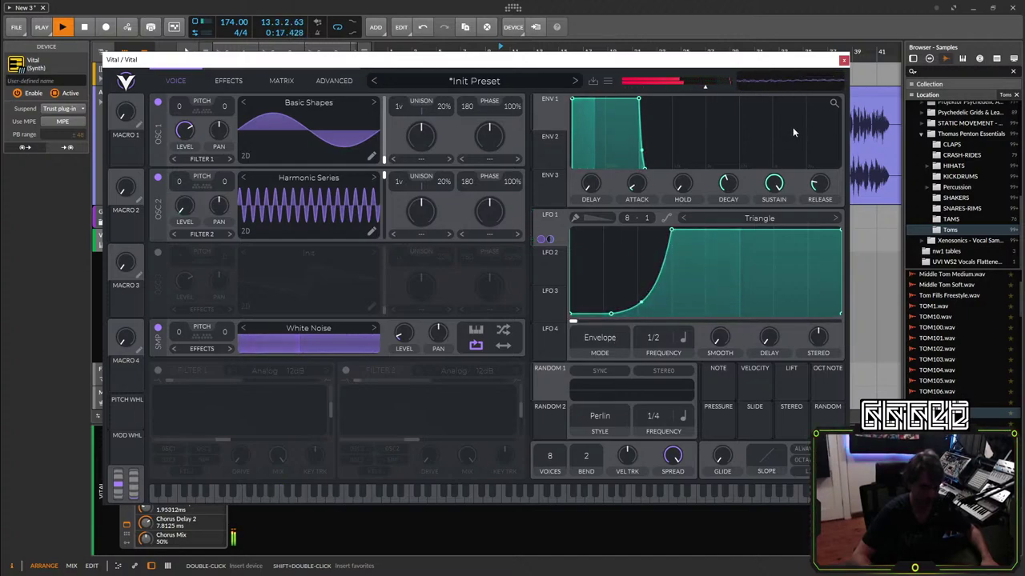
{"action": "left_click", "coordinate": [842, 62]}
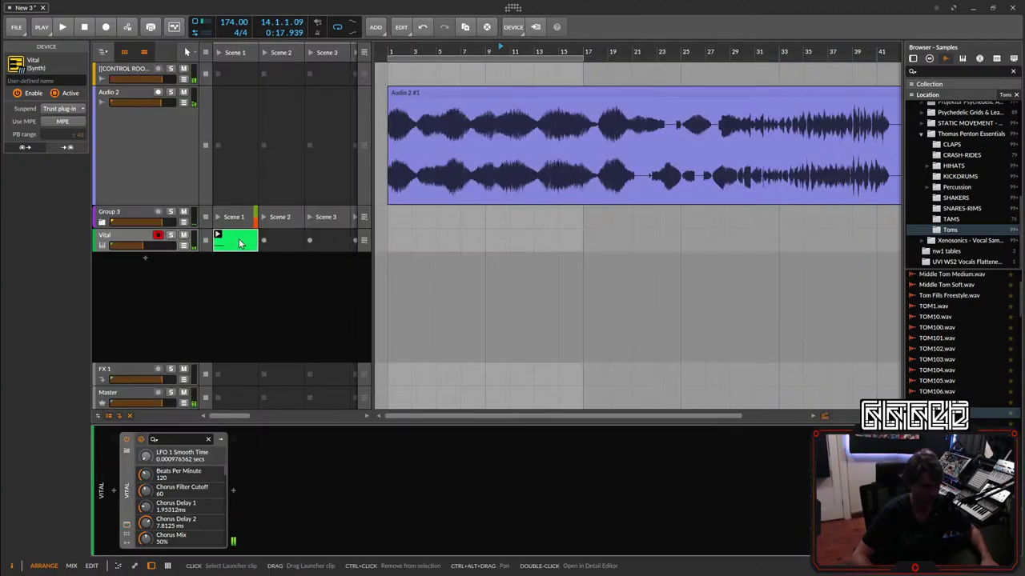
Undo a trial lengthening of the C0 note and extend the Vital Scene 1 clip's loop to two bars.
{"action": "double_click", "coordinate": [239, 243]}
{"action": "left_click_drag", "start_coordinate": [411, 452], "coordinate": [605, 469]}
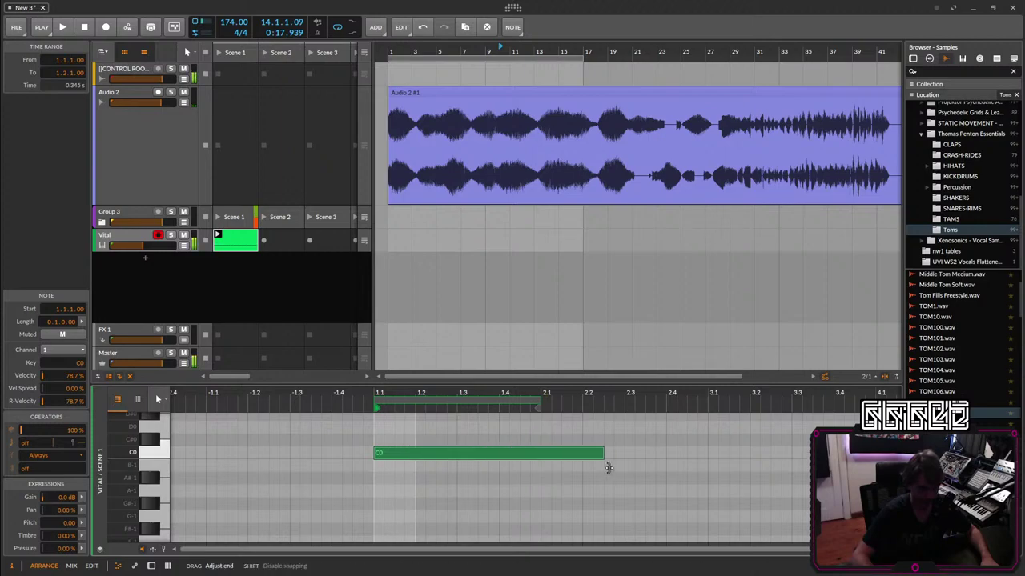
{"action": "key", "text": "ctrl+z"}
{"action": "left_click_drag", "start_coordinate": [536, 404], "coordinate": [507, 476]}
{"action": "scroll", "coordinate": [686, 458], "scroll_direction": "down", "scroll_amount": 3}
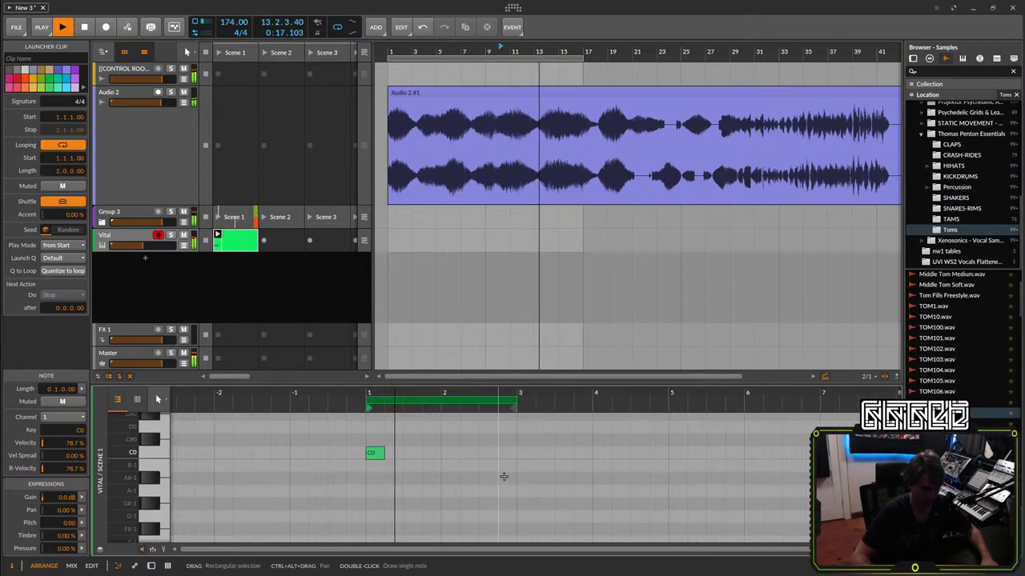
In Vital, steepen LFO 1's rise, shift its peak later, and set both oscillators' phase randomization to 0%.
{"action": "left_click", "coordinate": [151, 566]}
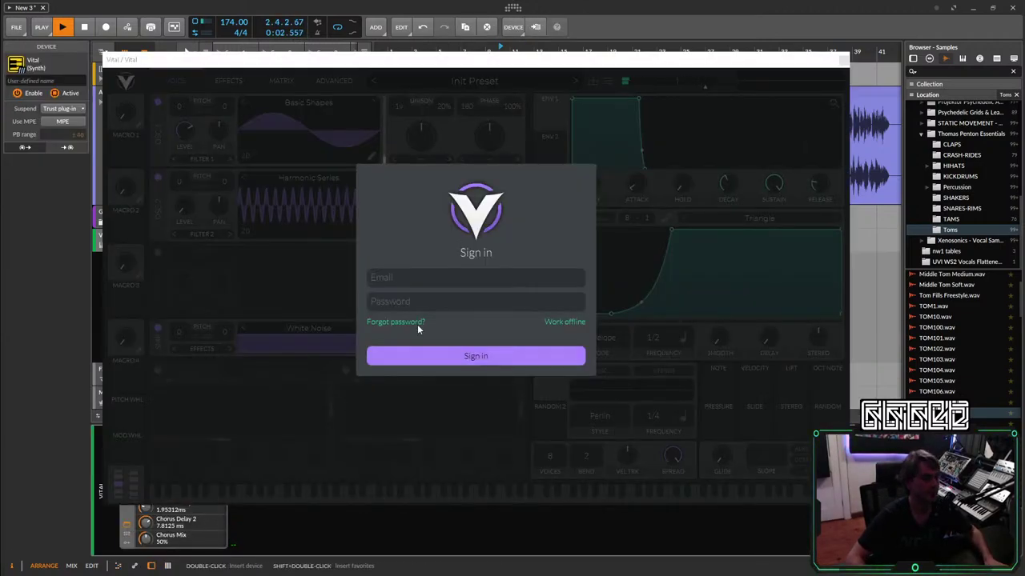
{"action": "left_click", "coordinate": [305, 284]}
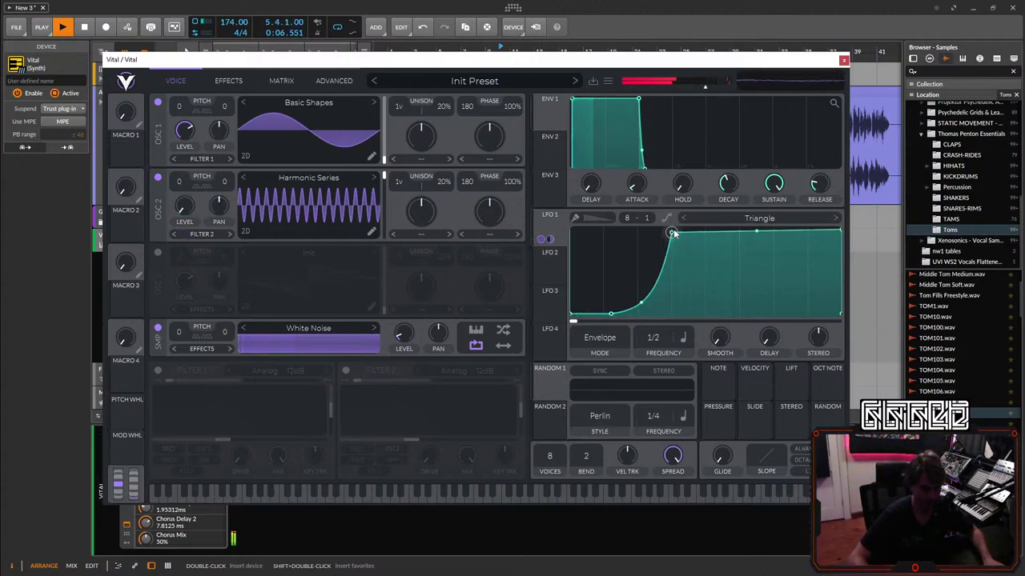
{"action": "left_click_drag", "start_coordinate": [632, 317], "coordinate": [684, 347]}
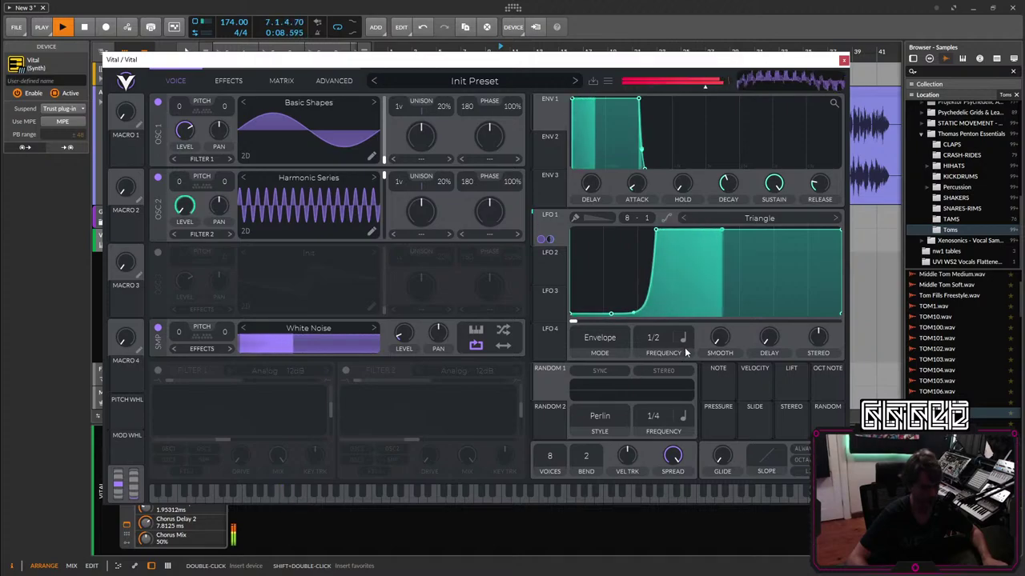
{"action": "left_click_drag", "start_coordinate": [655, 228], "coordinate": [696, 253]}
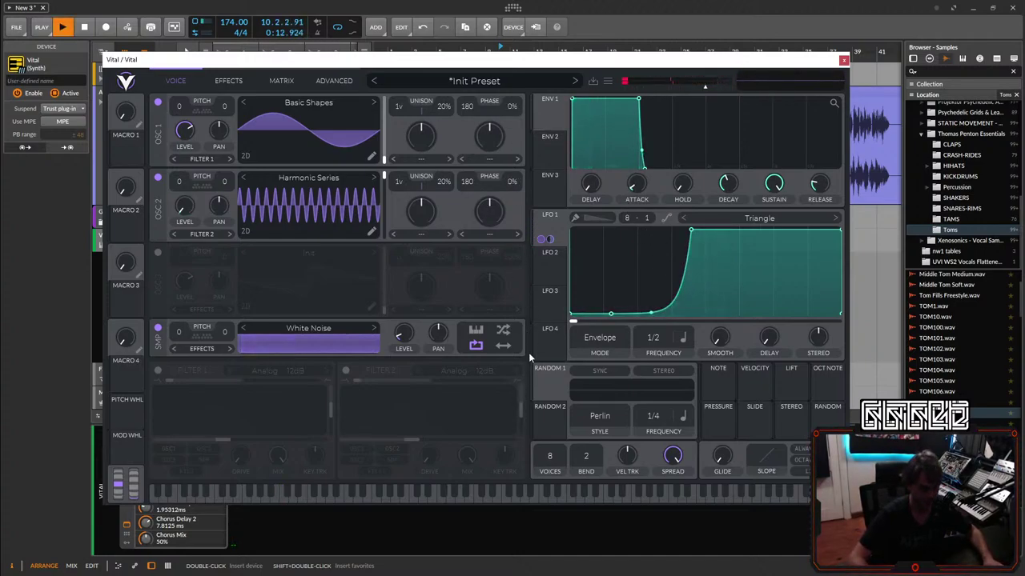
Replace Vital LFO 1's peak with a mid-level point and shorten the flat start for a gradual two-stage rise.
{"action": "double_click", "coordinate": [692, 232]}
{"action": "left_click_drag", "start_coordinate": [733, 313], "coordinate": [735, 255]}
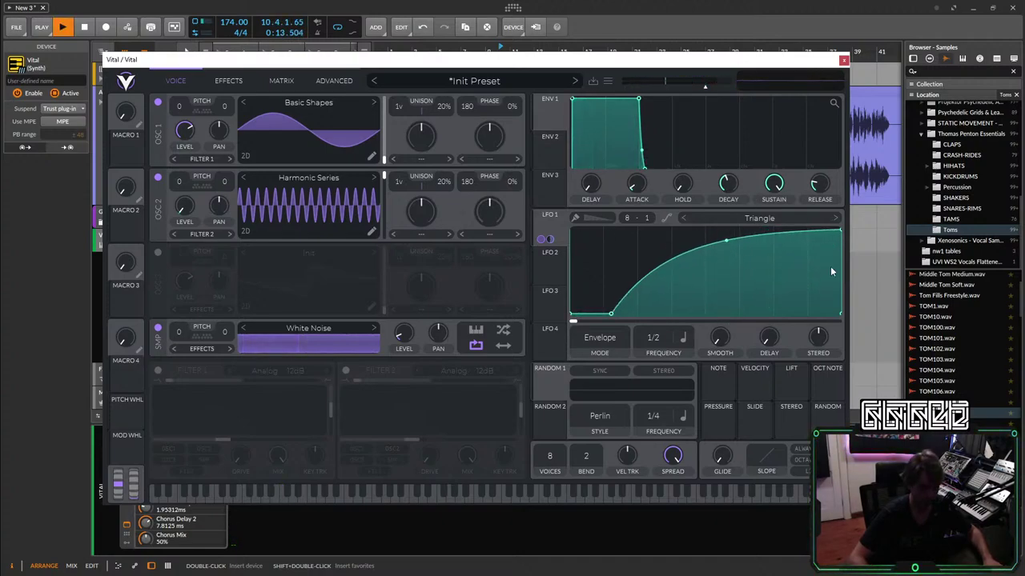
{"action": "double_click", "coordinate": [706, 261]}
{"action": "left_click_drag", "start_coordinate": [706, 263], "coordinate": [705, 258]}
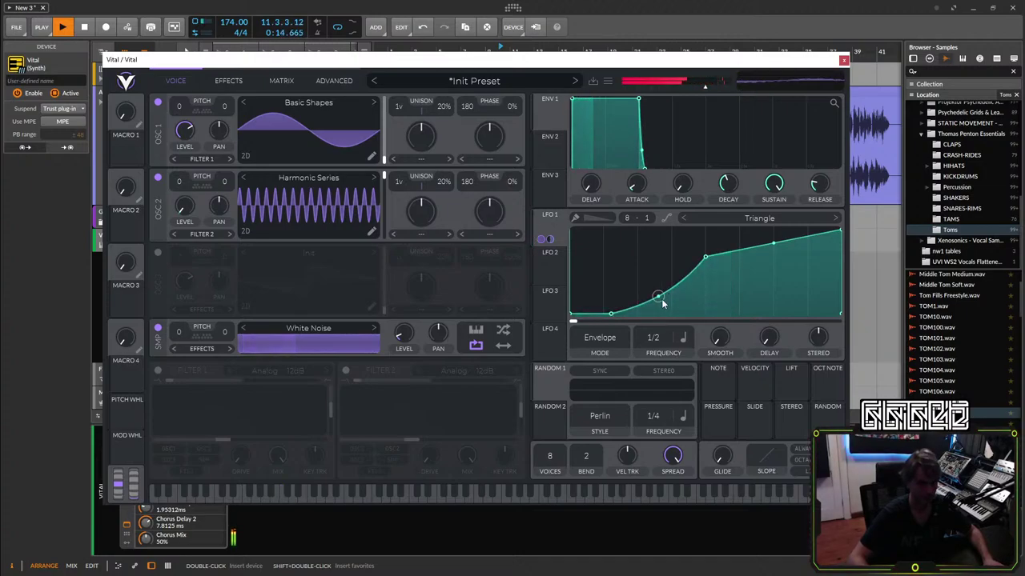
{"action": "left_click_drag", "start_coordinate": [609, 314], "coordinate": [588, 313]}
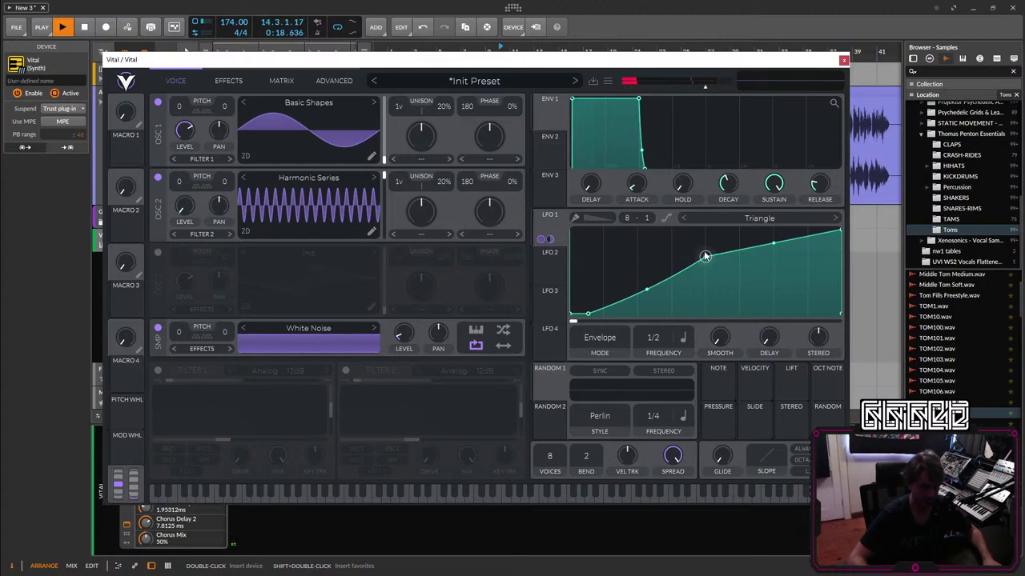
{"action": "left_click_drag", "start_coordinate": [705, 253], "coordinate": [705, 257]}
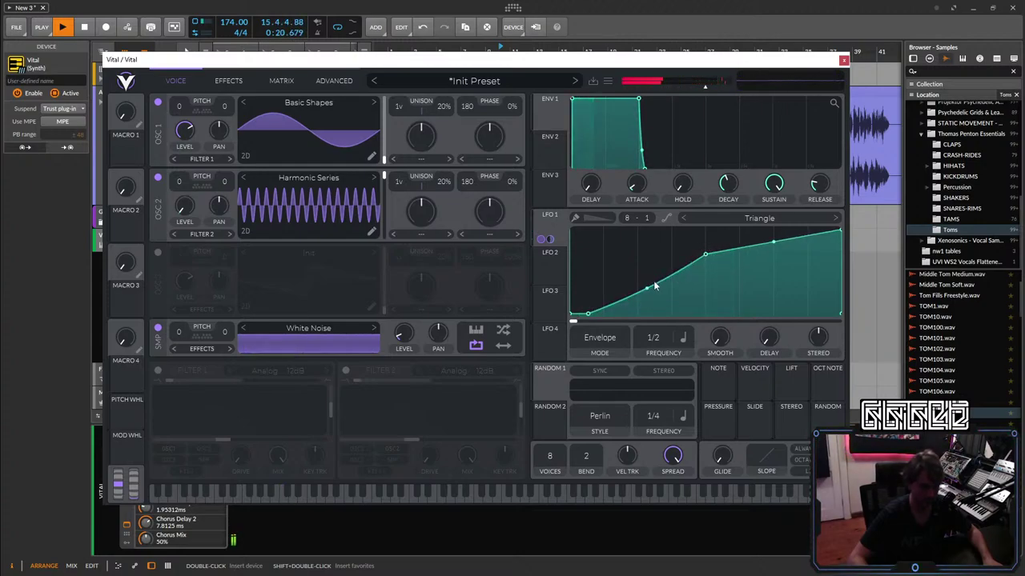
{"action": "left_click", "coordinate": [844, 61]}
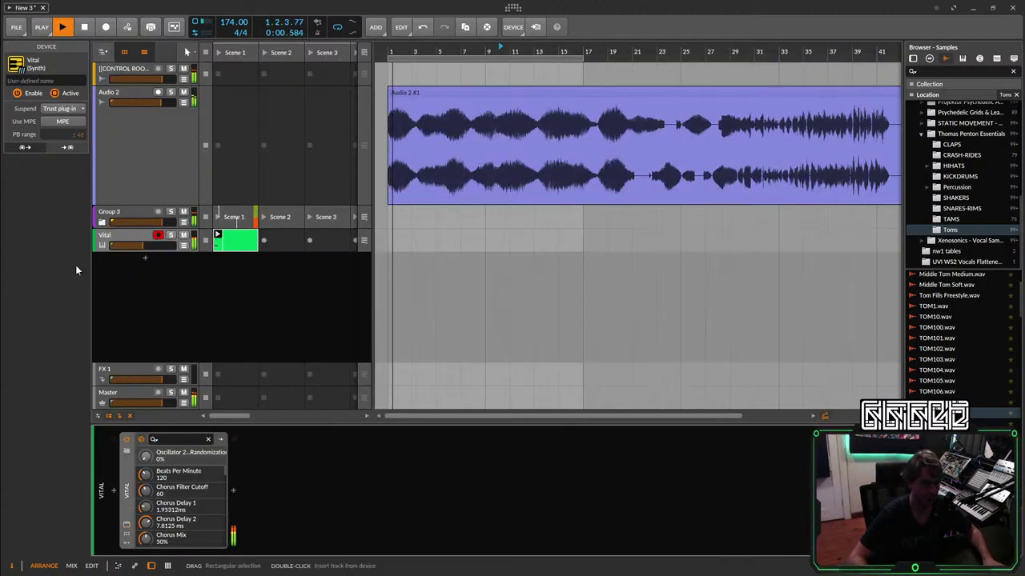
Double the content of the Vital Scene 1 clip to make a four-bar loop.
{"action": "double_click", "coordinate": [234, 242]}
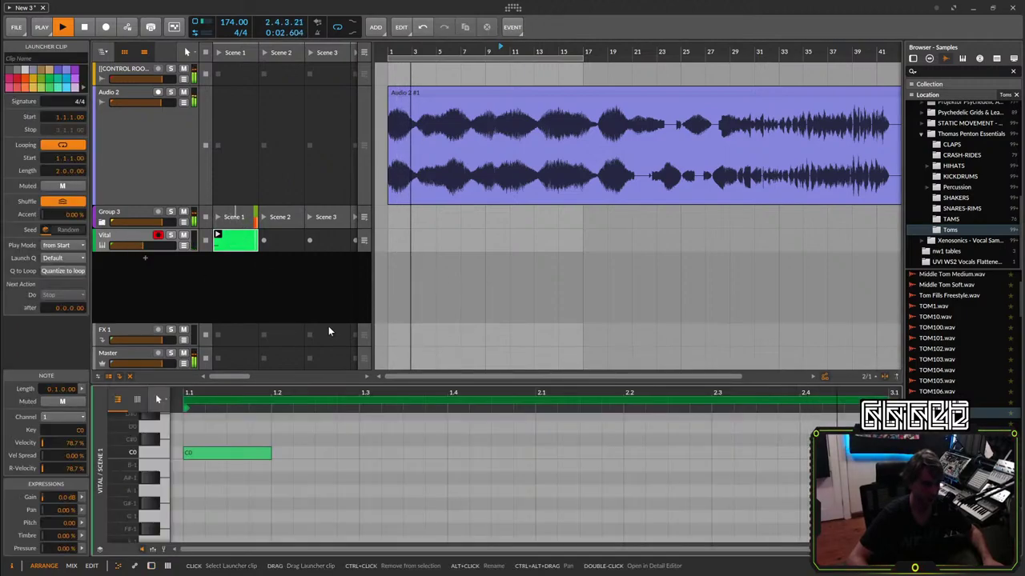
{"action": "right_click", "coordinate": [240, 240]}
{"action": "left_click", "coordinate": [297, 370]}
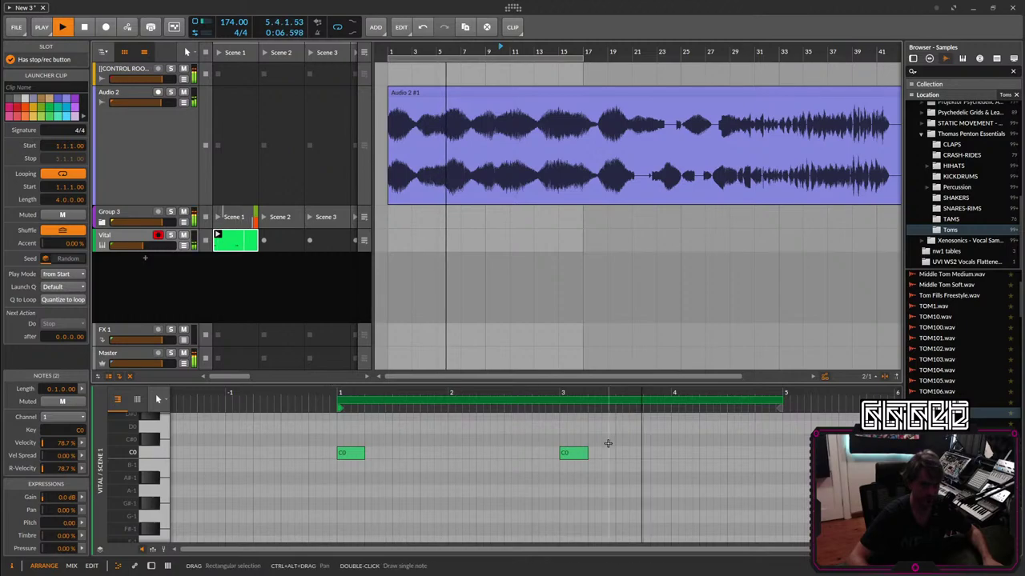
Move the clip's second C0 note to 3.2.1 and restart playback to hear it.
{"action": "left_click", "coordinate": [576, 469]}
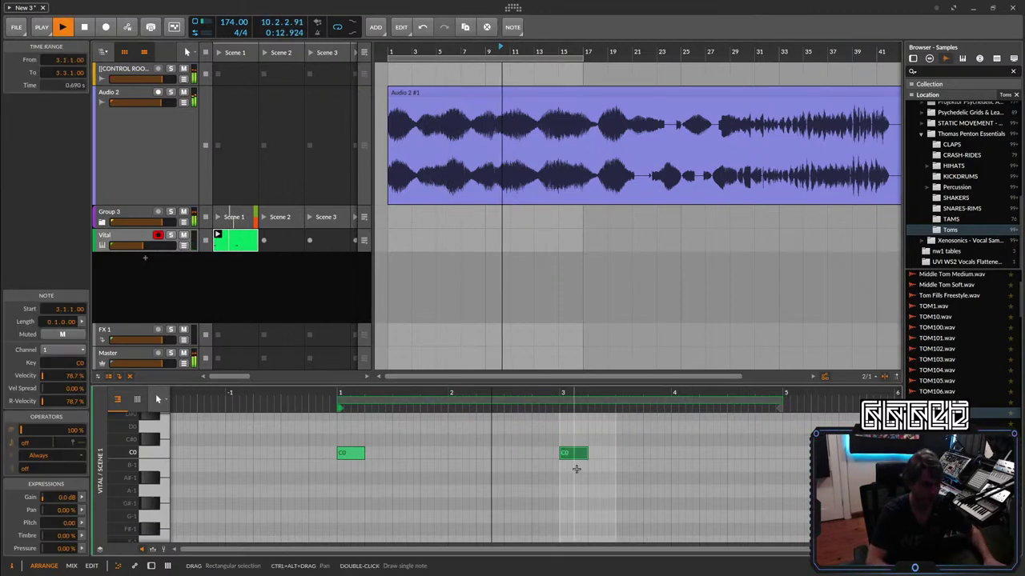
{"action": "key", "text": "space"}
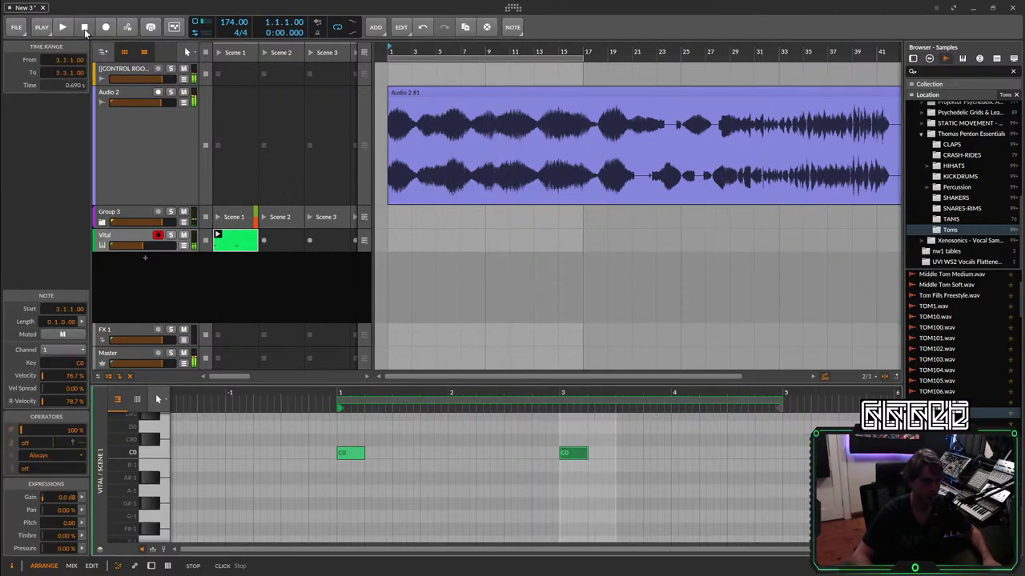
{"action": "key", "text": "Right"}
{"action": "key", "text": "Right"}
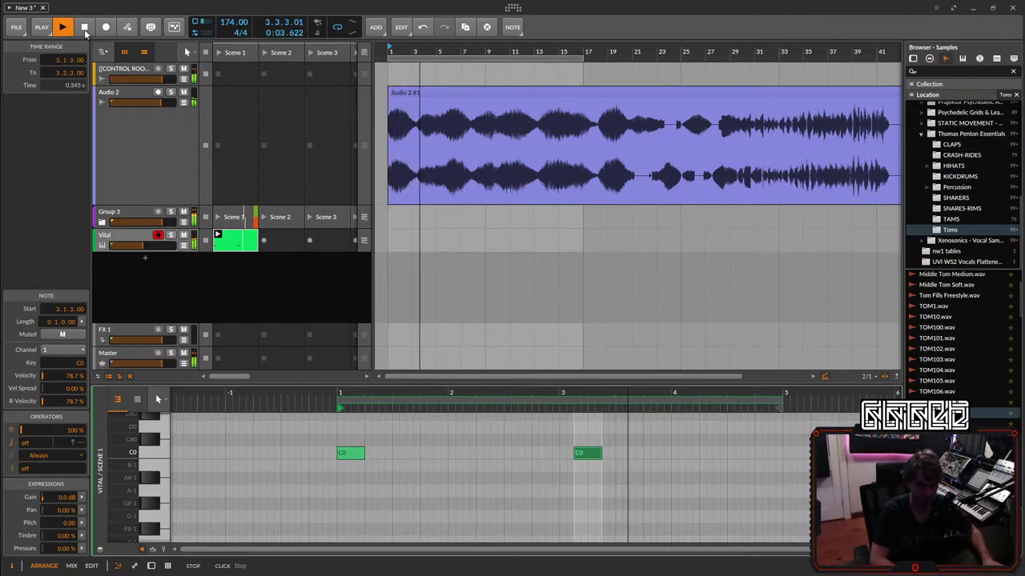
{"action": "key", "text": "Right"}
{"action": "key", "text": "Right"}
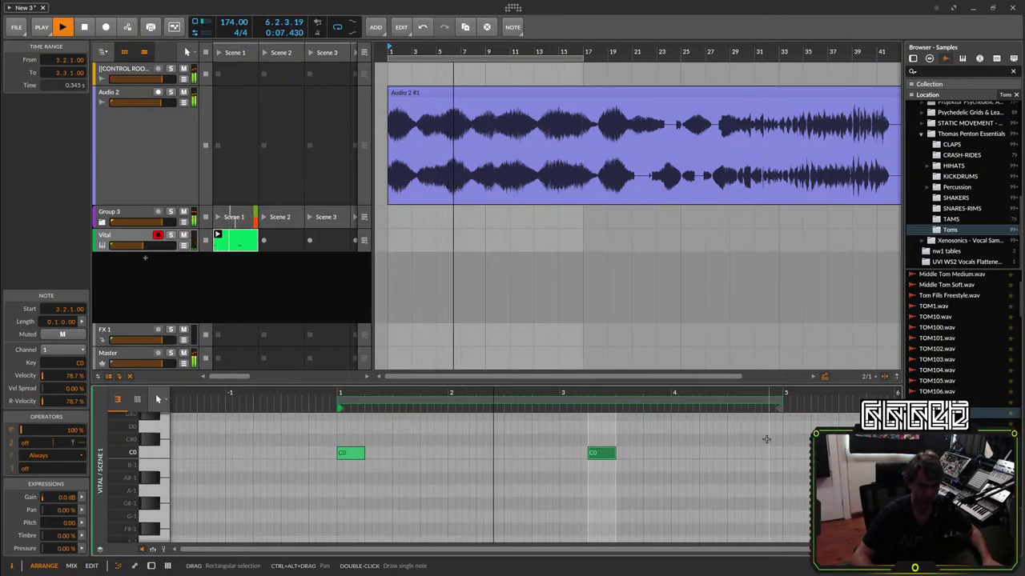
Try a one-beat note at 4.4.1 in the Vital clip, raise it from A#-1 to G0, and remove it.
{"action": "scroll", "coordinate": [762, 482], "scroll_direction": "up", "scroll_amount": 2}
{"action": "double_click", "coordinate": [756, 517]}
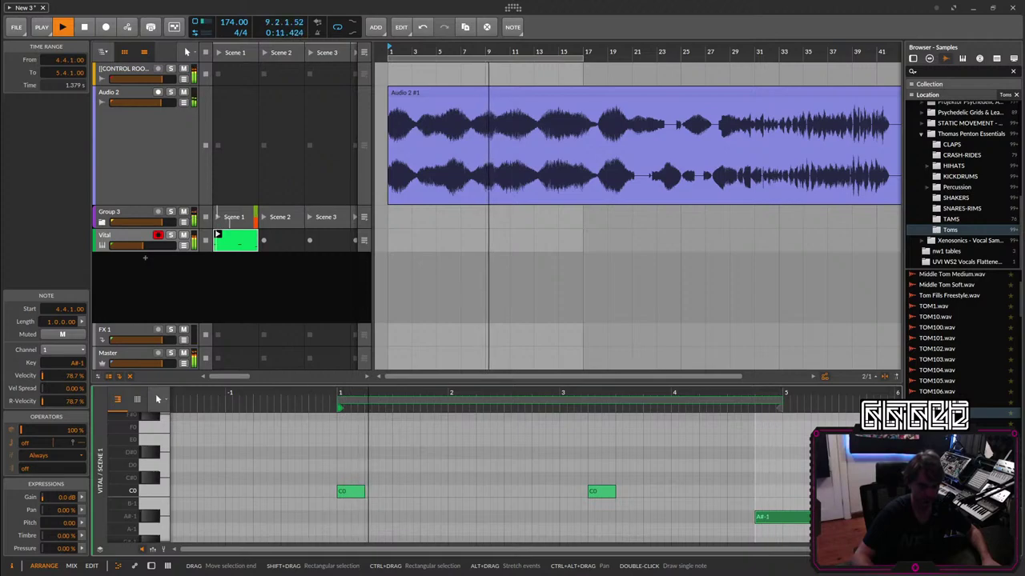
{"action": "left_click_drag", "start_coordinate": [862, 520], "coordinate": [788, 520]}
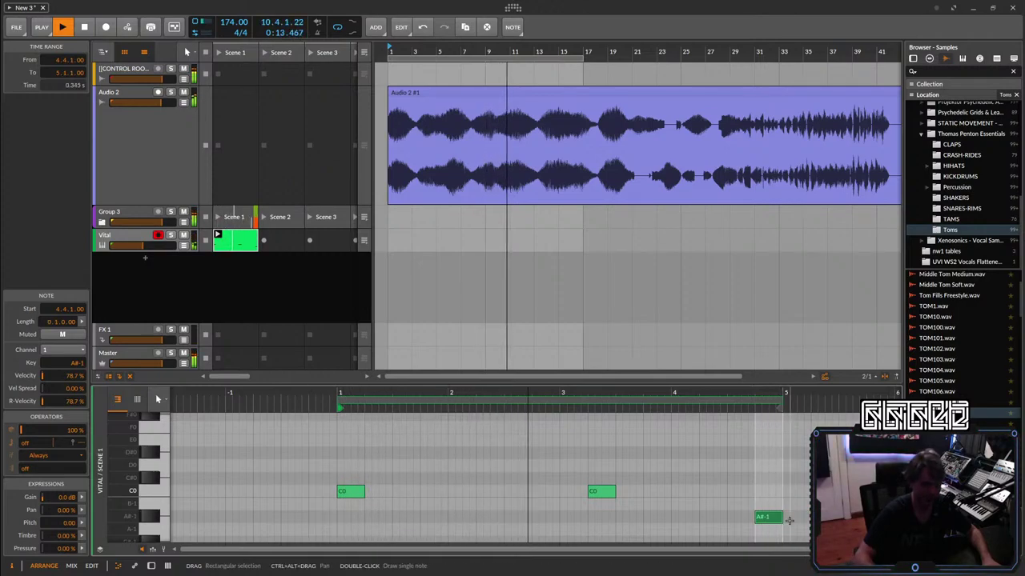
{"action": "key", "text": "Up"}
{"action": "key", "text": "Up"}
{"action": "key", "text": "Up"}
{"action": "key", "text": "Up"}
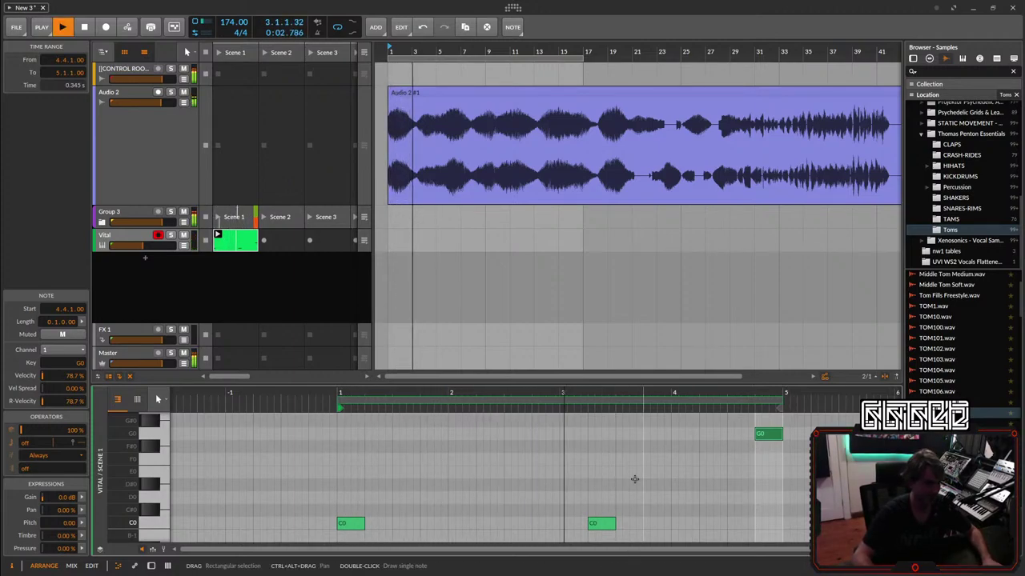
{"action": "double_click", "coordinate": [766, 437]}
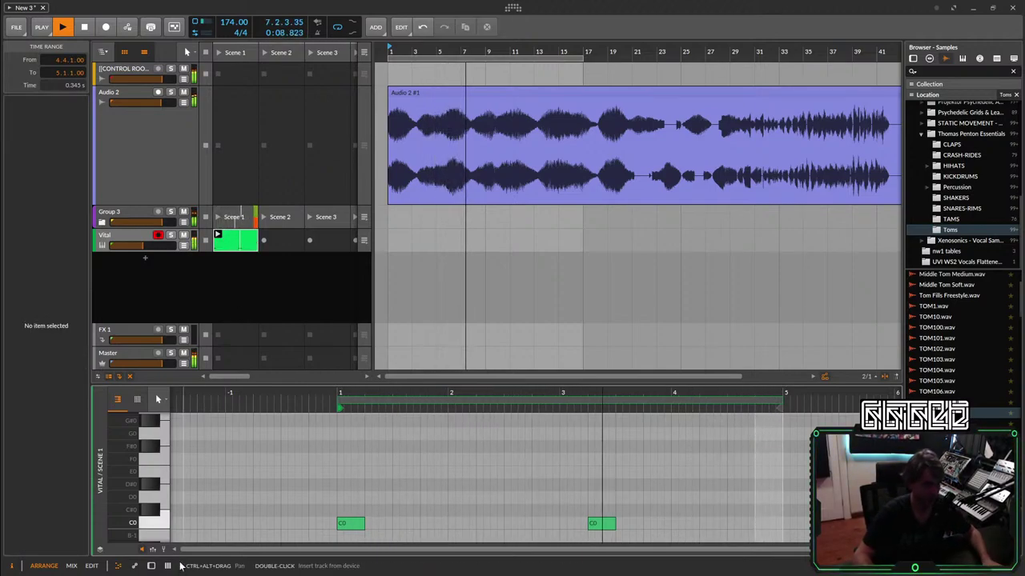
Copy Audio 2's Tool device with the Drum Machine sidechain onto the Vital track and raise the track volume slightly.
{"action": "left_click", "coordinate": [151, 566]}
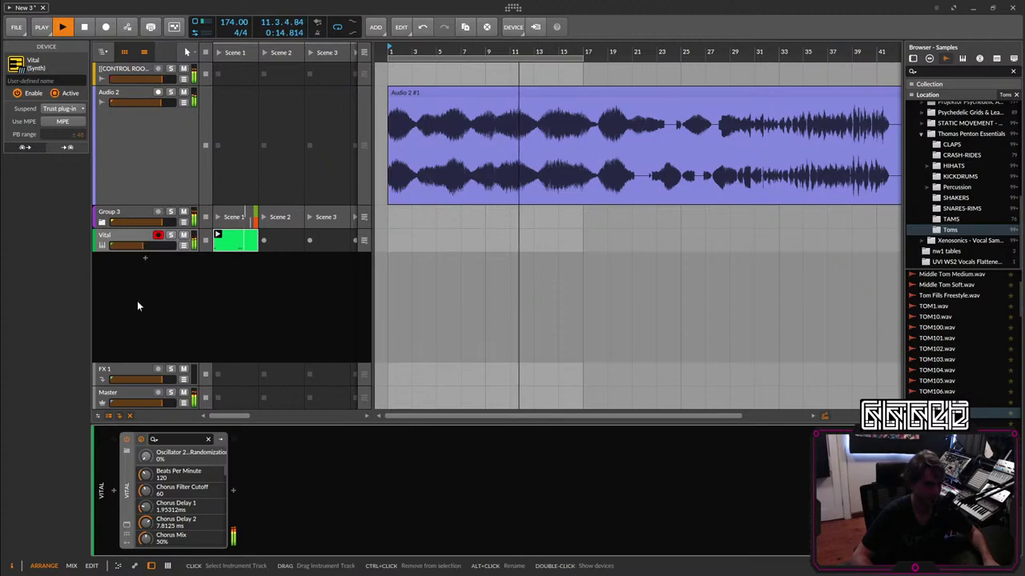
{"action": "left_click", "coordinate": [113, 185]}
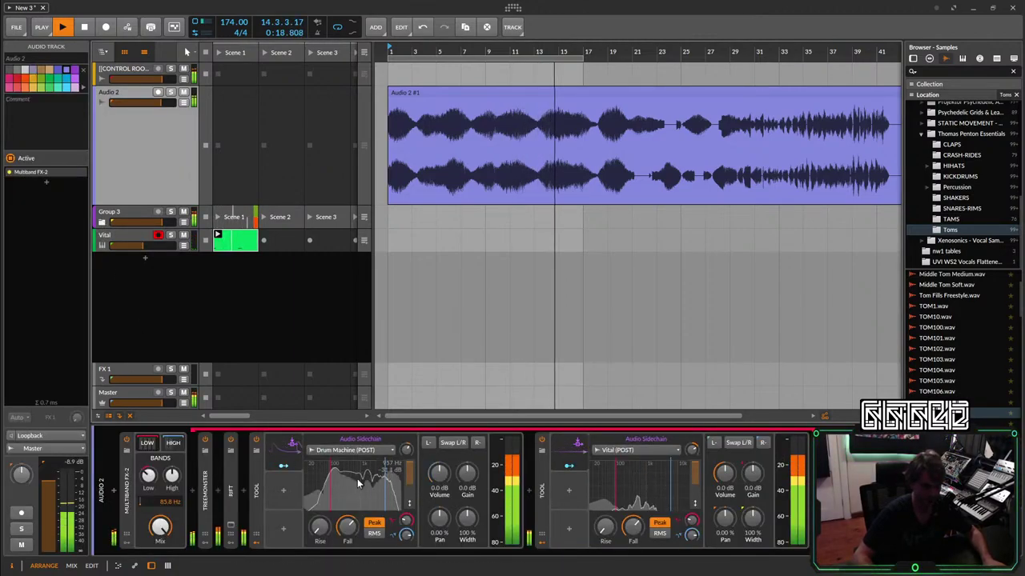
{"action": "left_click", "coordinate": [253, 491]}
{"action": "left_click", "coordinate": [140, 234]}
{"action": "key", "text": "ctrl+v"}
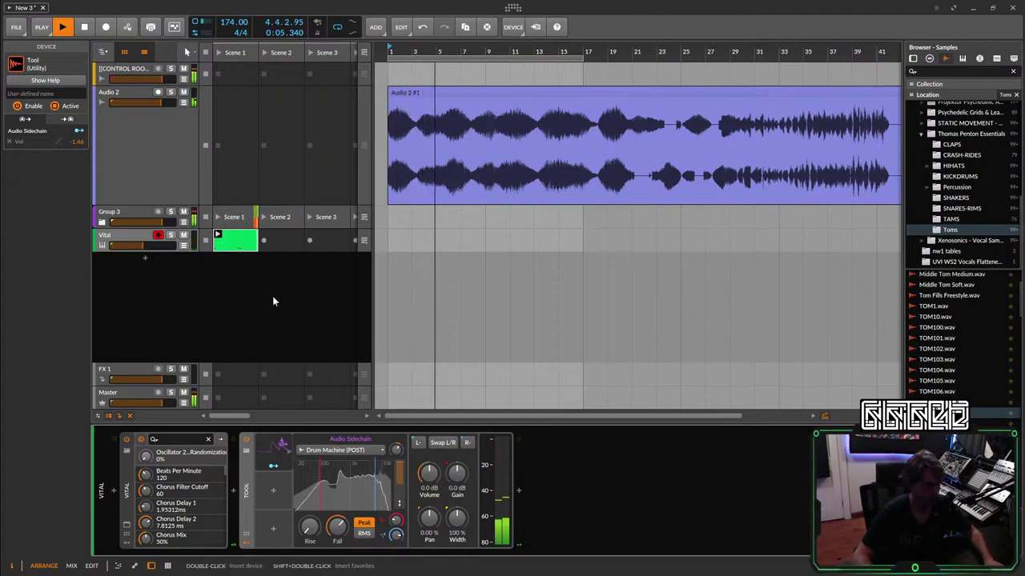
{"action": "key", "text": "space"}
{"action": "key", "text": "space"}
{"action": "left_click_drag", "start_coordinate": [144, 246], "coordinate": [148, 251]}
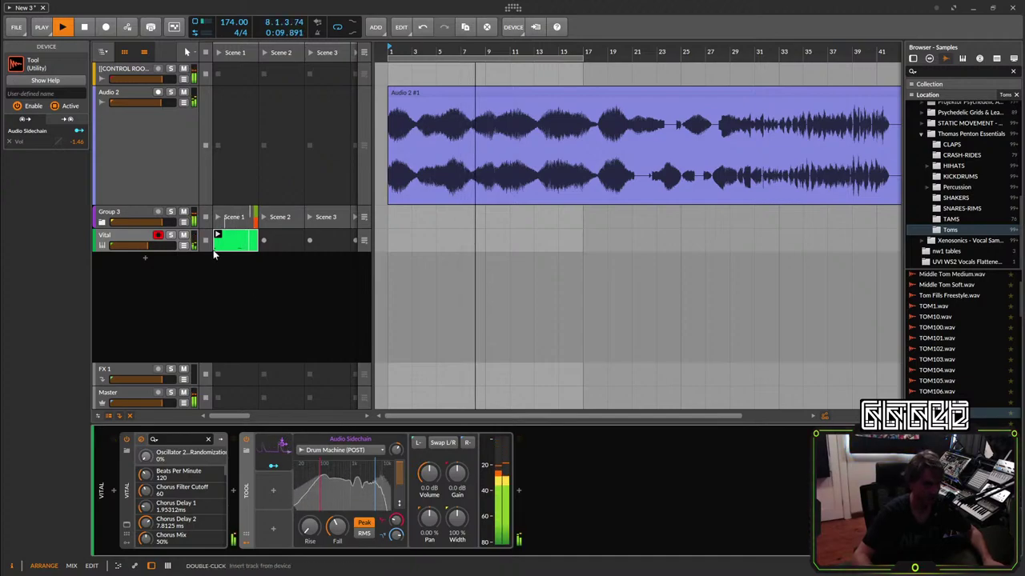
Duplicate the Vital track and delete all notes from the duplicate's Scene 1 clip.
{"action": "right_click", "coordinate": [126, 238]}
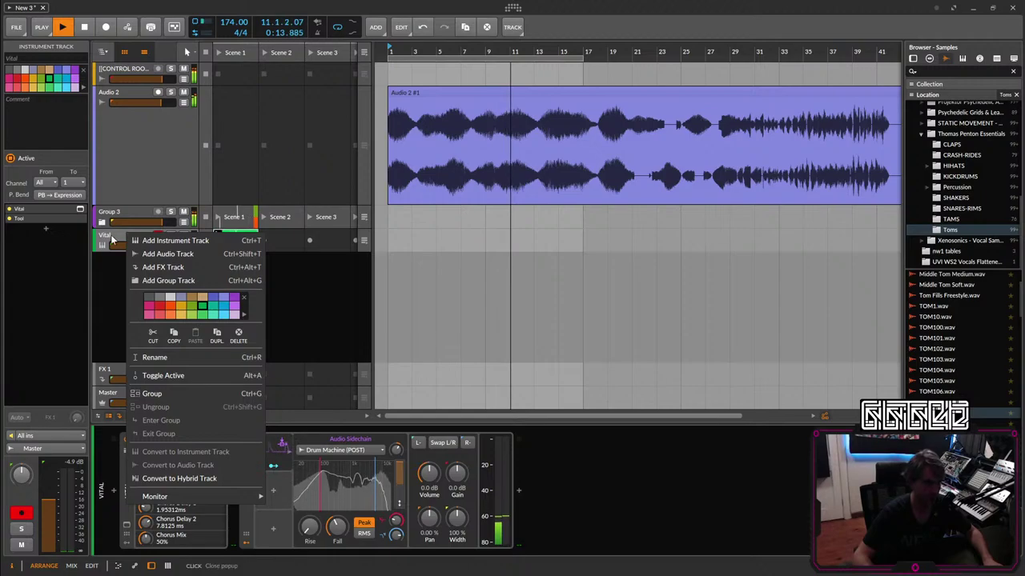
{"action": "left_click", "coordinate": [216, 335]}
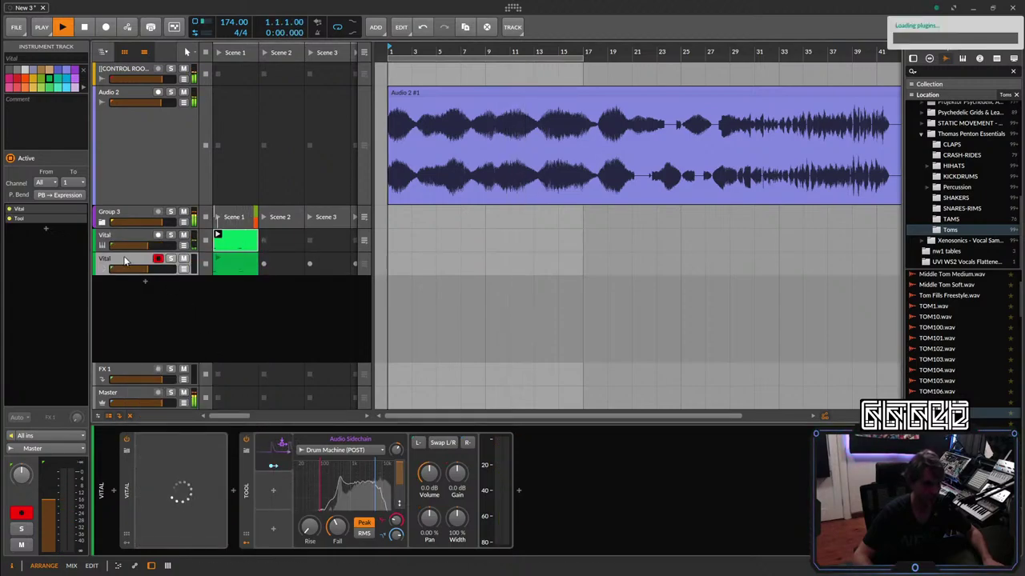
{"action": "left_click", "coordinate": [230, 267]}
{"action": "double_click", "coordinate": [232, 271]}
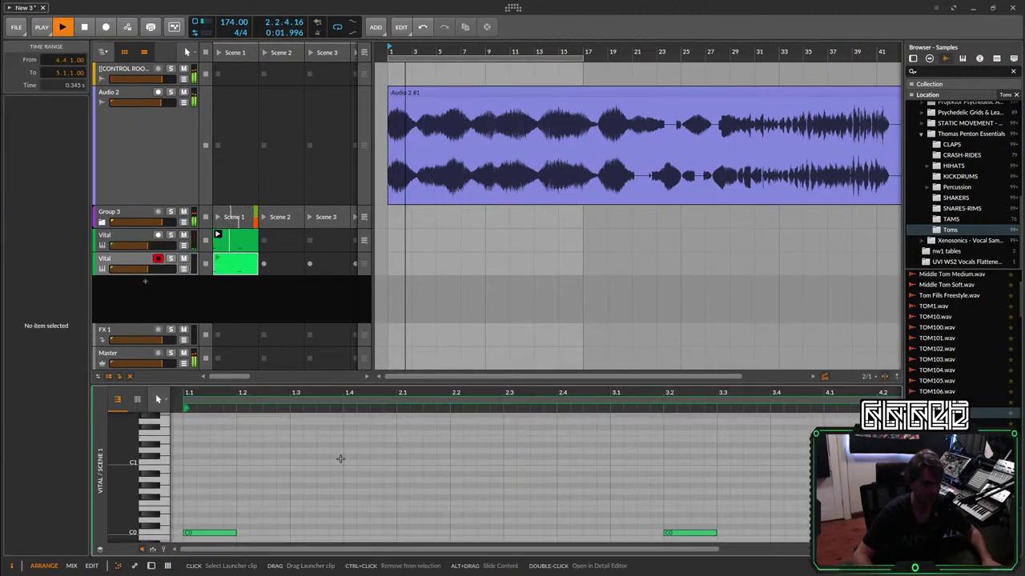
{"action": "left_click_drag", "start_coordinate": [599, 413], "coordinate": [298, 540]}
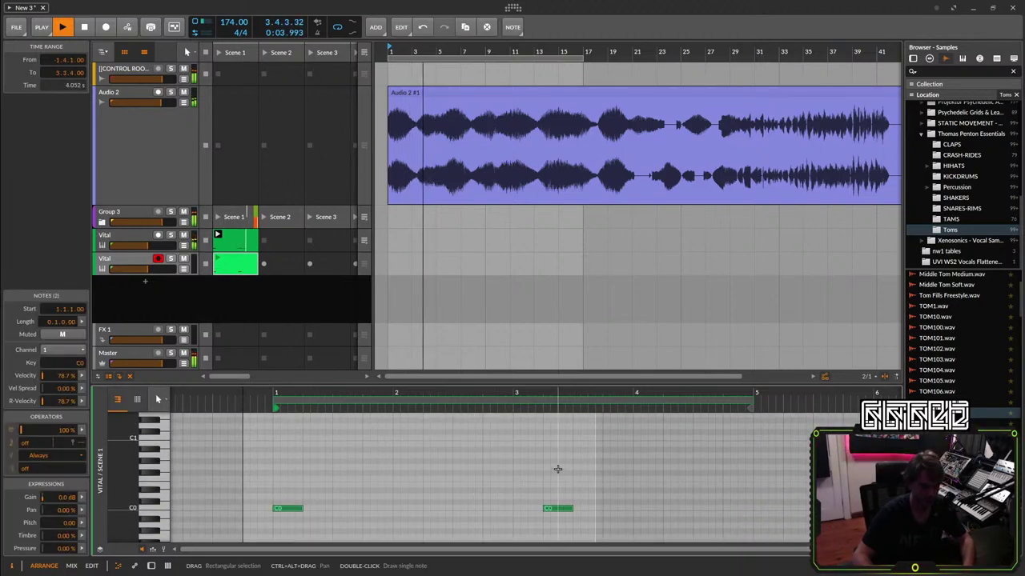
{"action": "key", "text": "Delete"}
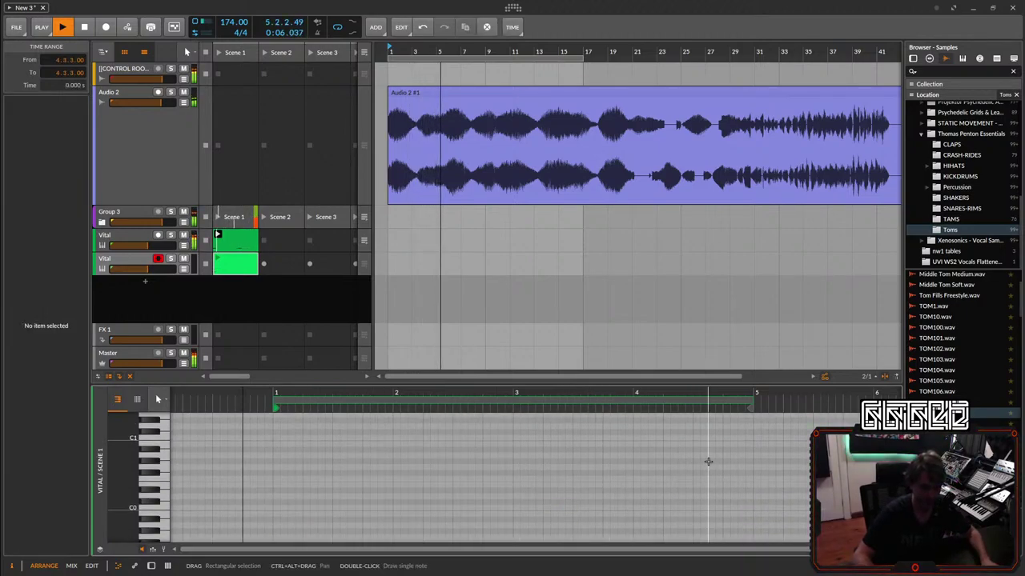
Add consecutive one-beat G#0 and G0 notes starting at 4.3.3 in the duplicate's clip and launch it.
{"action": "double_click", "coordinate": [709, 462]}
{"action": "double_click", "coordinate": [744, 468]}
{"action": "left_click_drag", "start_coordinate": [788, 453], "coordinate": [702, 463]}
{"action": "left_click", "coordinate": [214, 261]}
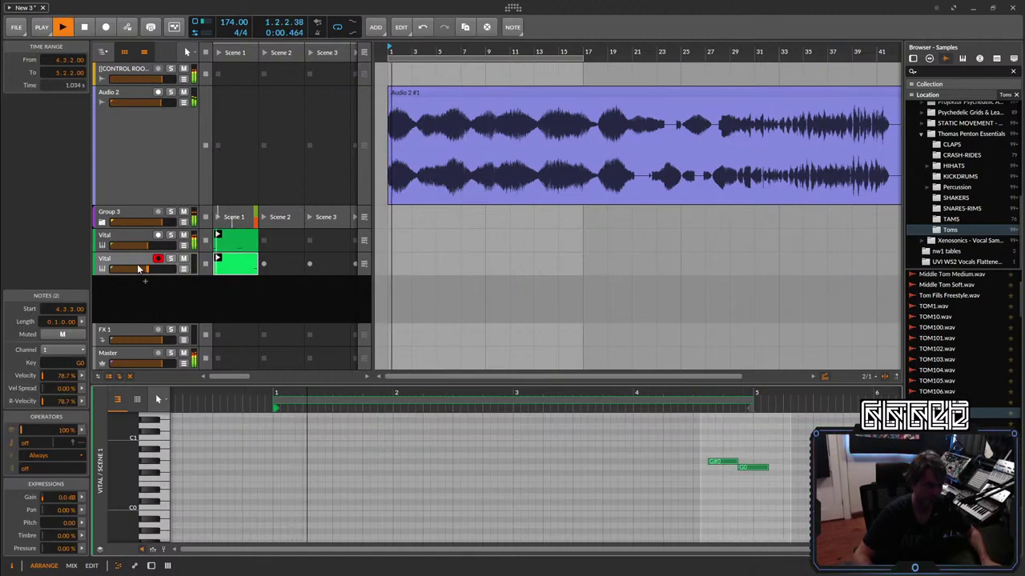
In the duplicate's Vital, reshape LFO 1 to start at full level, fall quickly in a curve, and stay at zero.
{"action": "left_click", "coordinate": [142, 268]}
{"action": "left_click", "coordinate": [155, 565]}
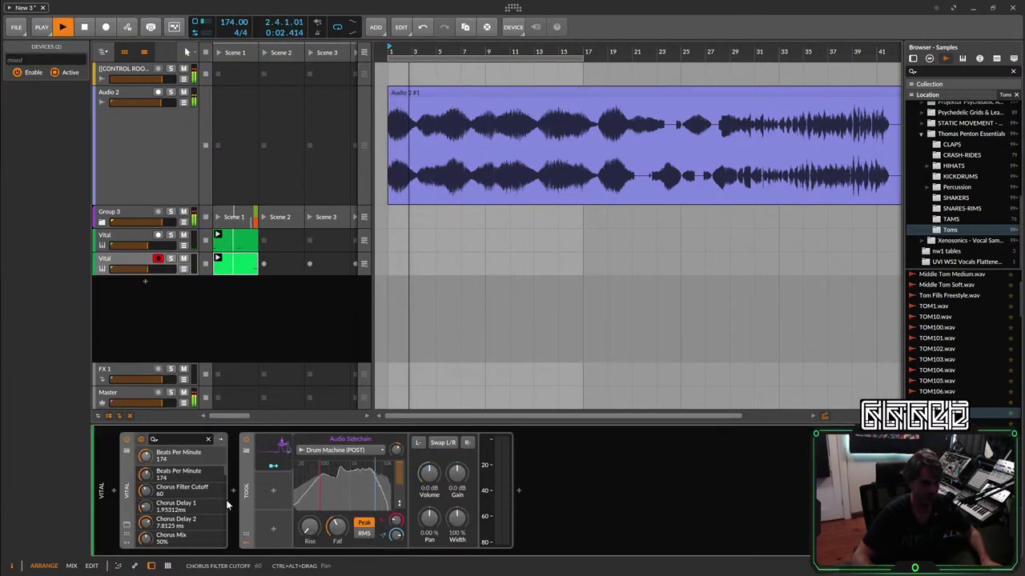
{"action": "left_click", "coordinate": [129, 525]}
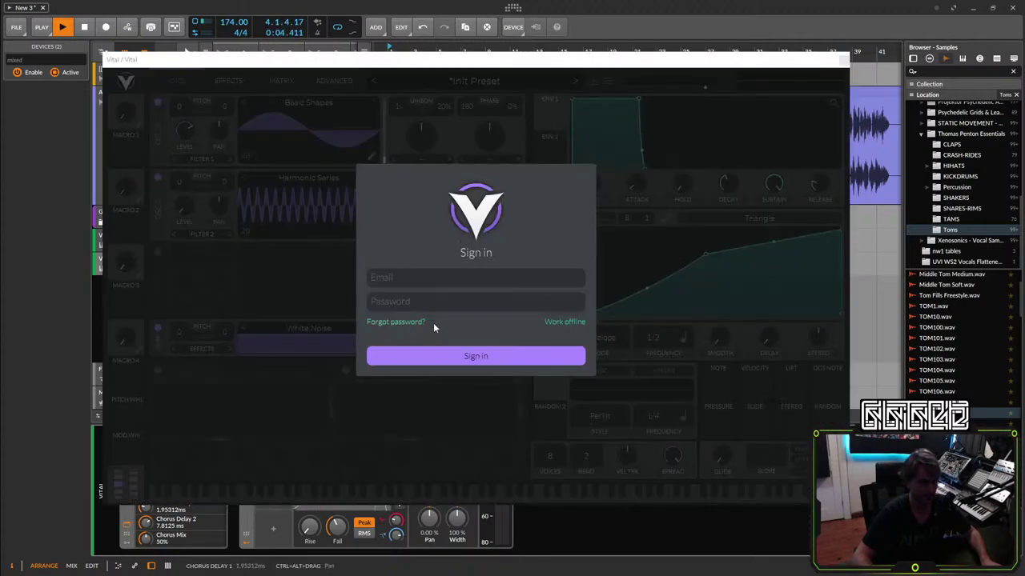
{"action": "left_click", "coordinate": [358, 285]}
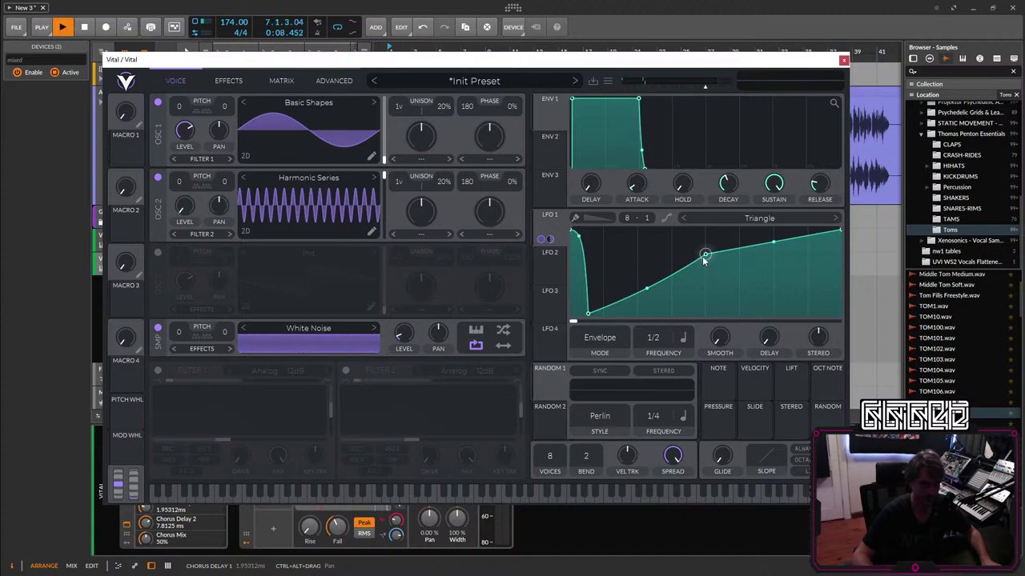
{"action": "left_click_drag", "start_coordinate": [835, 237], "coordinate": [833, 316]}
{"action": "left_click_drag", "start_coordinate": [592, 315], "coordinate": [616, 343]}
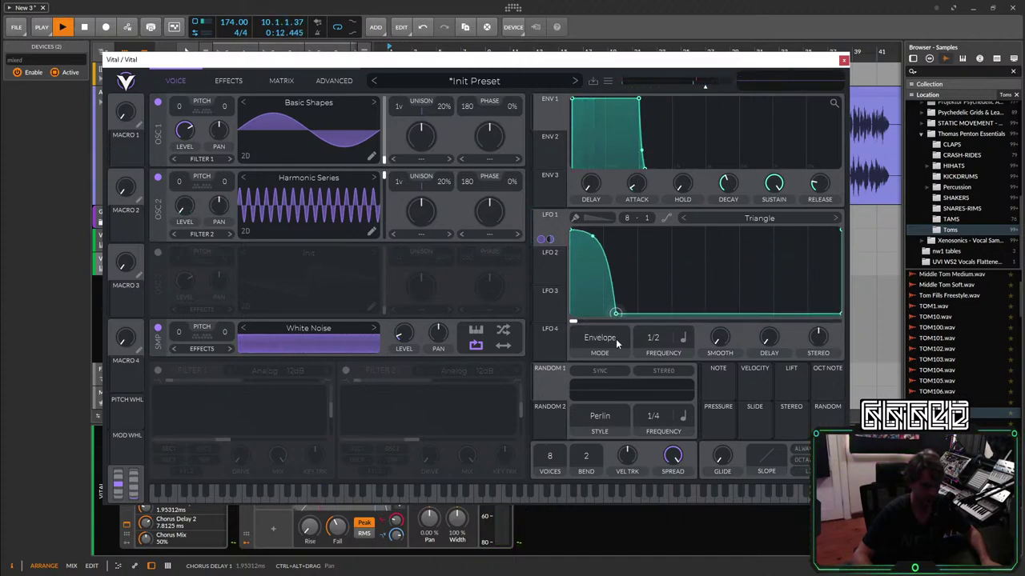
Turn off the reverb effect in the duplicate's Vital and return to its oscillator settings.
{"action": "left_click", "coordinate": [227, 81]}
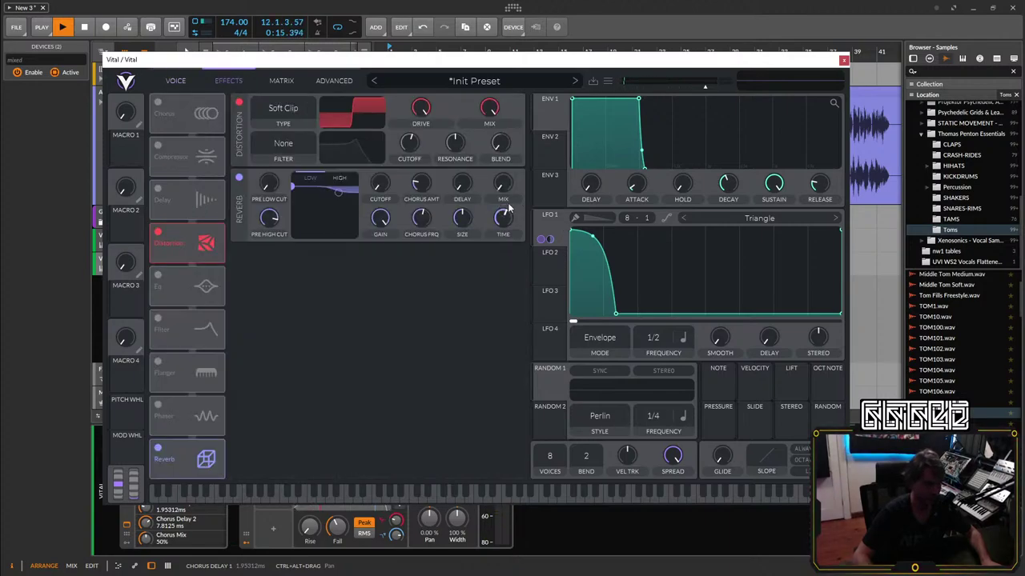
{"action": "left_click", "coordinate": [239, 177]}
{"action": "left_click", "coordinate": [175, 81]}
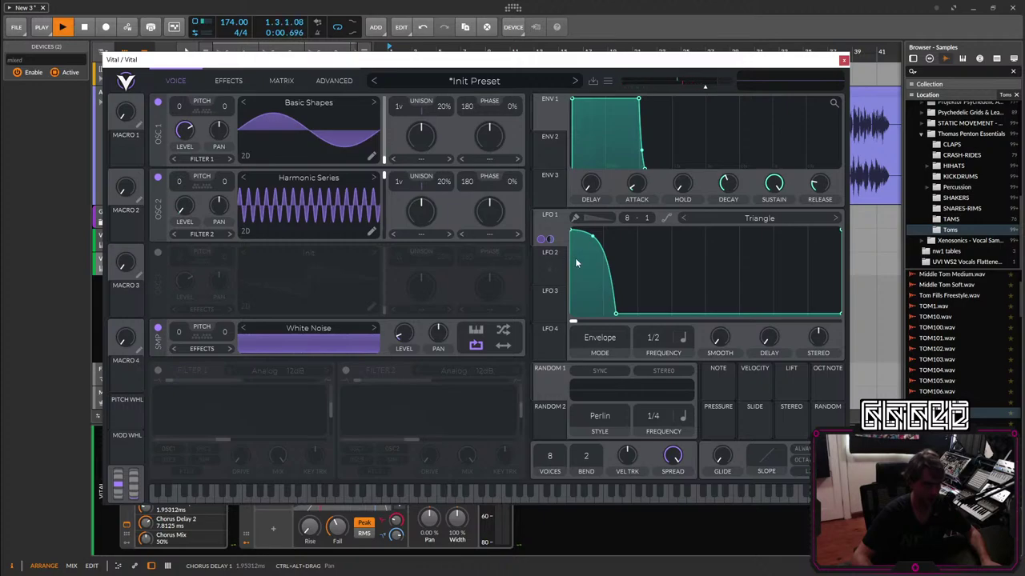
Straighten LFO 1's falling segment in Vital, close the plug-in window, and restart playback.
{"action": "left_click", "coordinate": [600, 344]}
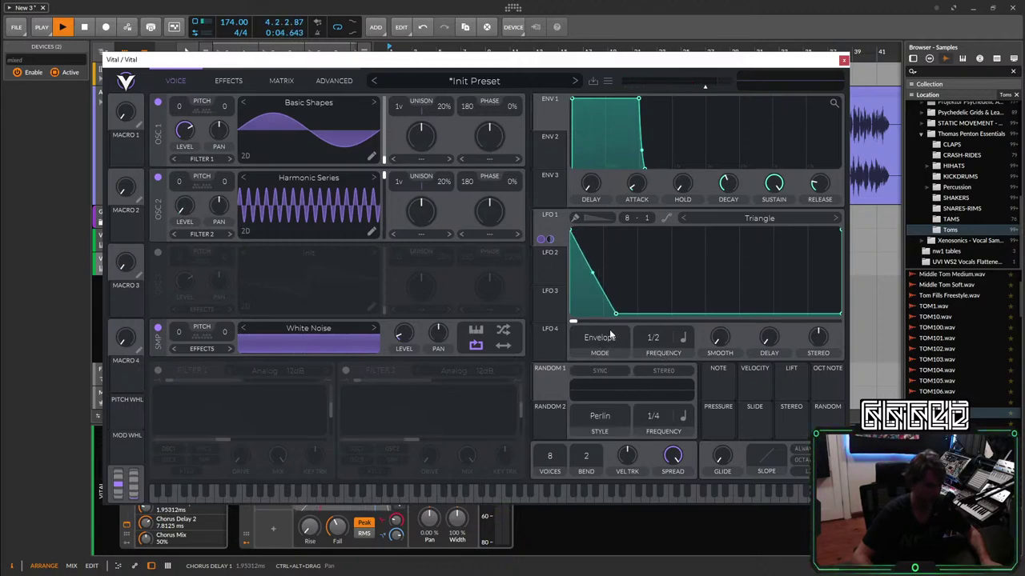
{"action": "left_click", "coordinate": [844, 62]}
{"action": "key", "text": "space"}
{"action": "key", "text": "space"}
Open the duplicate track's Scene 1 clip and shorten its G#0 and G0 notes to half a beat each.
{"action": "double_click", "coordinate": [247, 269]}
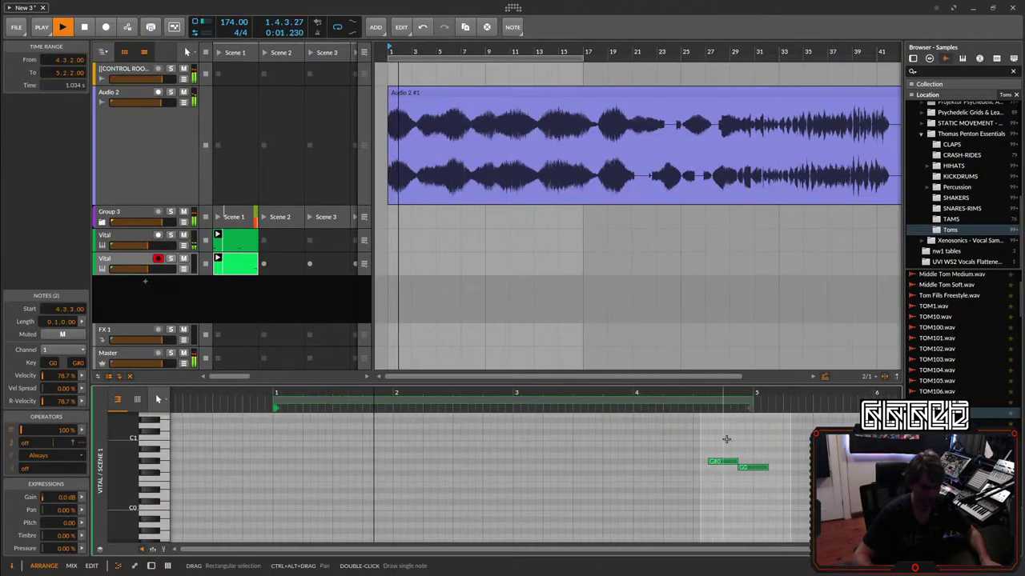
{"action": "left_click", "coordinate": [726, 441]}
{"action": "left_click_drag", "start_coordinate": [736, 462], "coordinate": [745, 483]}
{"action": "left_click", "coordinate": [768, 474]}
{"action": "left_click", "coordinate": [766, 469]}
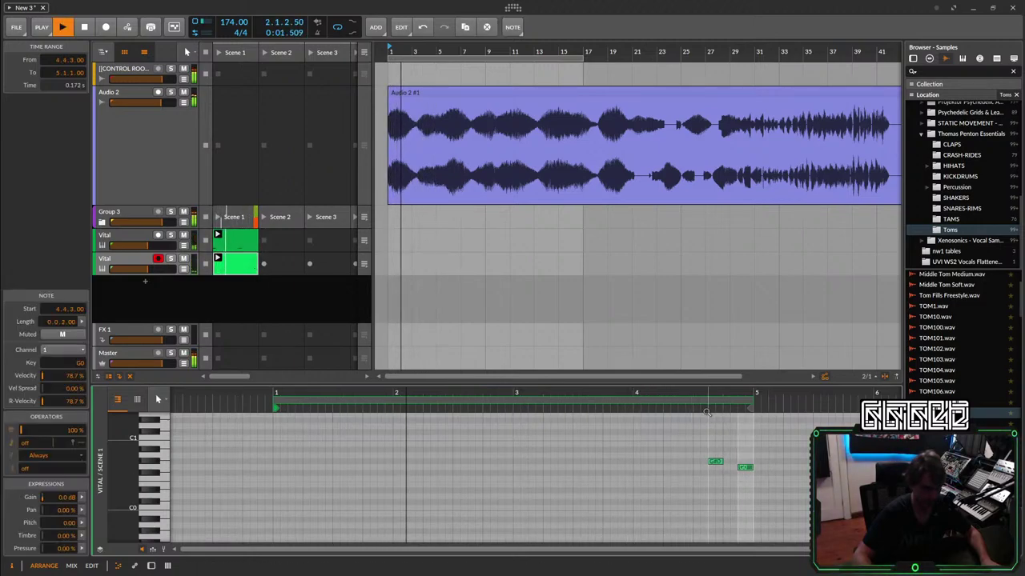
Change the first note to a one-beat D0 starting at 4.3.1 and delete the second note.
{"action": "left_click", "coordinate": [697, 411]}
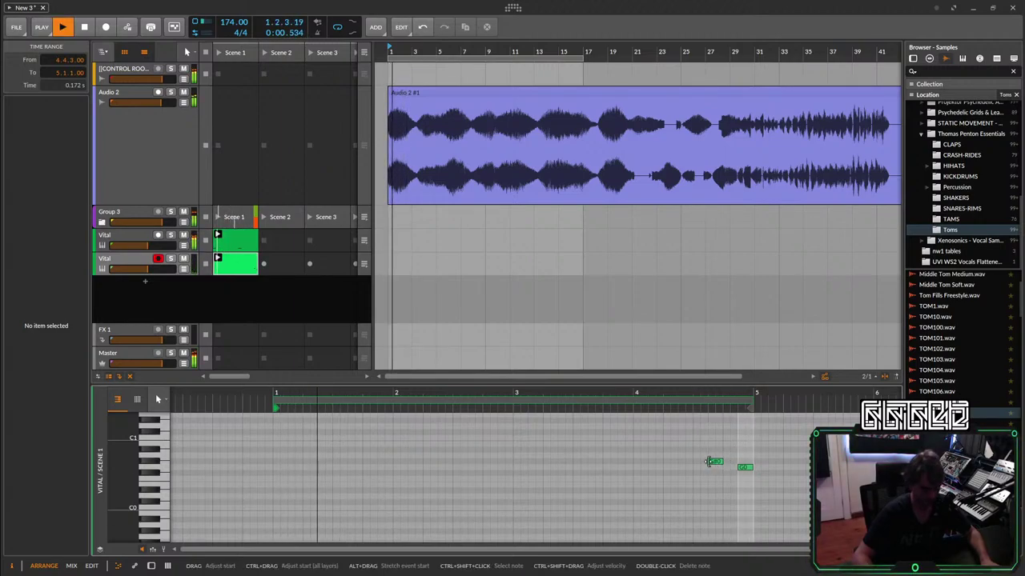
{"action": "mouse_move", "coordinate": [710, 462]}
{"action": "left_mouse_down"}
{"action": "mouse_move", "coordinate": [683, 470]}
{"action": "mouse_move", "coordinate": [693, 461]}
{"action": "left_mouse_up"}
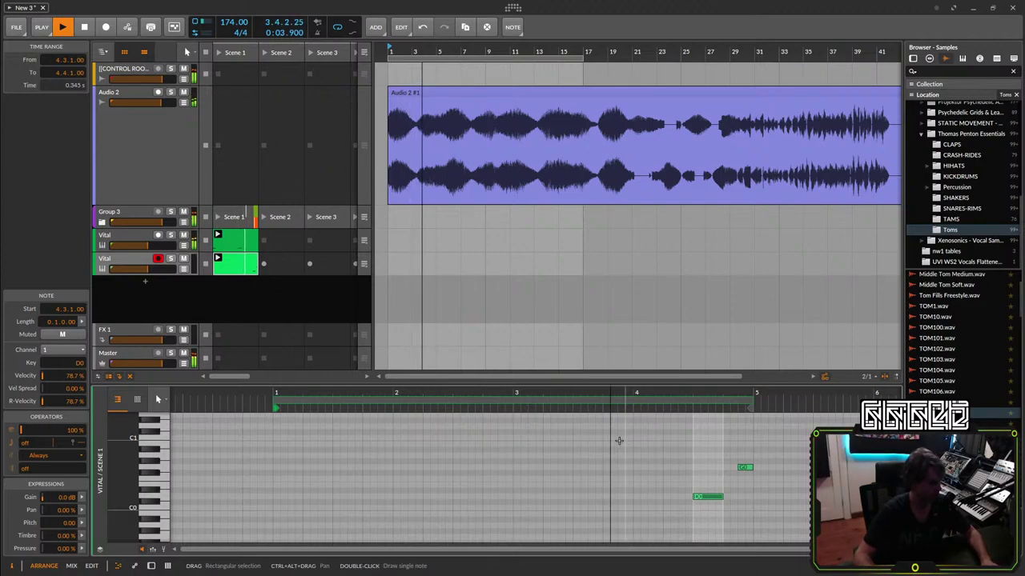
{"action": "left_click_drag", "start_coordinate": [743, 452], "coordinate": [751, 483]}
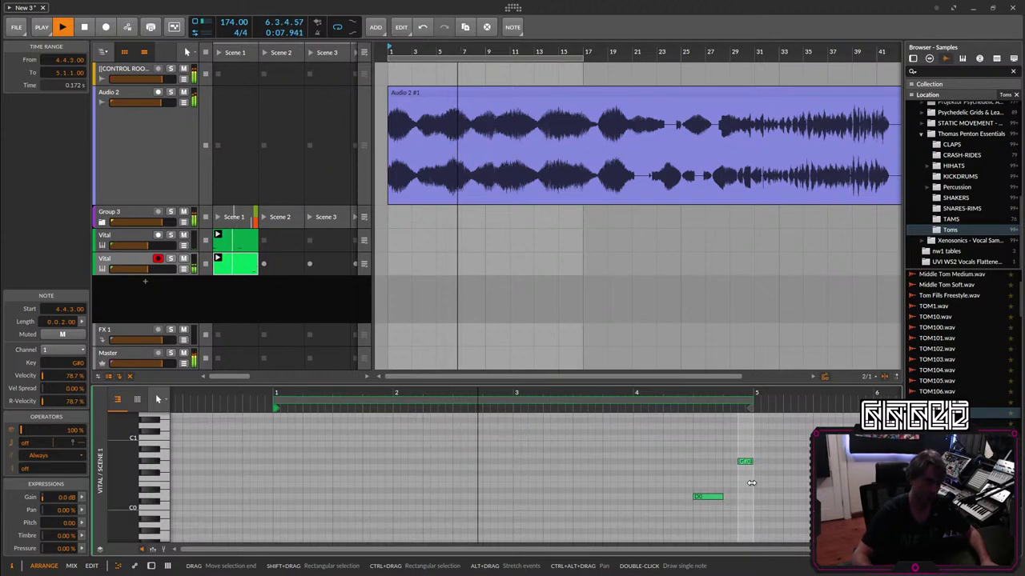
{"action": "key", "text": "Delete"}
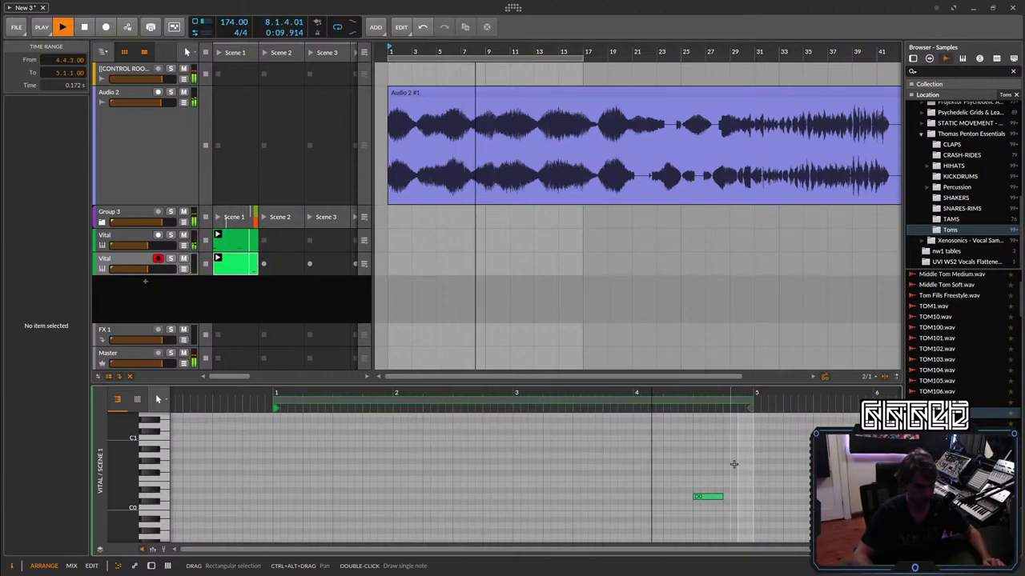
Lower the remaining note to A#-1 and extend it to two beats, ending at 5.1.1.
{"action": "left_click_drag", "start_coordinate": [720, 472], "coordinate": [702, 514]}
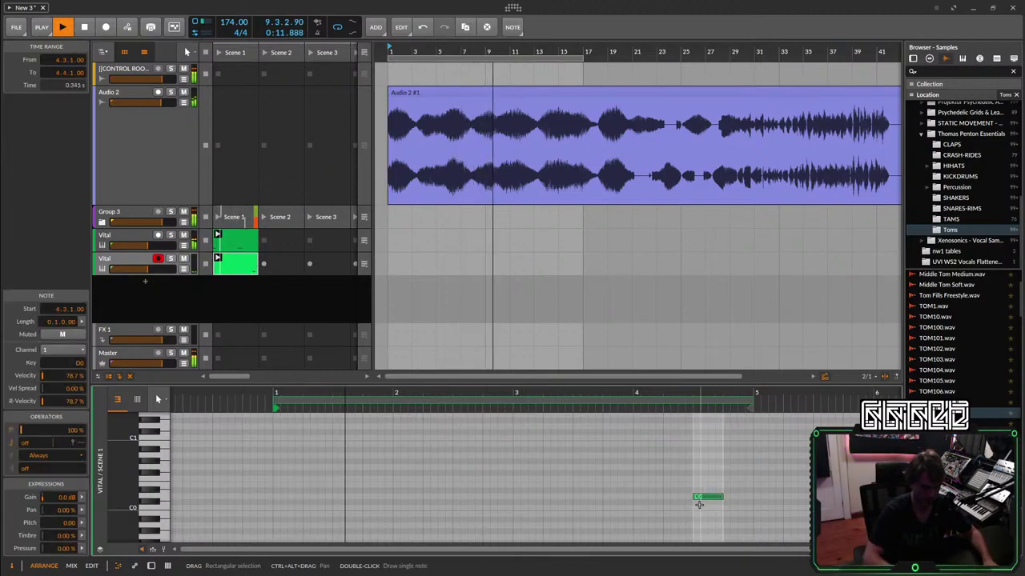
{"action": "key", "text": "space"}
{"action": "key", "text": "Down"}
{"action": "key", "text": "Down"}
{"action": "key", "text": "Down"}
{"action": "key", "text": "Down"}
{"action": "key", "text": "space"}
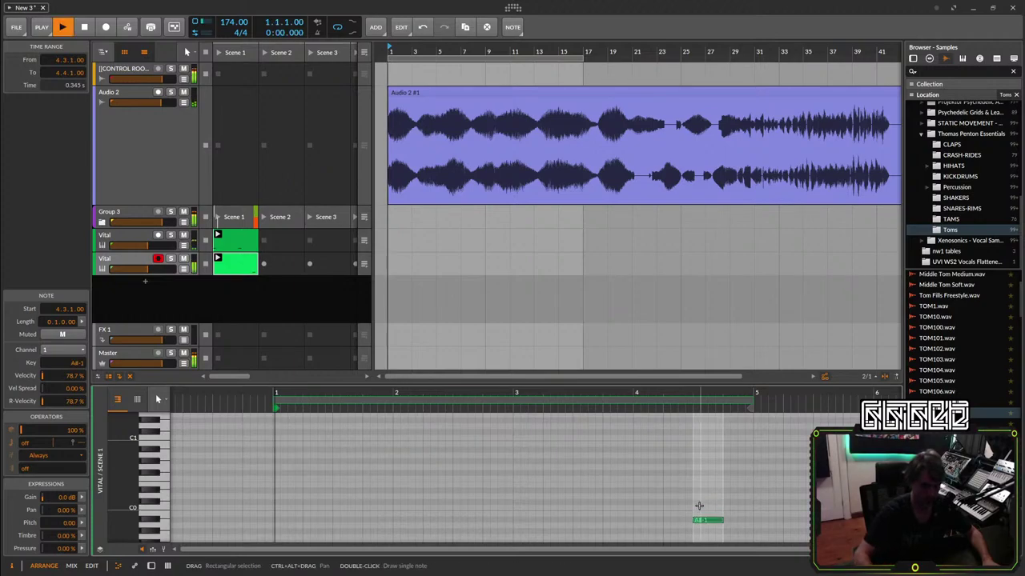
{"action": "left_click_drag", "start_coordinate": [722, 521], "coordinate": [753, 525]}
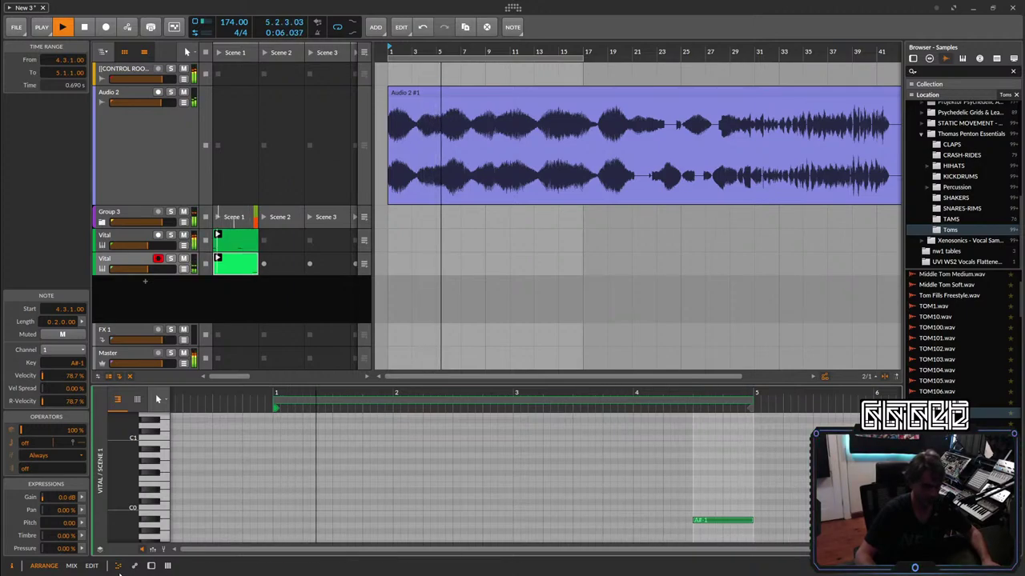
Reopen the duplicate's Vital and make LFO 1 curve up to full level at its end.
{"action": "left_click", "coordinate": [151, 566]}
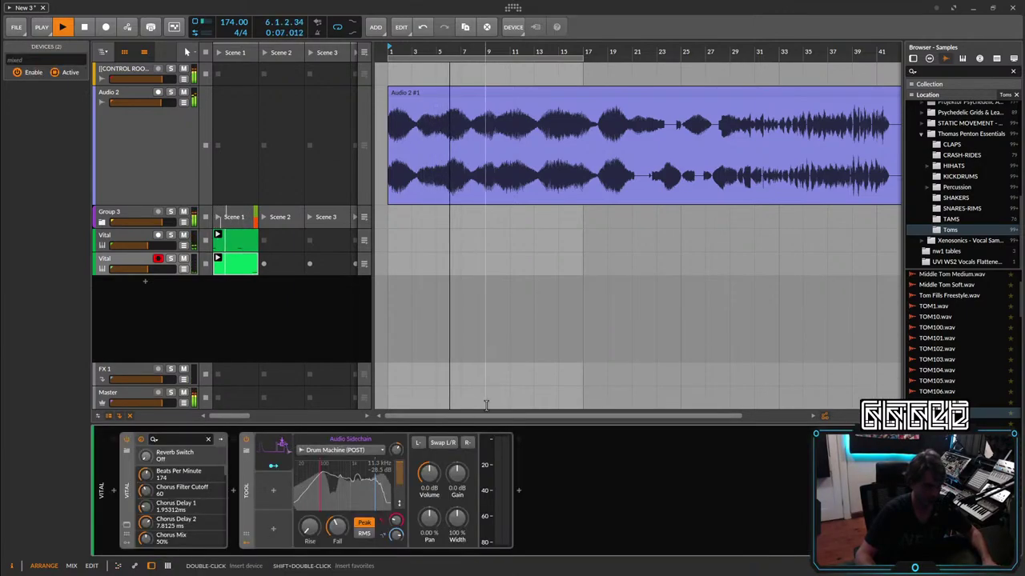
{"action": "left_click", "coordinate": [125, 529]}
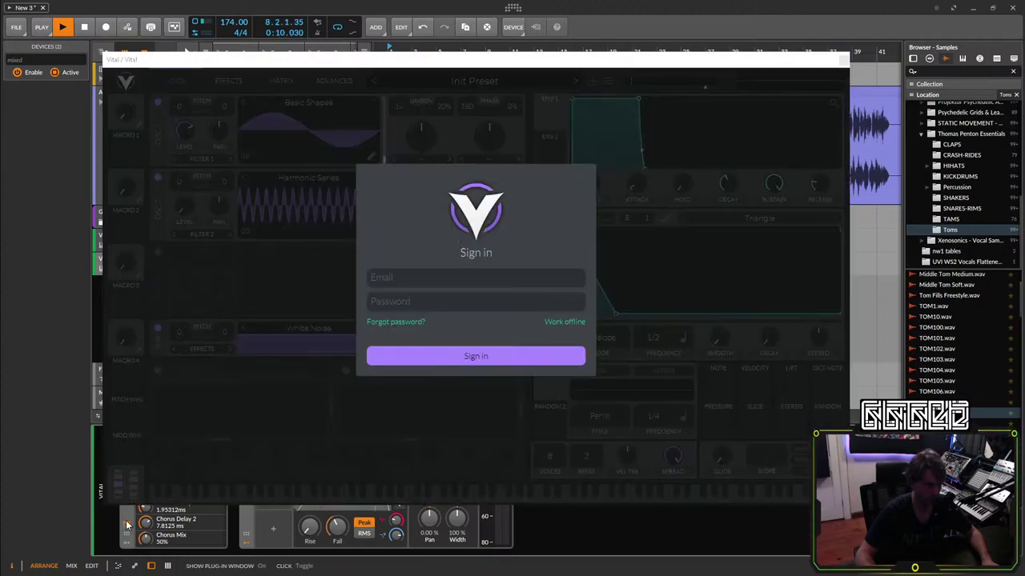
{"action": "left_click", "coordinate": [273, 281]}
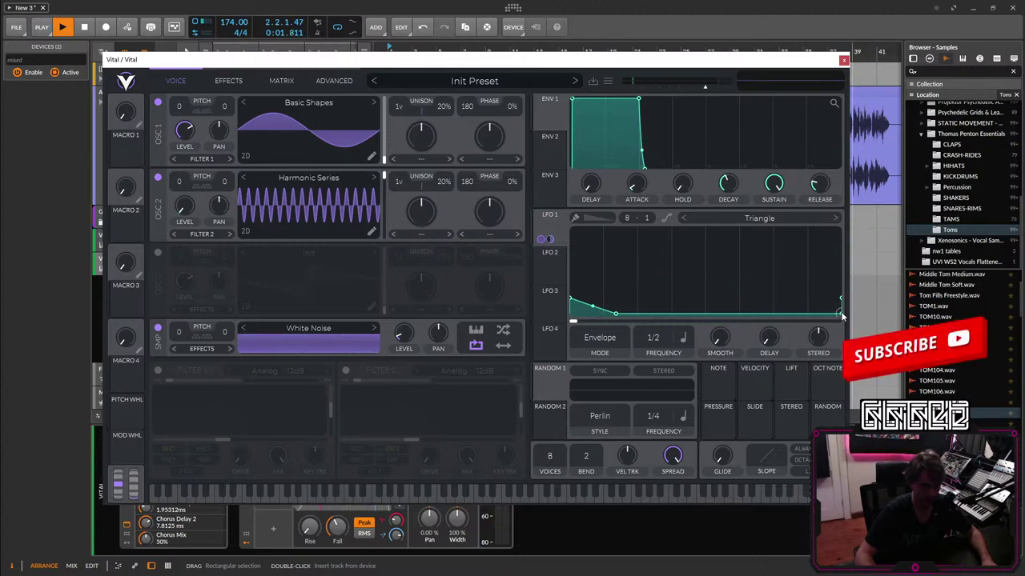
{"action": "left_click_drag", "start_coordinate": [840, 298], "coordinate": [861, 204]}
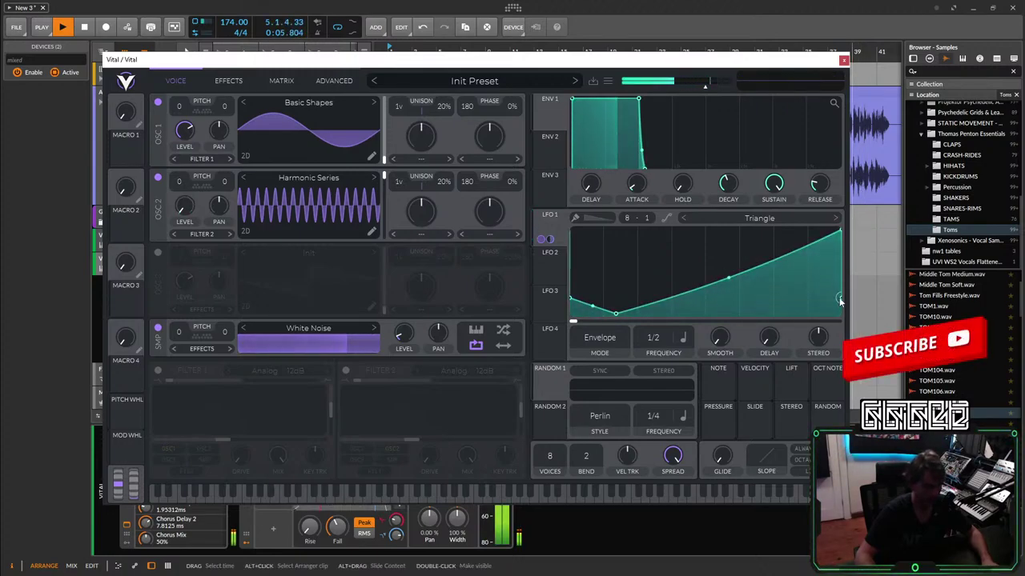
{"action": "key", "text": "space"}
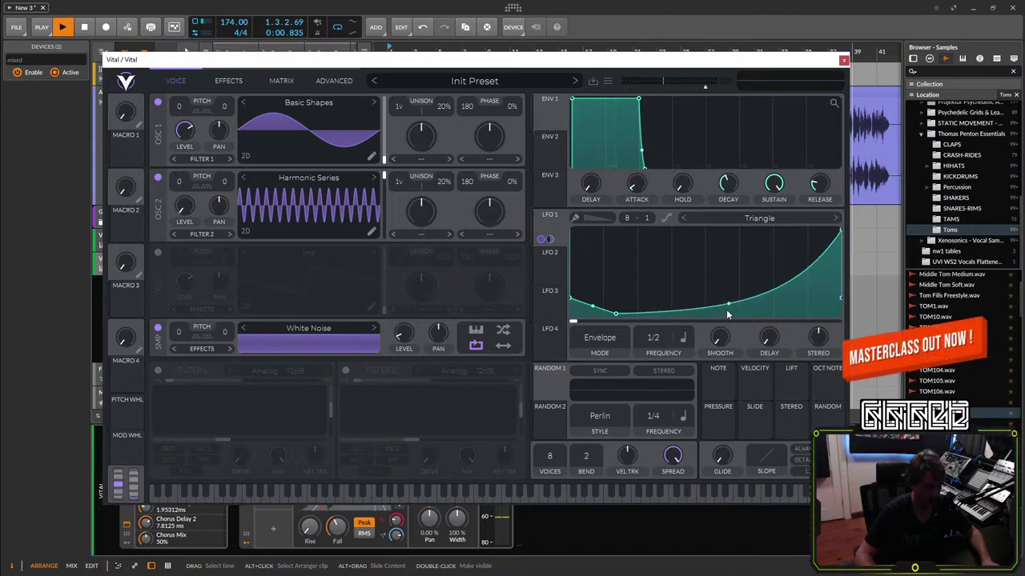
Assign LFO 1 to oscillator 2's wavetable position and the noise level, and reshape it into a U-shaped curve.
{"action": "left_click_drag", "start_coordinate": [551, 237], "coordinate": [372, 208]}
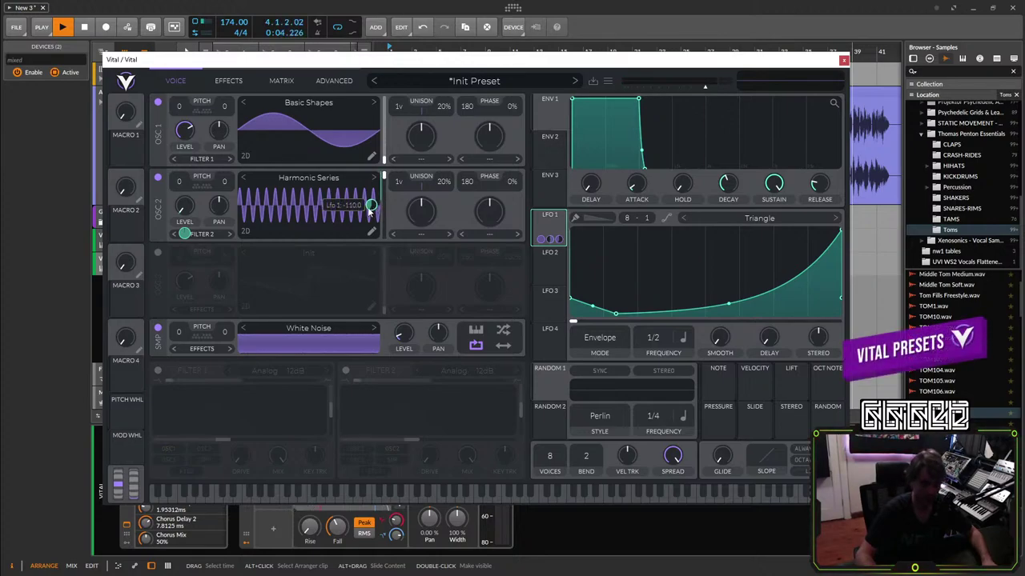
{"action": "mouse_move", "coordinate": [370, 208]}
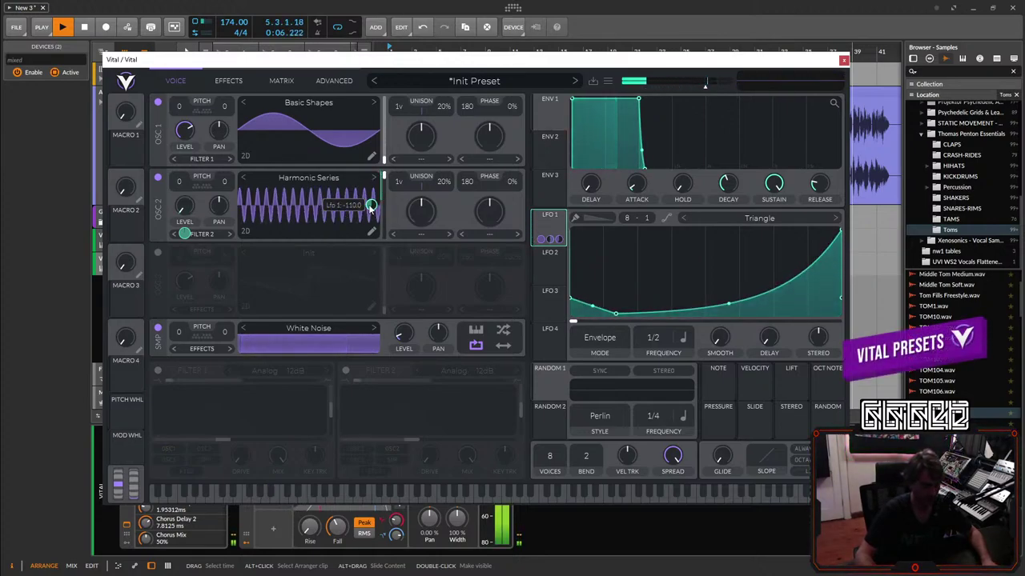
{"action": "mouse_move", "coordinate": [548, 238]}
{"action": "left_mouse_down"}
{"action": "mouse_move", "coordinate": [424, 309]}
{"action": "mouse_move", "coordinate": [411, 354]}
{"action": "left_mouse_up"}
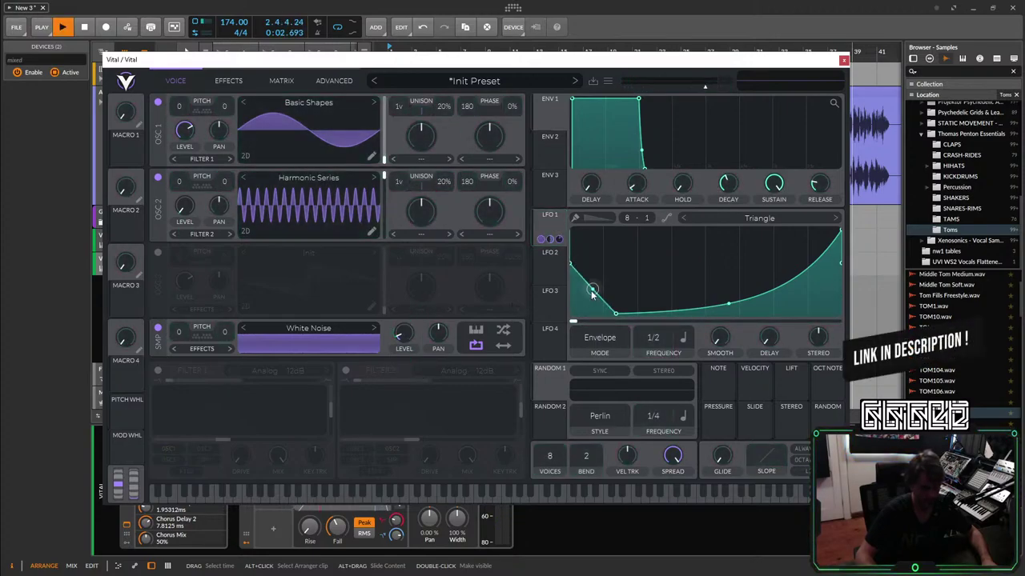
{"action": "left_click_drag", "start_coordinate": [592, 294], "coordinate": [592, 312]}
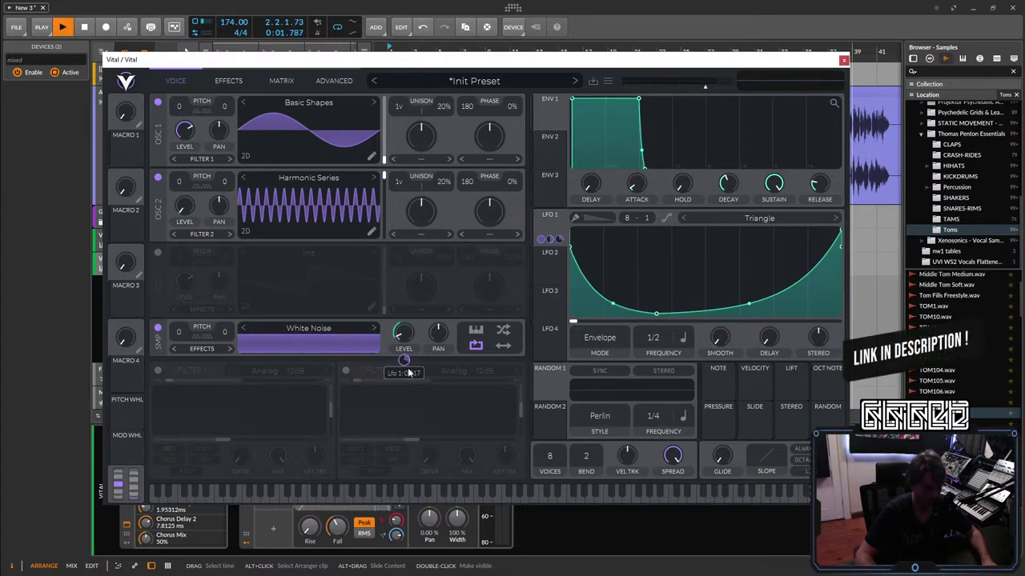
{"action": "left_click", "coordinate": [843, 62]}
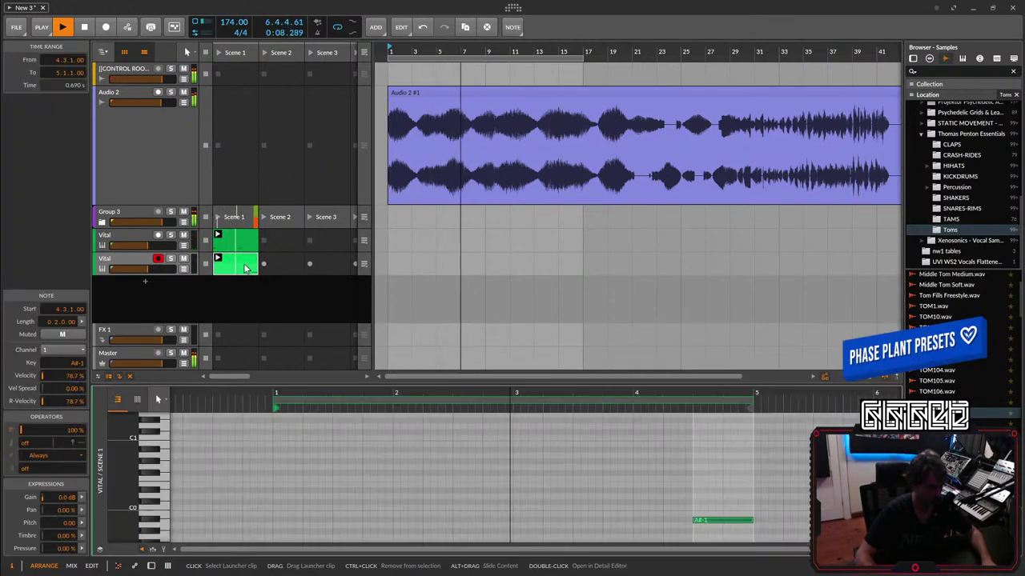
Shift oscillator 2's wavetable position slightly and turn LFO 1 into a straight ramp from a low start to full level.
{"action": "double_click", "coordinate": [246, 268]}
{"action": "left_click", "coordinate": [151, 566]}
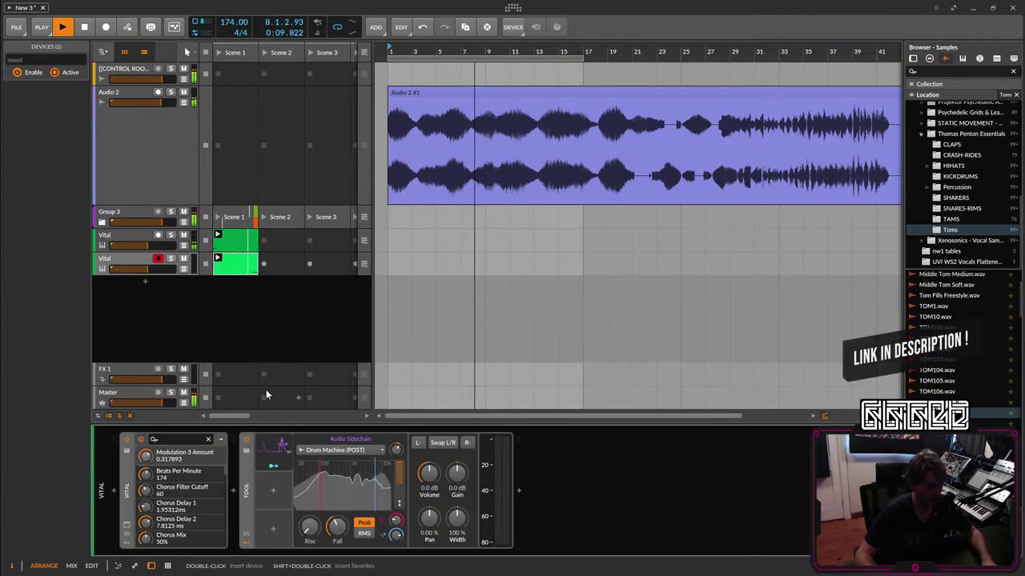
{"action": "left_click", "coordinate": [128, 527]}
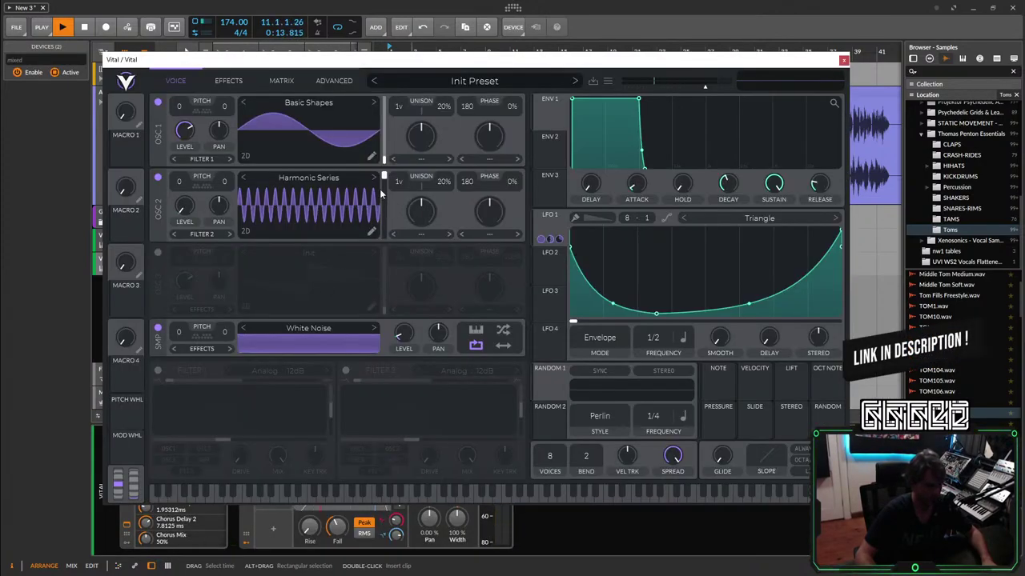
{"action": "left_click_drag", "start_coordinate": [383, 194], "coordinate": [385, 207]}
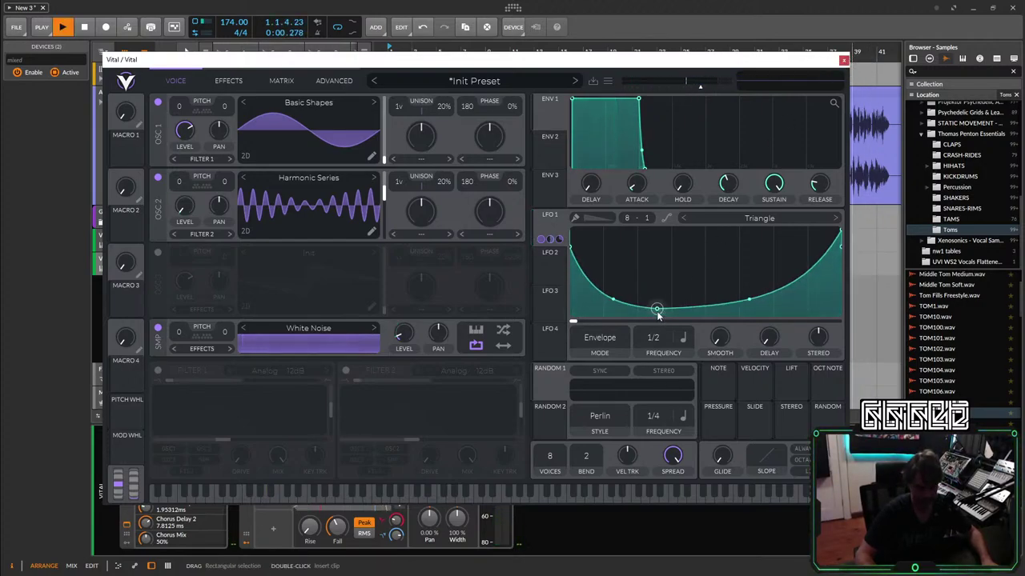
{"action": "left_click_drag", "start_coordinate": [656, 314], "coordinate": [617, 274]}
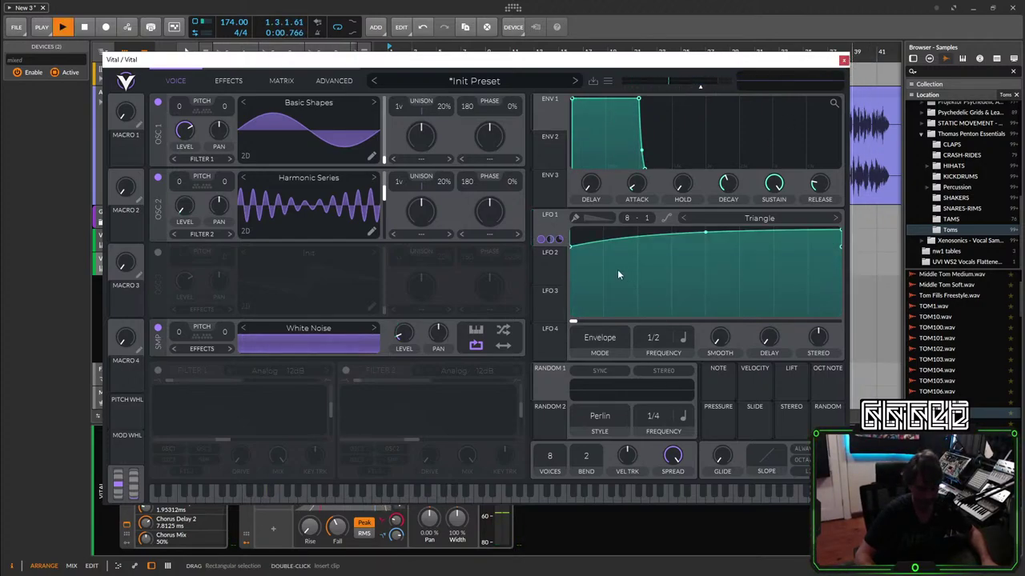
{"action": "double_click", "coordinate": [706, 240]}
{"action": "left_click", "coordinate": [844, 60]}
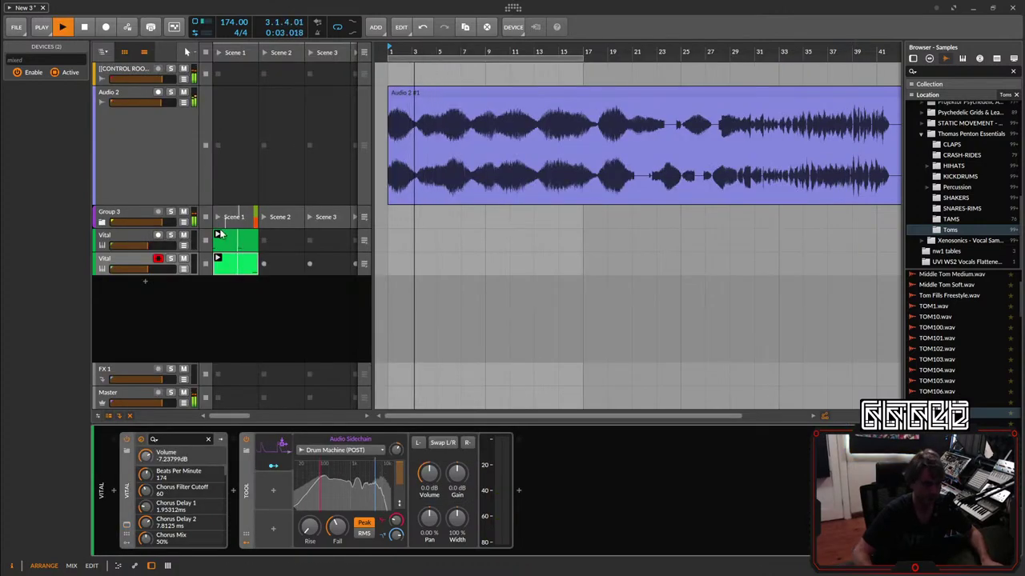
Copy the first Vital track's Scene 1 clip to bar 1 of the arrangement and loop it out to bar 17.
{"action": "left_click", "coordinate": [247, 260]}
{"action": "left_click_drag", "start_coordinate": [246, 259], "coordinate": [583, 237]}
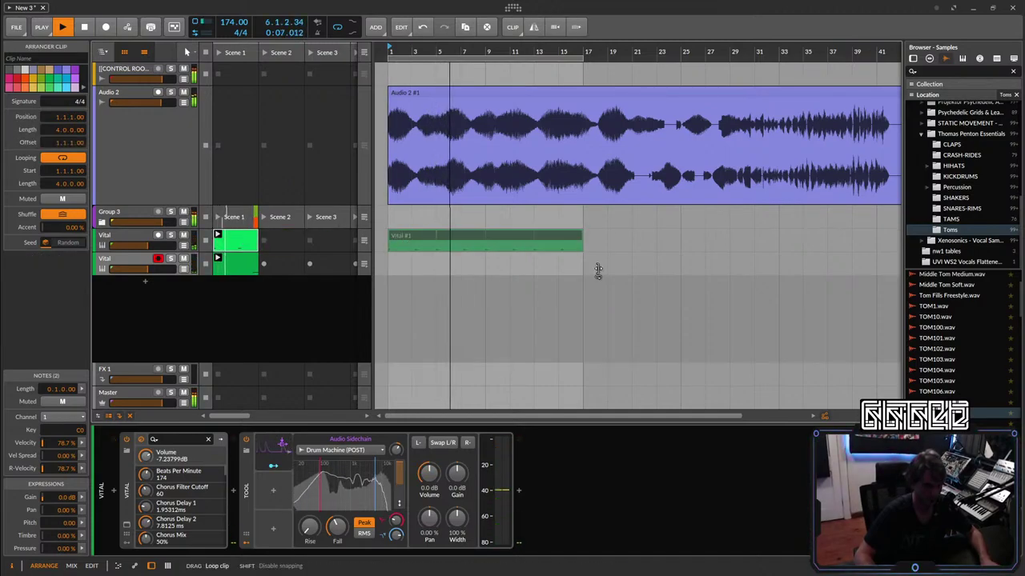
Turn the reverb effect back on in the second Vital track's synth and close its window.
{"action": "left_click", "coordinate": [136, 270]}
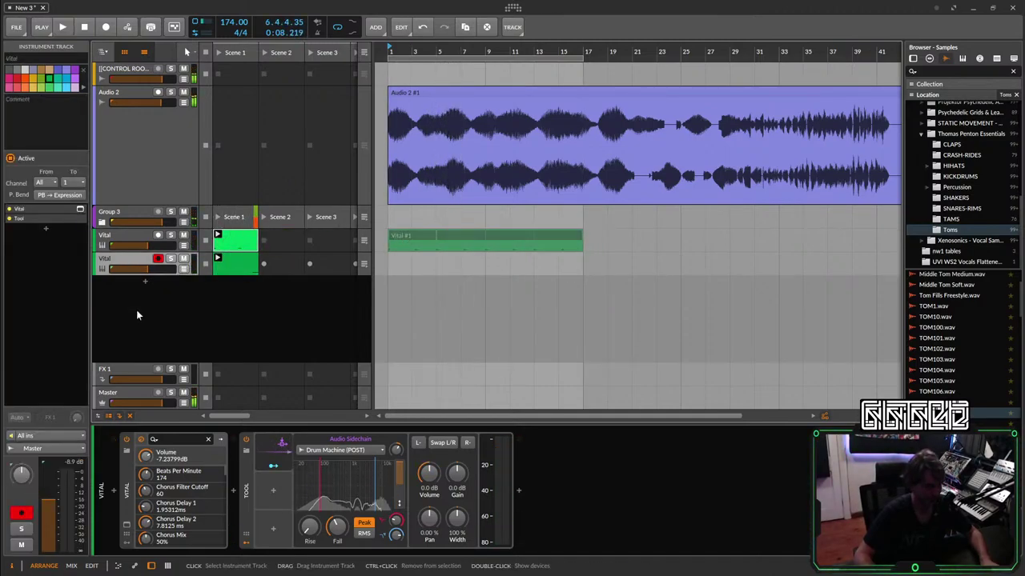
{"action": "left_click", "coordinate": [185, 472]}
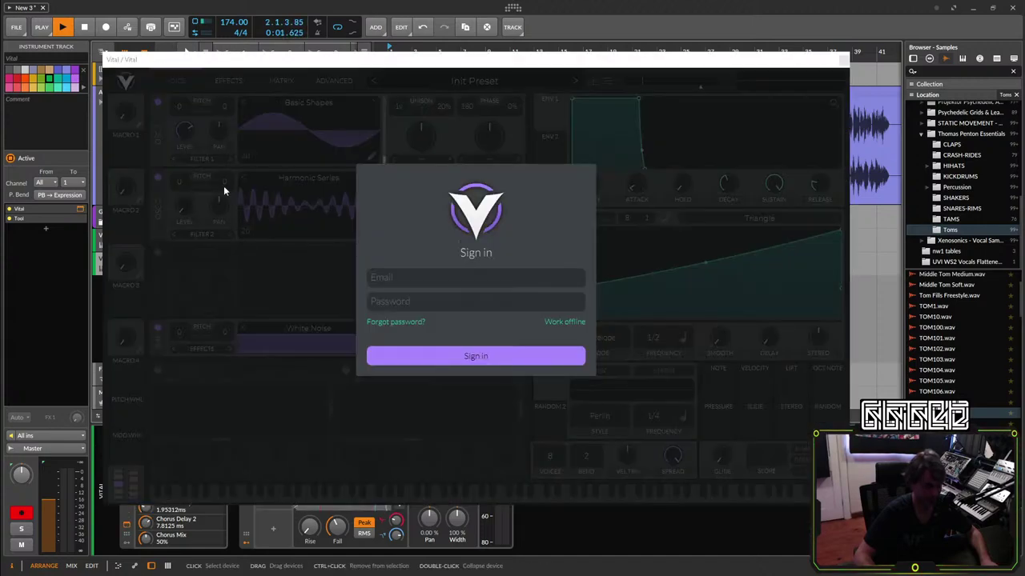
{"action": "left_click", "coordinate": [223, 297]}
{"action": "left_click", "coordinate": [224, 81]}
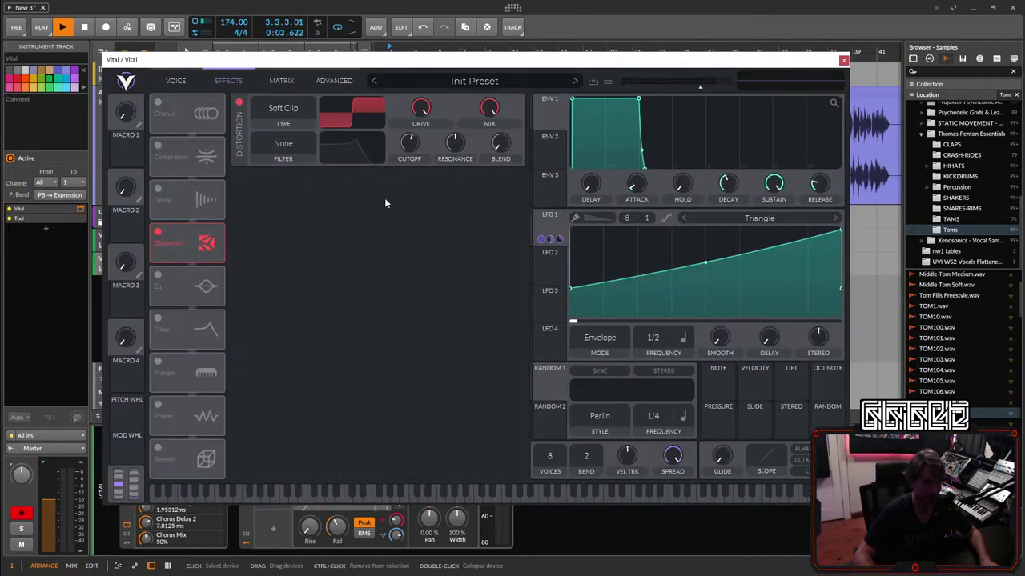
{"action": "left_click", "coordinate": [552, 230]}
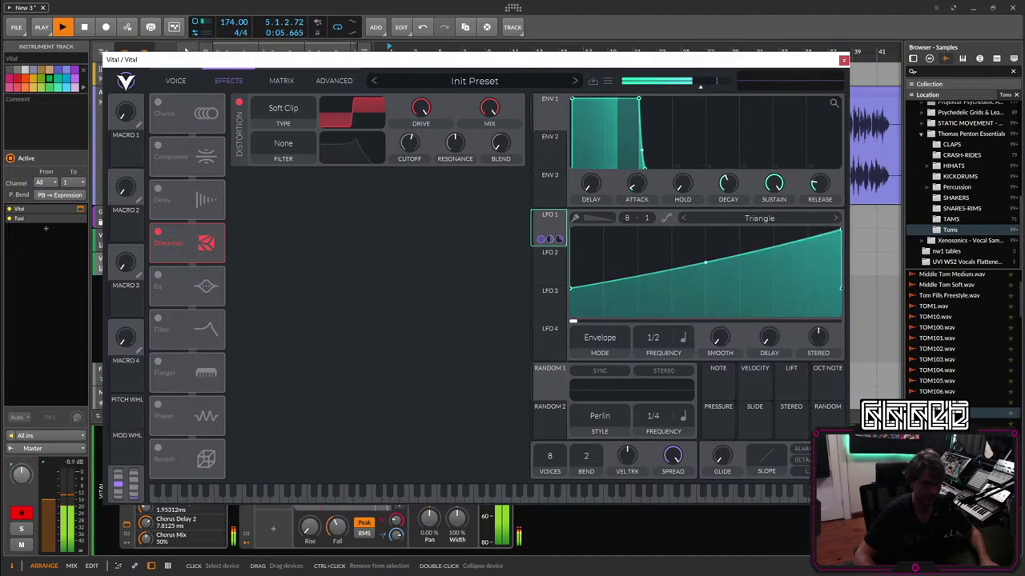
{"action": "left_click", "coordinate": [158, 448]}
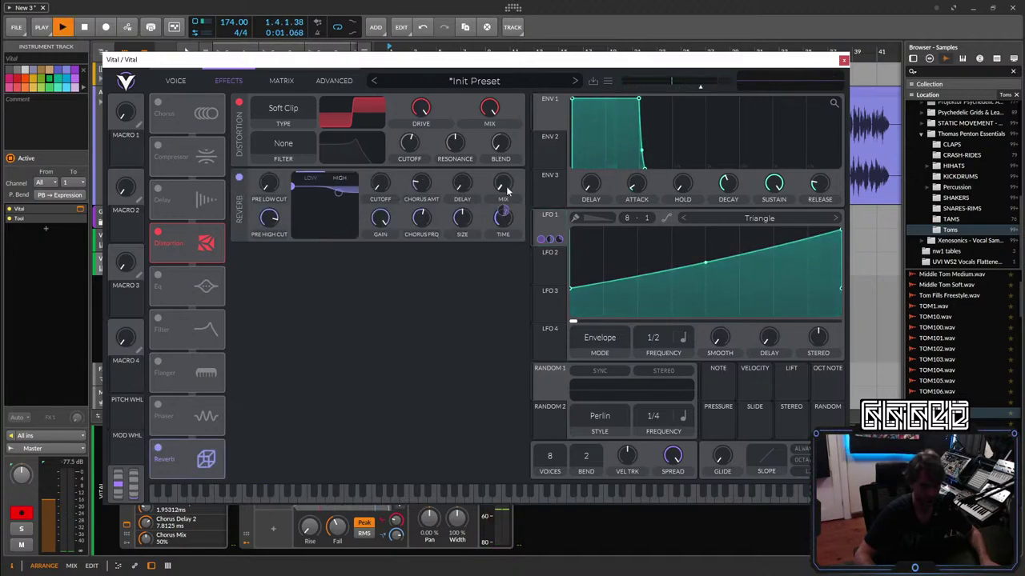
{"action": "left_click", "coordinate": [175, 82]}
{"action": "left_click", "coordinate": [844, 60]}
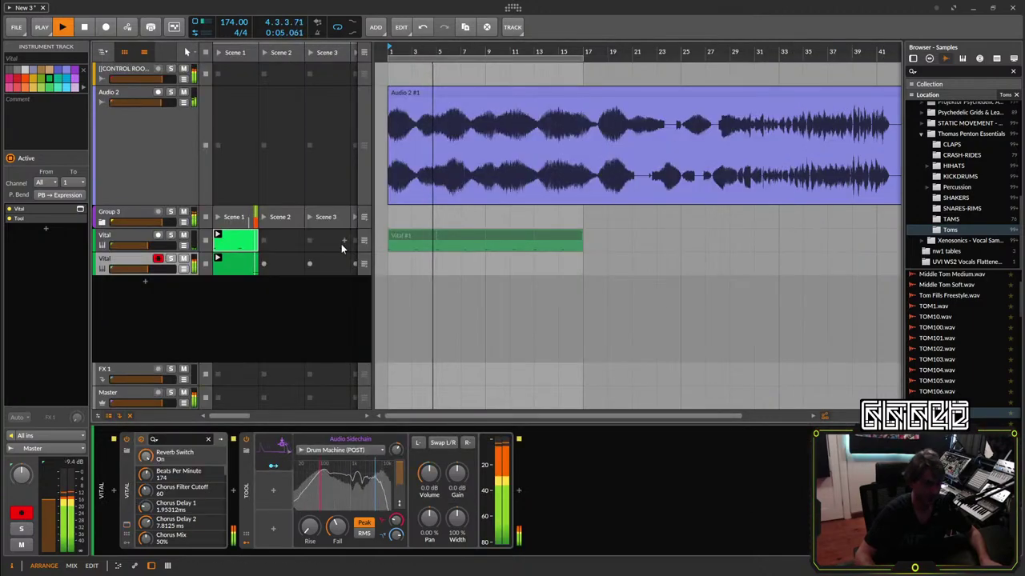
Copy the second Vital clip to bar 1 of the arrangement, loop it to bar 17, and return Group 3 to arranger playback.
{"action": "left_click", "coordinate": [319, 264]}
{"action": "left_click_drag", "start_coordinate": [319, 265], "coordinate": [582, 268]}
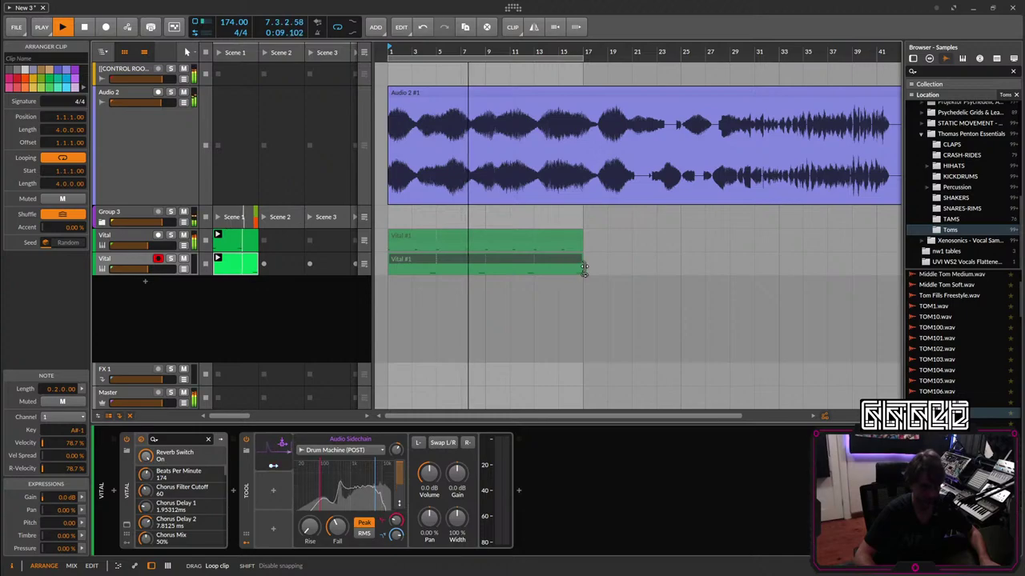
{"action": "left_click", "coordinate": [364, 217]}
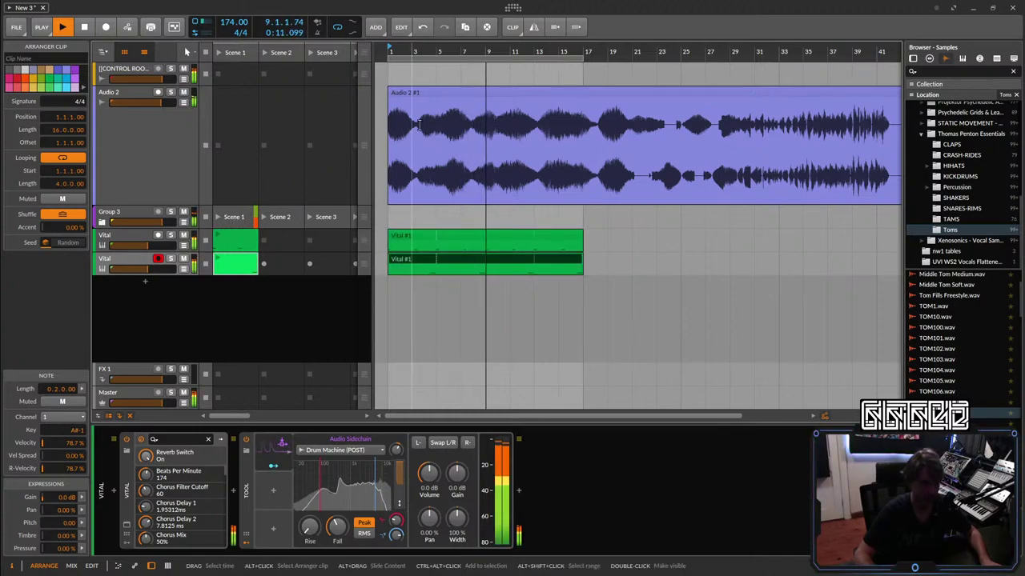
Adjust the band gains of Audio 2's Multiband FX-2, bringing the high band to about +3.4 dB.
{"action": "left_click", "coordinate": [109, 213]}
{"action": "left_click", "coordinate": [234, 216]}
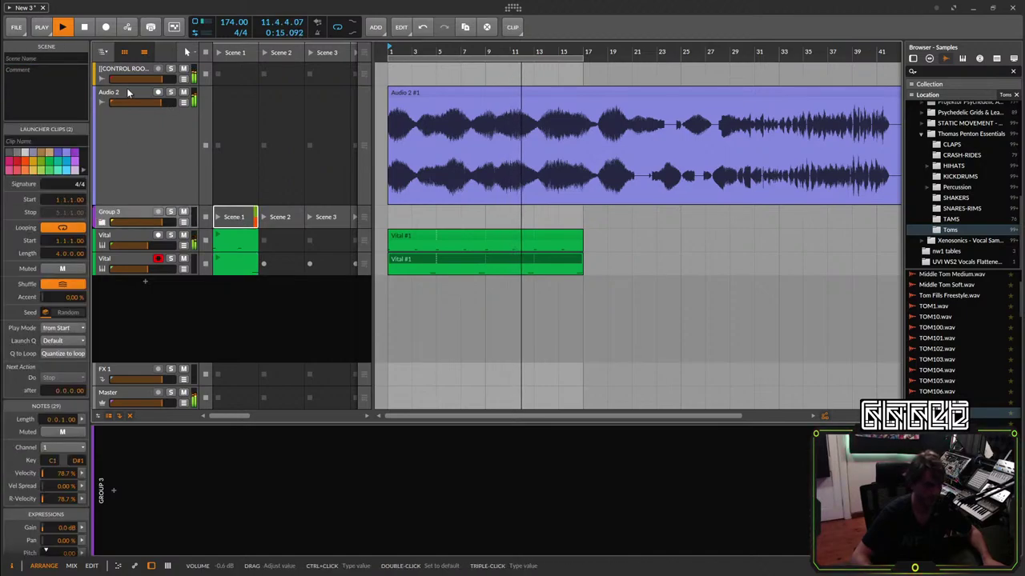
{"action": "left_click", "coordinate": [144, 144]}
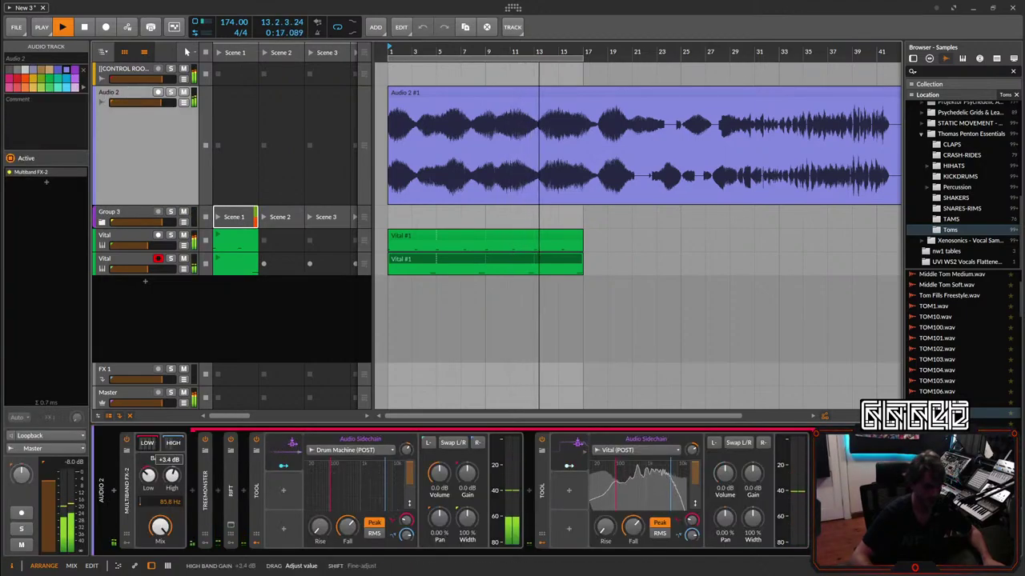
{"action": "left_click_drag", "start_coordinate": [148, 475], "coordinate": [148, 474]}
Copy Group 3's Scene 1 drum clips to bar 1 of the arrangement and loop both out to bar 17.
{"action": "left_click_drag", "start_coordinate": [243, 224], "coordinate": [390, 223]}
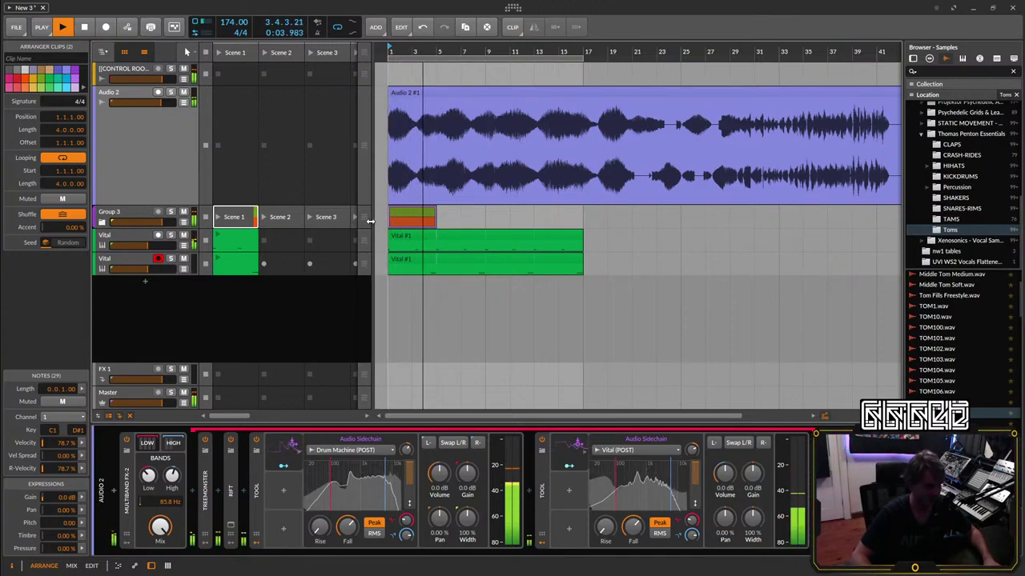
{"action": "left_click", "coordinate": [183, 223]}
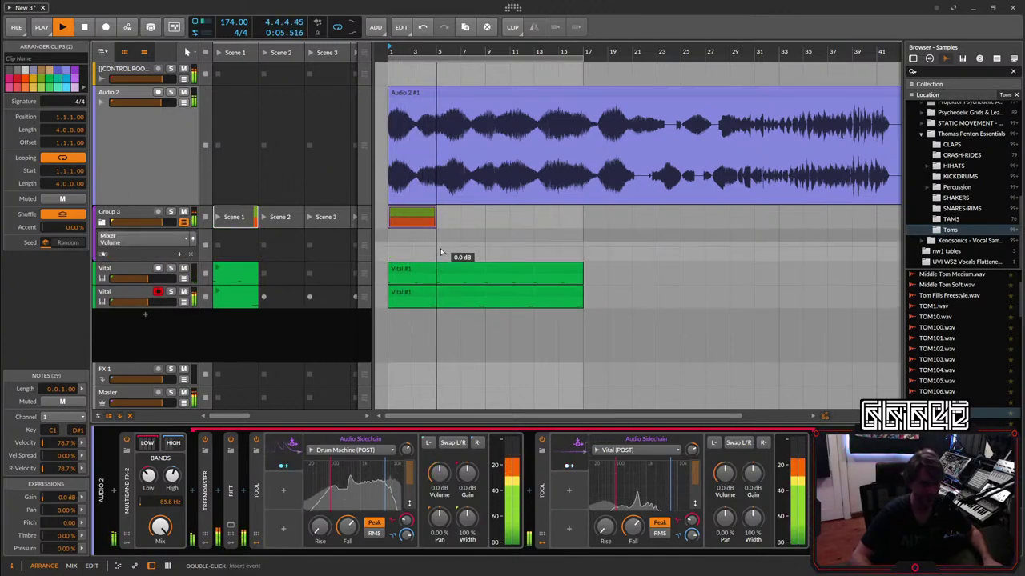
{"action": "left_click", "coordinate": [183, 223]}
{"action": "left_click", "coordinate": [101, 223]}
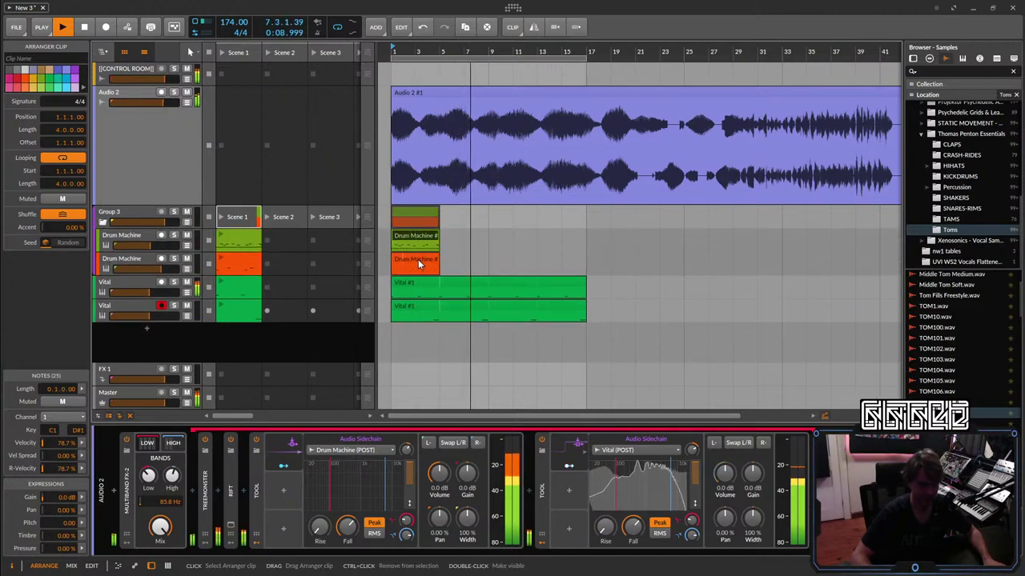
{"action": "left_click_drag", "start_coordinate": [430, 270], "coordinate": [587, 297]}
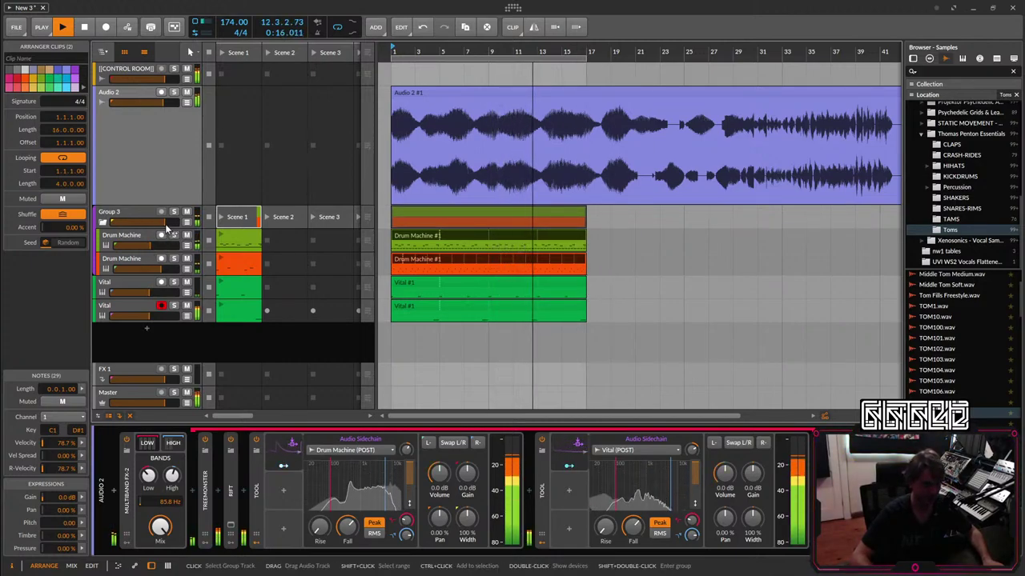
{"action": "left_click", "coordinate": [103, 222]}
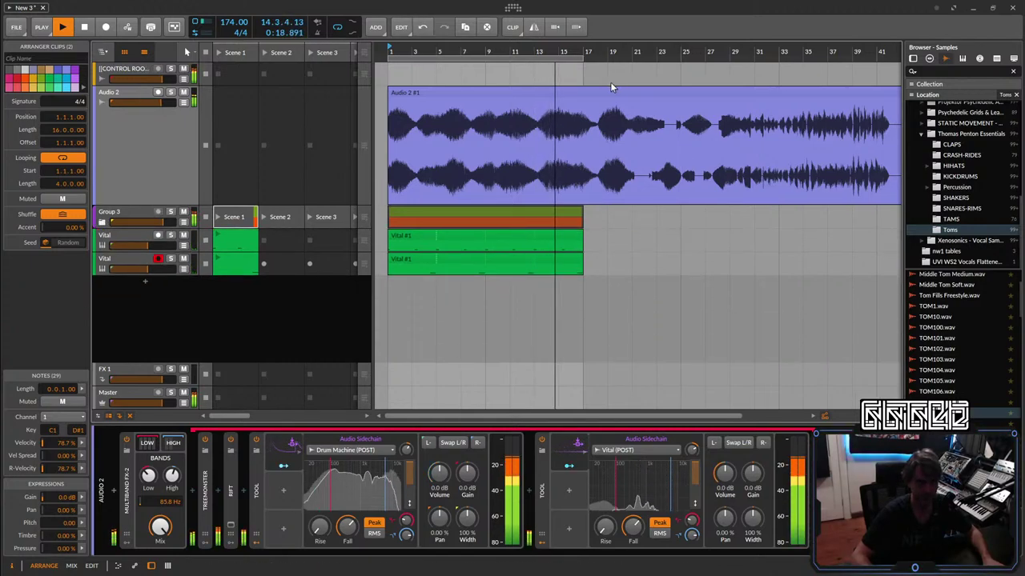
Extend the arranger loop region to 32 bars, starting from bar 1.
{"action": "scroll", "coordinate": [611, 81], "scroll_direction": "down", "scroll_amount": 3}
{"action": "left_click_drag", "start_coordinate": [494, 62], "coordinate": [610, 76]}
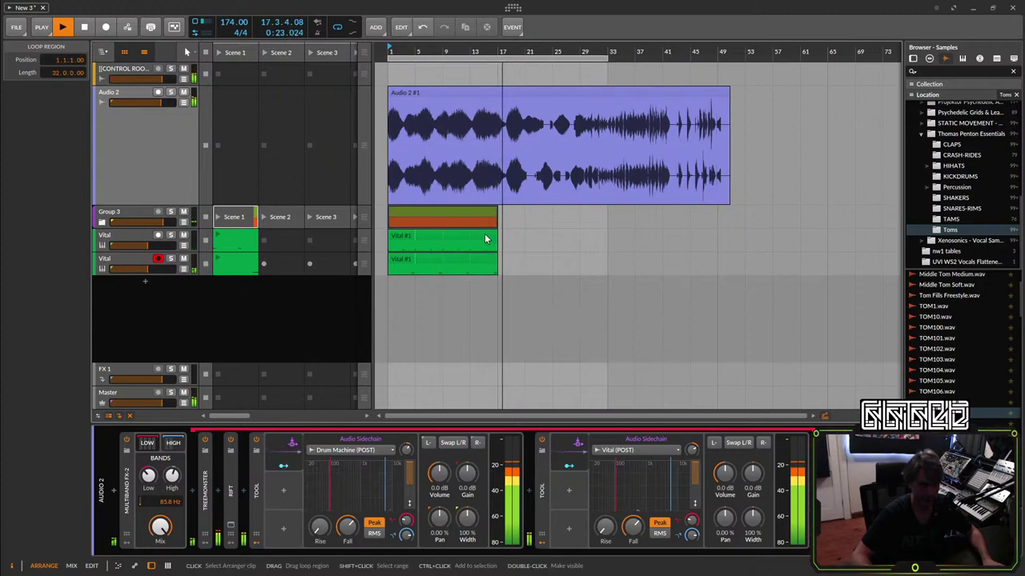
{"action": "left_click", "coordinate": [478, 210]}
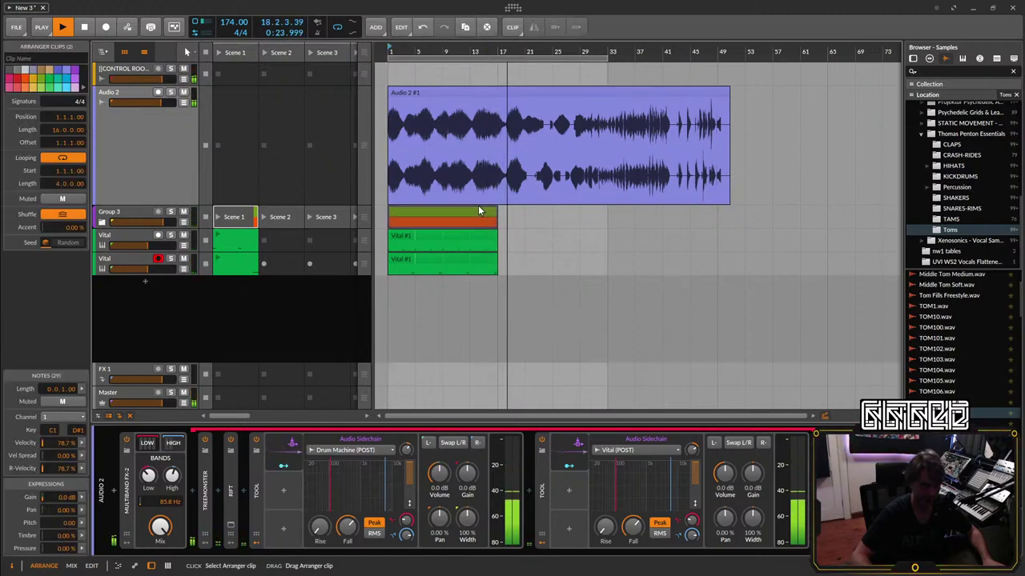
Group the two Vital tracks and duplicate the arrangement clips of both groups to bar 17.
{"action": "left_click", "coordinate": [152, 240]}
{"action": "left_click", "coordinate": [114, 263], "text": "ctrl"}
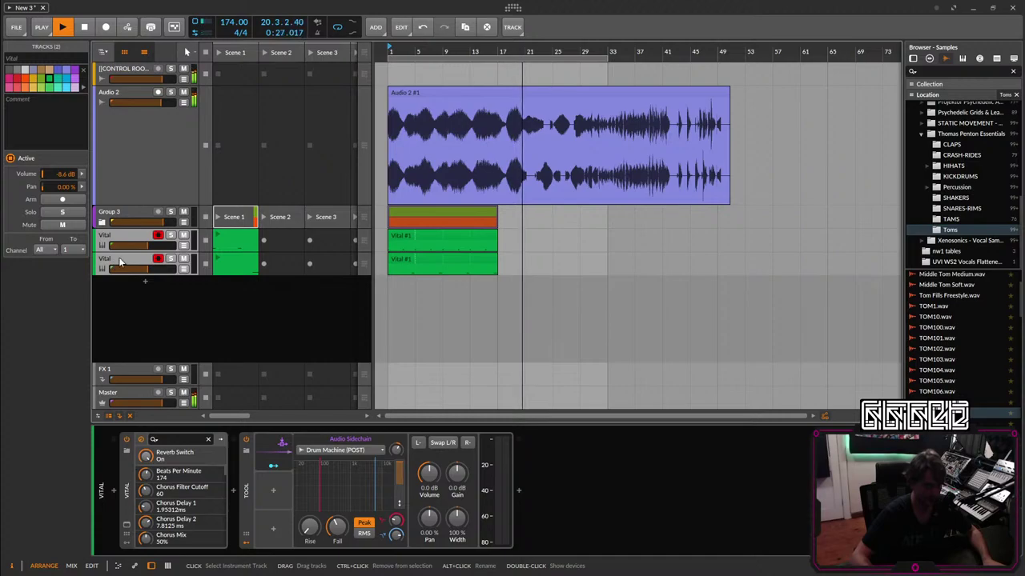
{"action": "key", "text": "ctrl+g"}
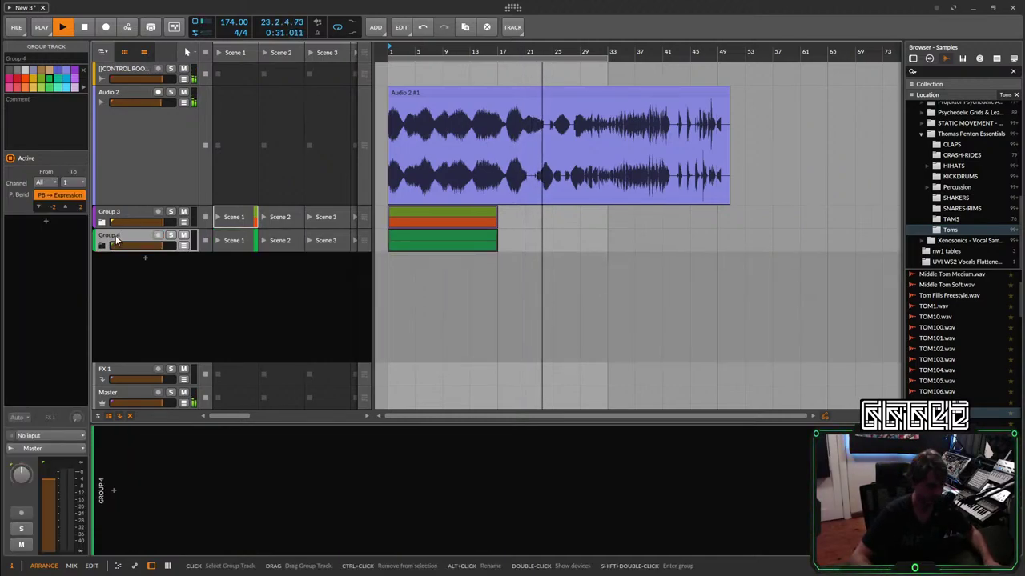
{"action": "left_click", "coordinate": [432, 235]}
{"action": "left_click_drag", "start_coordinate": [431, 230], "coordinate": [517, 242]}
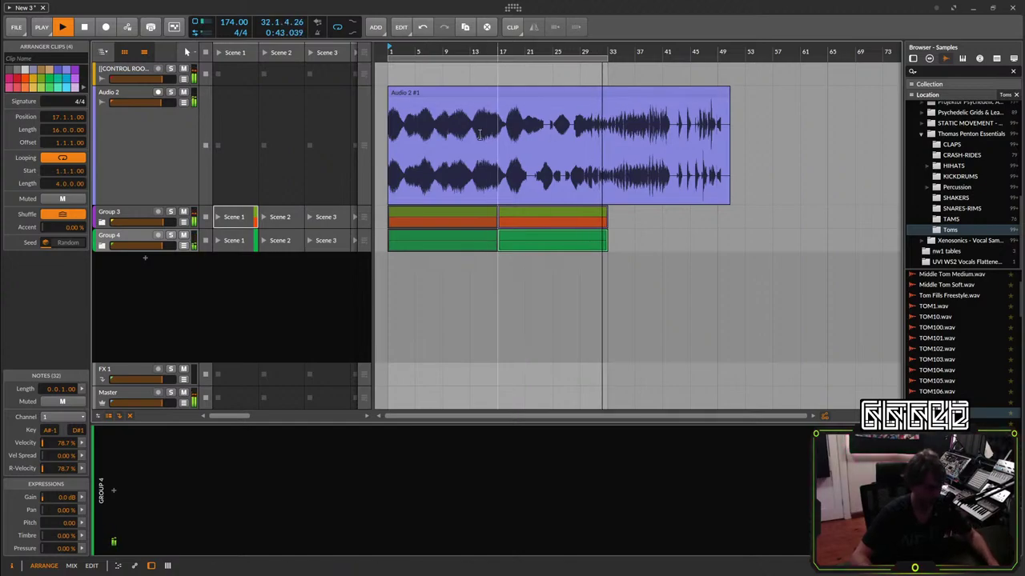
Split the Audio 2 clip at bars 17 and 33 and delete the part beyond bar 33.
{"action": "left_click", "coordinate": [498, 165]}
{"action": "left_click", "coordinate": [602, 146]}
{"action": "left_click", "coordinate": [623, 93]}
{"action": "key", "text": "Delete"}
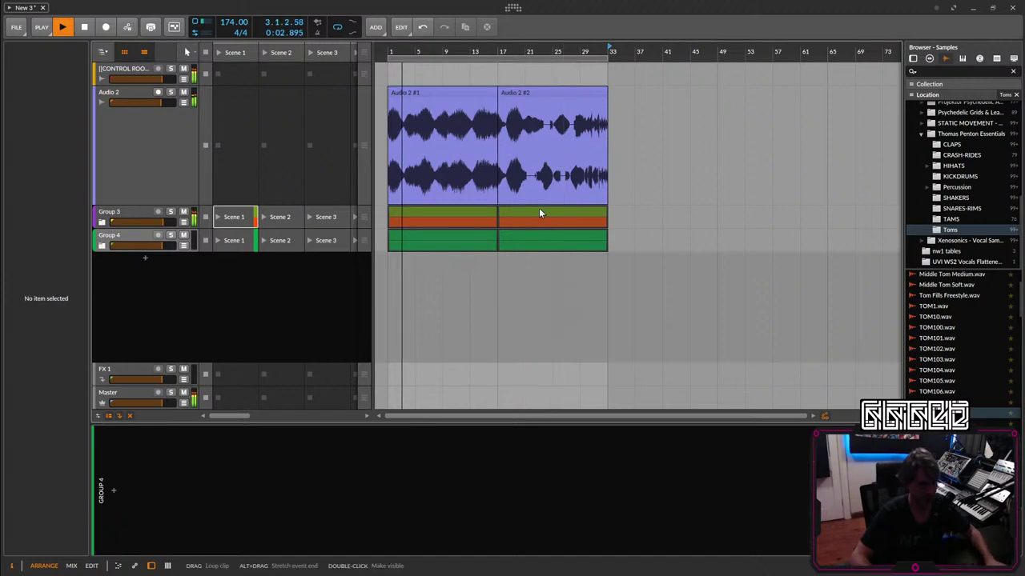
{"action": "left_click", "coordinate": [101, 223]}
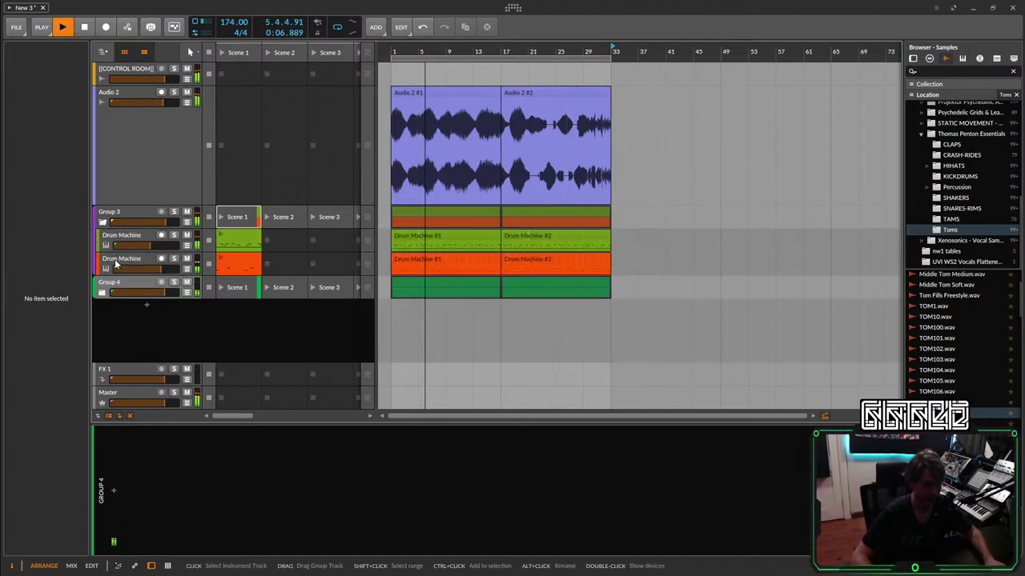
{"action": "left_click", "coordinate": [101, 224]}
Insert a Filter after CloudSeed in the high band of Audio 2's Multiband FX-2, set to high-pass at about 174 Hz.
{"action": "left_click", "coordinate": [155, 165]}
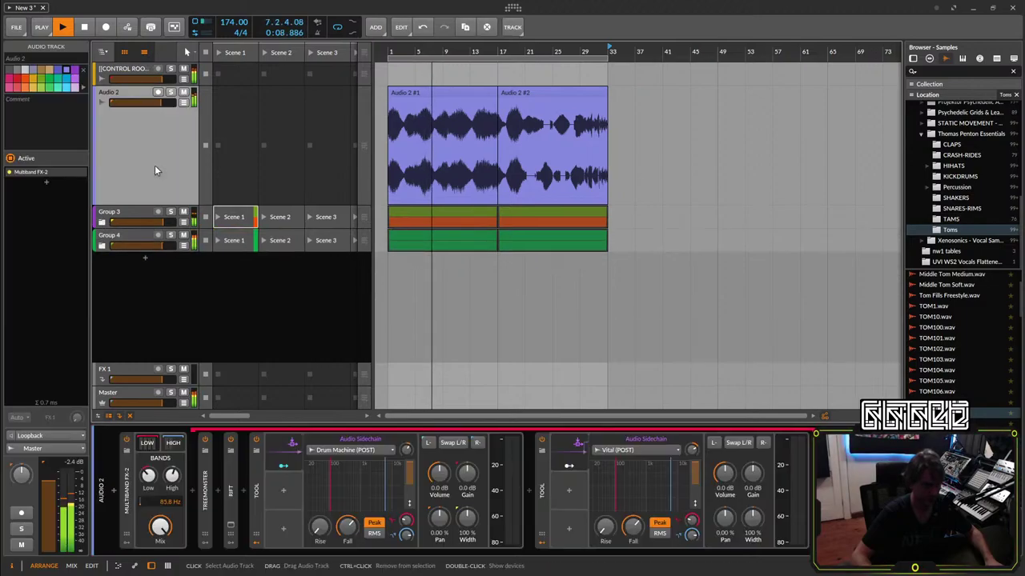
{"action": "left_click", "coordinate": [173, 444]}
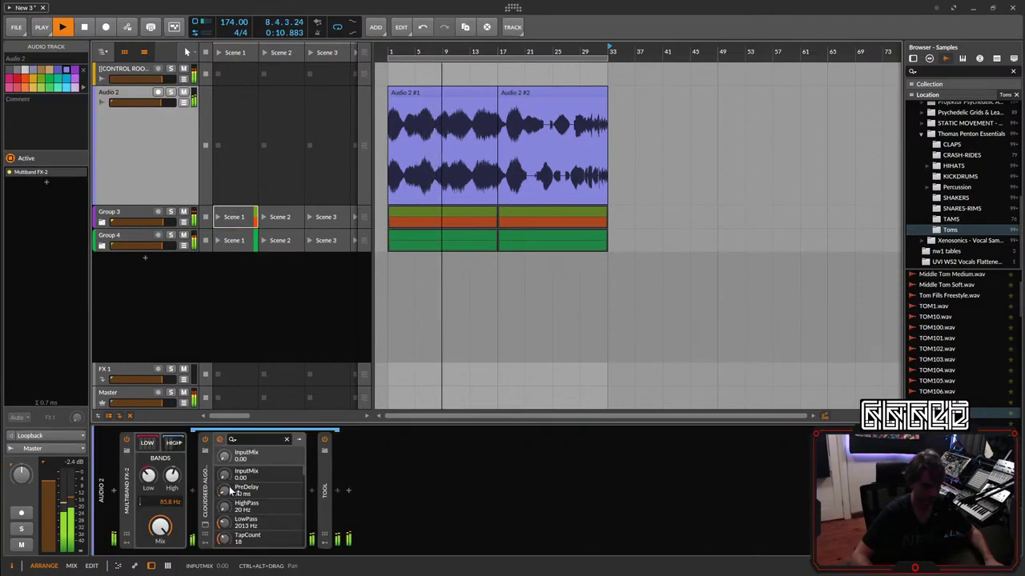
{"action": "left_click", "coordinate": [312, 491]}
{"action": "type", "text": "fil"}
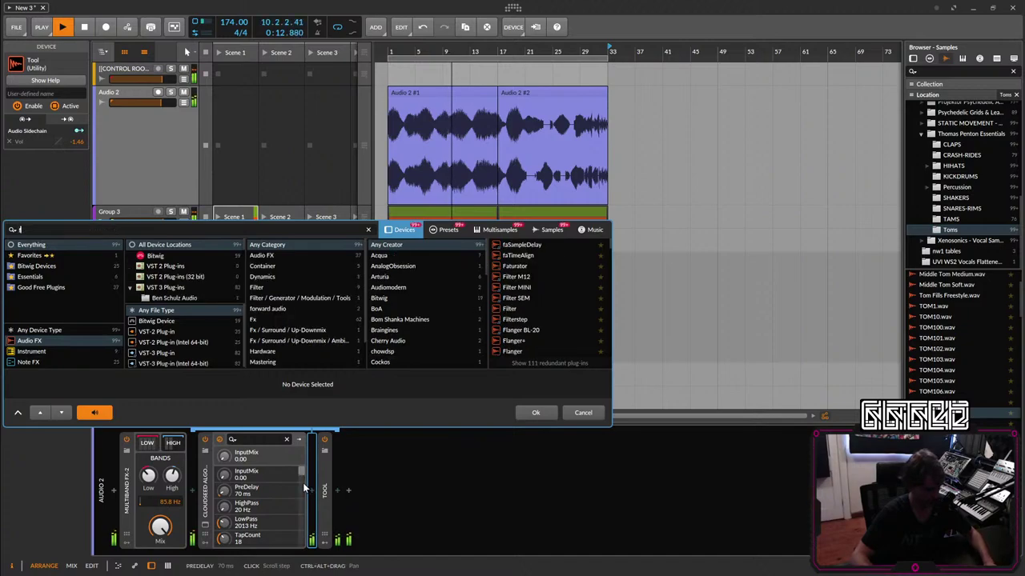
{"action": "left_click", "coordinate": [513, 277]}
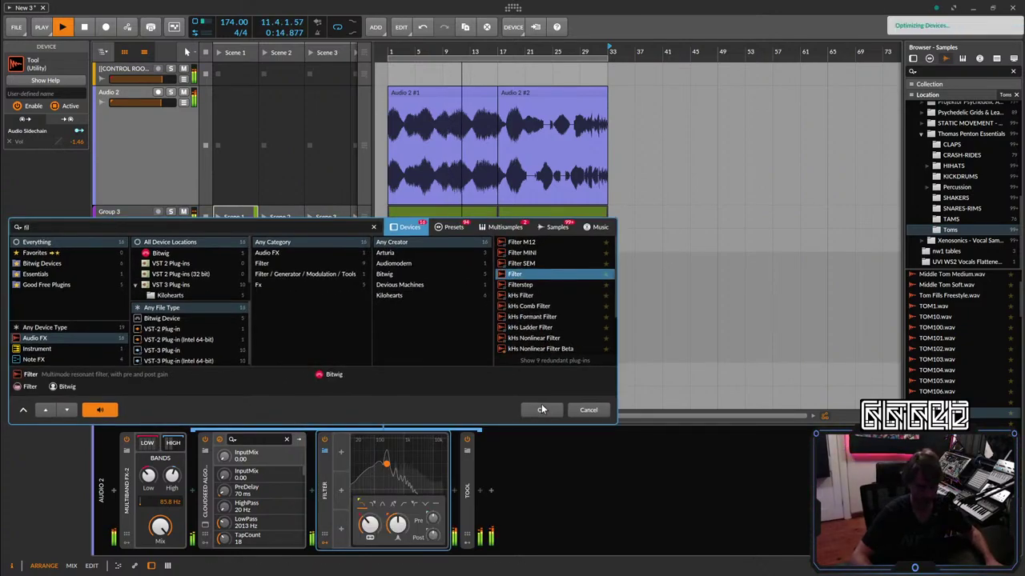
{"action": "left_click", "coordinate": [536, 412]}
{"action": "left_click", "coordinate": [404, 506]}
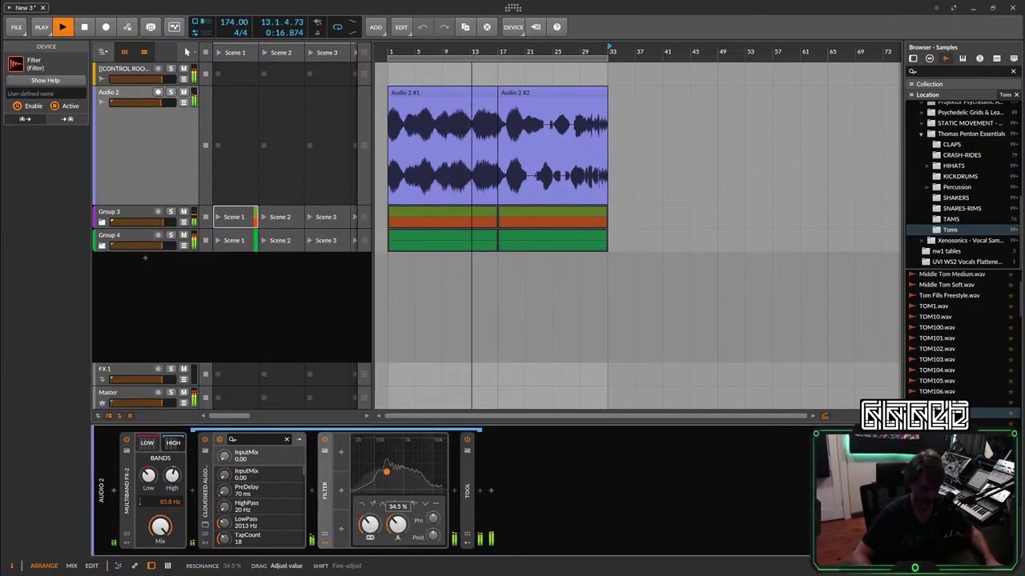
{"action": "left_click_drag", "start_coordinate": [369, 524], "coordinate": [375, 531]}
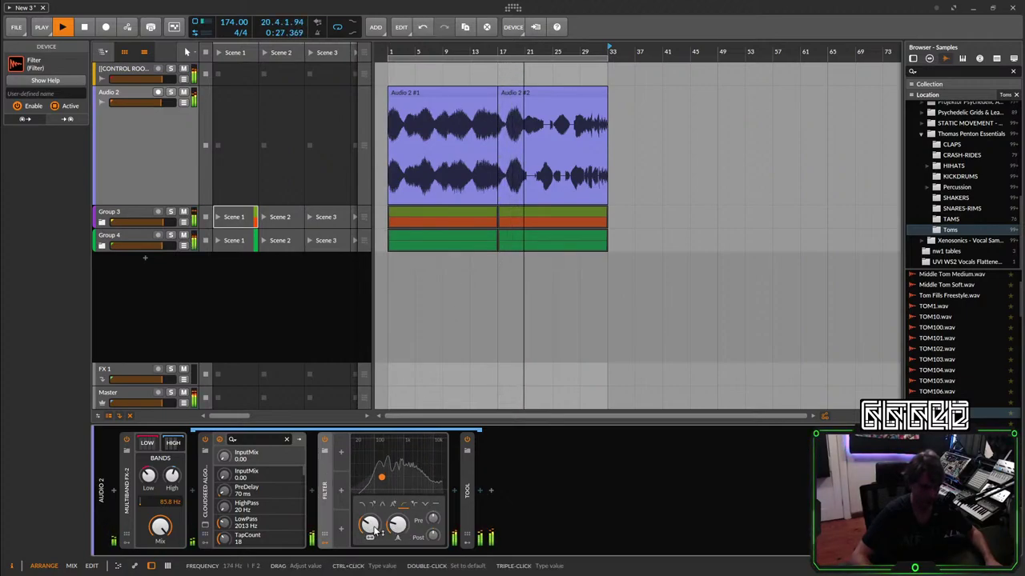
Add the GPU AUDIO FIR CONVOLVER effect to Group 4 and reload the crashed plug-ins.
{"action": "left_click", "coordinate": [121, 248]}
{"action": "left_click", "coordinate": [113, 490]}
{"action": "type", "text": "fir"}
{"action": "left_click", "coordinate": [521, 242]}
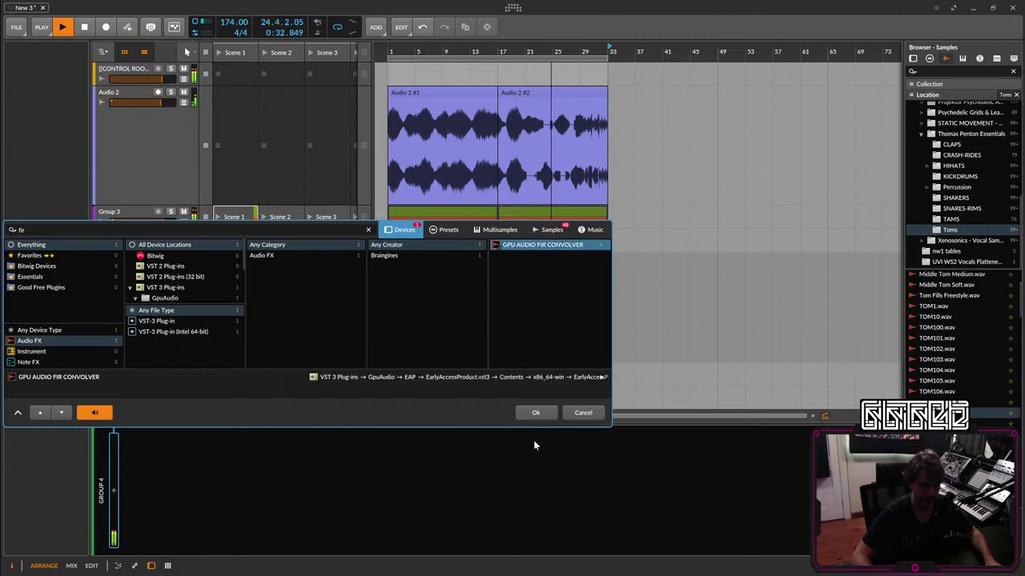
{"action": "left_click", "coordinate": [534, 411]}
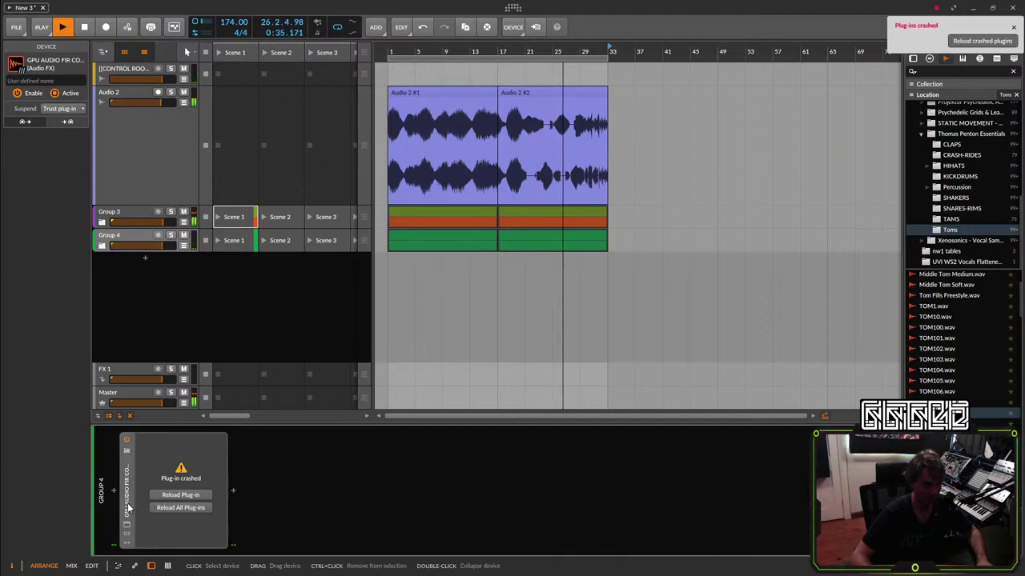
{"action": "left_click", "coordinate": [989, 40]}
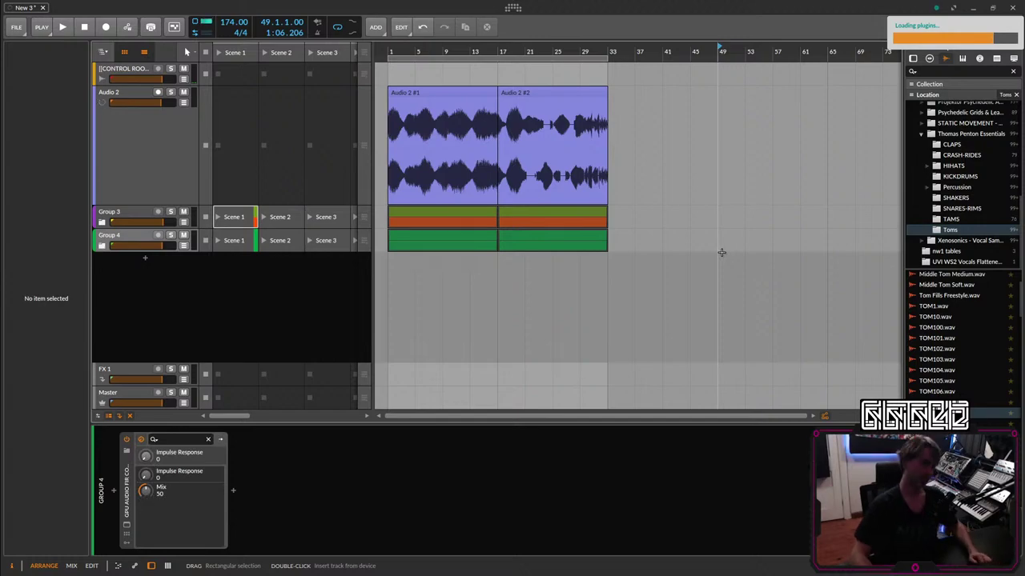
Open the FIR Convolver during playback and set it to impulse response 2 with a 100 % mix.
{"action": "left_click", "coordinate": [128, 521]}
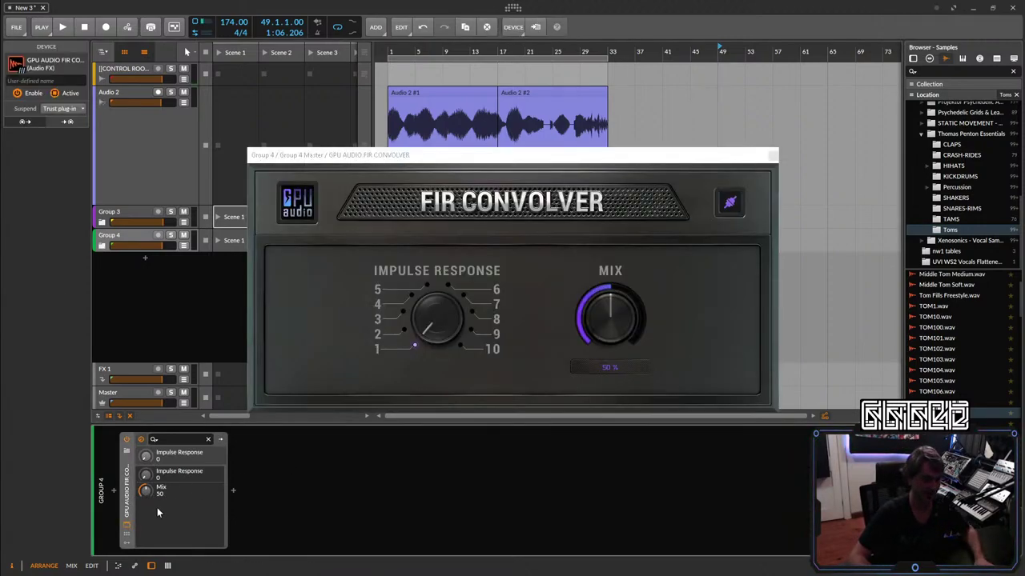
{"action": "left_click_drag", "start_coordinate": [638, 349], "coordinate": [613, 308]}
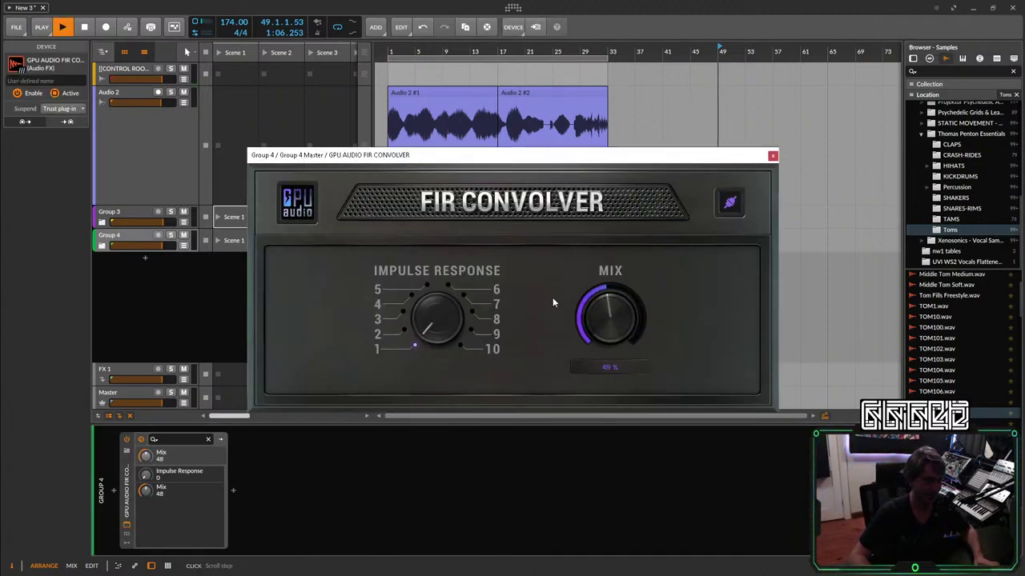
{"action": "key", "text": "space"}
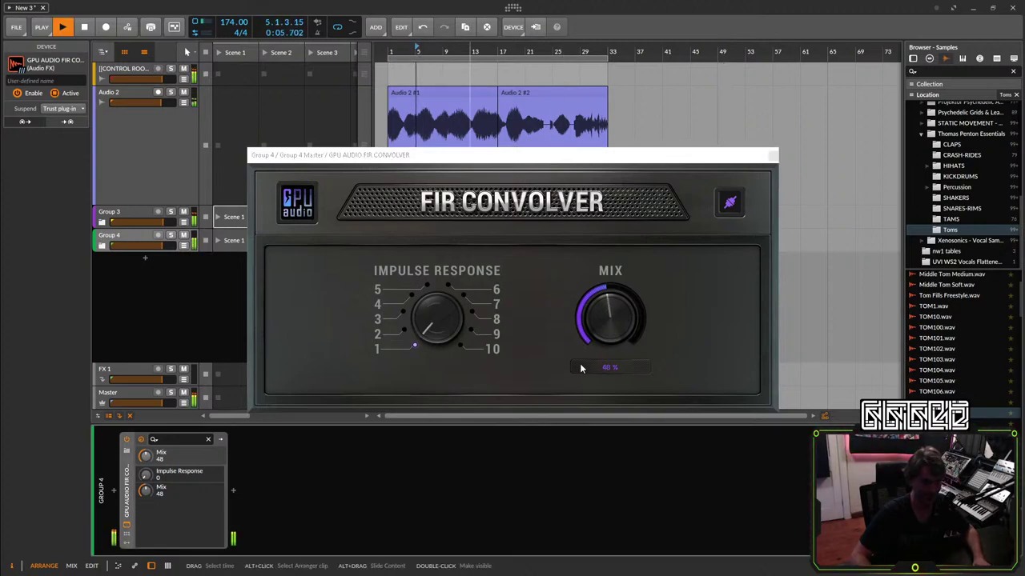
{"action": "key", "text": "space"}
{"action": "left_click_drag", "start_coordinate": [432, 328], "coordinate": [433, 321]}
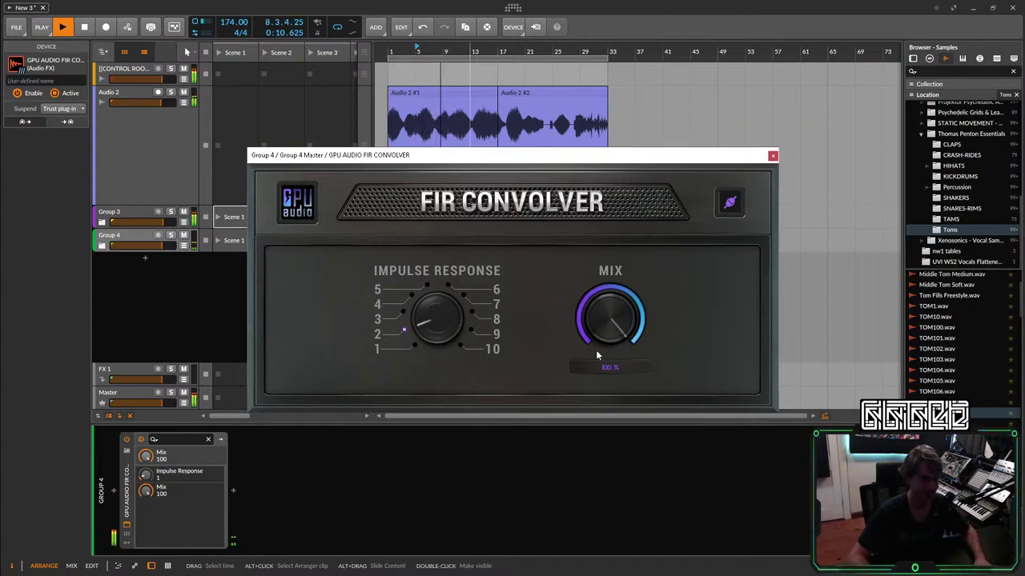
Duplicate the FIR Convolver in Group 4's chain and append a Tool device with its gain at +22.0 dB.
{"action": "left_click_drag", "start_coordinate": [128, 502], "coordinate": [268, 506]}
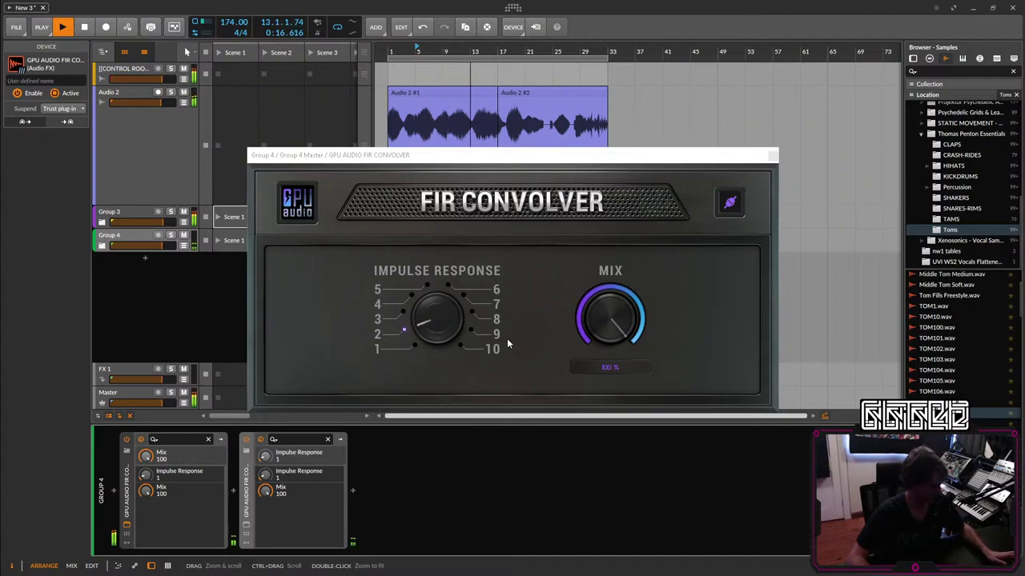
{"action": "left_click", "coordinate": [354, 495]}
{"action": "left_click", "coordinate": [354, 495]}
{"action": "type", "text": "tool"}
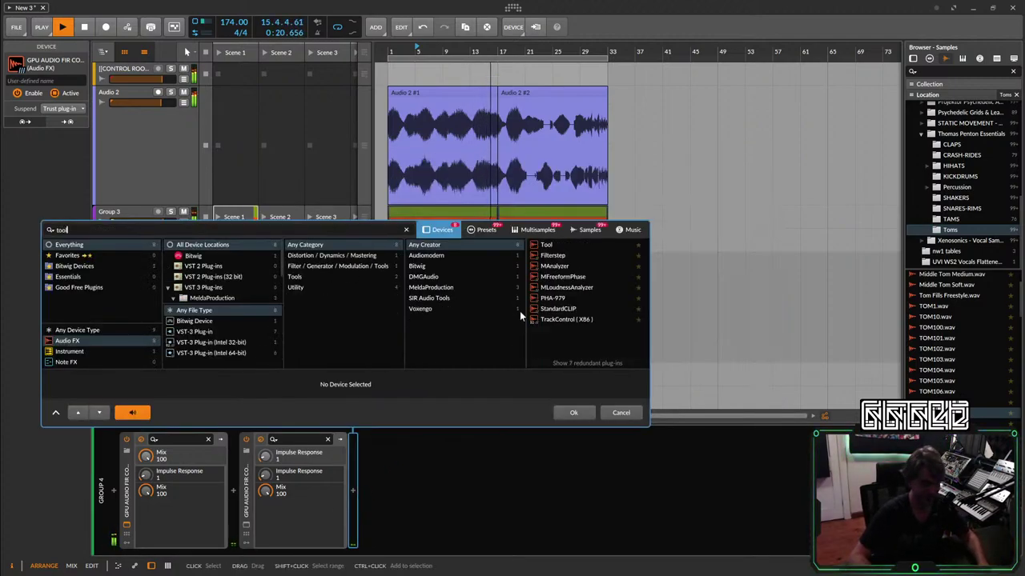
{"action": "left_click", "coordinate": [551, 245]}
{"action": "left_click", "coordinate": [573, 412]}
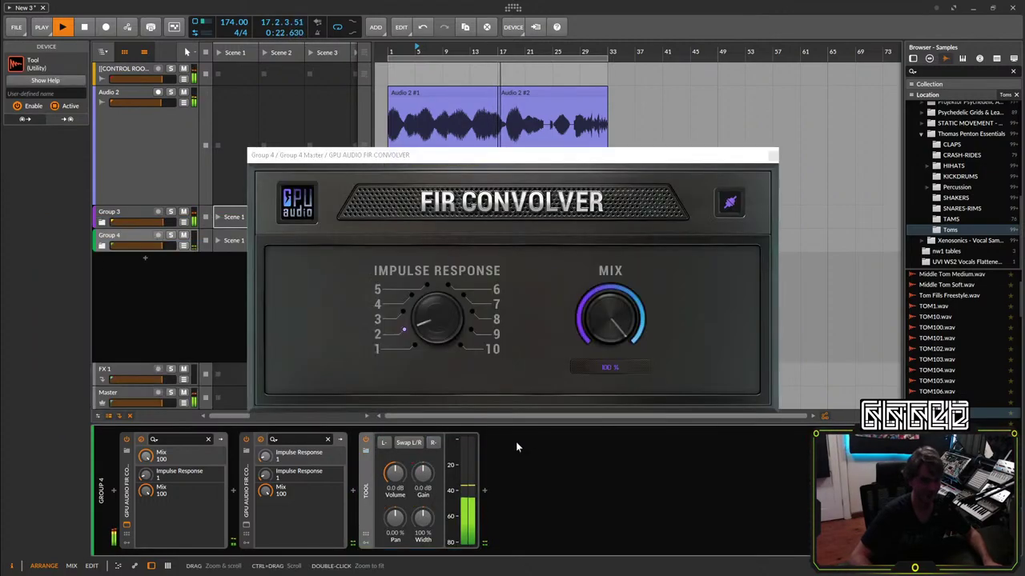
{"action": "left_click_drag", "start_coordinate": [422, 494], "coordinate": [428, 478]}
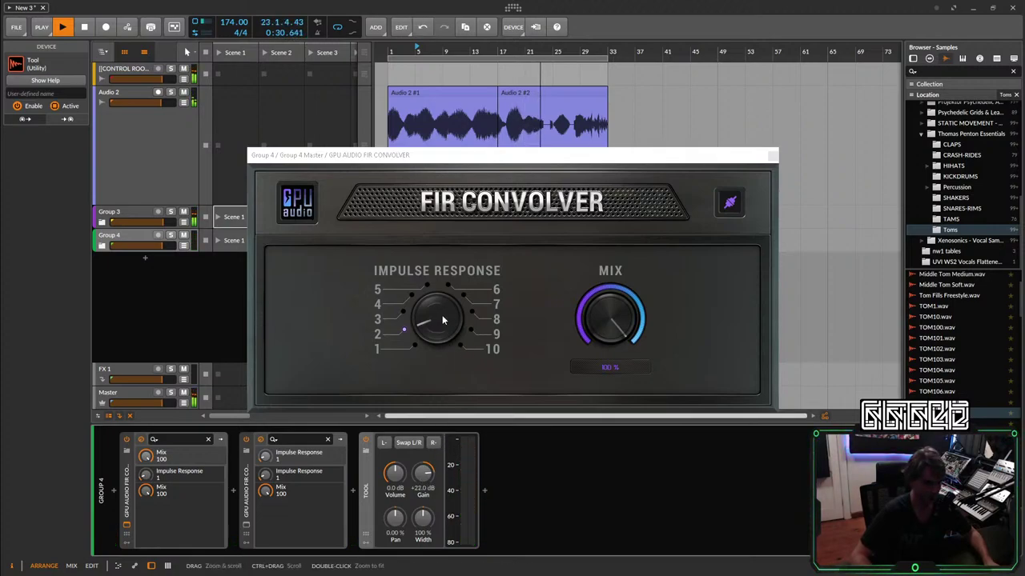
Compare impulse responses 1 and 2 in the first FIR Convolver, leaving it on 2, and move its window aside.
{"action": "left_click_drag", "start_coordinate": [443, 314], "coordinate": [309, 400]}
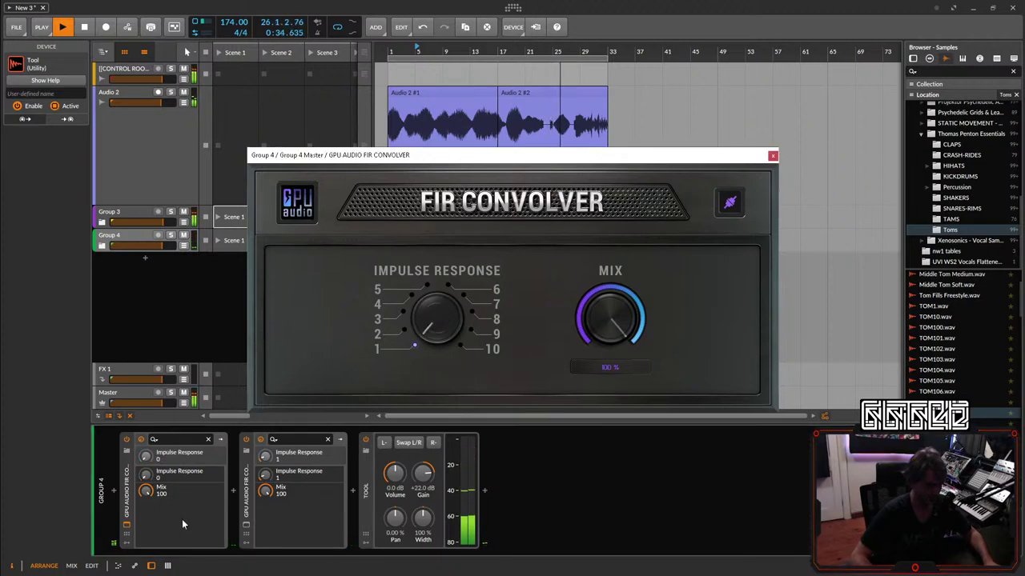
{"action": "left_click", "coordinate": [128, 526]}
{"action": "left_click", "coordinate": [127, 526]}
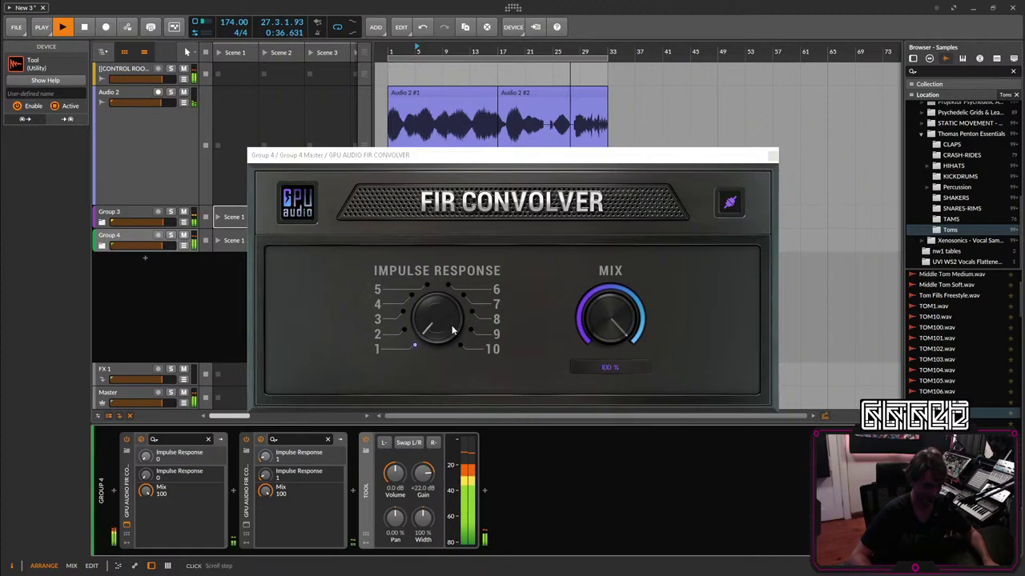
{"action": "left_click_drag", "start_coordinate": [438, 328], "coordinate": [449, 321]}
{"action": "left_click_drag", "start_coordinate": [467, 160], "coordinate": [568, 84]}
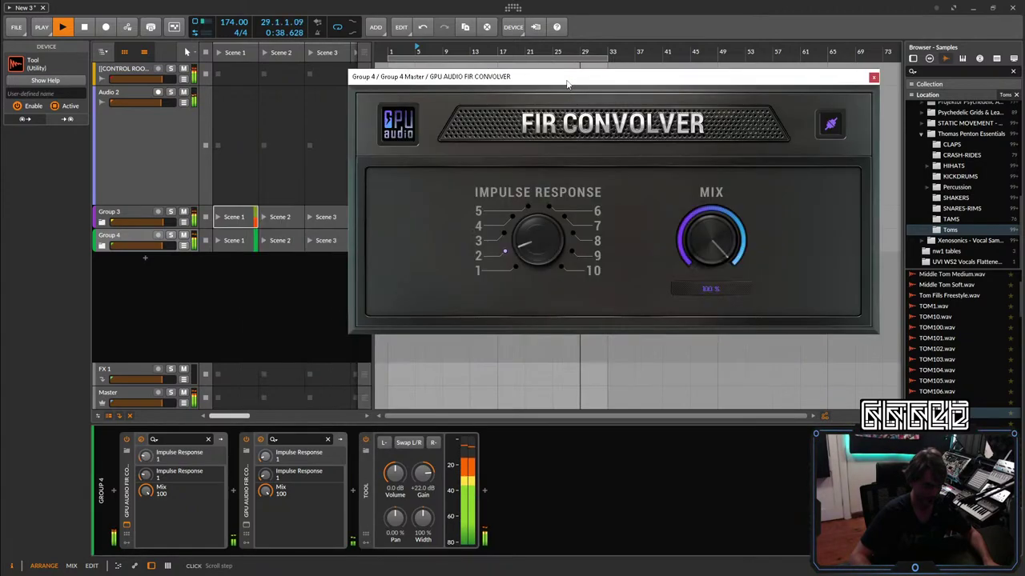
Open the second FIR Convolver, set impulse response 1 with a 44 % mix, and place its window below the first one.
{"action": "left_click", "coordinate": [246, 524]}
{"action": "left_click_drag", "start_coordinate": [623, 321], "coordinate": [616, 366]}
{"action": "left_click_drag", "start_coordinate": [690, 160], "coordinate": [663, 290]}
{"action": "left_click", "coordinate": [698, 327]}
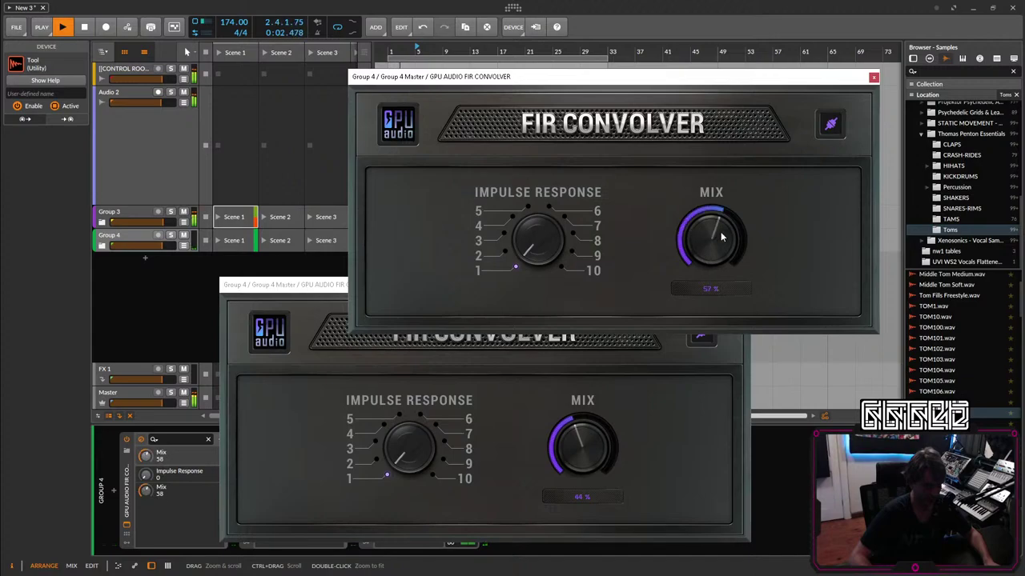
Set the first FIR Convolver's mix to 63 %, close the second convolver's window, and delete that second device from Group 4's chain.
{"action": "left_click_drag", "start_coordinate": [720, 293], "coordinate": [725, 254]}
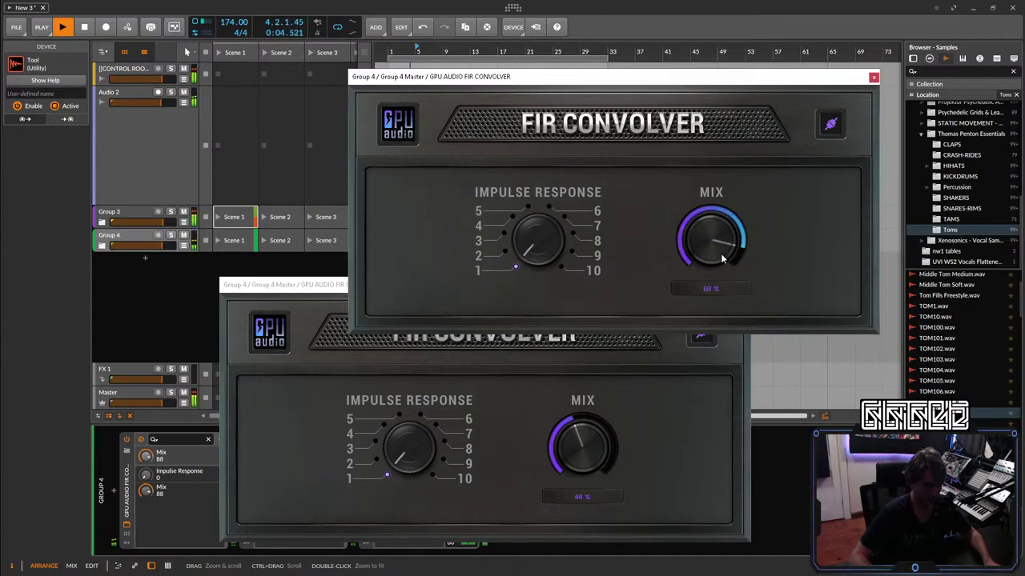
{"action": "left_click", "coordinate": [696, 413]}
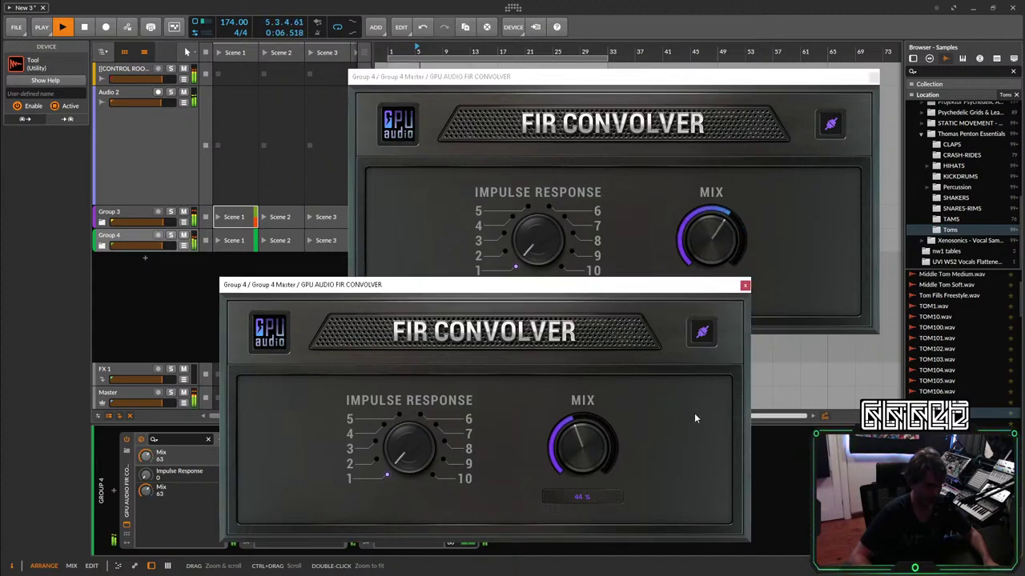
{"action": "left_click", "coordinate": [744, 285]}
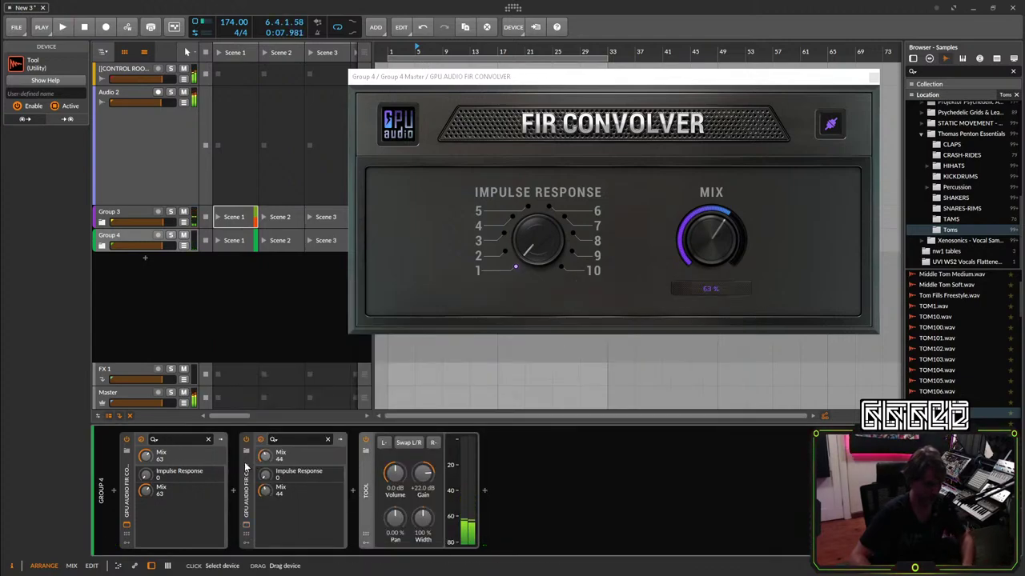
{"action": "left_click", "coordinate": [249, 473]}
{"action": "key", "text": "Delete"}
Audition the remaining FIR Convolver in repeated playback, setting its mix to 28 % and resetting the Tool's gain to 0.0 dB.
{"action": "key", "text": "space"}
{"action": "left_click_drag", "start_coordinate": [304, 473], "coordinate": [305, 478]}
{"action": "double_click", "coordinate": [305, 475]}
{"action": "key", "text": "space"}
{"action": "key", "text": "space"}
{"action": "left_click_drag", "start_coordinate": [713, 260], "coordinate": [733, 225]}
{"action": "key", "text": "space"}
{"action": "key", "text": "space"}
{"action": "left_click_drag", "start_coordinate": [304, 473], "coordinate": [304, 463]}
{"action": "left_click_drag", "start_coordinate": [725, 226], "coordinate": [704, 271]}
{"action": "double_click", "coordinate": [301, 474]}
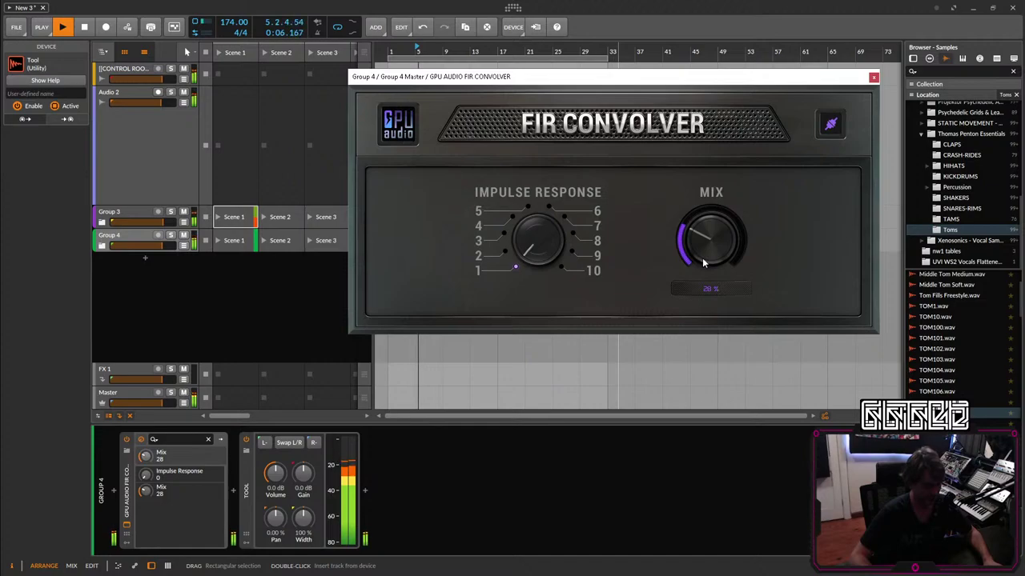
During playback, set the FIR Convolver's mix to 60 % and the Tool's gain to +9.4 dB.
{"action": "left_click_drag", "start_coordinate": [304, 483], "coordinate": [304, 466]}
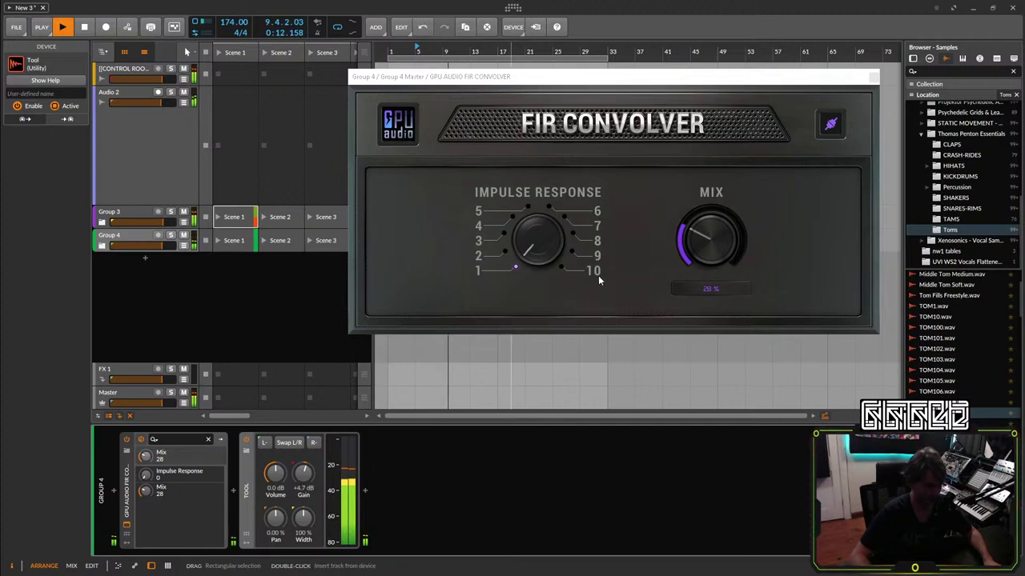
{"action": "left_click_drag", "start_coordinate": [709, 258], "coordinate": [709, 238]}
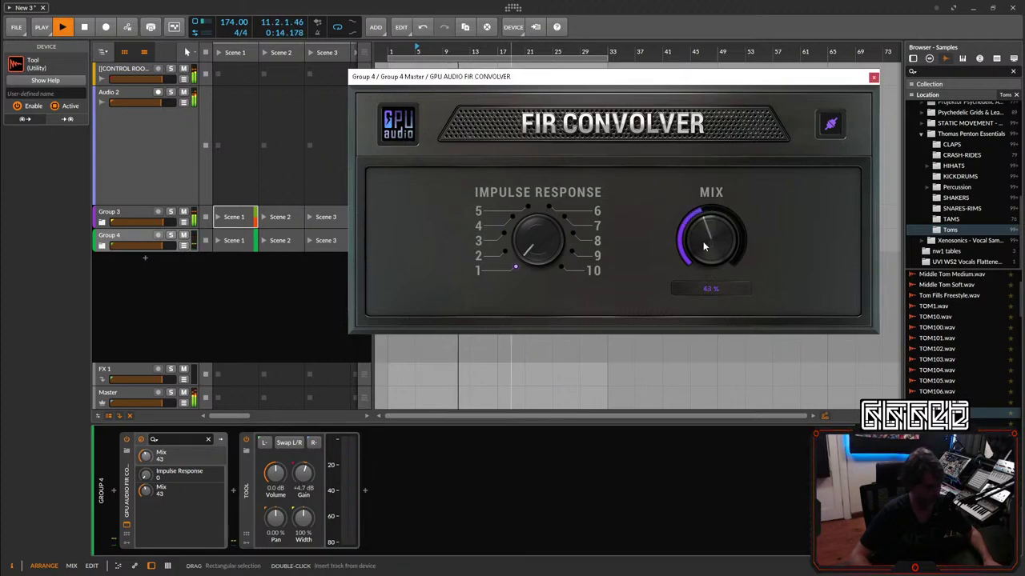
{"action": "left_click_drag", "start_coordinate": [304, 474], "coordinate": [303, 463]}
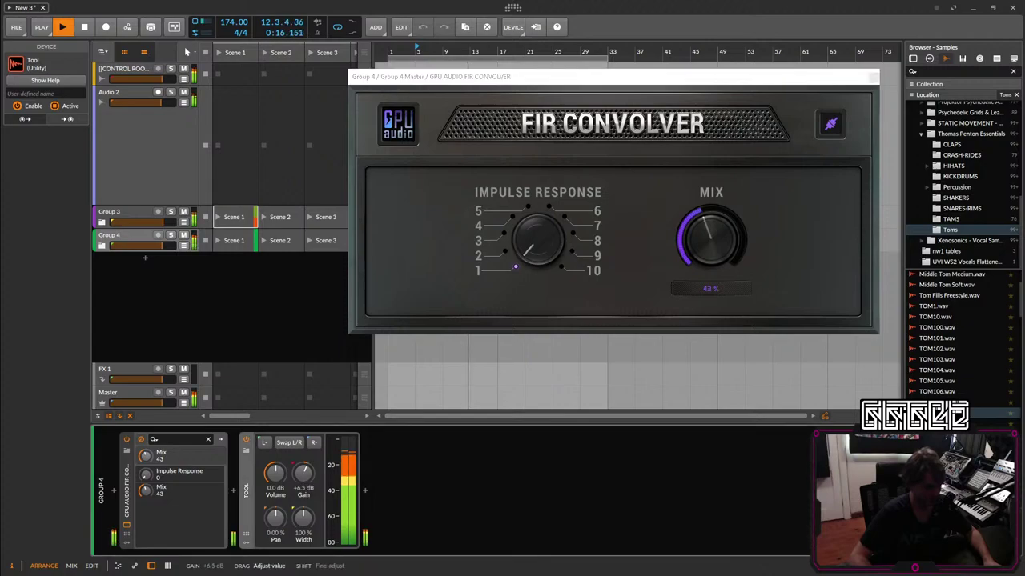
{"action": "scroll", "coordinate": [718, 233], "scroll_direction": "up", "scroll_amount": 3}
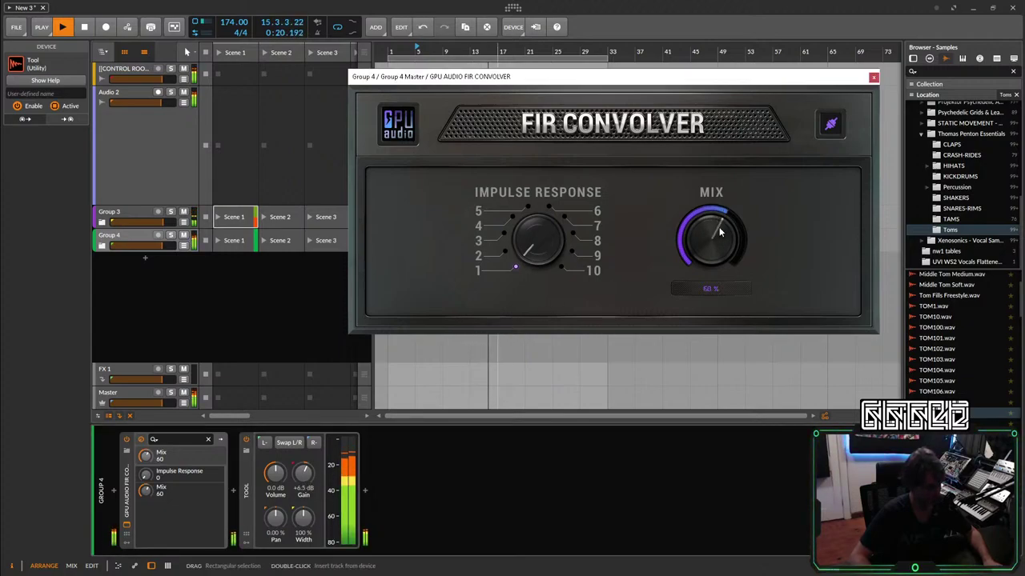
{"action": "left_click_drag", "start_coordinate": [303, 473], "coordinate": [303, 463]}
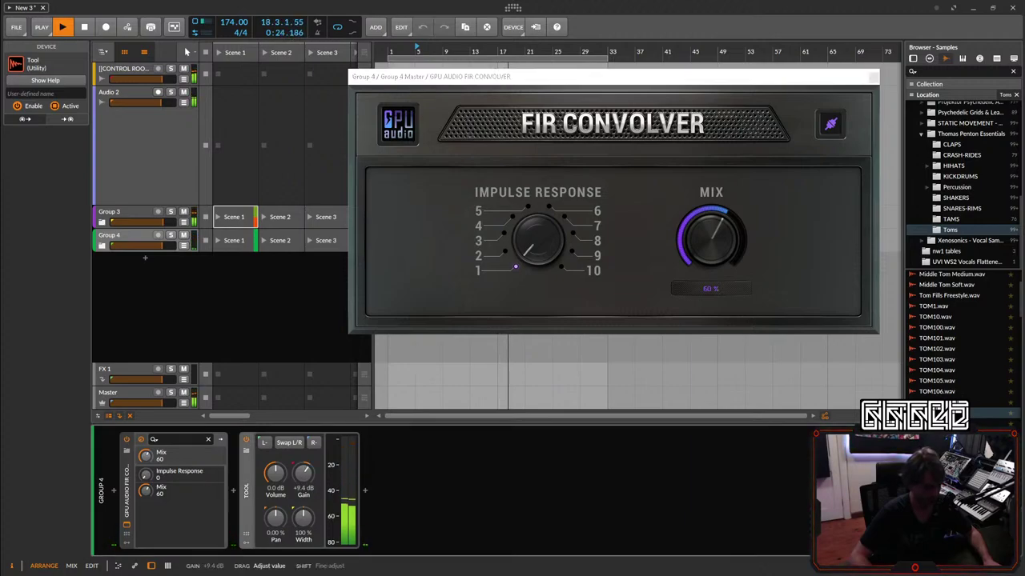
Expand Group 4, fine-tune the lower Vital track's volume, and compare the group's sound with the FIR Convolver bypassed and enabled.
{"action": "left_click", "coordinate": [103, 247]}
{"action": "left_click_drag", "start_coordinate": [146, 296], "coordinate": [146, 304]}
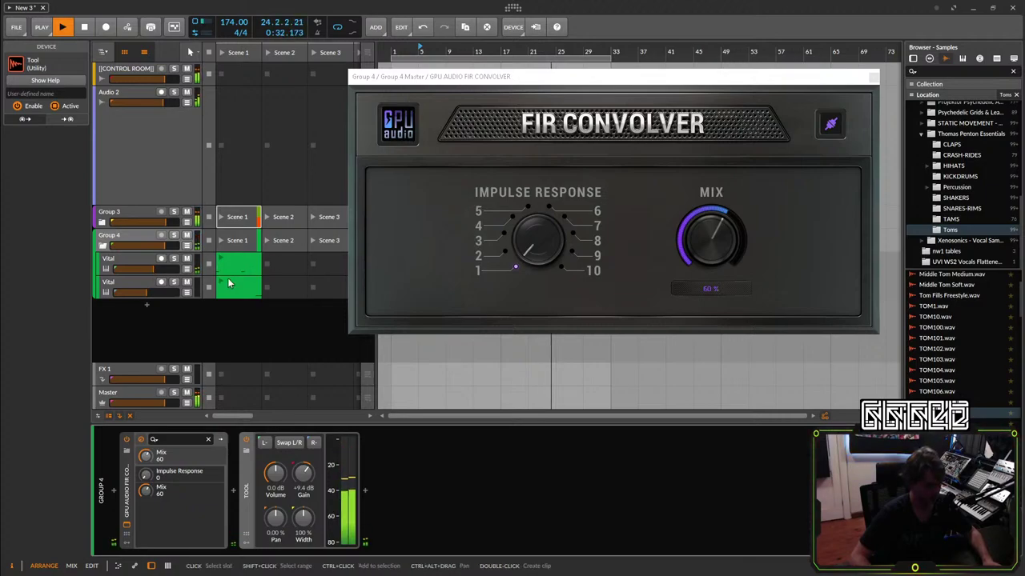
{"action": "left_click_drag", "start_coordinate": [147, 294], "coordinate": [145, 296]}
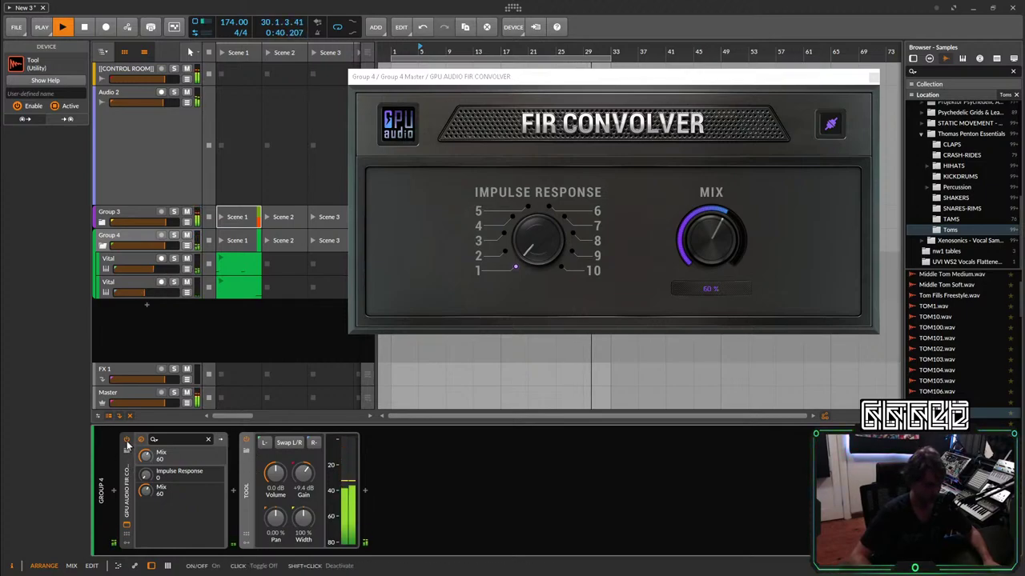
{"action": "left_click", "coordinate": [127, 440]}
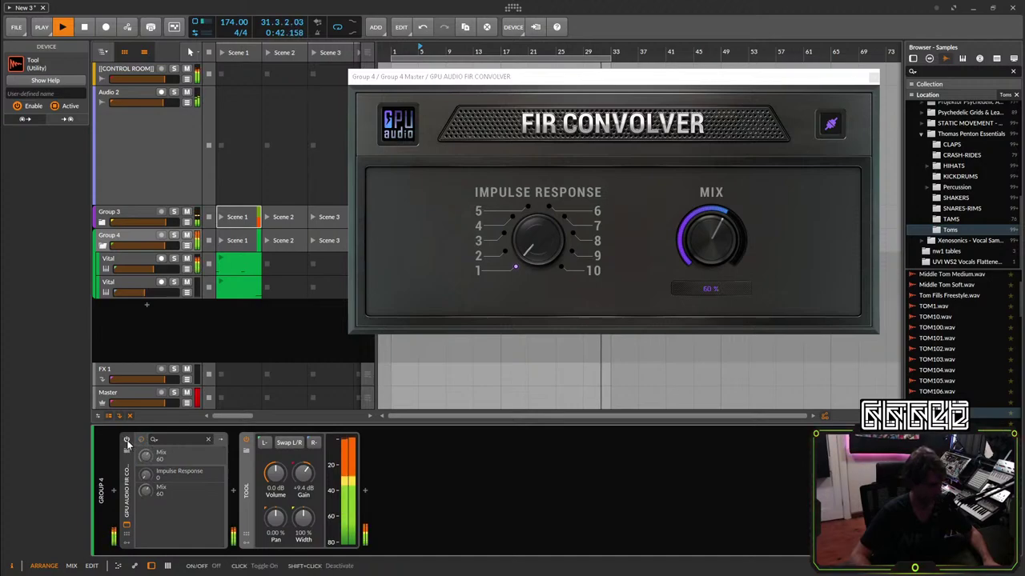
{"action": "left_click", "coordinate": [126, 440]}
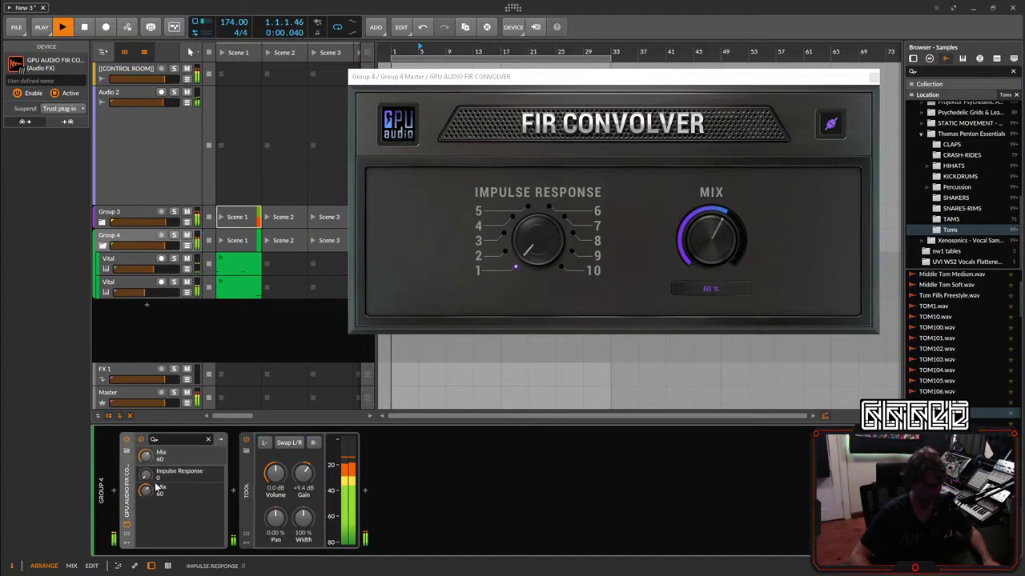
Wrap Group 4's FIR Convolver and Tool together in an FX Layer, check its layer, and close the convolver window.
{"action": "left_click", "coordinate": [249, 497], "text": "shift"}
{"action": "key", "text": "ctrl+g"}
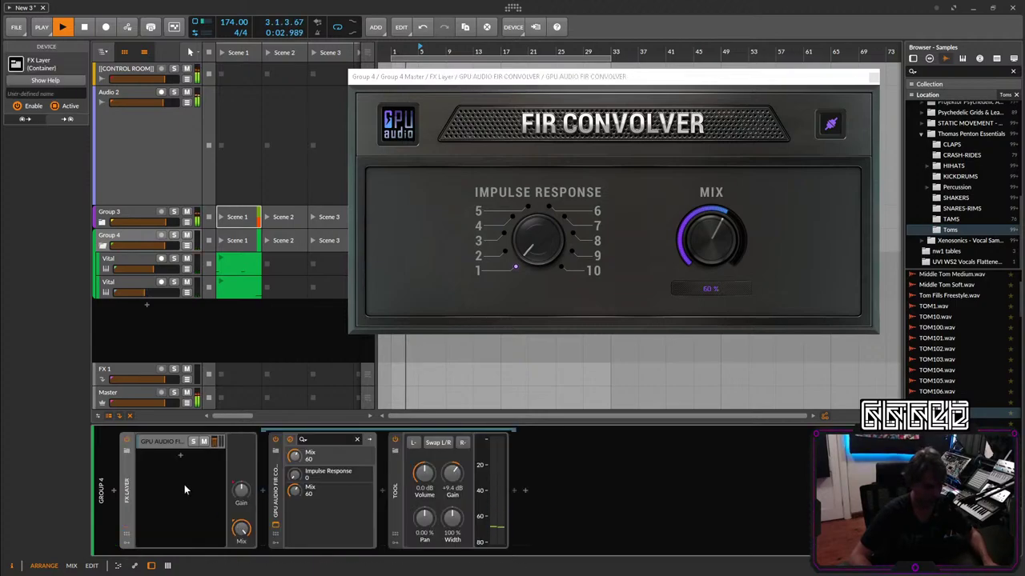
{"action": "double_click", "coordinate": [126, 490]}
{"action": "double_click", "coordinate": [133, 497]}
{"action": "left_click", "coordinate": [178, 444]}
{"action": "double_click", "coordinate": [165, 443]}
{"action": "left_click_drag", "start_coordinate": [241, 529], "coordinate": [241, 450]}
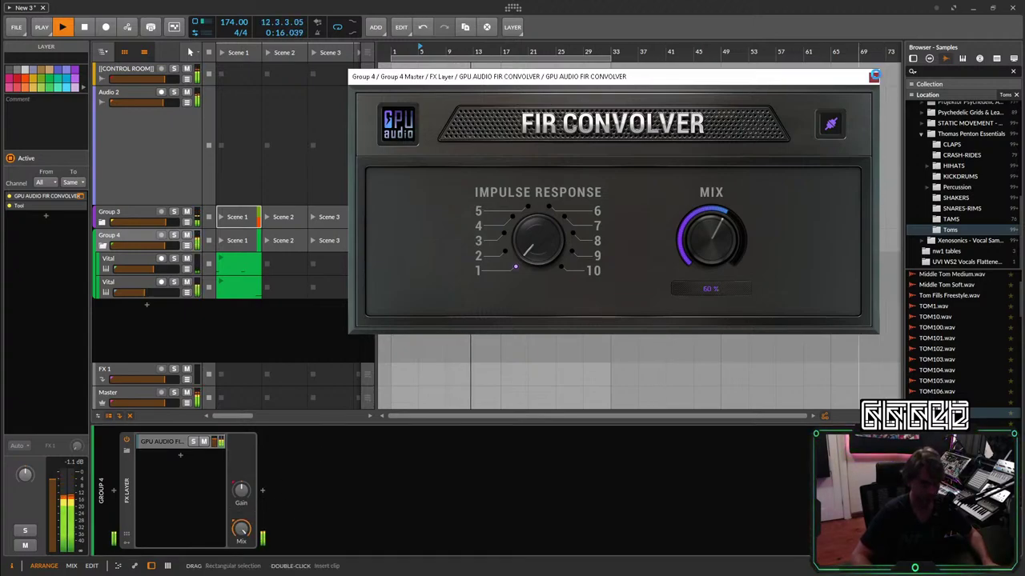
{"action": "left_click", "coordinate": [872, 76]}
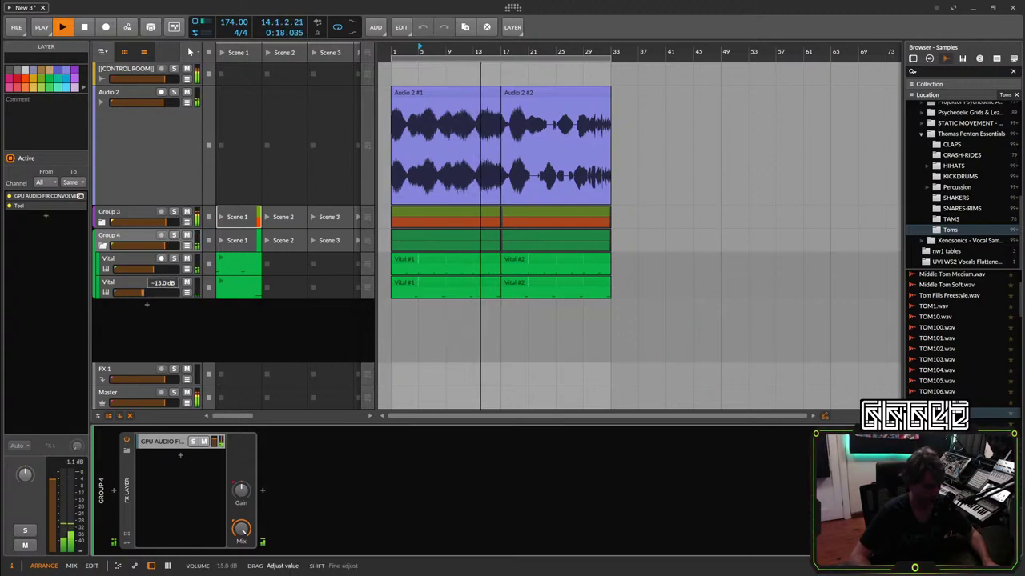
In the lower Vital track's first arranger clip, transpose the note at 4.3.1 up to G#0, auditioning it in playback.
{"action": "left_click", "coordinate": [381, 290]}
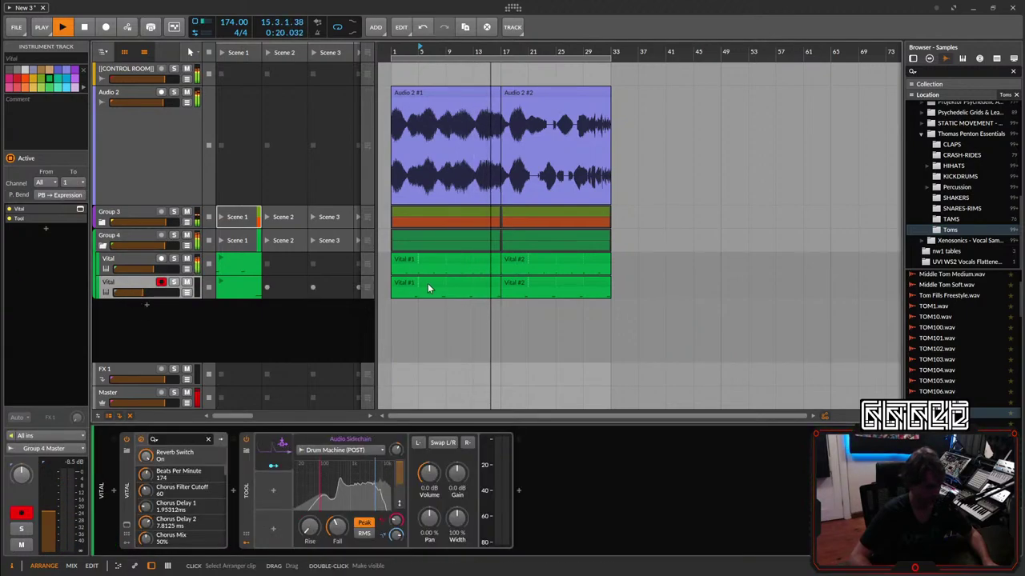
{"action": "double_click", "coordinate": [405, 283]}
{"action": "scroll", "coordinate": [450, 466], "scroll_direction": "down", "scroll_amount": 4}
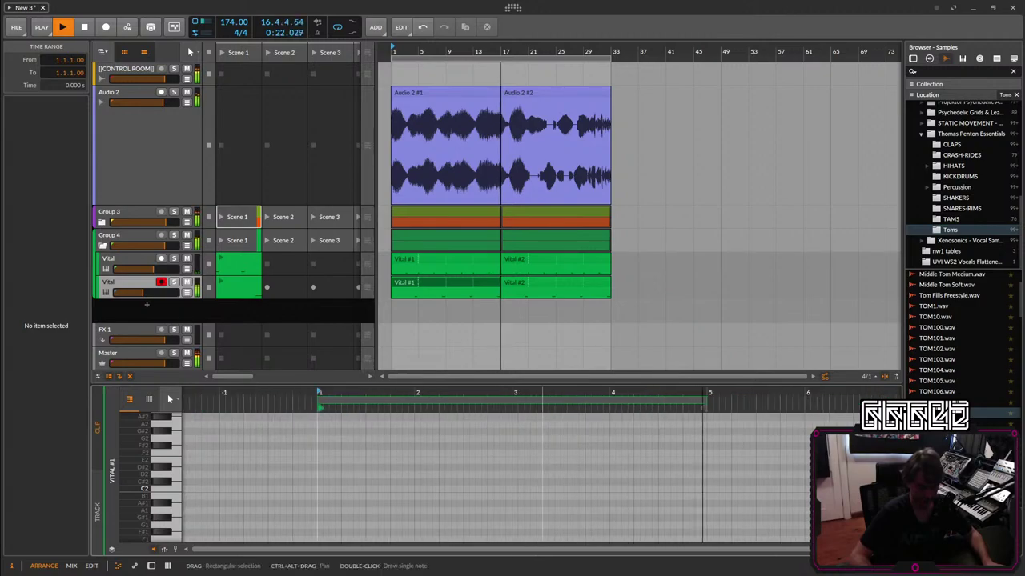
{"action": "scroll", "coordinate": [498, 480], "scroll_direction": "down", "scroll_amount": 5}
{"action": "left_click_drag", "start_coordinate": [671, 471], "coordinate": [616, 525]}
{"action": "key", "text": "Up"}
{"action": "key", "text": "Up"}
{"action": "key", "text": "Up"}
{"action": "key", "text": "Up"}
{"action": "key", "text": "Up"}
{"action": "key", "text": "Up"}
{"action": "key", "text": "Up"}
{"action": "key", "text": "Up"}
{"action": "key", "text": "Up"}
{"action": "key", "text": "space"}
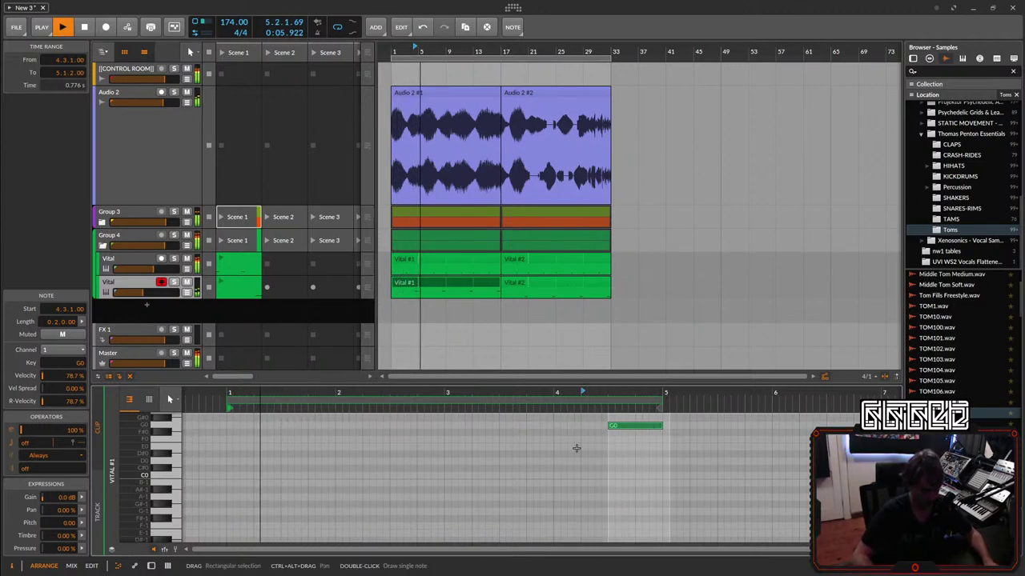
{"action": "key", "text": "Up"}
{"action": "key", "text": "space"}
{"action": "key", "text": "space"}
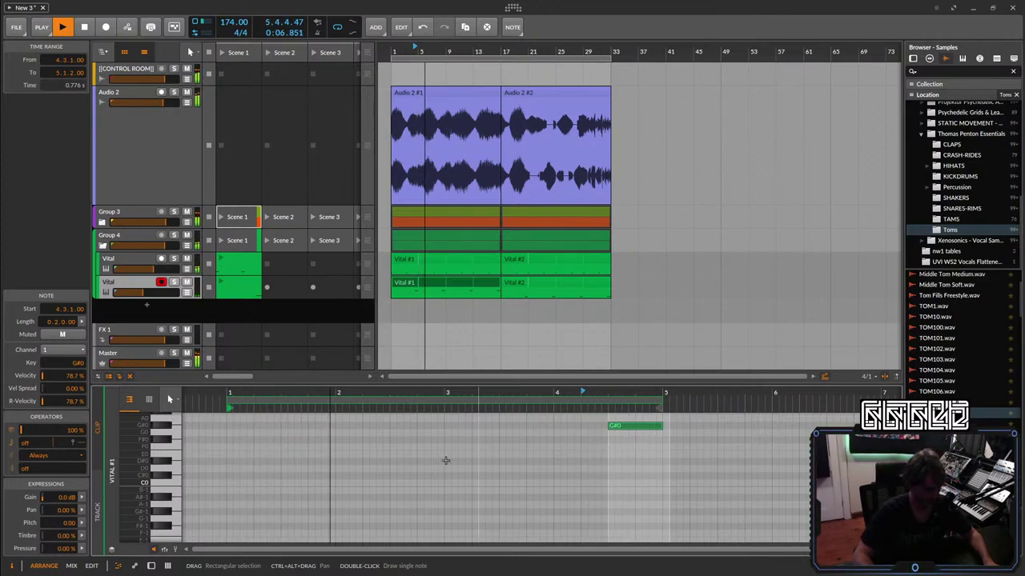
Raise the lower Vital track's volume slightly, bring back the device chain view, and collapse Group 4.
{"action": "left_click_drag", "start_coordinate": [147, 296], "coordinate": [156, 298]}
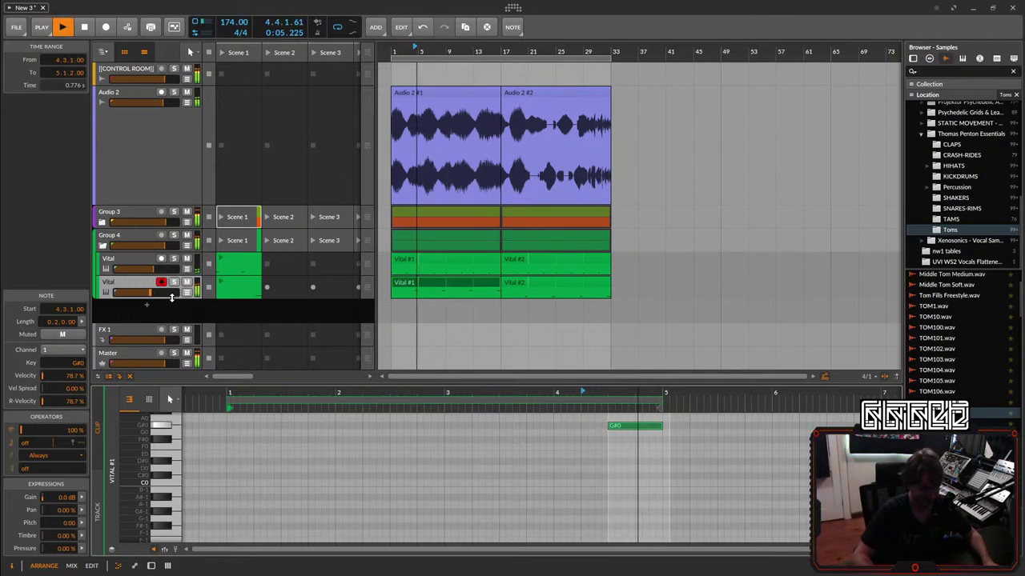
{"action": "left_click", "coordinate": [151, 565]}
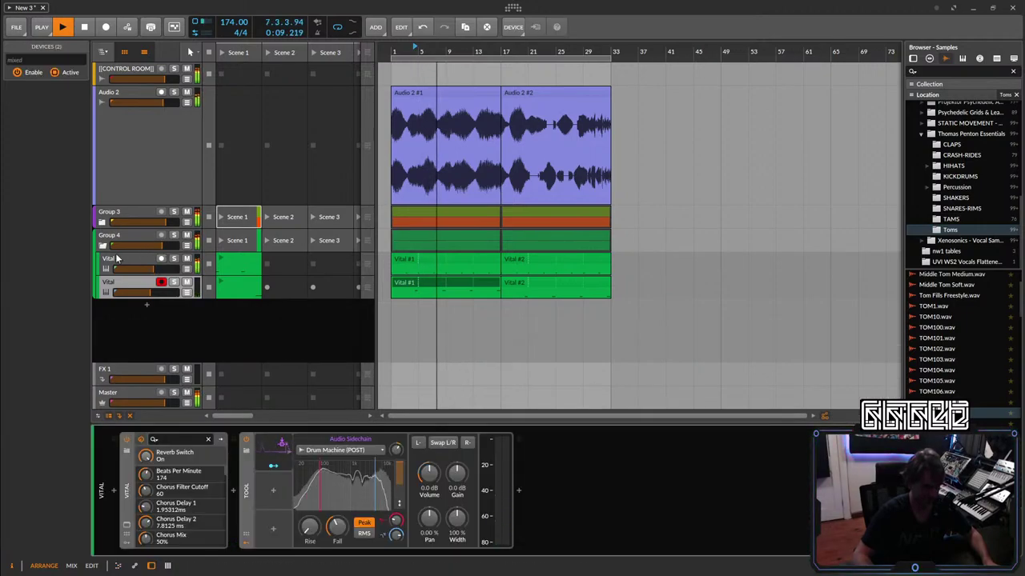
{"action": "left_click", "coordinate": [102, 245]}
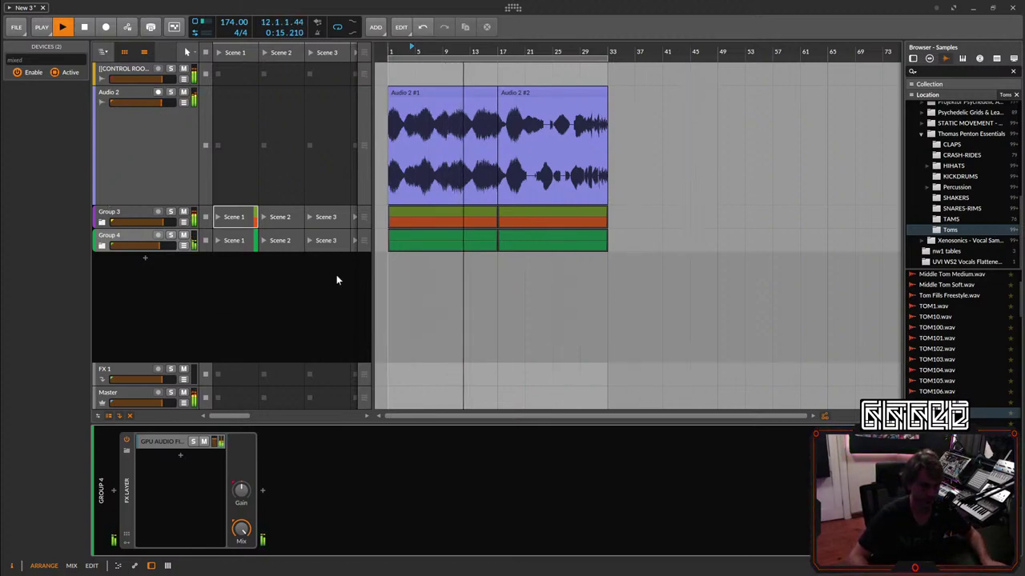
Shift all arranger clips 16 bars to start at bar 17, and copy the first Audio 2 clip to bar 1.
{"action": "left_click_drag", "start_coordinate": [619, 86], "coordinate": [432, 327]}
{"action": "left_click_drag", "start_coordinate": [400, 213], "coordinate": [510, 215]}
{"action": "left_click_drag", "start_coordinate": [499, 95], "coordinate": [418, 99]}
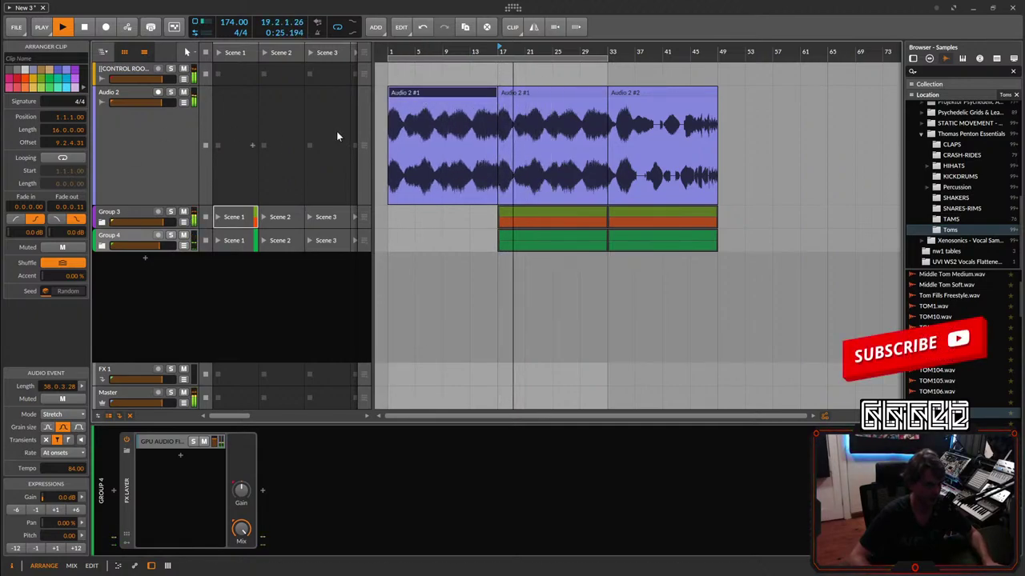
Add a new audio track below Group 4, move the bar 1 audio clip onto it, and duplicate the clip at bar 17.
{"action": "right_click", "coordinate": [149, 285]}
{"action": "left_click", "coordinate": [181, 304]}
{"action": "left_click_drag", "start_coordinate": [426, 96], "coordinate": [548, 253]}
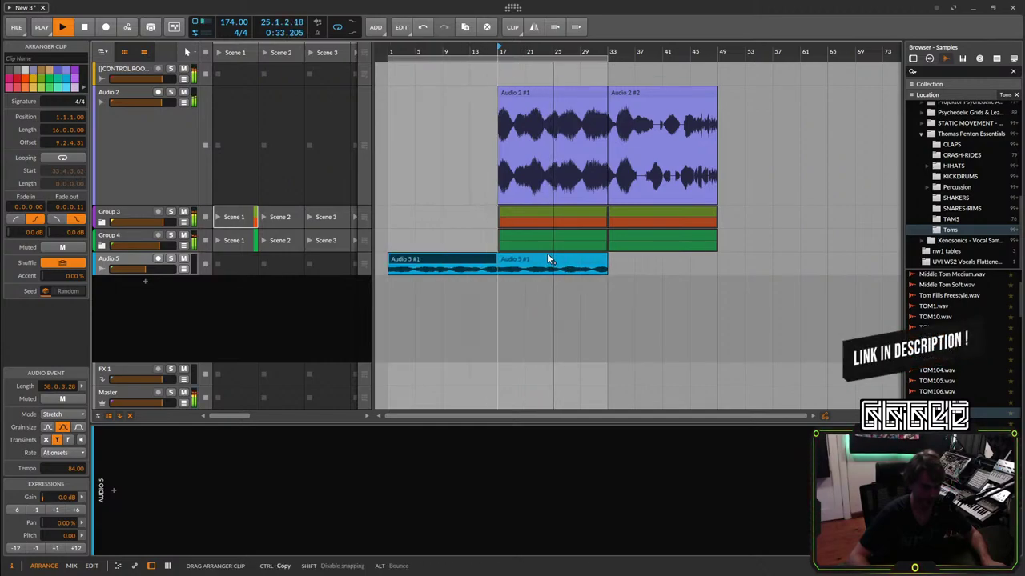
Insert a Filter device in the Audio 5 track's chain and adjust its cutoff.
{"action": "left_click", "coordinate": [131, 470]}
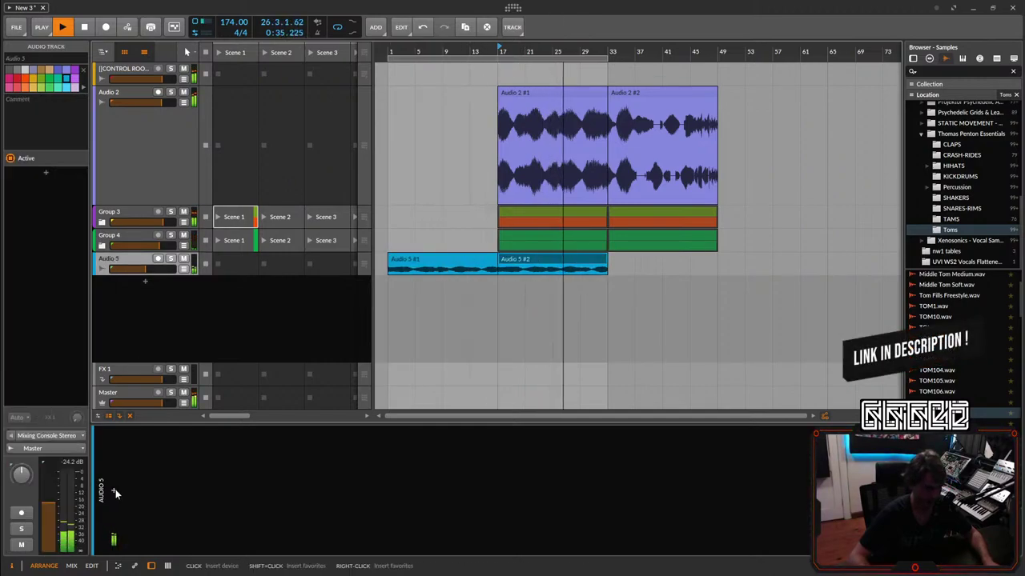
{"action": "left_click", "coordinate": [113, 490]}
{"action": "type", "text": "fil"}
{"action": "left_click", "coordinate": [513, 276]}
{"action": "key", "text": "Return"}
{"action": "left_click_drag", "start_coordinate": [164, 528], "coordinate": [197, 554]}
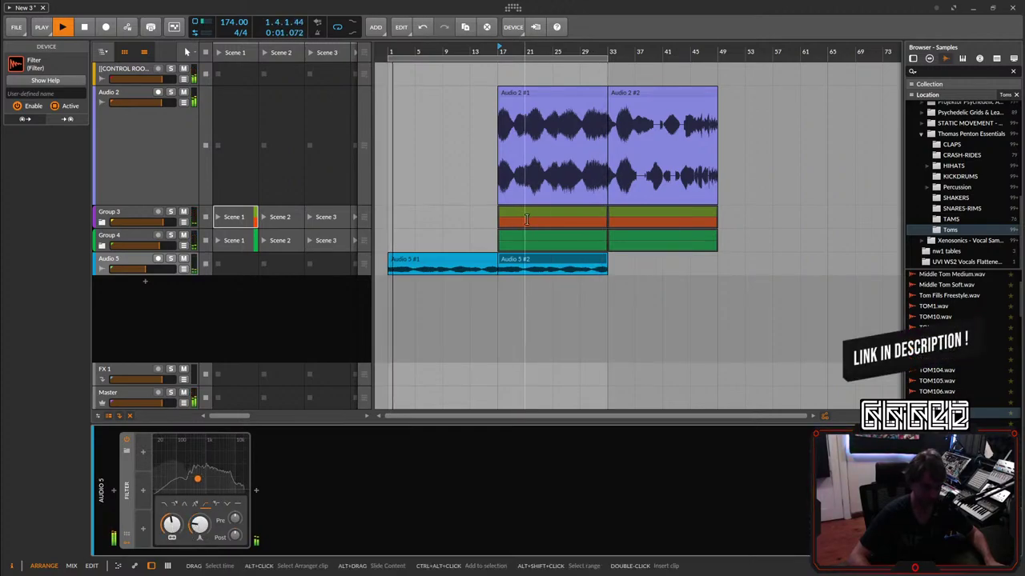
Try a copy of the Audio 2 clip at bar 1, check the Audio 2 track's device chain, and remove the copy.
{"action": "left_click", "coordinate": [531, 92]}
{"action": "left_click_drag", "start_coordinate": [545, 95], "coordinate": [425, 92]}
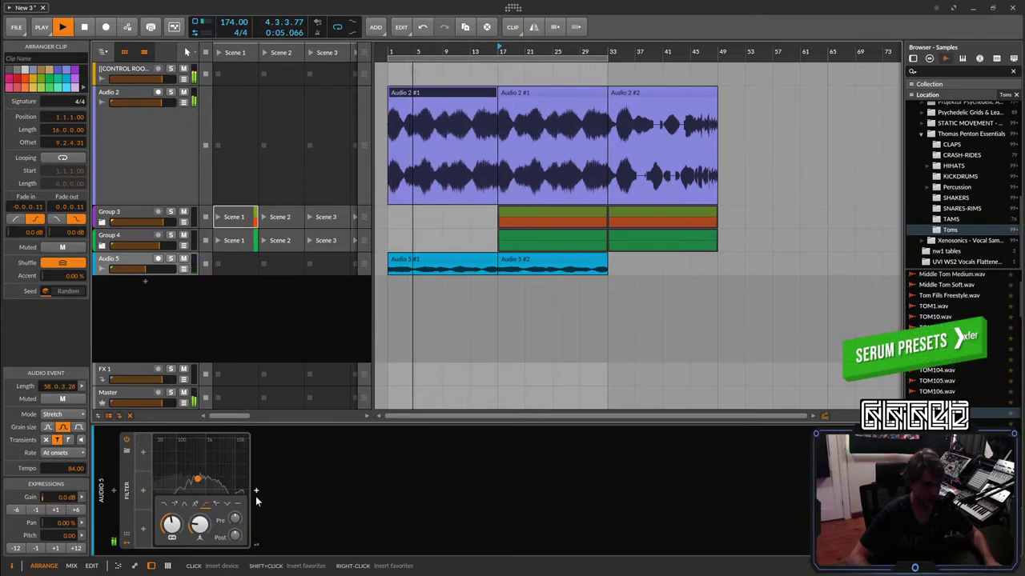
{"action": "left_click", "coordinate": [132, 153]}
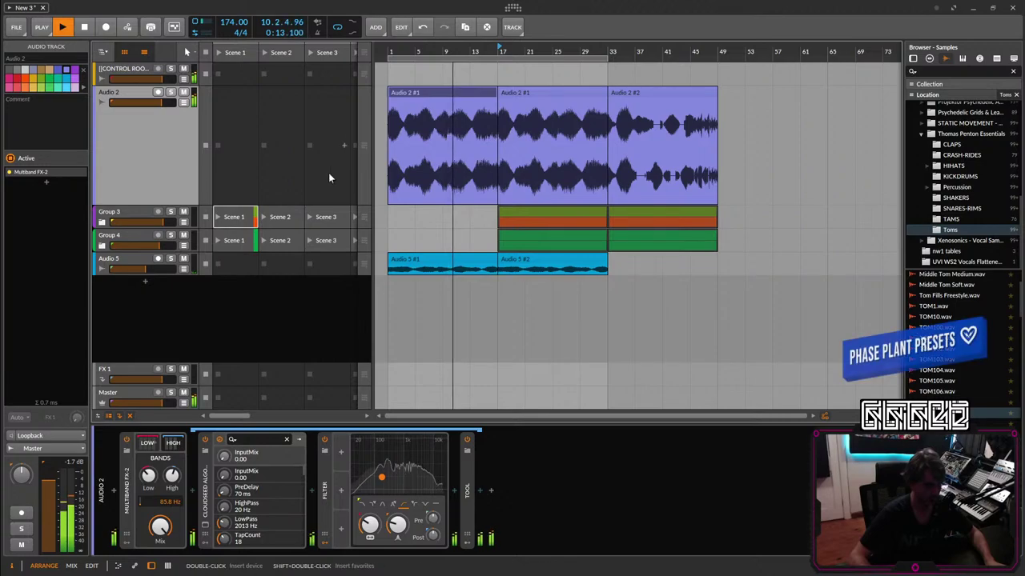
{"action": "left_click", "coordinate": [431, 92]}
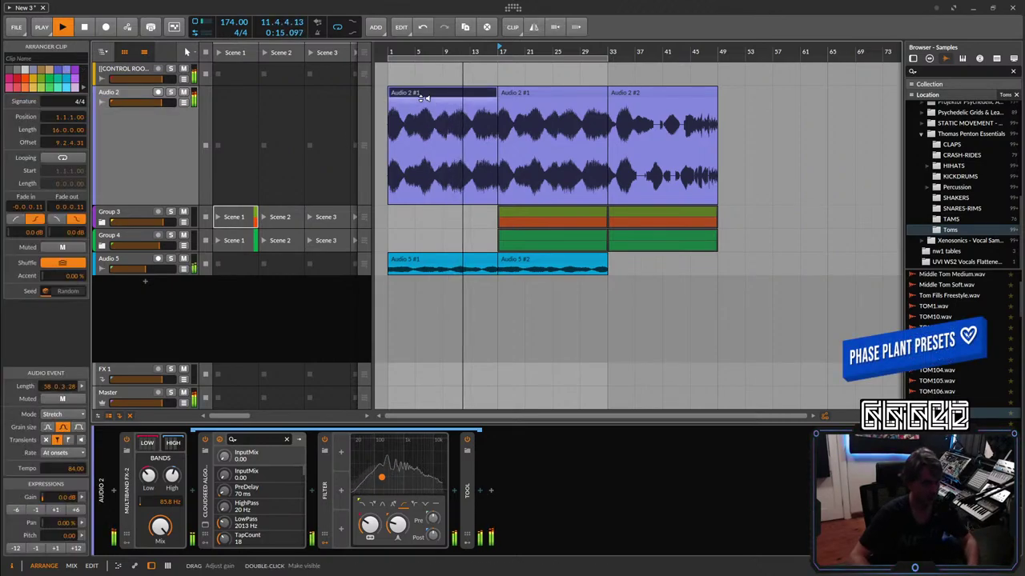
{"action": "key", "text": "Delete"}
{"action": "right_click", "coordinate": [132, 267]}
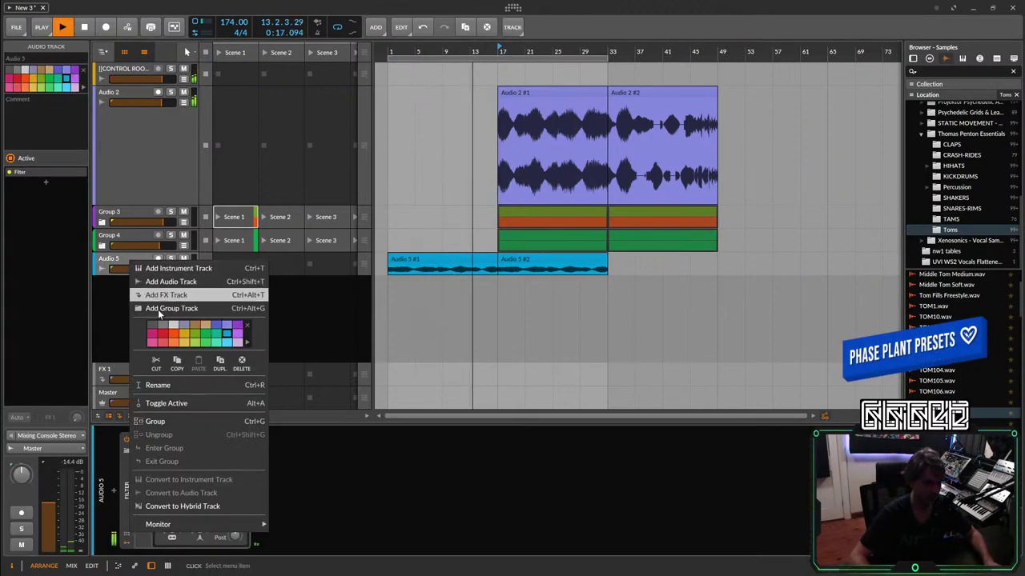
{"action": "key", "text": "Escape"}
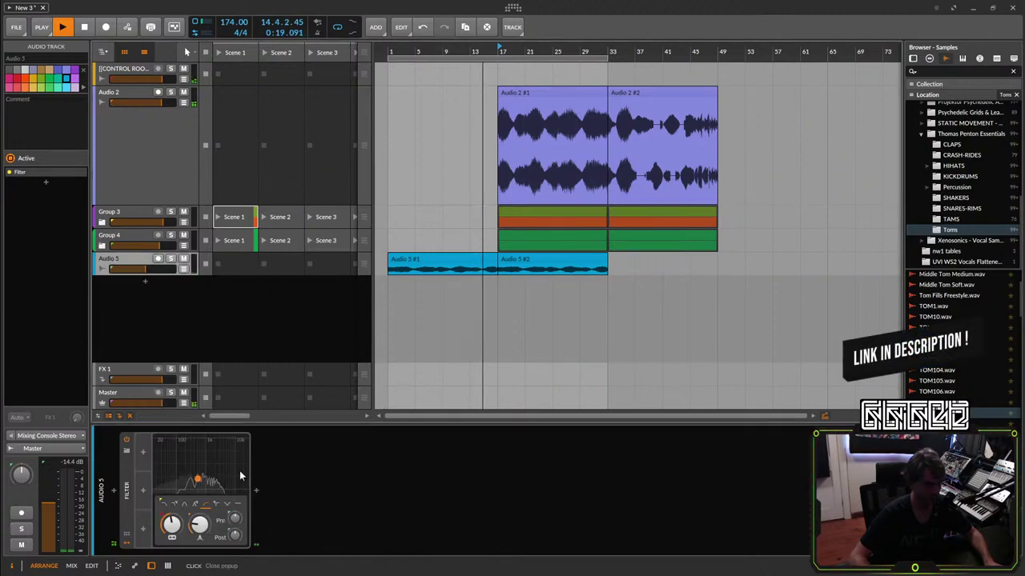
Add the CloudSeed reverb after the Filter on the Audio 5 track and open its plug-in window.
{"action": "left_click", "coordinate": [256, 491]}
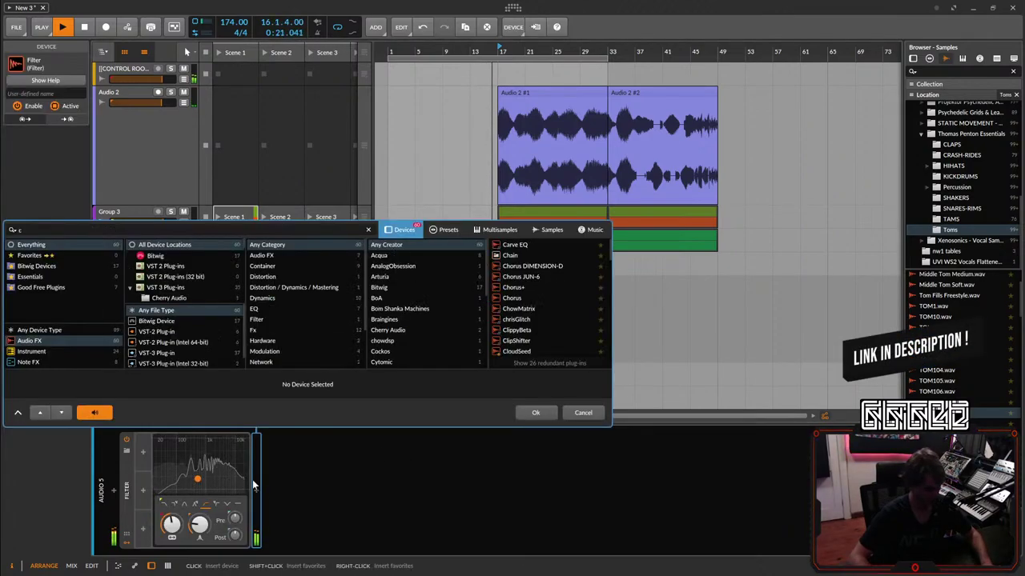
{"action": "type", "text": "clo"}
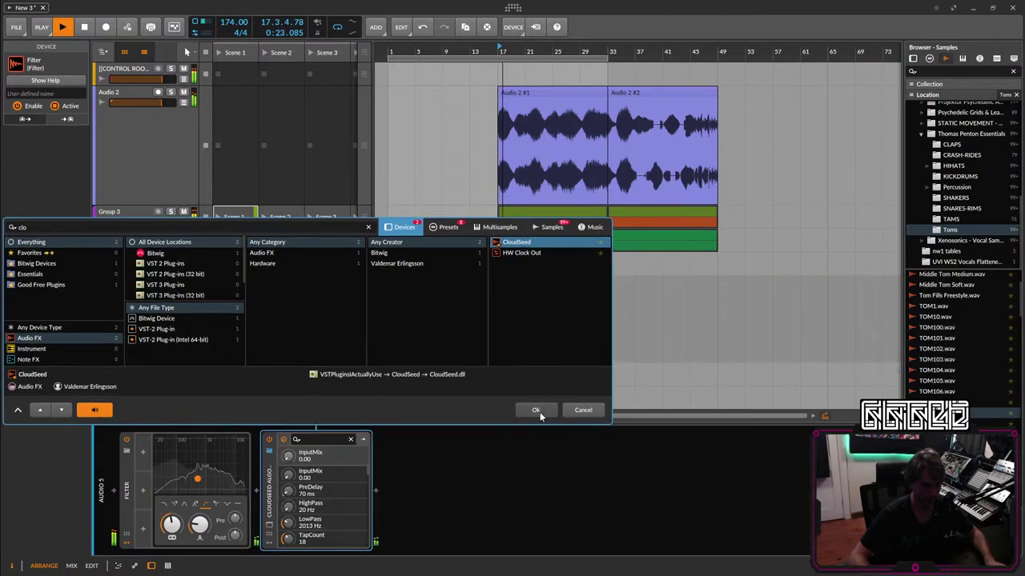
{"action": "left_click", "coordinate": [536, 412]}
{"action": "left_click", "coordinate": [270, 528]}
{"action": "left_click", "coordinate": [270, 527]}
{"action": "left_click", "coordinate": [270, 527]}
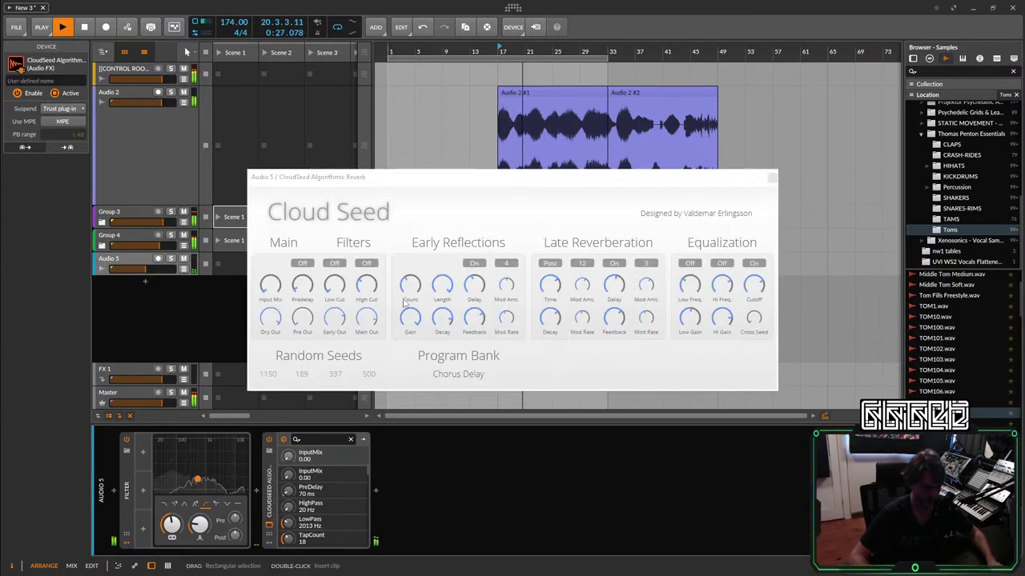
Duplicate the Audio 5 track, delete the copy's clip at bar 17, and set playback to start from bar 1.
{"action": "left_click", "coordinate": [772, 178]}
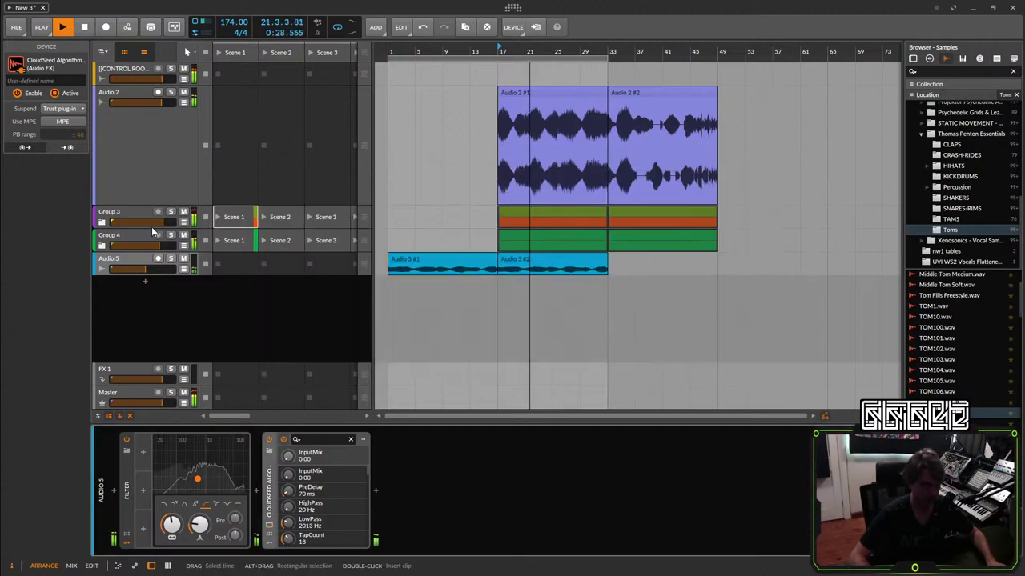
{"action": "right_click", "coordinate": [128, 262]}
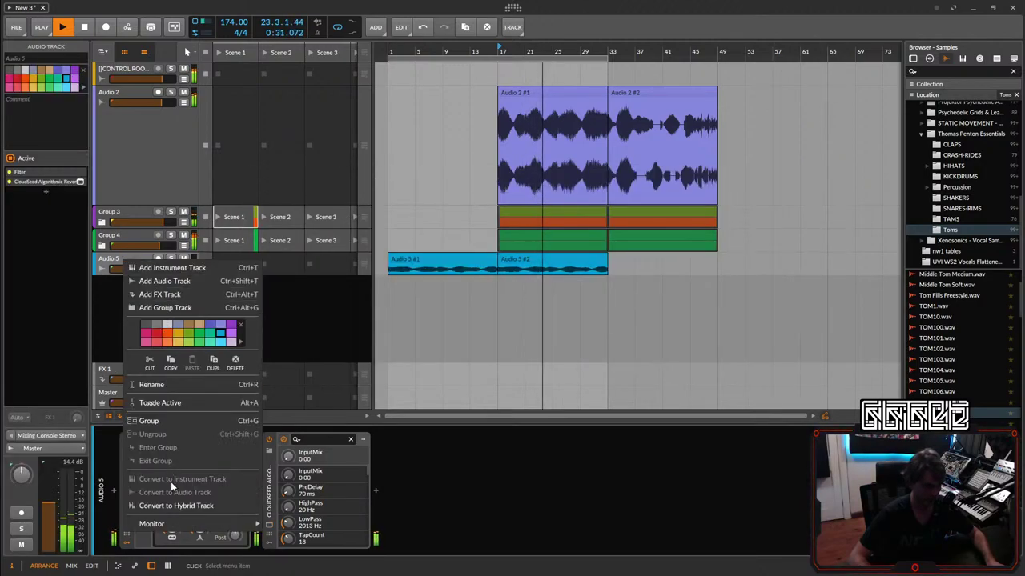
{"action": "left_click", "coordinate": [213, 360]}
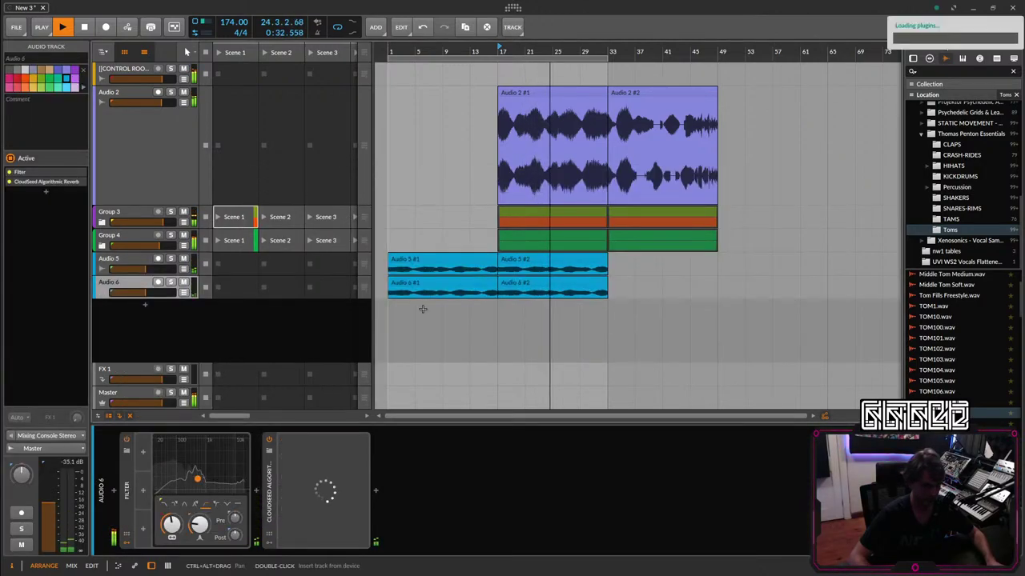
{"action": "left_click", "coordinate": [475, 282]}
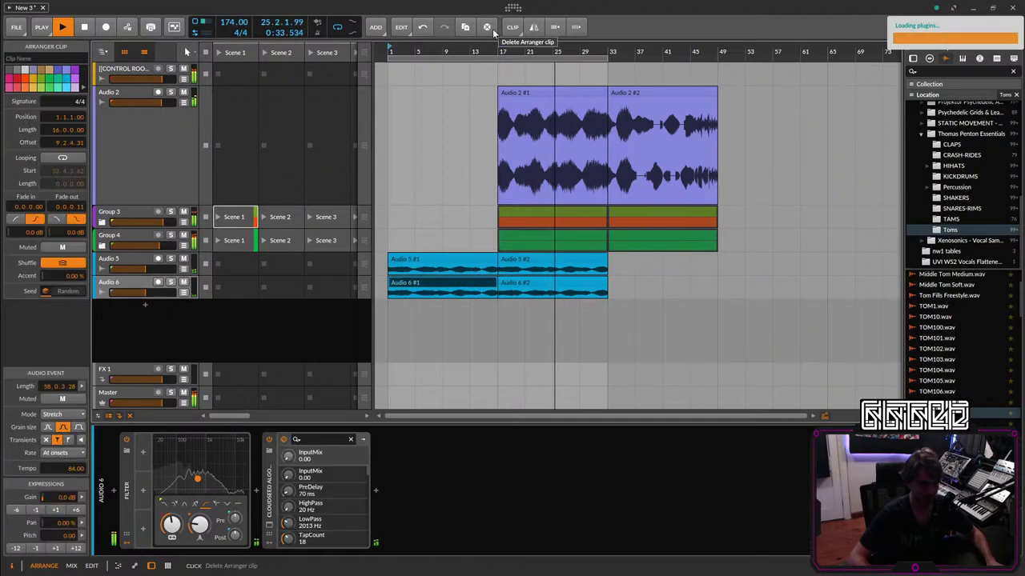
{"action": "left_click", "coordinate": [522, 285]}
{"action": "key", "text": "Delete"}
{"action": "left_click", "coordinate": [389, 53]}
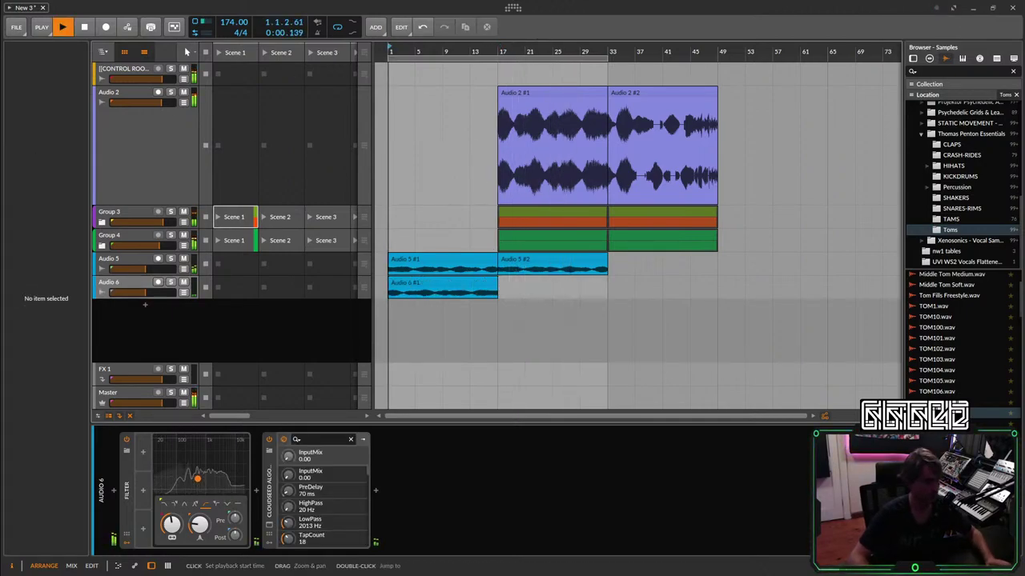
Move the Audio 5 and Audio 6 tracks above Audio 2 and group the three audio tracks.
{"action": "left_click", "coordinate": [148, 284]}
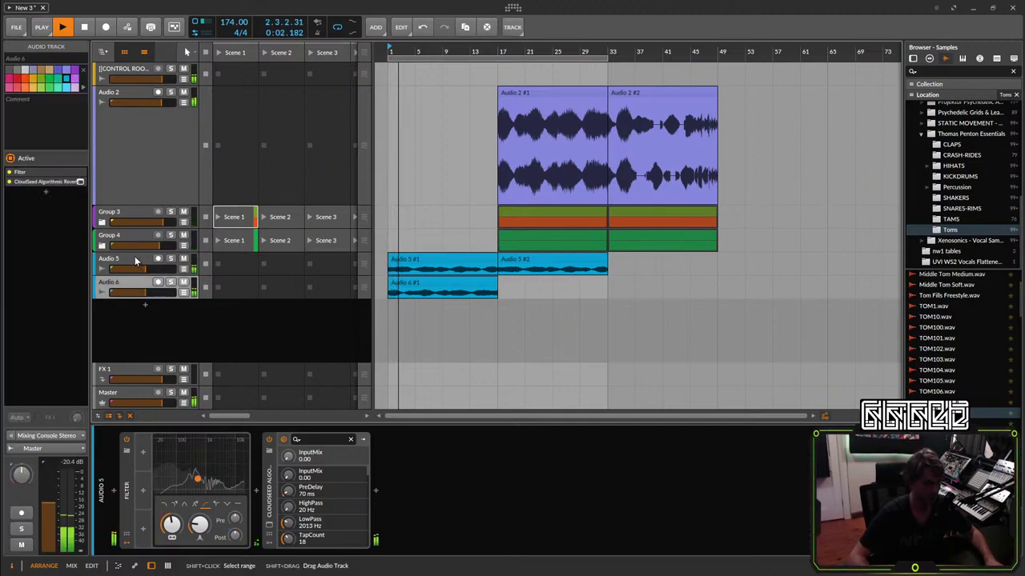
{"action": "left_click", "coordinate": [132, 267], "text": "ctrl"}
{"action": "left_click_drag", "start_coordinate": [132, 267], "coordinate": [141, 129]}
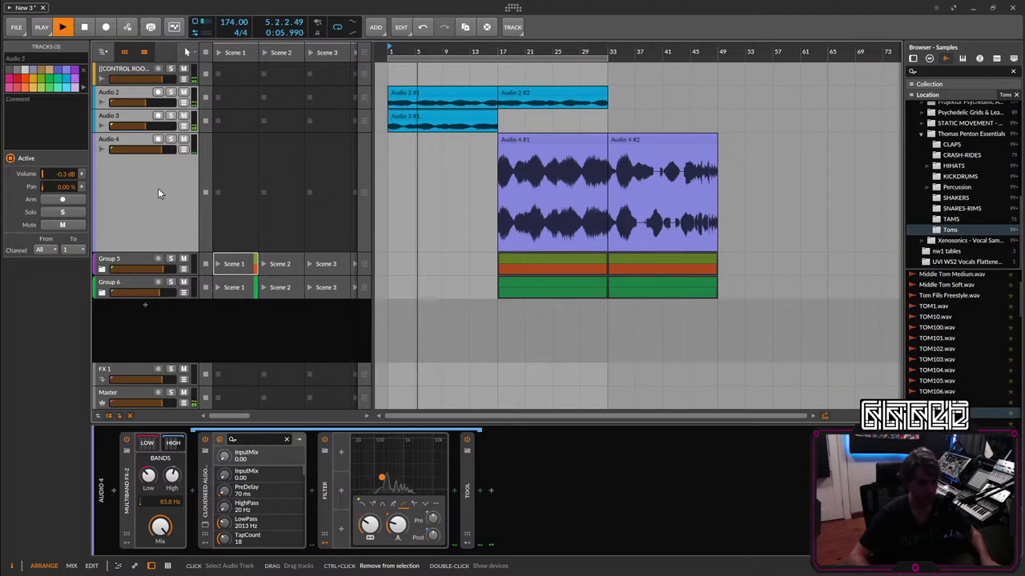
{"action": "key", "text": "ctrl+g"}
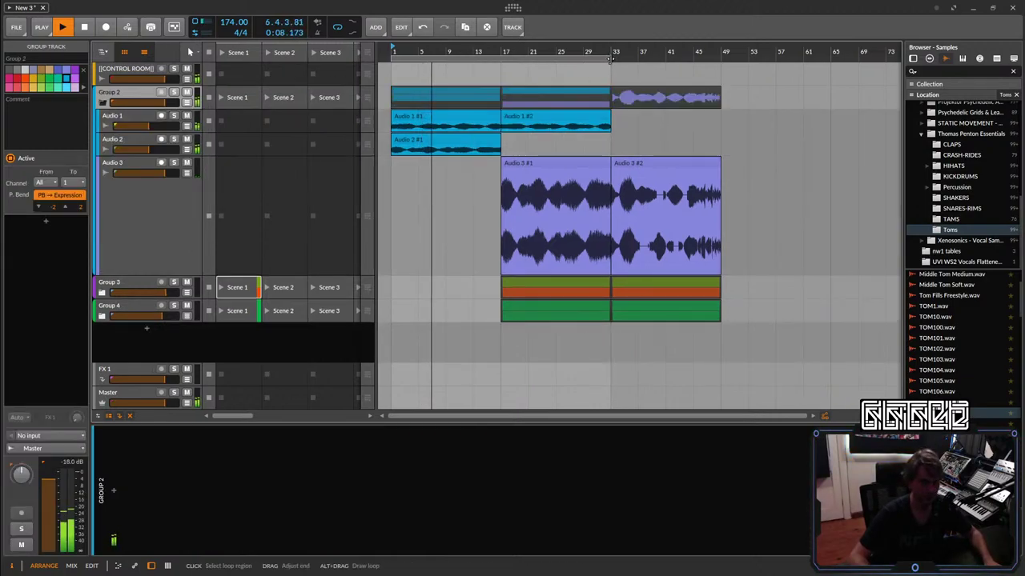
Duplicate the Audio 1 clip at bar 17 to bar 33 and extend the arranger loop to 64 bars.
{"action": "left_click", "coordinate": [588, 122]}
{"action": "key", "text": "ctrl+d"}
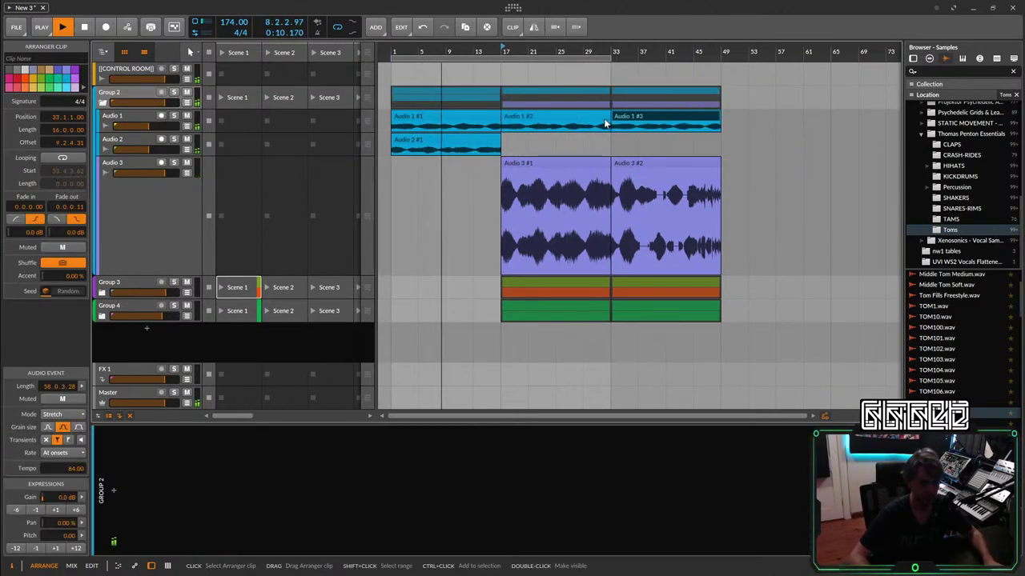
{"action": "left_click_drag", "start_coordinate": [615, 52], "coordinate": [830, 88]}
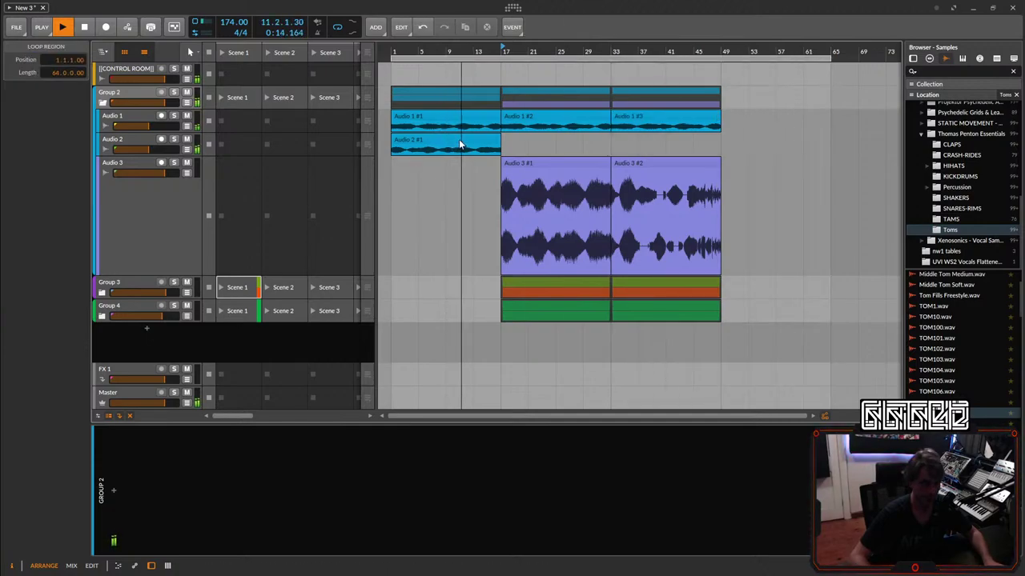
Duplicate the bar 33 clips of Audio 1, Group 3 and Group 4 to bar 49, checking the tracks inside Group 3.
{"action": "left_click_drag", "start_coordinate": [440, 115], "coordinate": [752, 110]}
{"action": "left_click_drag", "start_coordinate": [734, 280], "coordinate": [646, 356]}
{"action": "key", "text": "ctrl+d"}
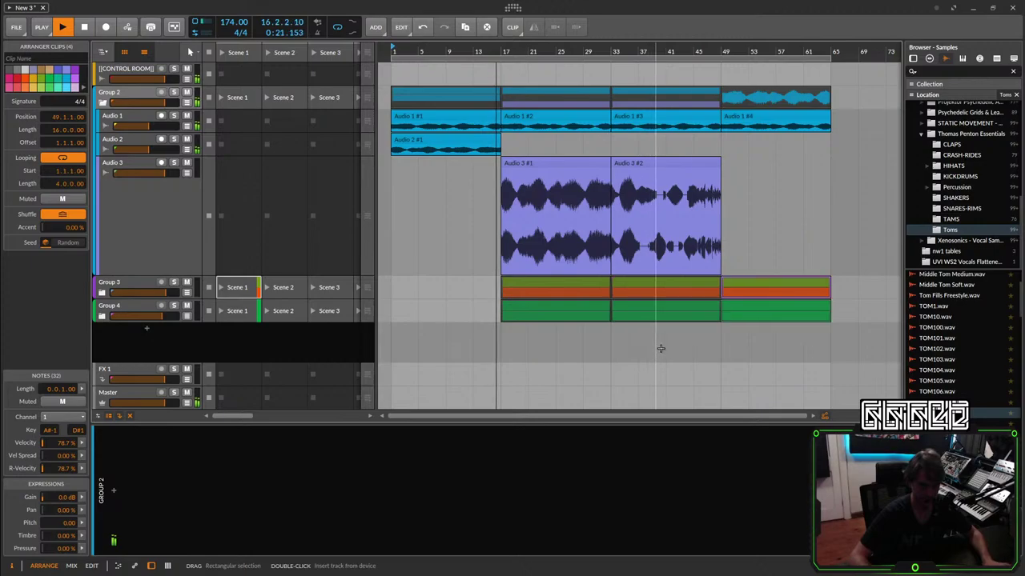
{"action": "left_click", "coordinate": [98, 292]}
{"action": "left_click", "coordinate": [101, 293]}
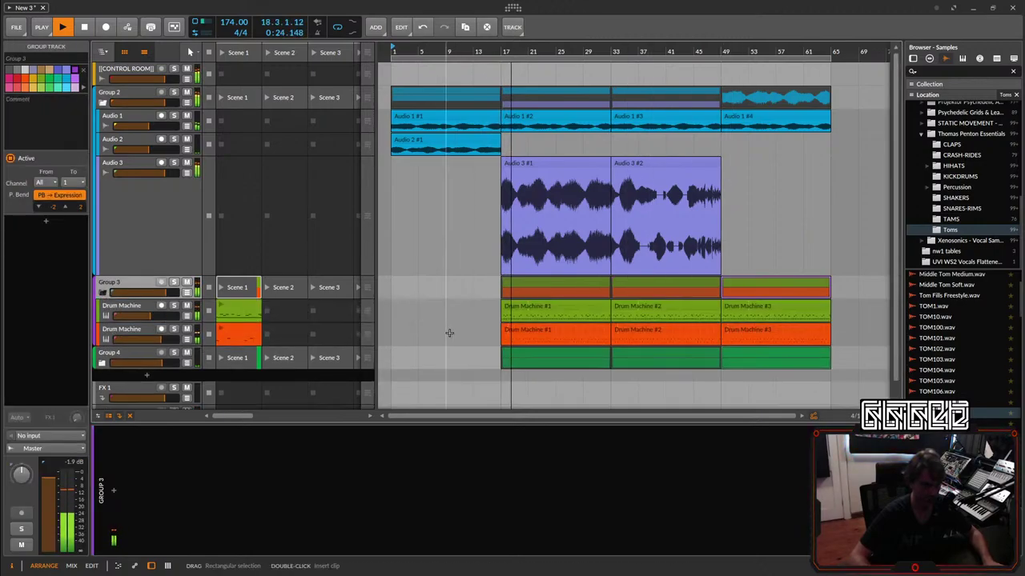
{"action": "left_click", "coordinate": [104, 292]}
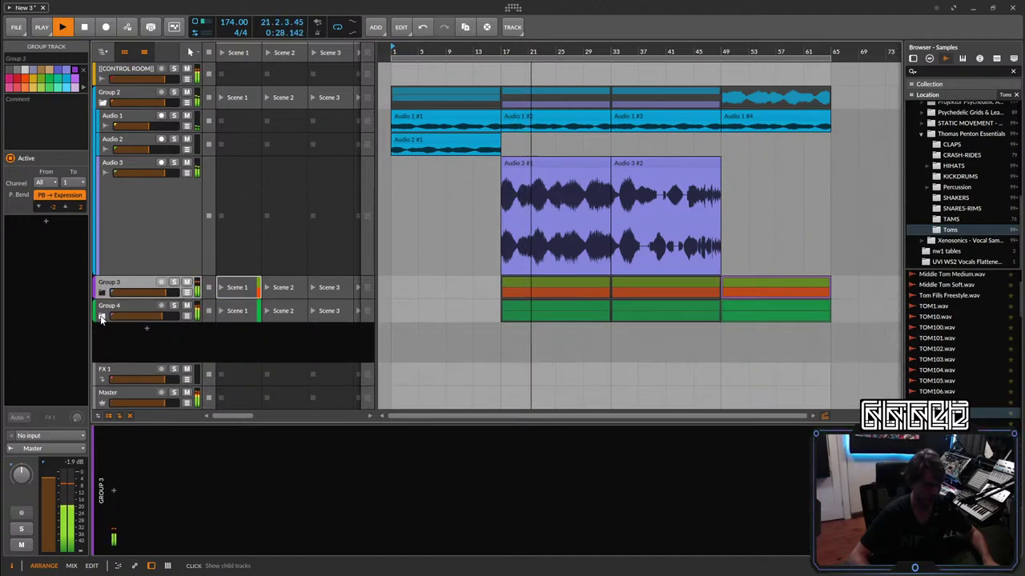
Examine the Audio 3 track's Multiband FX-2 low-band chain and its Rift device, and collapse Multiband FX-2.
{"action": "left_click", "coordinate": [183, 214]}
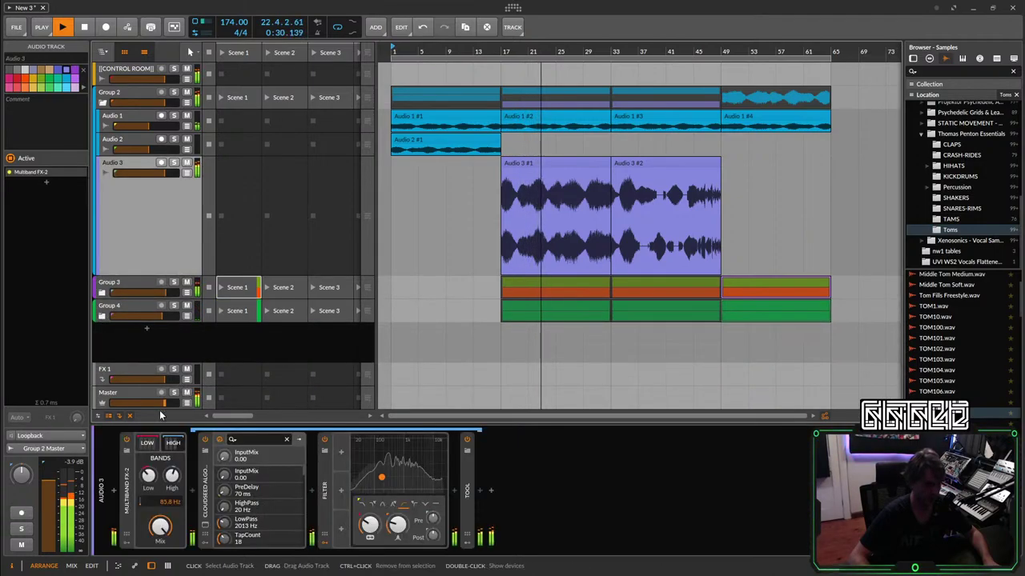
{"action": "left_click", "coordinate": [470, 490]}
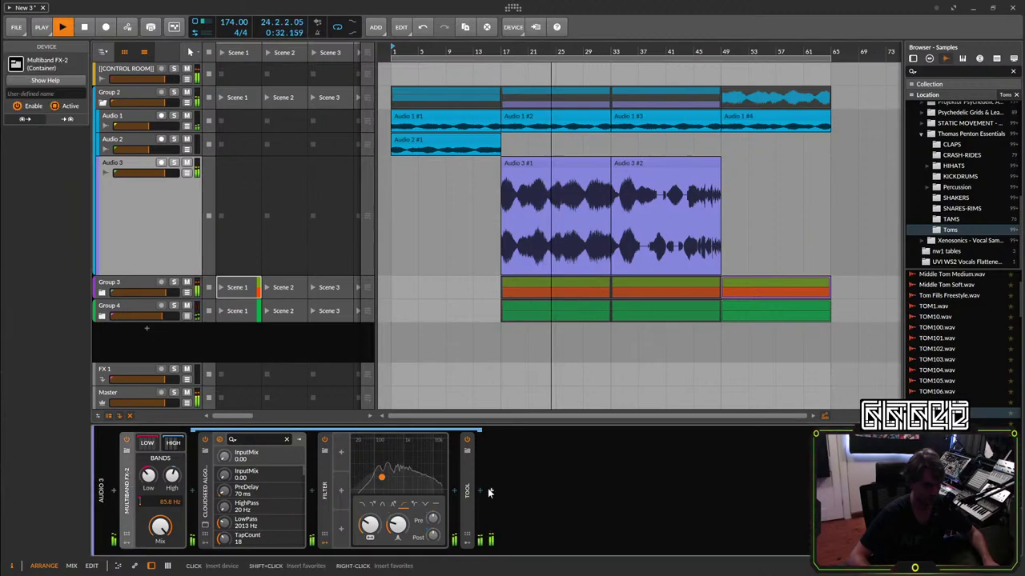
{"action": "left_click", "coordinate": [147, 444]}
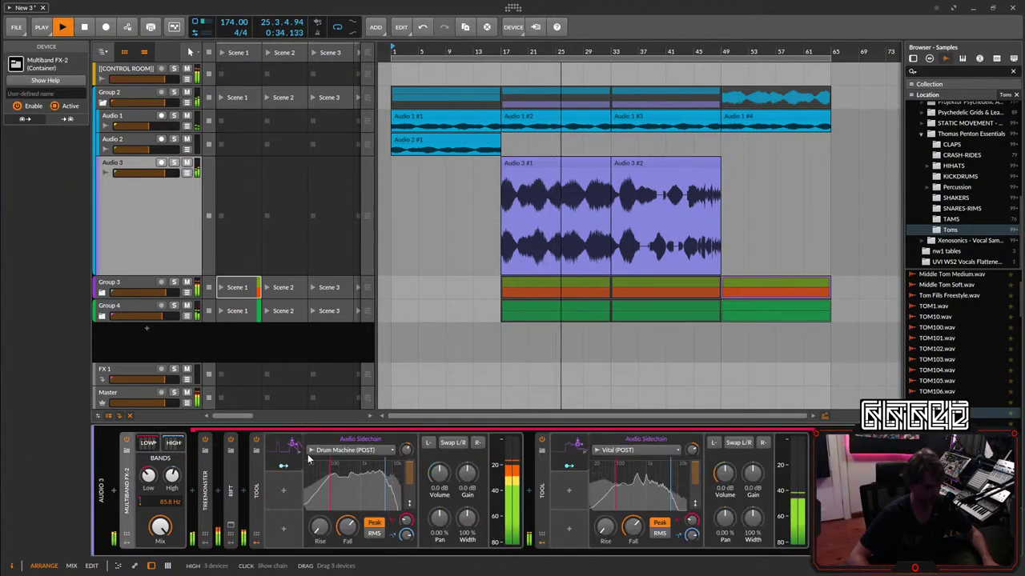
{"action": "left_click", "coordinate": [231, 495]}
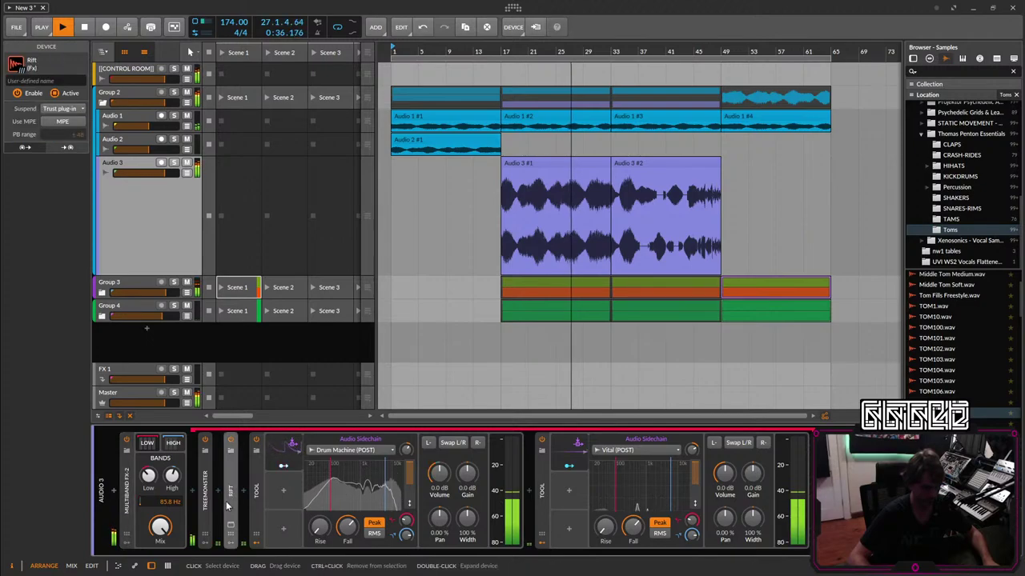
{"action": "double_click", "coordinate": [230, 495]}
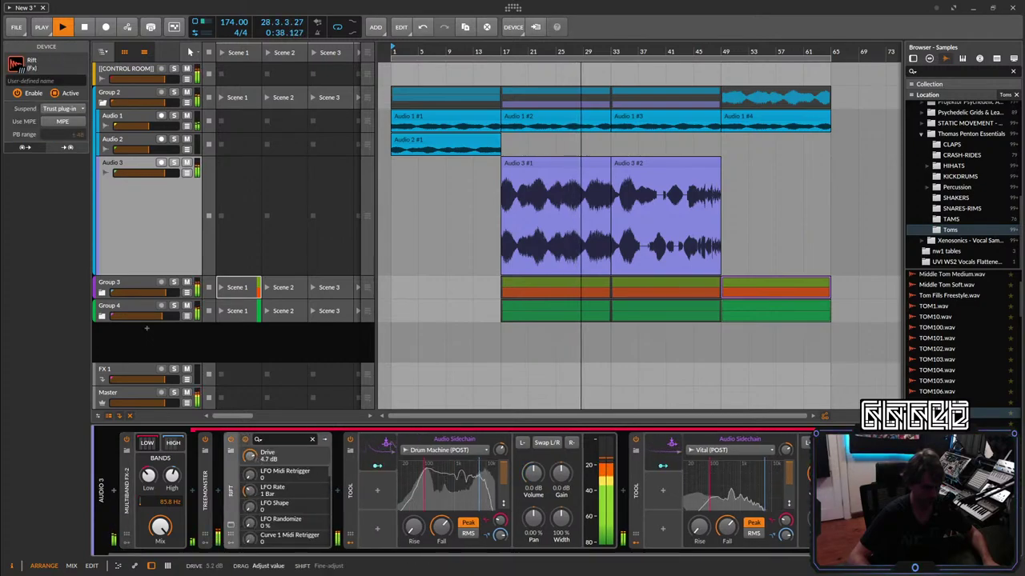
{"action": "double_click", "coordinate": [231, 490]}
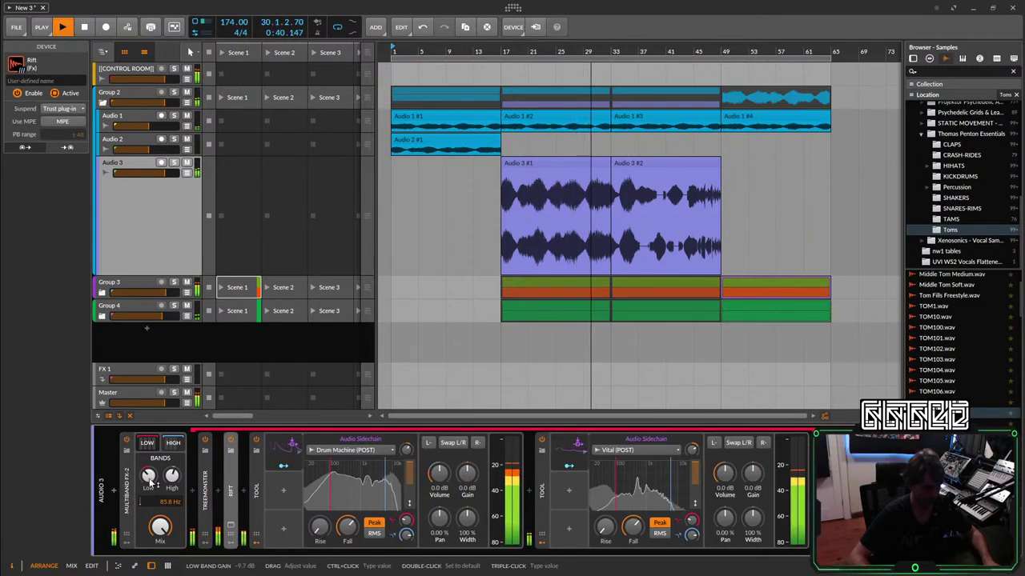
{"action": "double_click", "coordinate": [126, 479]}
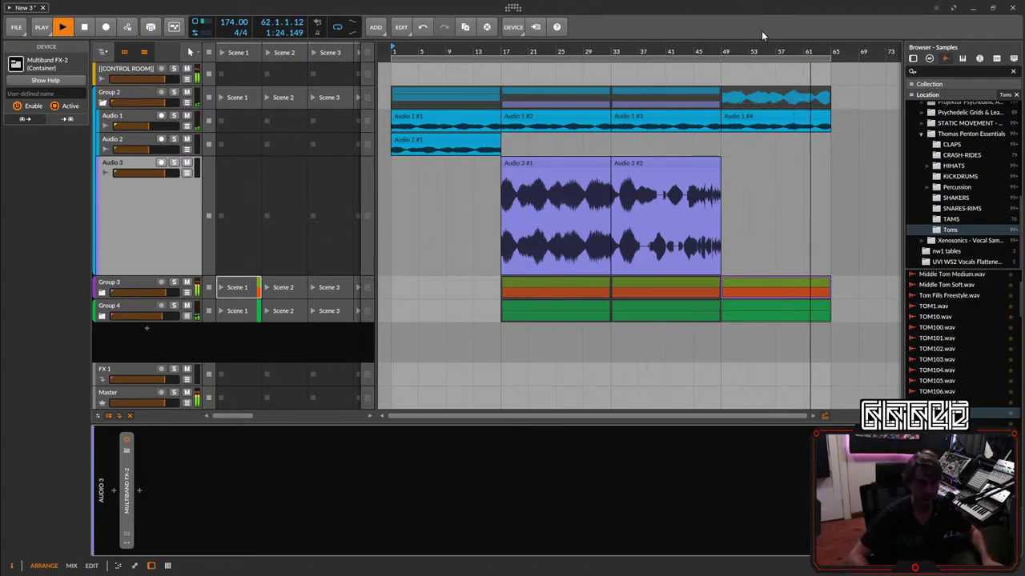
Copy the first Audio 3 clip to bar 49 and insert a Filter with fully raised cutoff before Multiband FX-2.
{"action": "left_click_drag", "start_coordinate": [560, 162], "coordinate": [783, 188]}
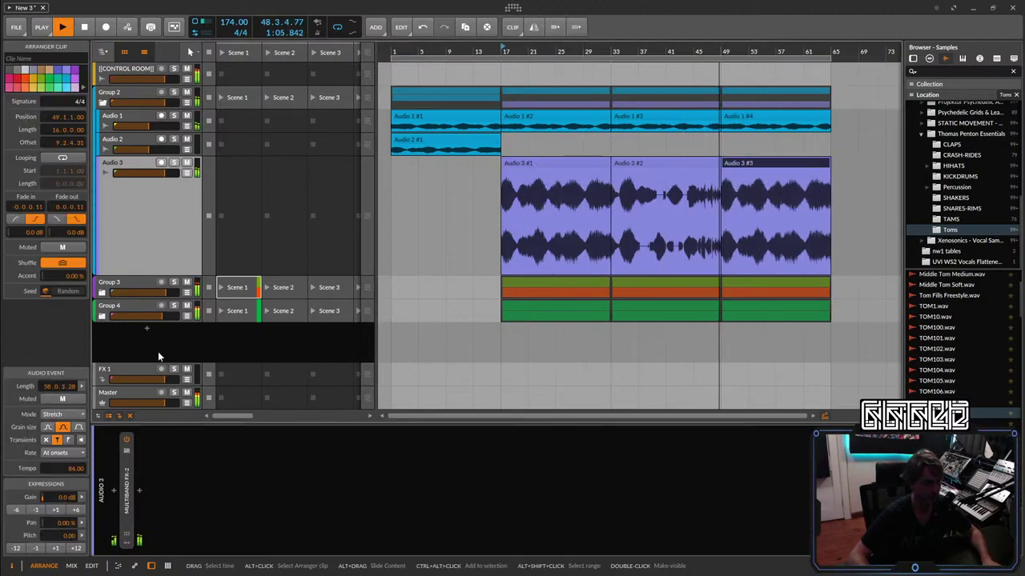
{"action": "left_click", "coordinate": [117, 495]}
{"action": "type", "text": "fil"}
{"action": "left_click", "coordinate": [511, 277]}
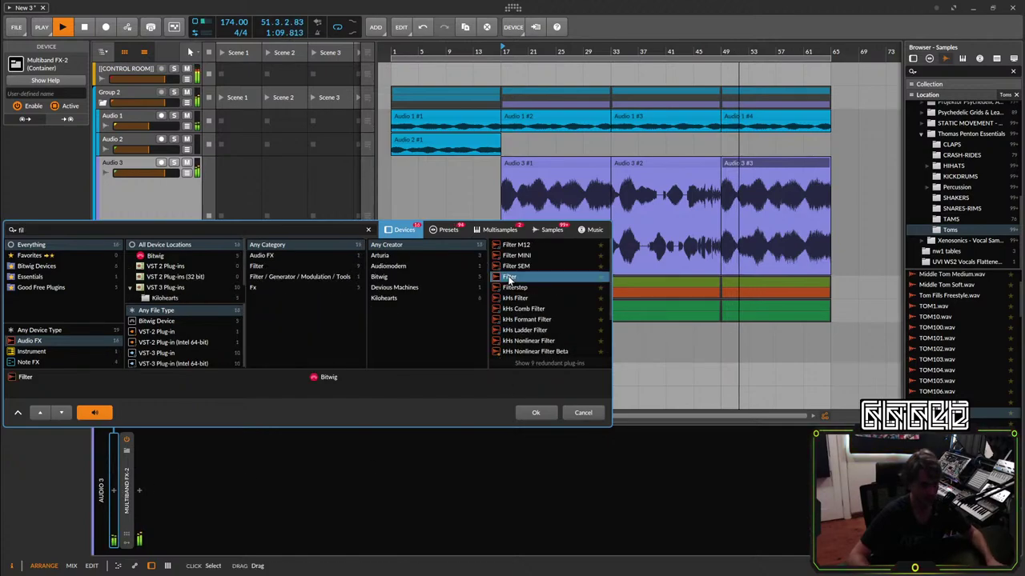
{"action": "left_click", "coordinate": [534, 413]}
{"action": "left_click_drag", "start_coordinate": [172, 526], "coordinate": [171, 488]}
{"action": "triple_click", "coordinate": [199, 525]}
Automate Audio 3's filter frequency, holding it at maximum until about bar 39 and ramping it to minimum at bar 49, and fold Group 2.
{"action": "left_click", "coordinate": [189, 173]}
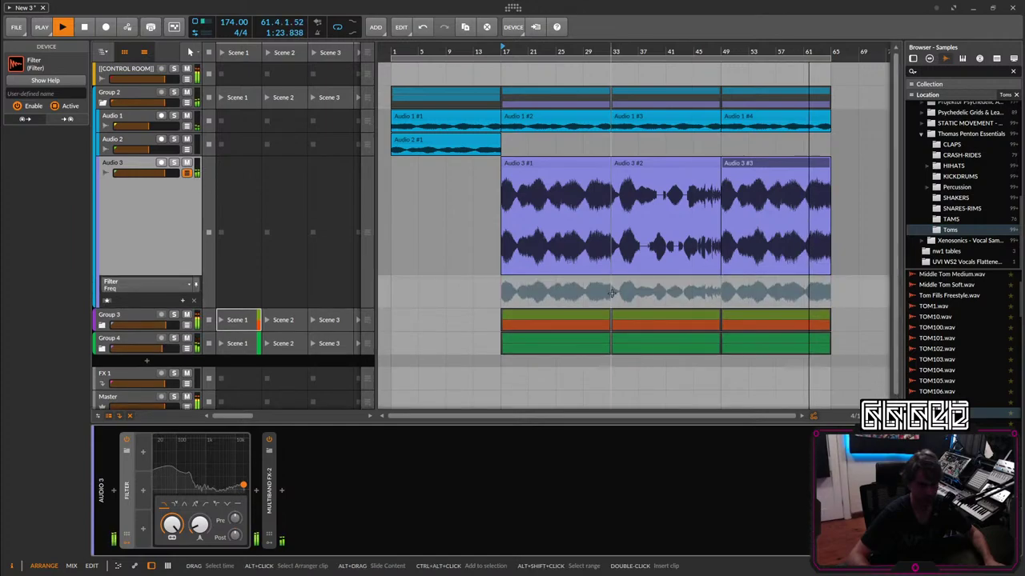
{"action": "left_click", "coordinate": [657, 279]}
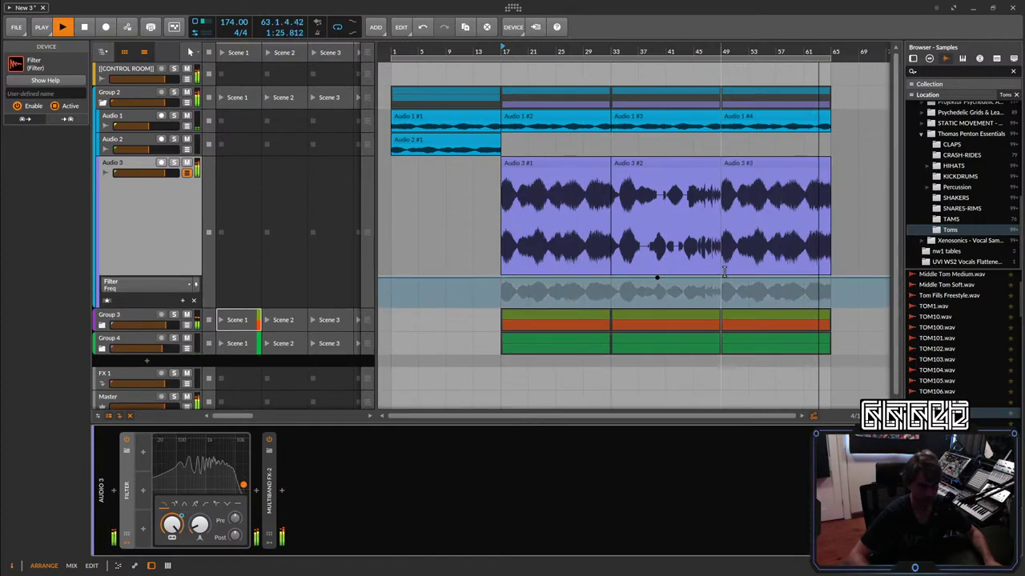
{"action": "left_click_drag", "start_coordinate": [720, 280], "coordinate": [720, 305]}
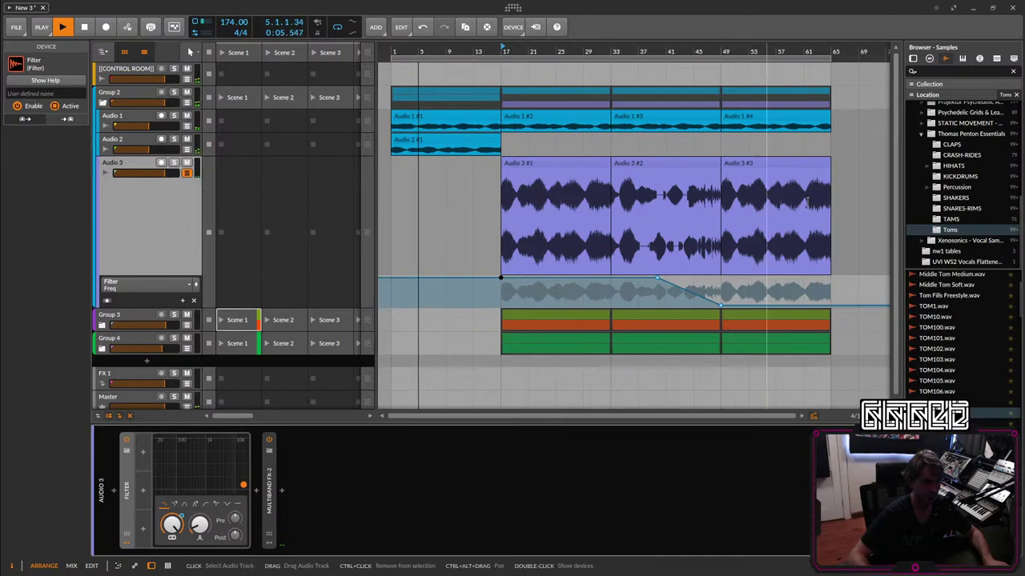
{"action": "left_click", "coordinate": [103, 104]}
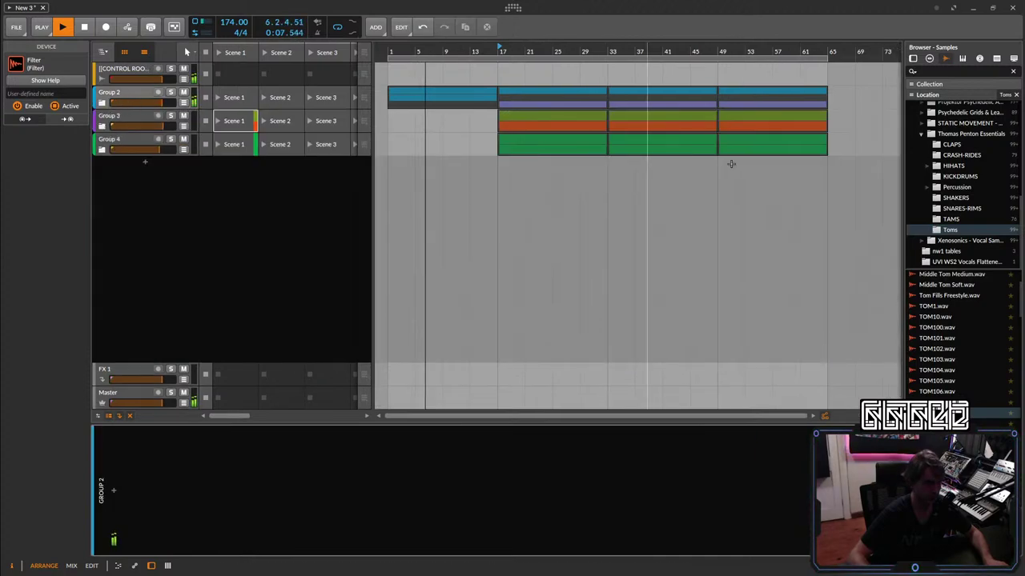
Review the whole arrangement and play it back from bar 1.
{"action": "scroll", "coordinate": [690, 149], "scroll_direction": "down", "scroll_amount": 2}
{"action": "scroll", "coordinate": [720, 129], "scroll_direction": "right", "scroll_amount": 3}
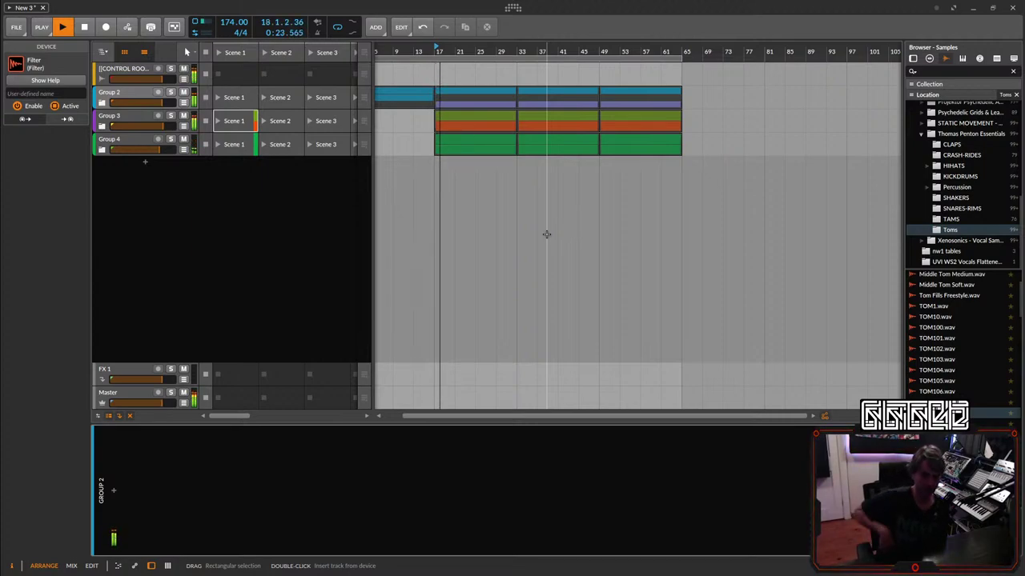
{"action": "left_click", "coordinate": [84, 29]}
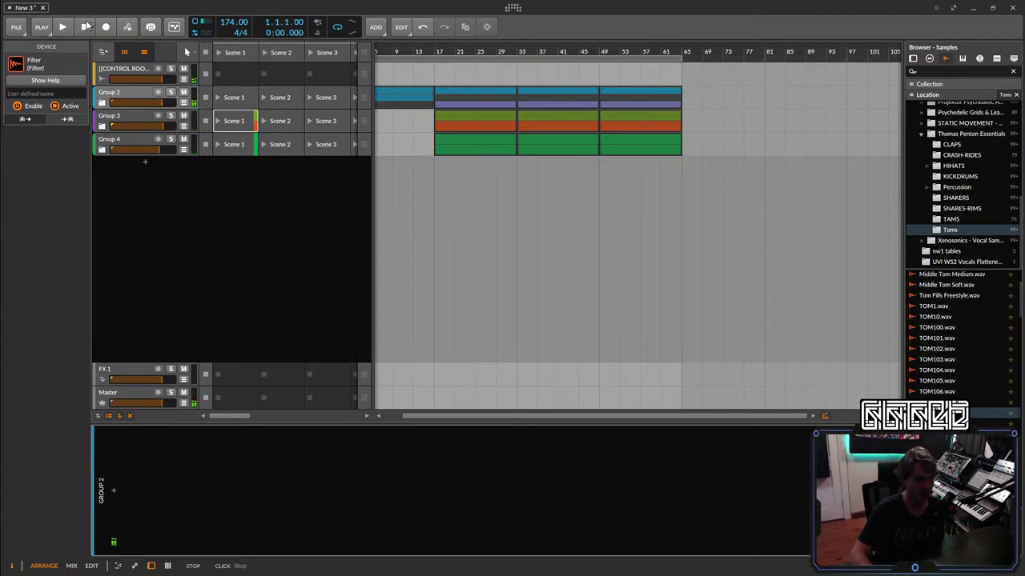
{"action": "left_click_drag", "start_coordinate": [493, 230], "coordinate": [562, 228]}
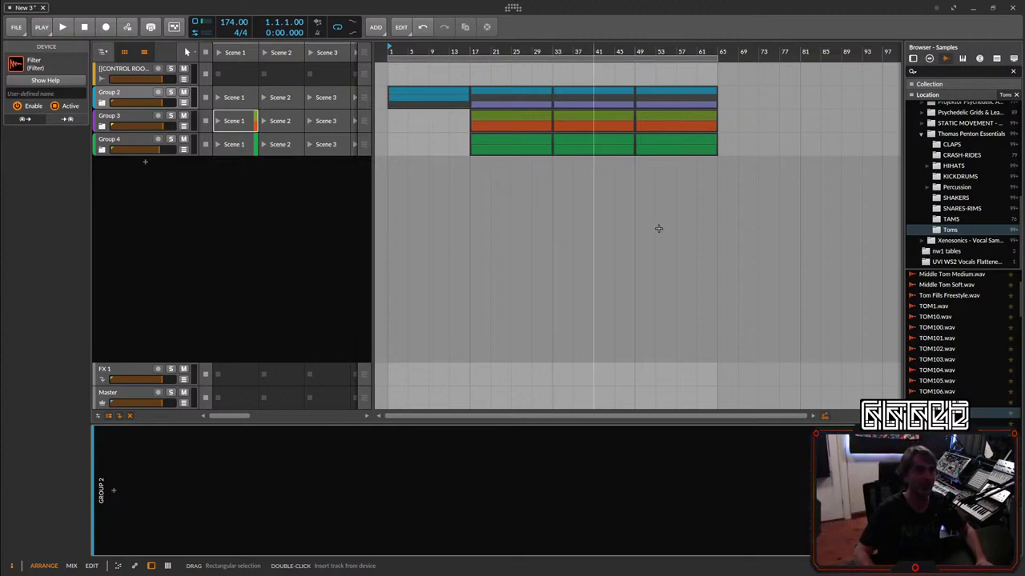
{"action": "key", "text": "space"}
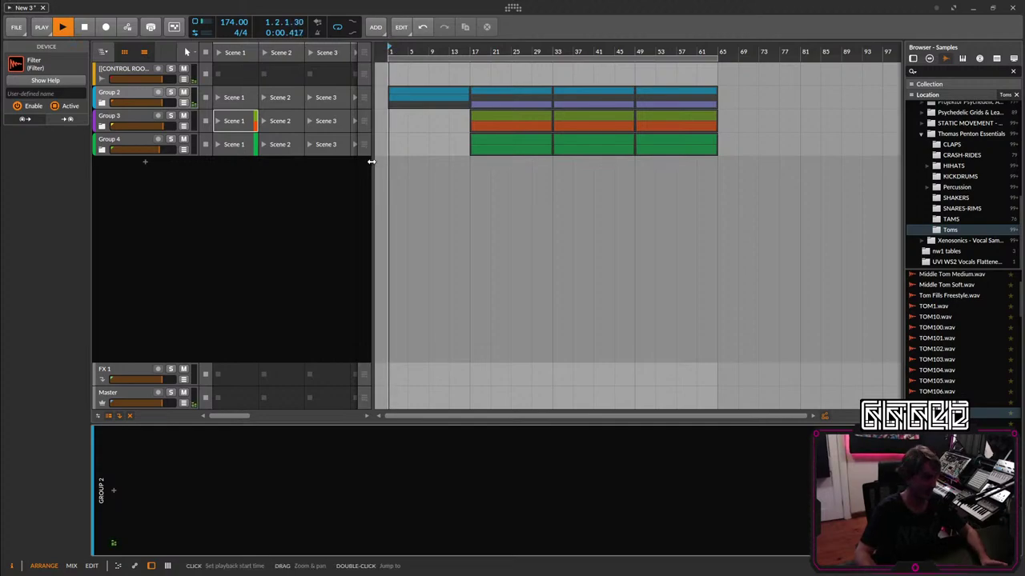